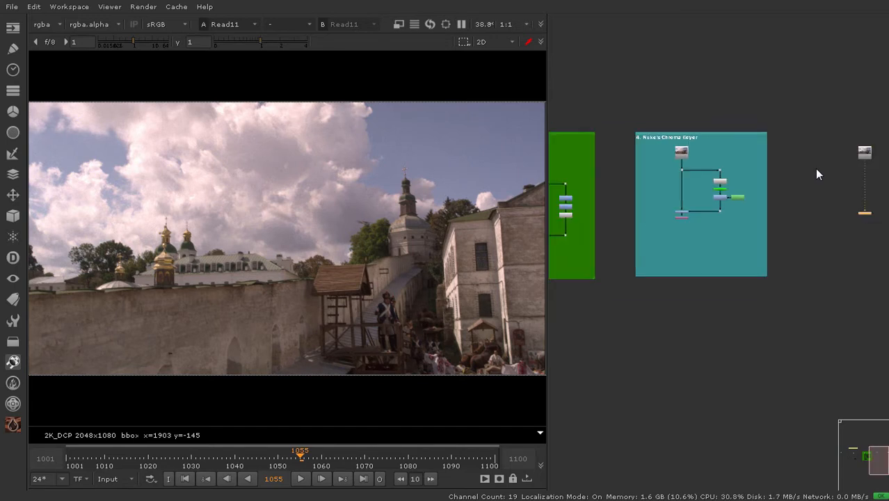
Review the HSV Keyer, HUE Keyer, Saturation Keyer and Nuke's Chroma Keyer setups in the node graph
{"action": "middle_click_drag", "start_coordinate": [594, 189], "coordinate": [817, 187]}
{"action": "scroll", "coordinate": [634, 180], "scroll_direction": "up", "scroll_amount": 4}
{"action": "middle_click_drag", "start_coordinate": [634, 180], "coordinate": [694, 182]}
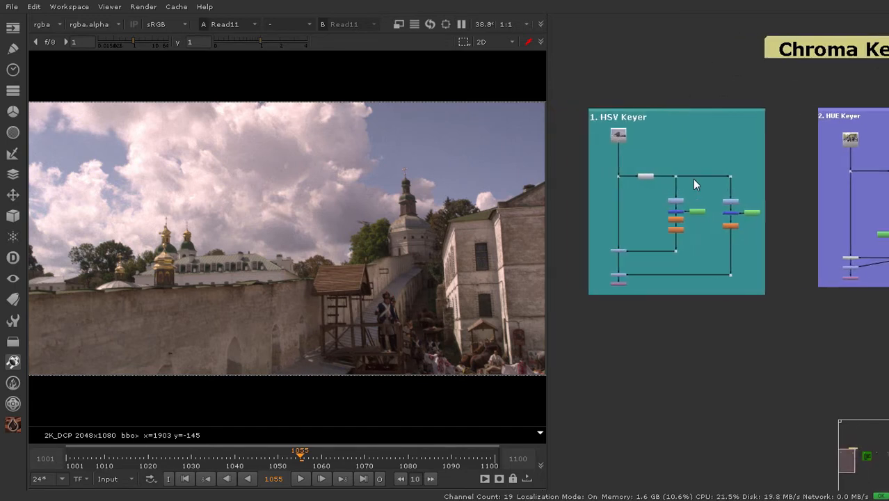
{"action": "middle_click_drag", "start_coordinate": [774, 186], "coordinate": [644, 193]}
{"action": "scroll", "coordinate": [754, 174], "scroll_direction": "up", "scroll_amount": 2}
{"action": "middle_click_drag", "start_coordinate": [776, 177], "coordinate": [516, 191]}
{"action": "scroll", "coordinate": [654, 181], "scroll_direction": "down", "scroll_amount": 2}
{"action": "scroll", "coordinate": [678, 184], "scroll_direction": "up", "scroll_amount": 3}
{"action": "scroll", "coordinate": [667, 181], "scroll_direction": "up", "scroll_amount": 1}
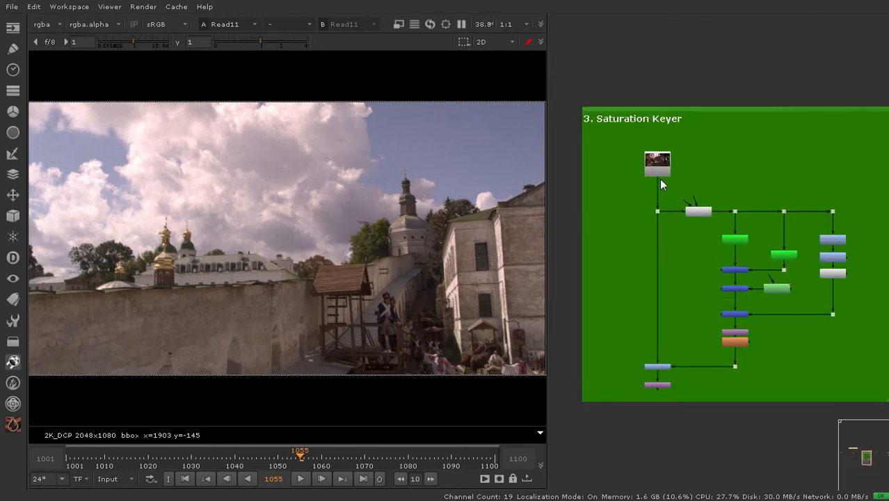
{"action": "scroll", "coordinate": [659, 178], "scroll_direction": "down", "scroll_amount": 2}
{"action": "middle_click_drag", "start_coordinate": [775, 178], "coordinate": [667, 178]}
{"action": "scroll", "coordinate": [798, 182], "scroll_direction": "up", "scroll_amount": 2}
{"action": "middle_click_drag", "start_coordinate": [798, 183], "coordinate": [610, 185]}
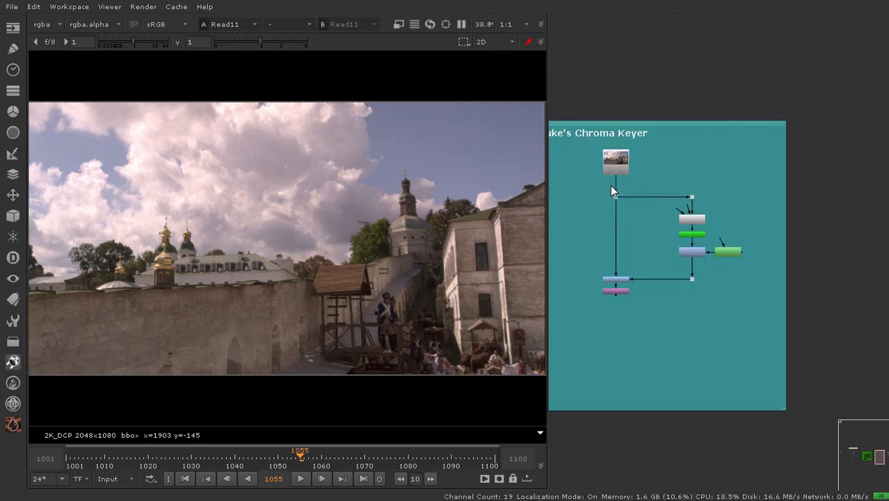
{"action": "scroll", "coordinate": [563, 167], "scroll_direction": "up", "scroll_amount": 1}
{"action": "middle_click_drag", "start_coordinate": [562, 167], "coordinate": [645, 158]}
{"action": "scroll", "coordinate": [818, 206], "scroll_direction": "up", "scroll_amount": 2}
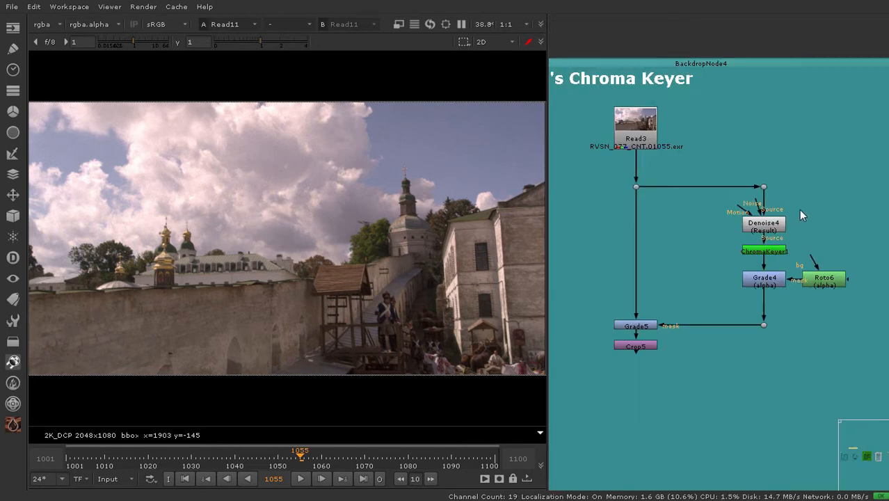
{"action": "scroll", "coordinate": [687, 221], "scroll_direction": "down", "scroll_amount": 2}
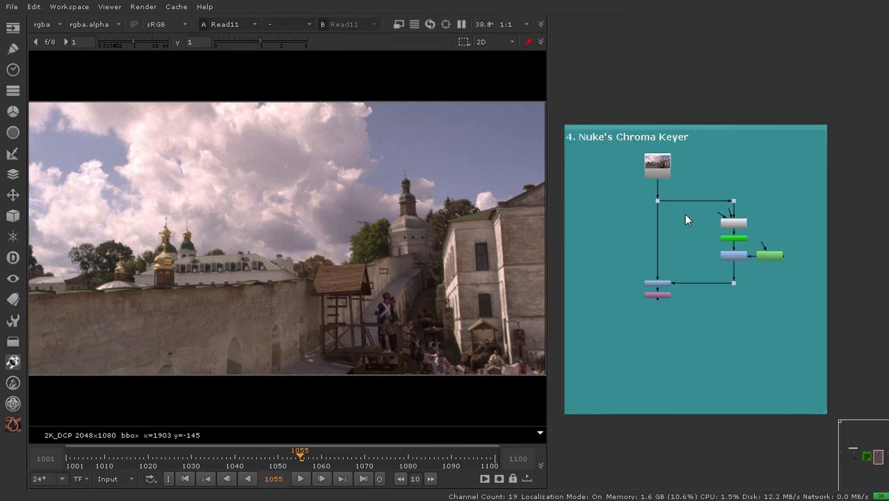
{"action": "scroll", "coordinate": [675, 196], "scroll_direction": "down", "scroll_amount": 1}
{"action": "middle_click_drag", "start_coordinate": [840, 210], "coordinate": [615, 208]}
{"action": "scroll", "coordinate": [786, 204], "scroll_direction": "up", "scroll_amount": 2}
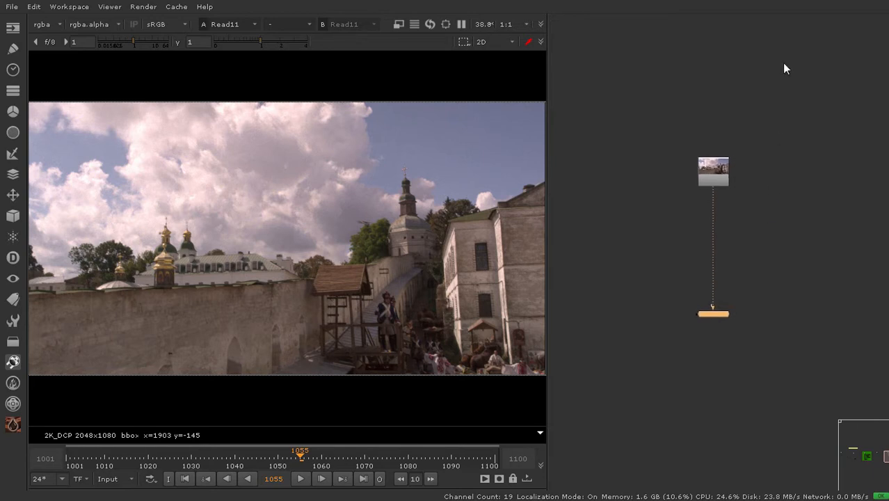
Look back over the Saturation Keyer and Chroma Keyer groups, returning to the standalone Read11 plate
{"action": "left_click_drag", "start_coordinate": [781, 68], "coordinate": [663, 202]}
{"action": "scroll", "coordinate": [780, 147], "scroll_direction": "down", "scroll_amount": 3}
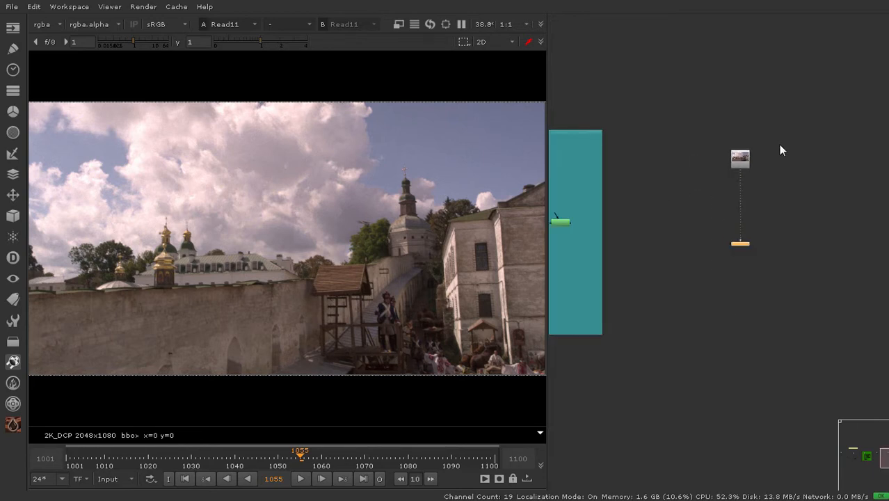
{"action": "middle_click_drag", "start_coordinate": [633, 165], "coordinate": [828, 145]}
{"action": "scroll", "coordinate": [827, 146], "scroll_direction": "down", "scroll_amount": 2}
{"action": "scroll", "coordinate": [644, 174], "scroll_direction": "up", "scroll_amount": 6}
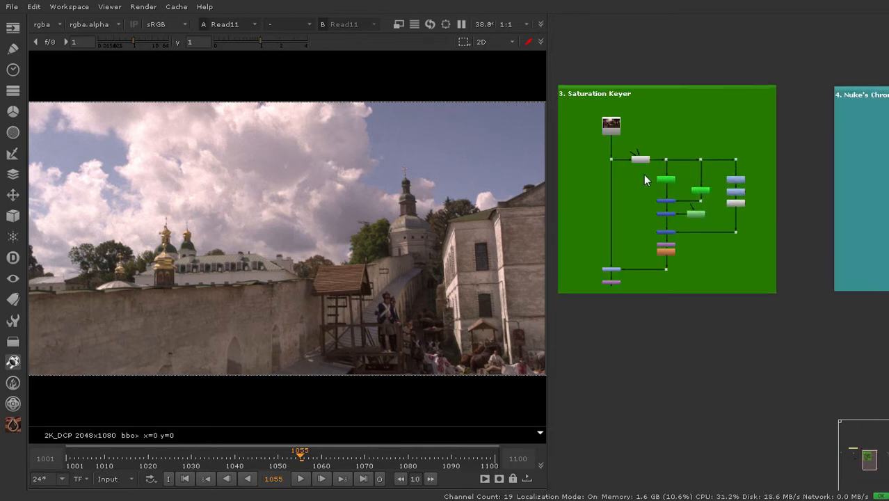
{"action": "scroll", "coordinate": [614, 189], "scroll_direction": "down", "scroll_amount": 5}
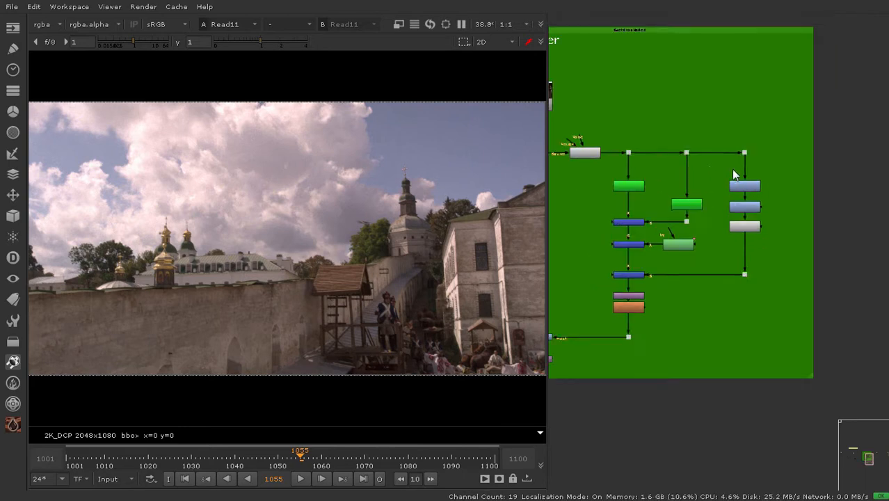
{"action": "middle_click_drag", "start_coordinate": [633, 166], "coordinate": [671, 166]}
{"action": "middle_click_drag", "start_coordinate": [837, 169], "coordinate": [673, 177]}
{"action": "scroll", "coordinate": [869, 173], "scroll_direction": "up", "scroll_amount": 1}
{"action": "middle_click_drag", "start_coordinate": [843, 171], "coordinate": [744, 199]}
{"action": "scroll", "coordinate": [778, 164], "scroll_direction": "up", "scroll_amount": 1}
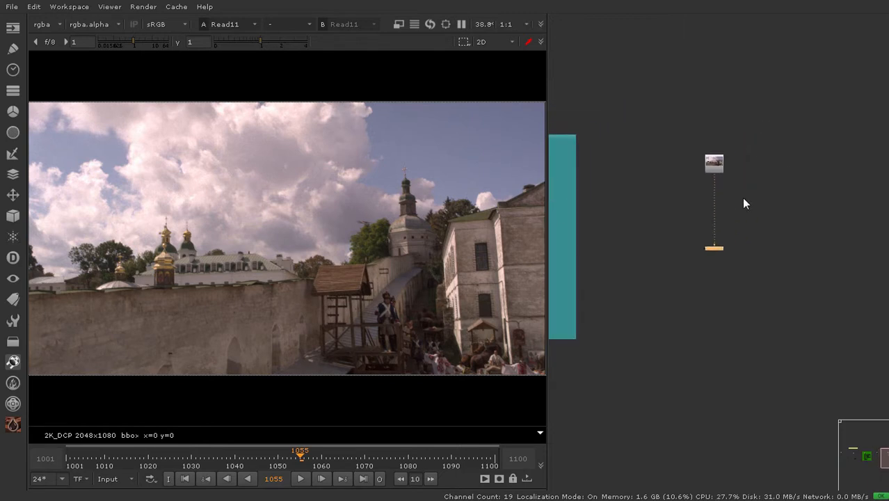
{"action": "middle_click_drag", "start_coordinate": [754, 196], "coordinate": [749, 207]}
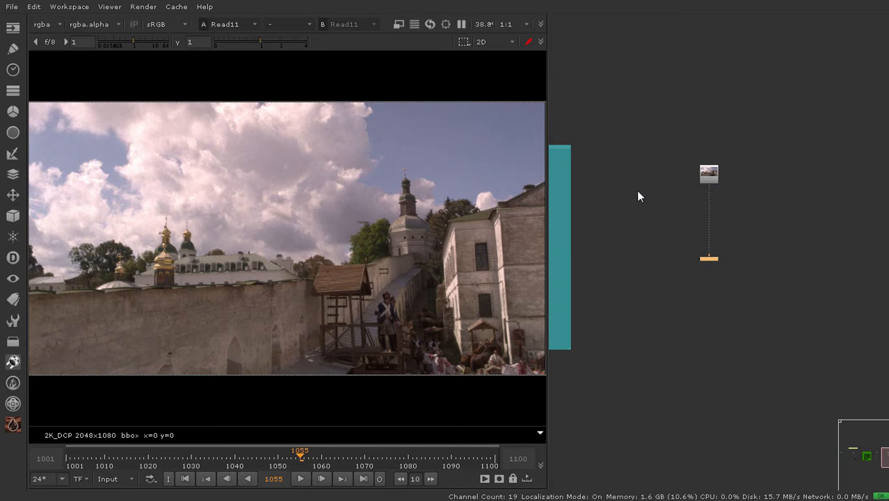
{"action": "left_click_drag", "start_coordinate": [633, 189], "coordinate": [676, 211]}
{"action": "scroll", "coordinate": [714, 185], "scroll_direction": "up", "scroll_amount": 5}
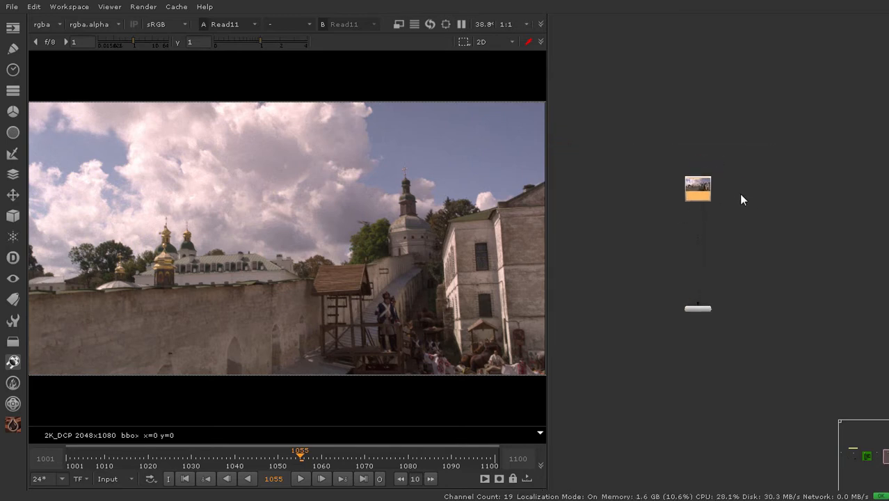
{"action": "left_click_drag", "start_coordinate": [608, 152], "coordinate": [771, 223]}
{"action": "middle_click_drag", "start_coordinate": [760, 223], "coordinate": [784, 211]}
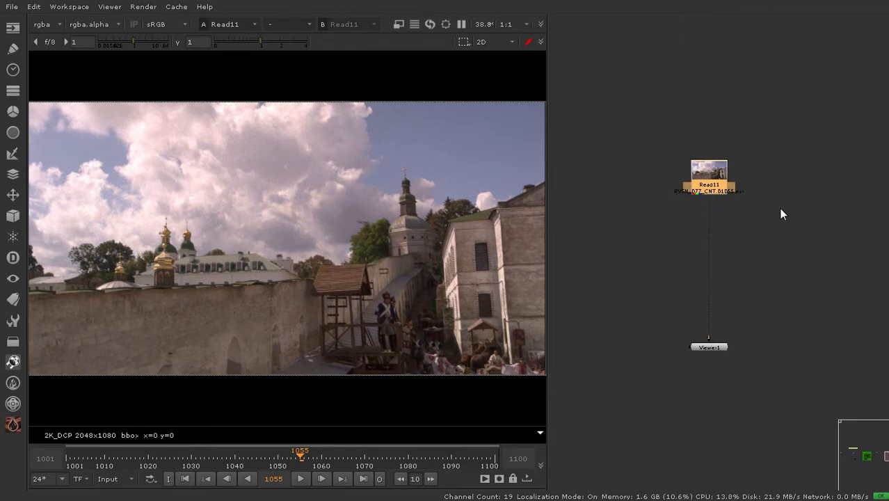
{"action": "scroll", "coordinate": [763, 195], "scroll_direction": "down", "scroll_amount": 2}
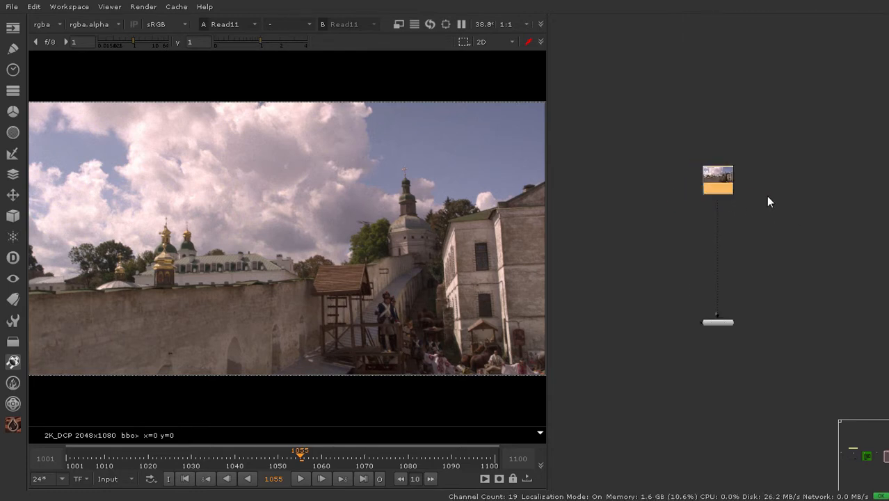
{"action": "middle_click_drag", "start_coordinate": [766, 195], "coordinate": [736, 208]}
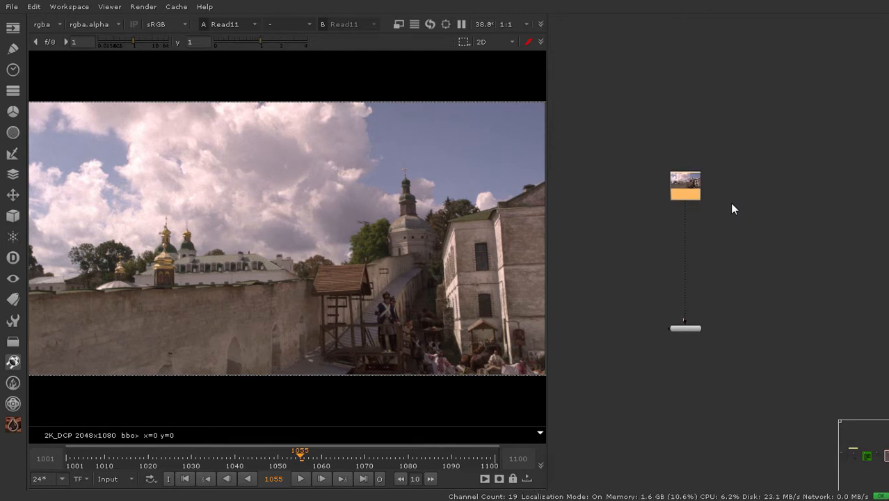
{"action": "scroll", "coordinate": [718, 205], "scroll_direction": "up", "scroll_amount": 1}
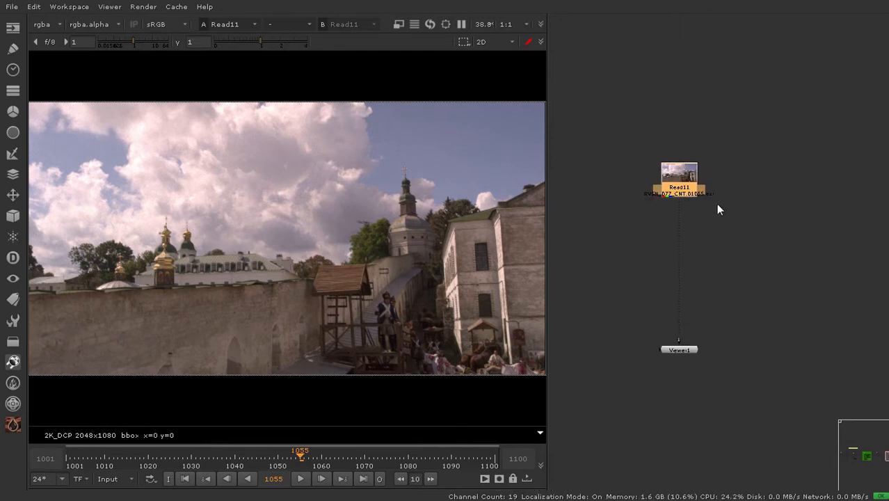
Move the Viewer1 node farther below the Read11 node to leave room for new nodes
{"action": "scroll", "coordinate": [789, 197], "scroll_direction": "down", "scroll_amount": 3}
{"action": "scroll", "coordinate": [787, 192], "scroll_direction": "down", "scroll_amount": 2}
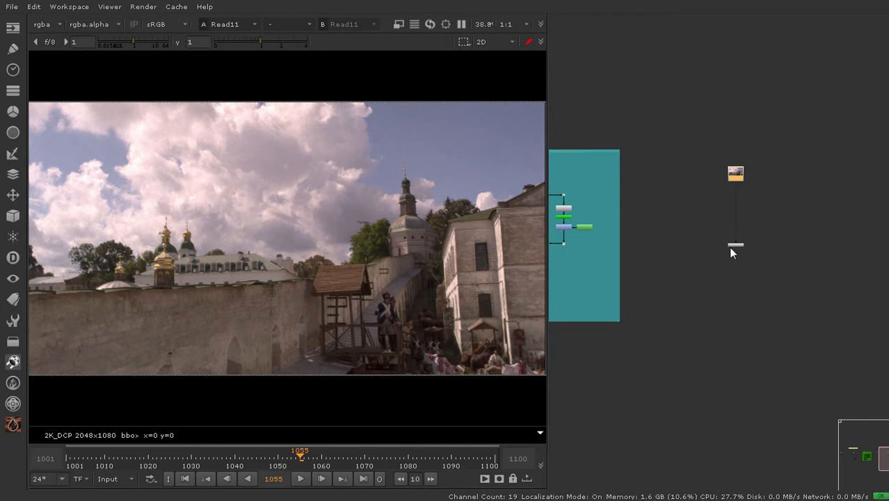
{"action": "scroll", "coordinate": [738, 212], "scroll_direction": "up", "scroll_amount": 2}
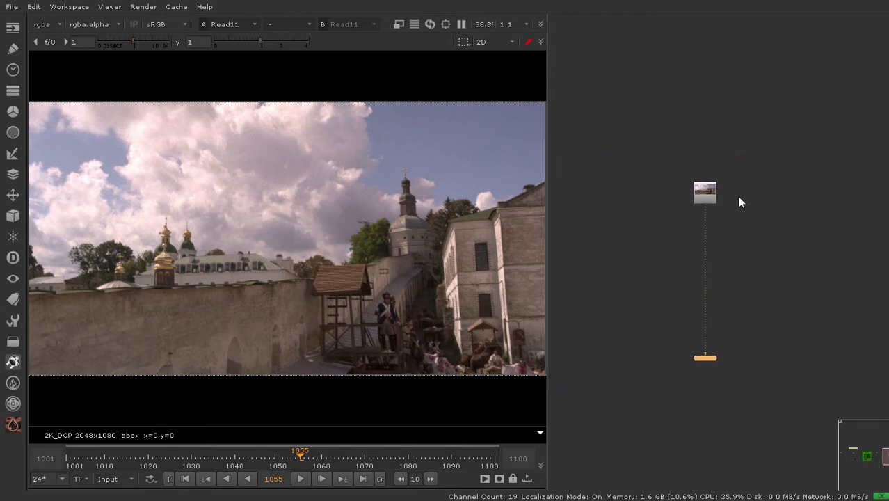
{"action": "scroll", "coordinate": [758, 177], "scroll_direction": "down", "scroll_amount": 1}
Add a Backdrop behind the Read11 node and enlarge it downward and to the right
{"action": "left_click_drag", "start_coordinate": [807, 142], "coordinate": [654, 256]}
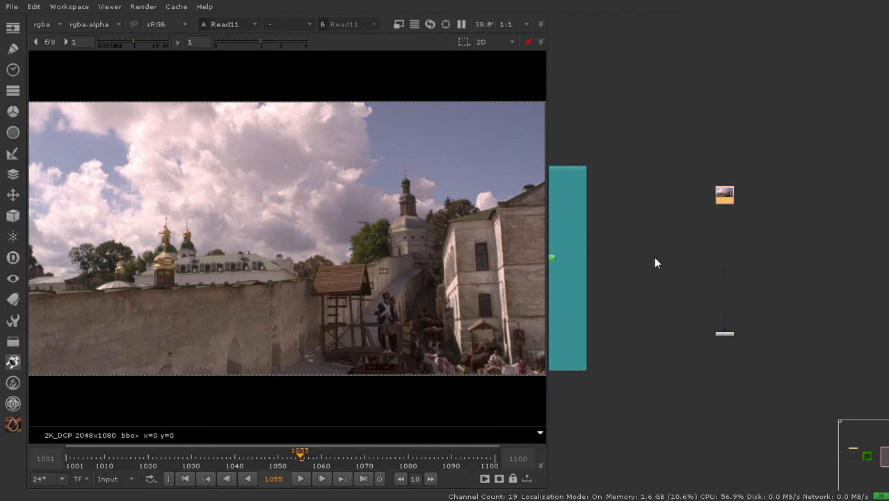
{"action": "key", "text": "Tab"}
{"action": "type", "text": "bac"}
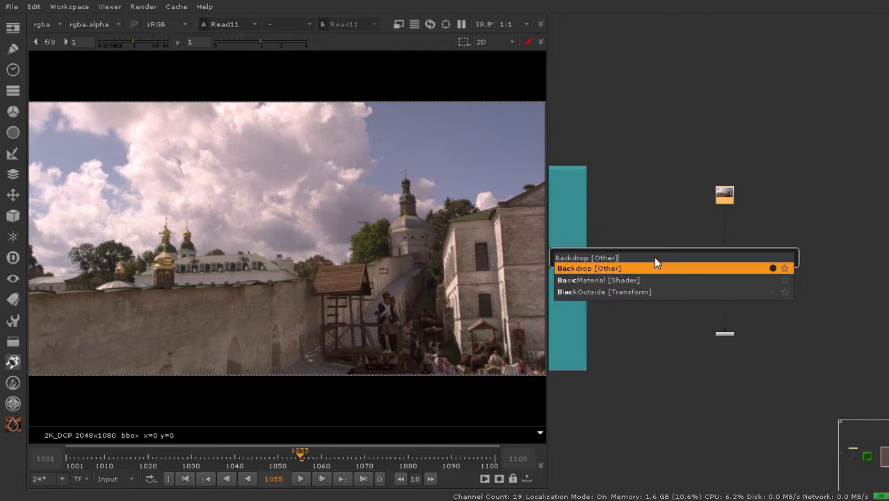
{"action": "key", "text": "Return"}
{"action": "scroll", "coordinate": [768, 212], "scroll_direction": "up", "scroll_amount": 2}
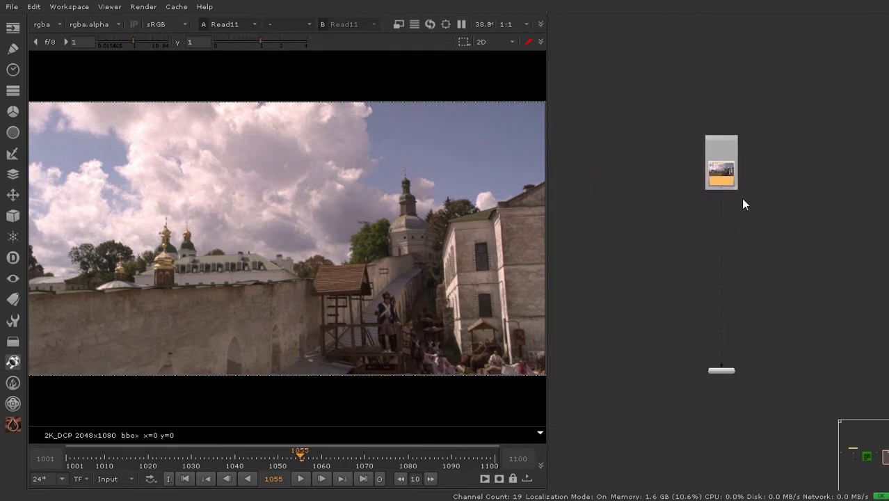
{"action": "left_click_drag", "start_coordinate": [737, 189], "coordinate": [825, 328]}
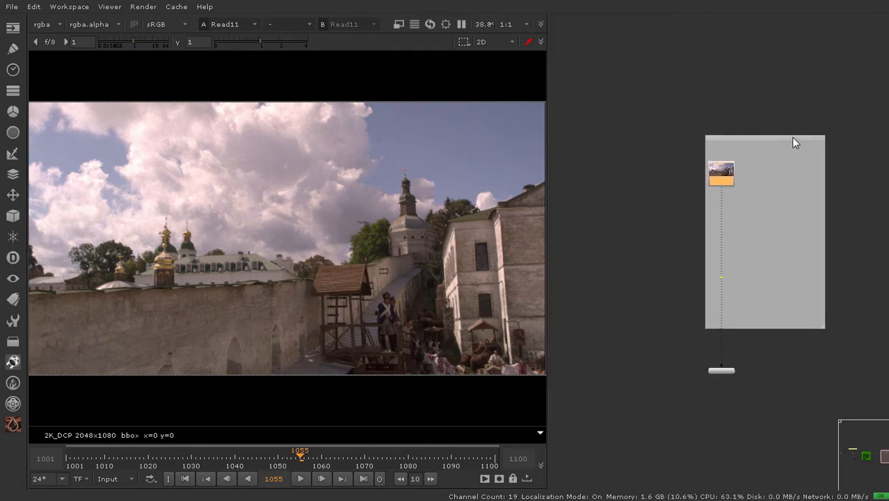
Arrange the backdrop around Read11, shift it with its nodes toward the Chroma Keyer group and enlarge it slightly
{"action": "left_click_drag", "start_coordinate": [796, 142], "coordinate": [755, 145]}
{"action": "scroll", "coordinate": [756, 145], "scroll_direction": "down", "scroll_amount": 2}
{"action": "left_click_drag", "start_coordinate": [819, 109], "coordinate": [668, 367]}
{"action": "left_click_drag", "start_coordinate": [737, 182], "coordinate": [703, 181]}
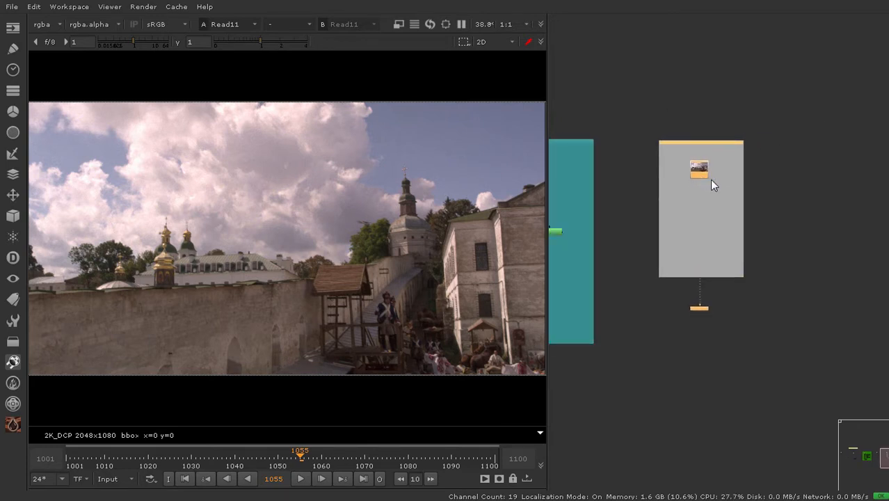
{"action": "scroll", "coordinate": [709, 180], "scroll_direction": "up", "scroll_amount": 2}
{"action": "left_click_drag", "start_coordinate": [759, 321], "coordinate": [788, 327]}
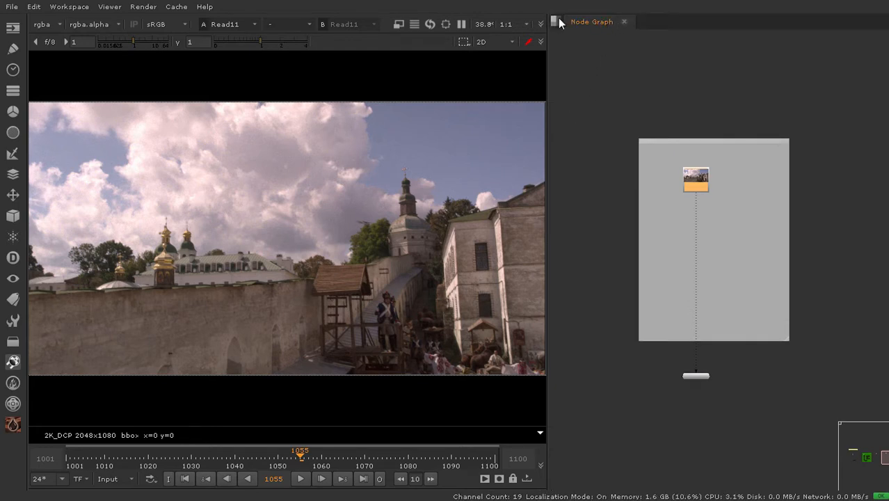
Split the node graph pane vertically and add the Properties window to the new lower pane
{"action": "left_click", "coordinate": [558, 18]}
{"action": "left_click", "coordinate": [577, 47]}
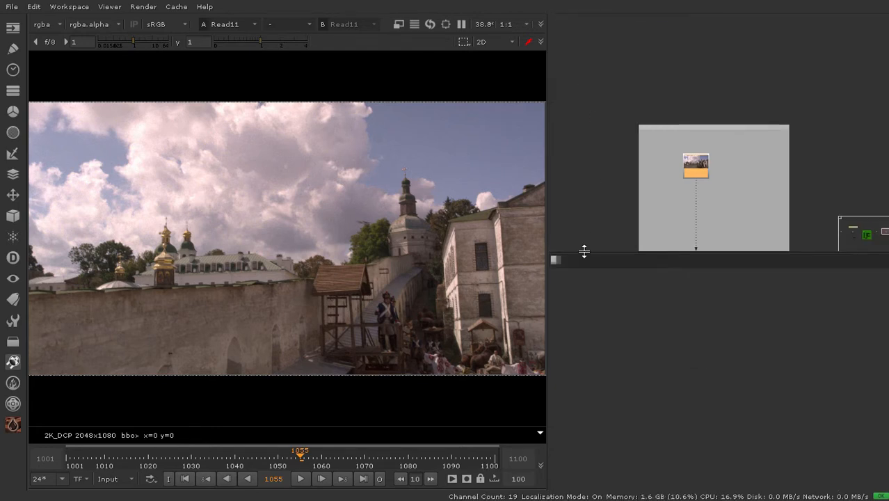
{"action": "left_click_drag", "start_coordinate": [583, 287], "coordinate": [586, 304]}
{"action": "left_click", "coordinate": [556, 312]}
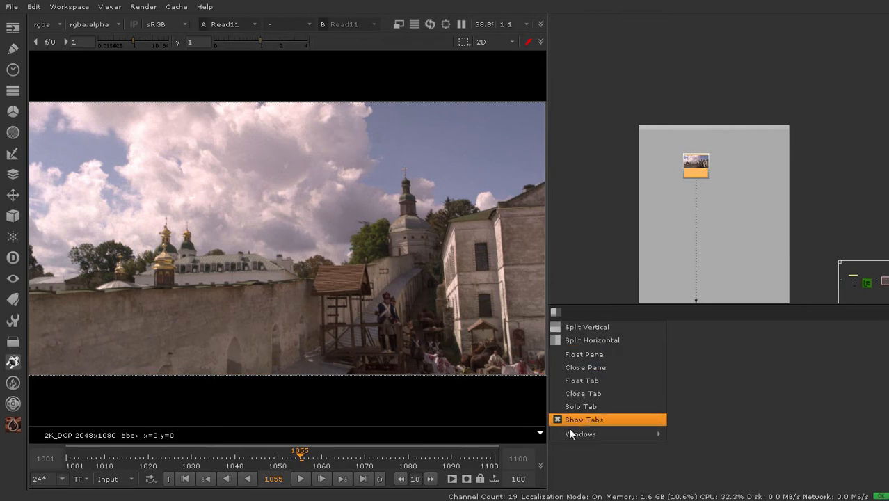
{"action": "mouse_move", "coordinate": [578, 432]}
{"action": "left_click", "coordinate": [699, 296]}
Reduce the height of the Properties pane and hide its tabs
{"action": "left_click_drag", "start_coordinate": [672, 306], "coordinate": [582, 354]}
{"action": "left_click", "coordinate": [555, 356]}
{"action": "left_click", "coordinate": [581, 328]}
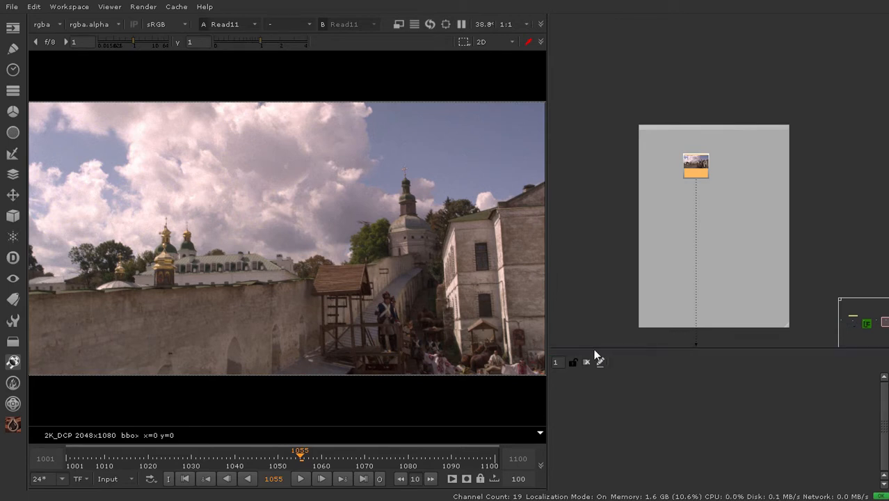
{"action": "scroll", "coordinate": [623, 181], "scroll_direction": "down", "scroll_amount": 2}
{"action": "middle_click_drag", "start_coordinate": [680, 171], "coordinate": [721, 154]}
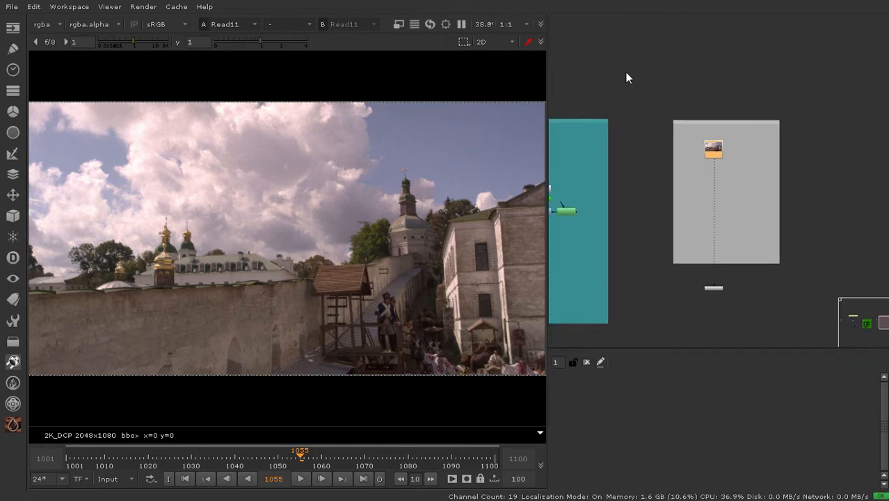
{"action": "left_click", "coordinate": [555, 23]}
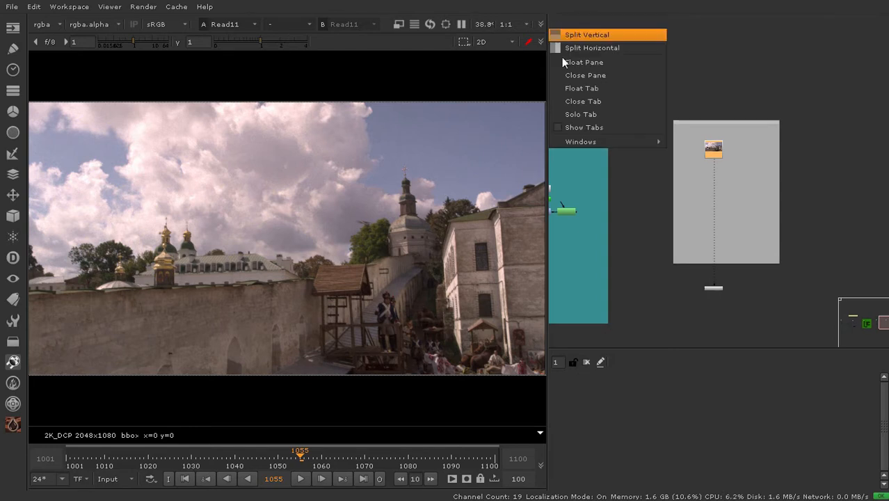
{"action": "mouse_move", "coordinate": [577, 147]}
{"action": "left_click", "coordinate": [716, 144]}
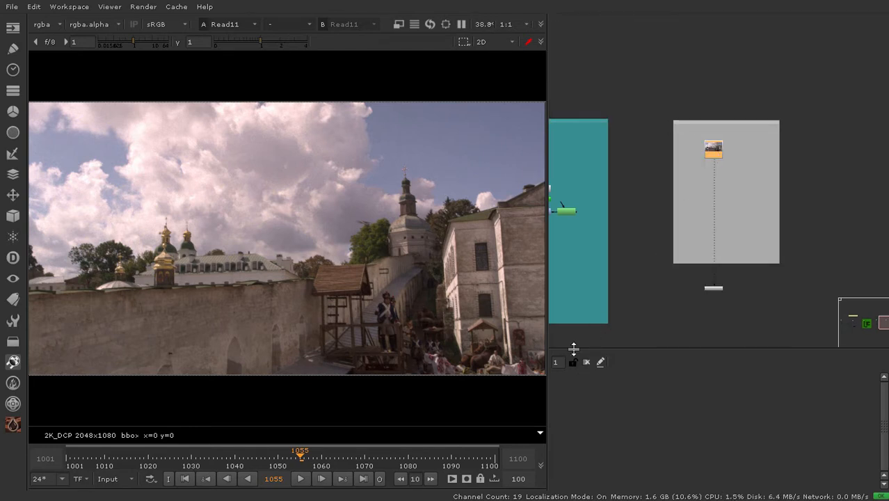
Close the Properties pane below the node graph
{"action": "mouse_move", "coordinate": [586, 350]}
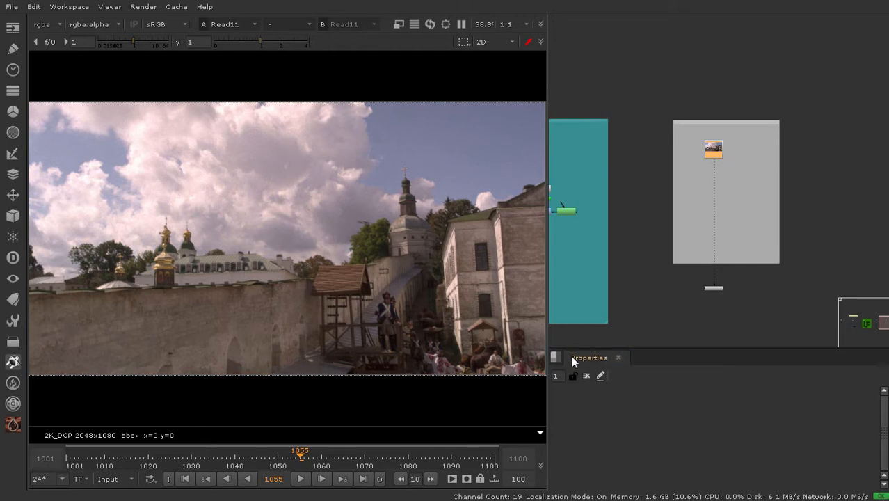
{"action": "left_click", "coordinate": [555, 357]}
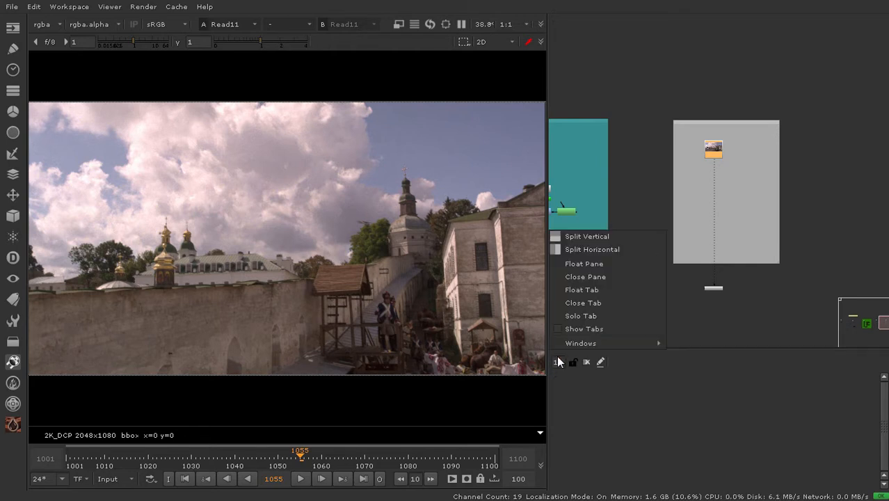
{"action": "left_click", "coordinate": [597, 278]}
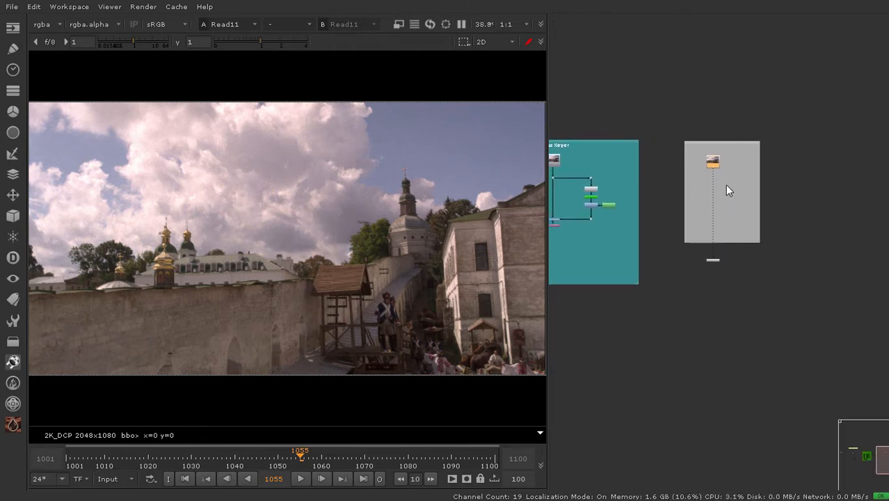
{"action": "scroll", "coordinate": [731, 174], "scroll_direction": "up", "scroll_amount": 3}
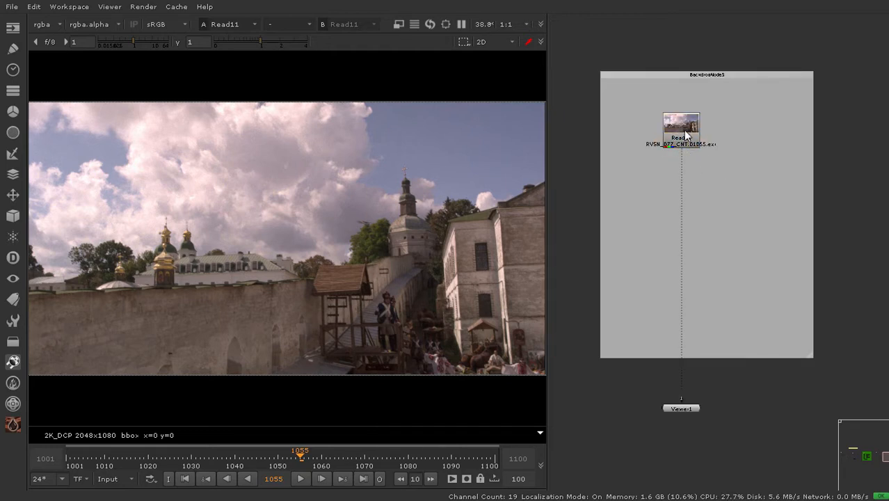
{"action": "scroll", "coordinate": [699, 133], "scroll_direction": "down", "scroll_amount": 3}
{"action": "middle_click_drag", "start_coordinate": [732, 133], "coordinate": [783, 149]}
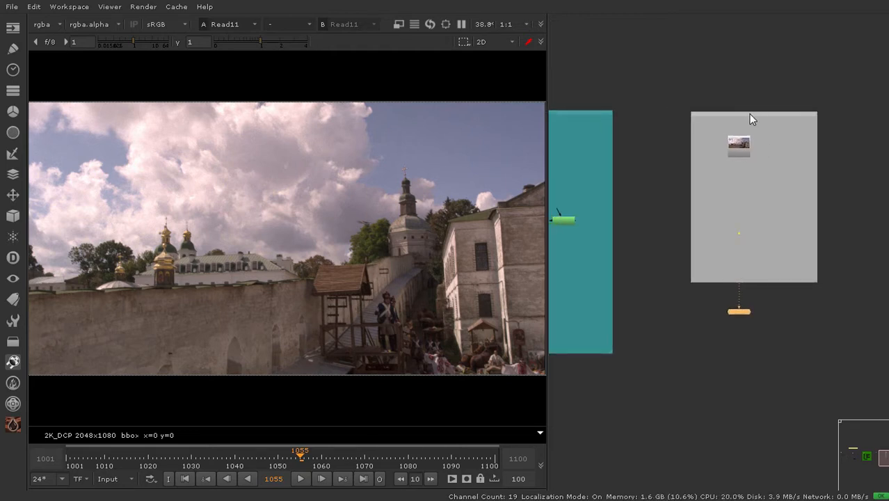
Label the new backdrop around Read11 "5. Custom Chroma Keyer"
{"action": "double_click", "coordinate": [750, 117]}
{"action": "middle_click_drag", "start_coordinate": [712, 204], "coordinate": [875, 297]}
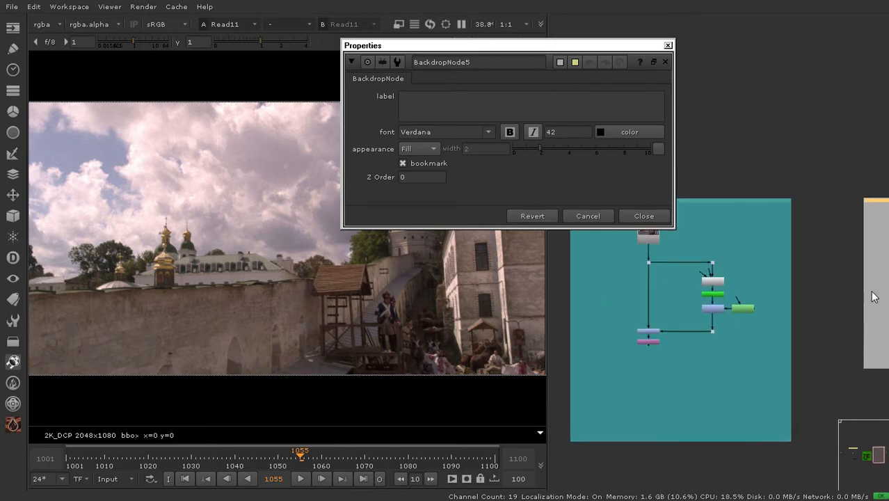
{"action": "middle_click_drag", "start_coordinate": [670, 295], "coordinate": [695, 329]}
{"action": "middle_click_drag", "start_coordinate": [756, 255], "coordinate": [606, 271]}
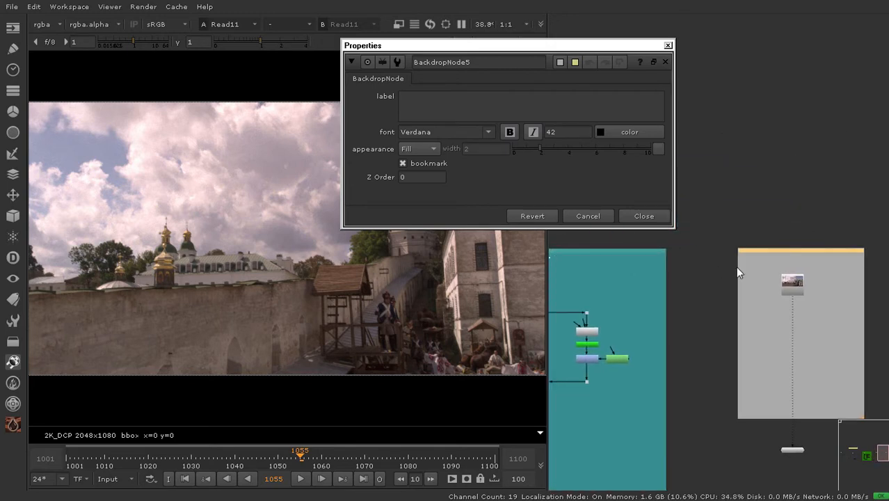
{"action": "middle_click_drag", "start_coordinate": [737, 272], "coordinate": [707, 271]}
{"action": "left_click", "coordinate": [498, 101]}
{"action": "type", "text": "5."}
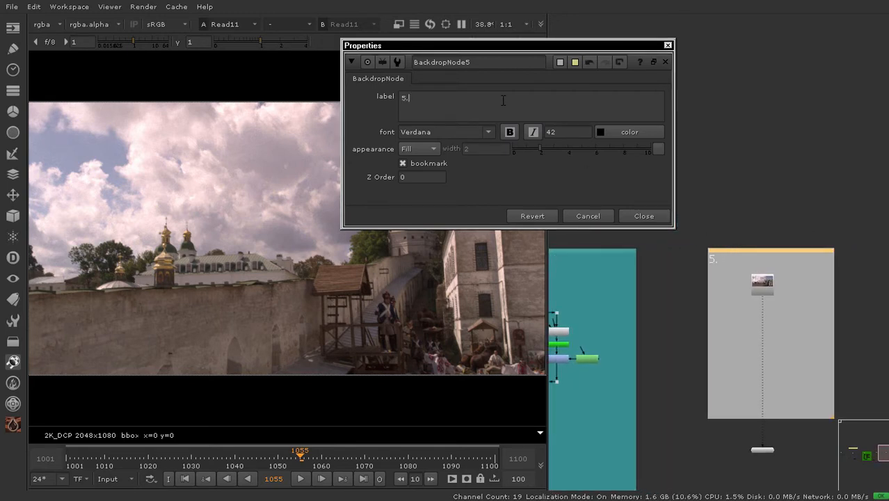
{"action": "type", "text": " Custom Chroma Keyer"}
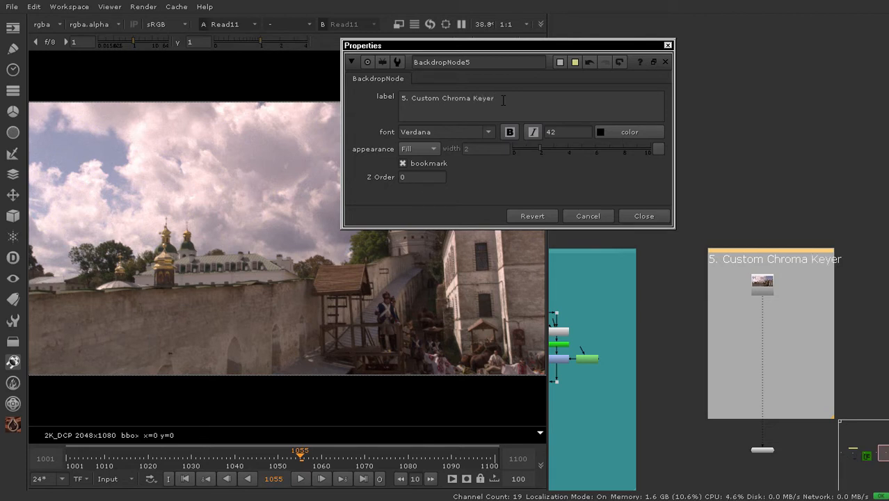
{"action": "left_click", "coordinate": [641, 216]}
Make the Custom Chroma Keyer backdrop's label bold and set its font size to 30
{"action": "scroll", "coordinate": [758, 192], "scroll_direction": "down", "scroll_amount": 3}
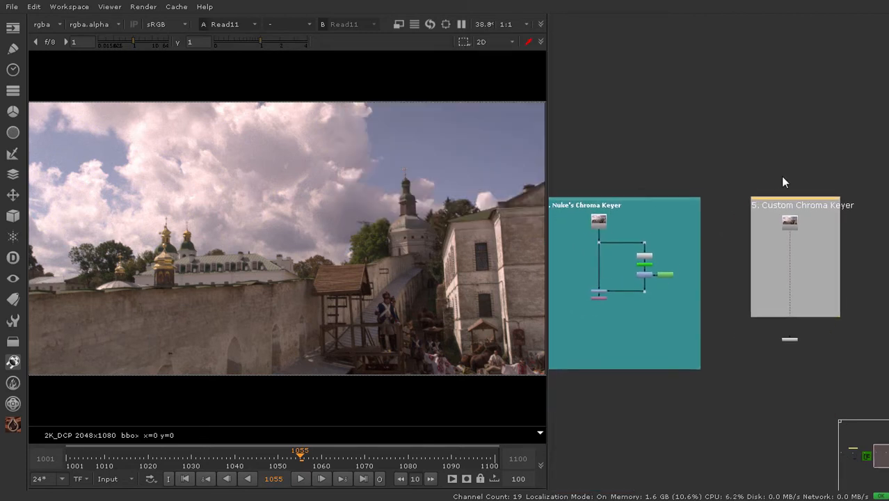
{"action": "scroll", "coordinate": [771, 200], "scroll_direction": "up", "scroll_amount": 2}
{"action": "double_click", "coordinate": [772, 189]}
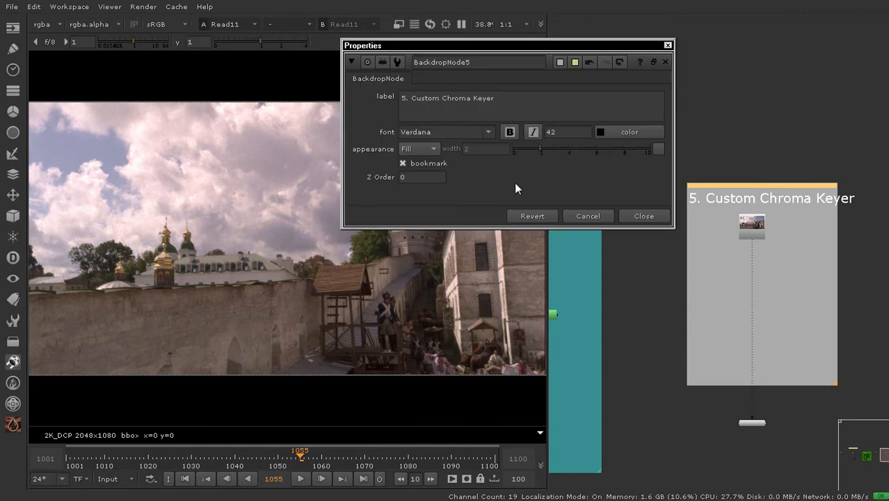
{"action": "triple_click", "coordinate": [531, 97]}
{"action": "double_click", "coordinate": [566, 131]}
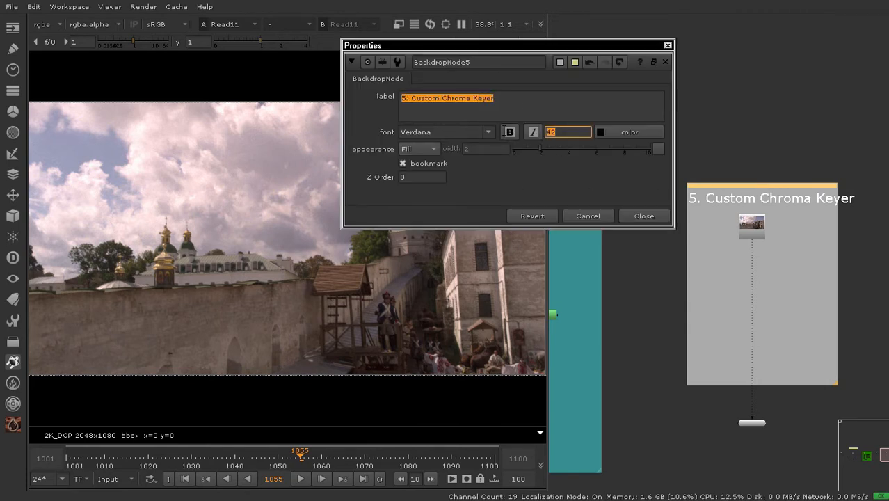
{"action": "type", "text": "30"}
{"action": "key", "text": "Return"}
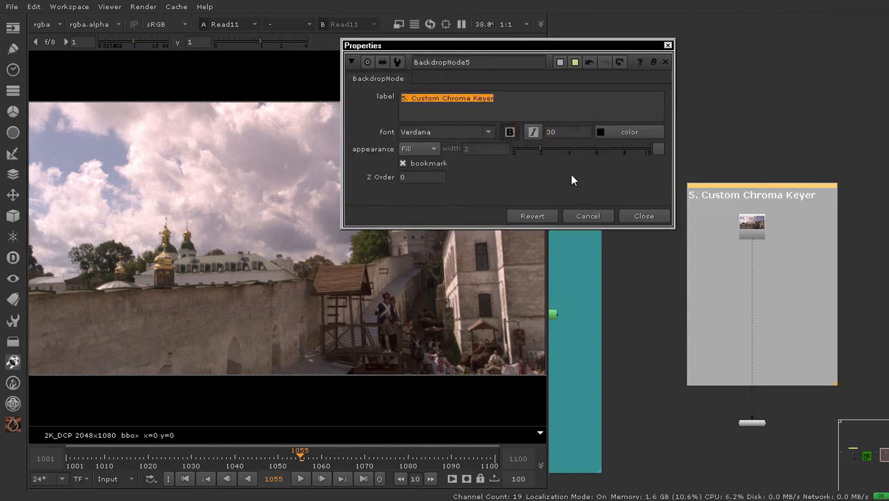
{"action": "left_click", "coordinate": [643, 216]}
Darken the Custom Chroma Keyer backdrop's tile color to a grey with intensity 0.355
{"action": "double_click", "coordinate": [694, 153]}
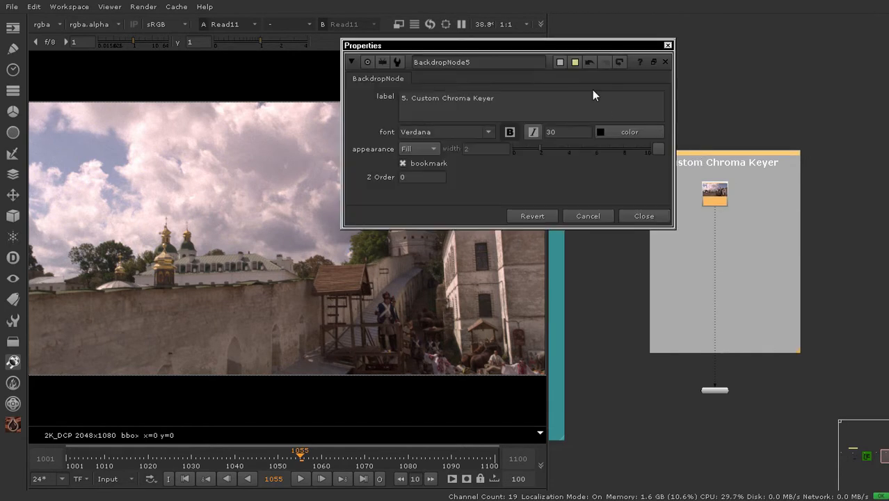
{"action": "left_click", "coordinate": [560, 63]}
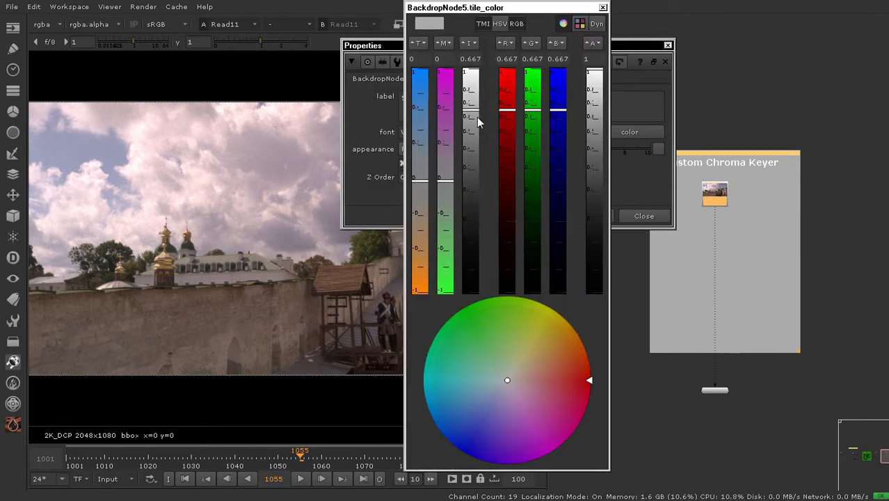
{"action": "left_click_drag", "start_coordinate": [477, 122], "coordinate": [477, 167]}
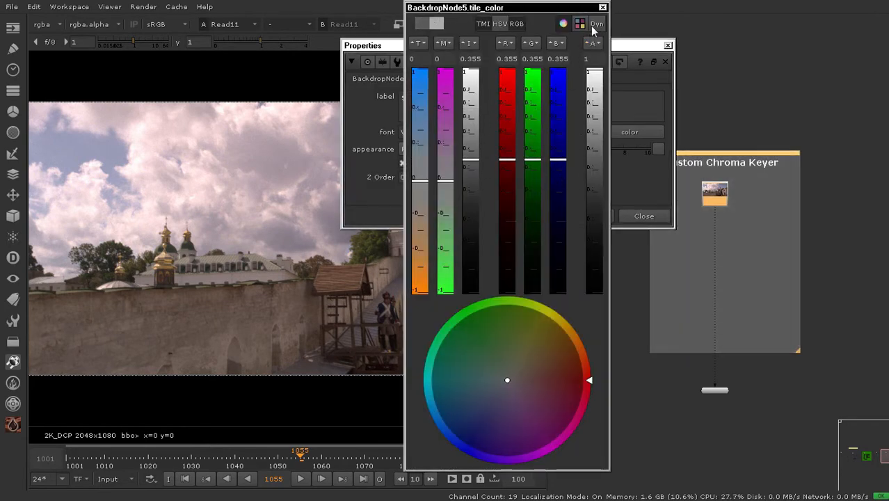
{"action": "left_click", "coordinate": [602, 7]}
{"action": "left_click", "coordinate": [635, 210]}
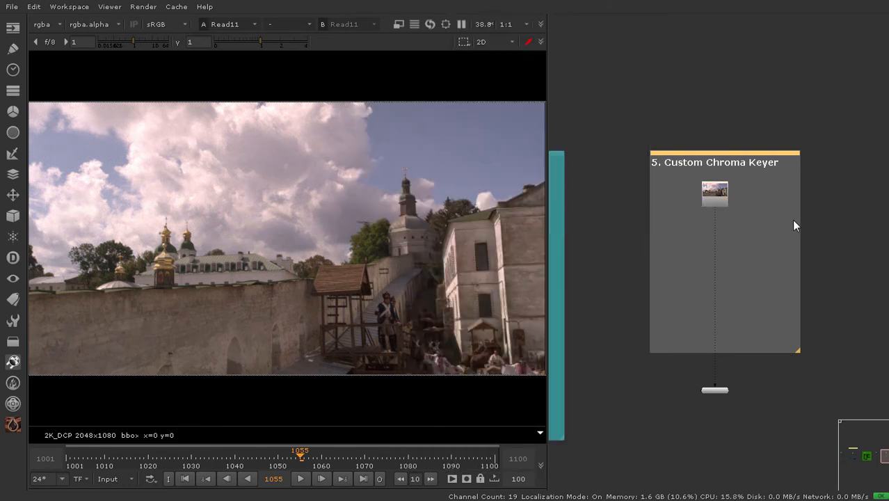
Enlarge the Custom Chroma Keyer backdrop slightly from its lower corner
{"action": "middle_click_drag", "start_coordinate": [770, 209], "coordinate": [715, 187]}
{"action": "left_click_drag", "start_coordinate": [698, 147], "coordinate": [612, 375]}
{"action": "scroll", "coordinate": [694, 234], "scroll_direction": "down", "scroll_amount": 1}
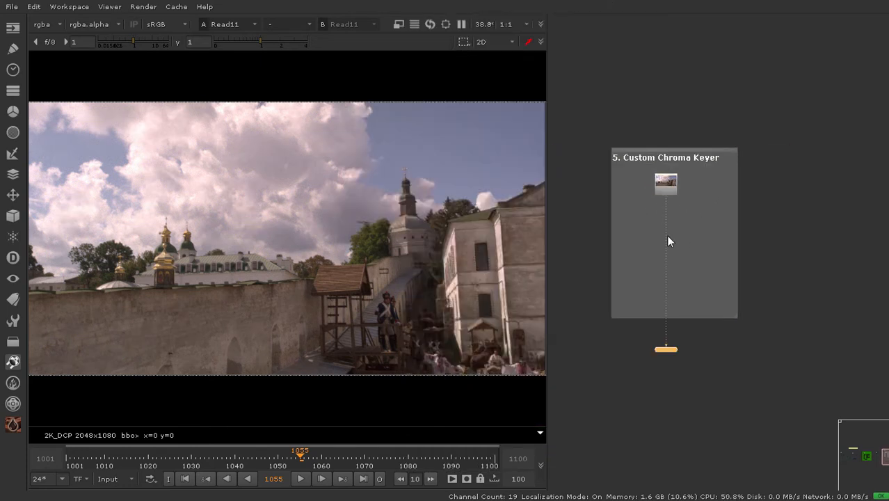
{"action": "middle_click_drag", "start_coordinate": [667, 235], "coordinate": [685, 228]}
{"action": "left_click_drag", "start_coordinate": [753, 308], "coordinate": [759, 322]}
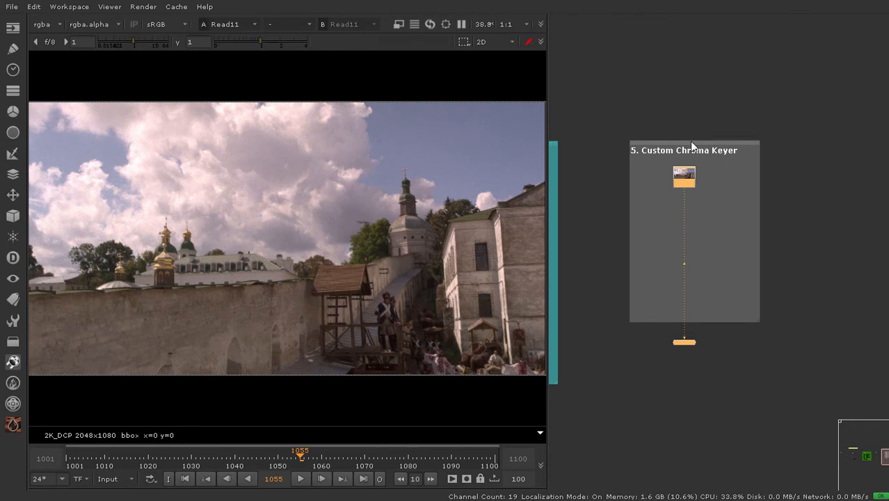
Compare the Read3 plate with the Crop5 output of the Nuke's Chroma Keyer group in the viewer
{"action": "scroll", "coordinate": [685, 157], "scroll_direction": "up", "scroll_amount": 3}
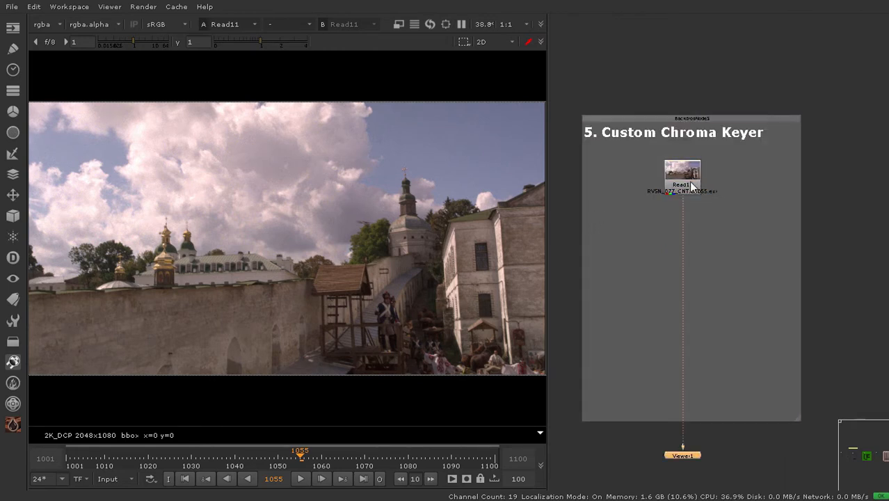
{"action": "scroll", "coordinate": [786, 199], "scroll_direction": "down", "scroll_amount": 2}
{"action": "middle_click_drag", "start_coordinate": [638, 201], "coordinate": [725, 199]}
{"action": "scroll", "coordinate": [624, 196], "scroll_direction": "up", "scroll_amount": 3}
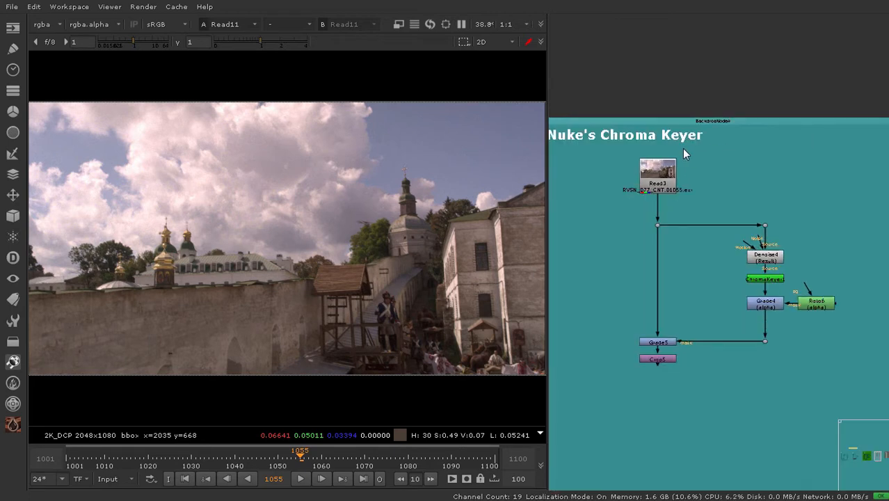
{"action": "left_click", "coordinate": [656, 180]}
{"action": "key", "text": "1"}
{"action": "middle_click_drag", "start_coordinate": [661, 205], "coordinate": [653, 142]}
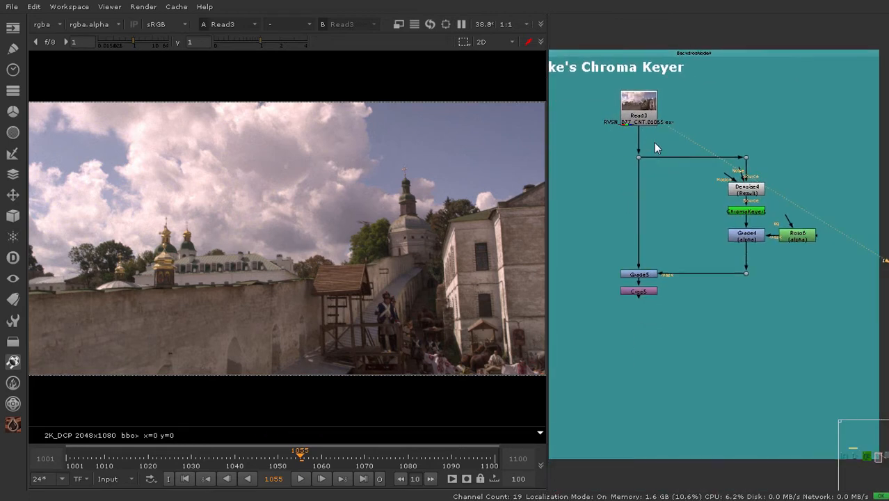
{"action": "scroll", "coordinate": [639, 287], "scroll_direction": "up", "scroll_amount": 3}
{"action": "left_click", "coordinate": [641, 293]}
{"action": "key", "text": "1"}
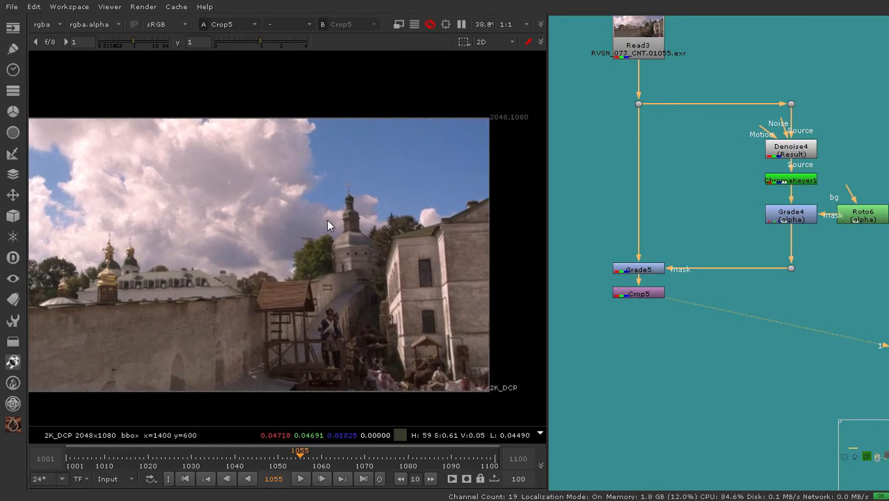
Show the Read11 plate of the Custom Chroma Keyer group in the viewer
{"action": "scroll", "coordinate": [701, 193], "scroll_direction": "down", "scroll_amount": 6}
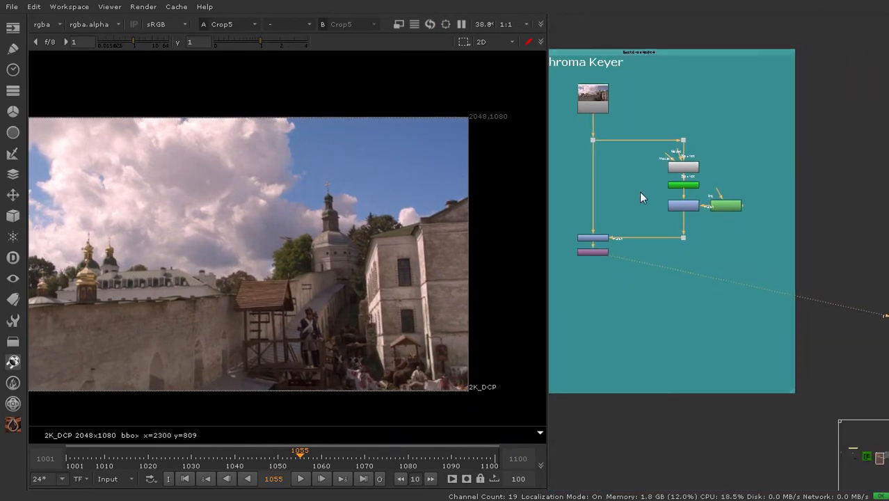
{"action": "middle_click_drag", "start_coordinate": [805, 190], "coordinate": [663, 193]}
{"action": "middle_click_drag", "start_coordinate": [749, 180], "coordinate": [716, 232]}
{"action": "scroll", "coordinate": [719, 174], "scroll_direction": "up", "scroll_amount": 2}
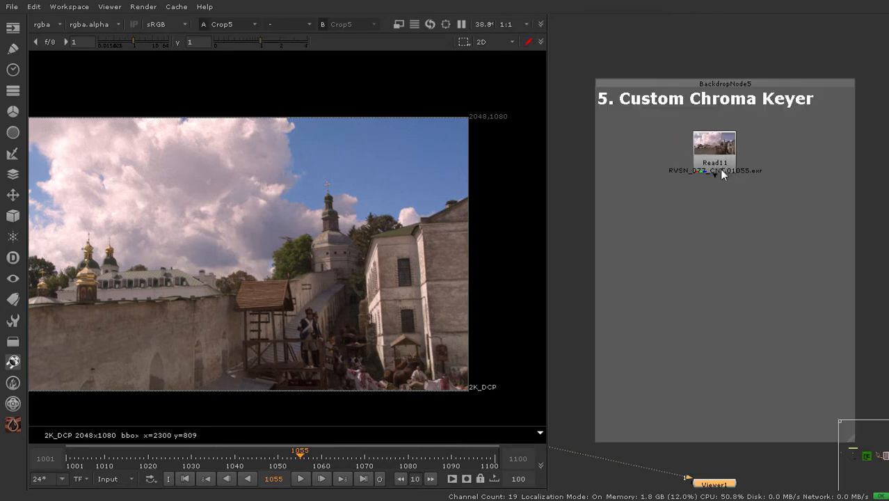
{"action": "left_click", "coordinate": [715, 155]}
{"action": "key", "text": "1"}
{"action": "middle_click_drag", "start_coordinate": [720, 177], "coordinate": [694, 166]}
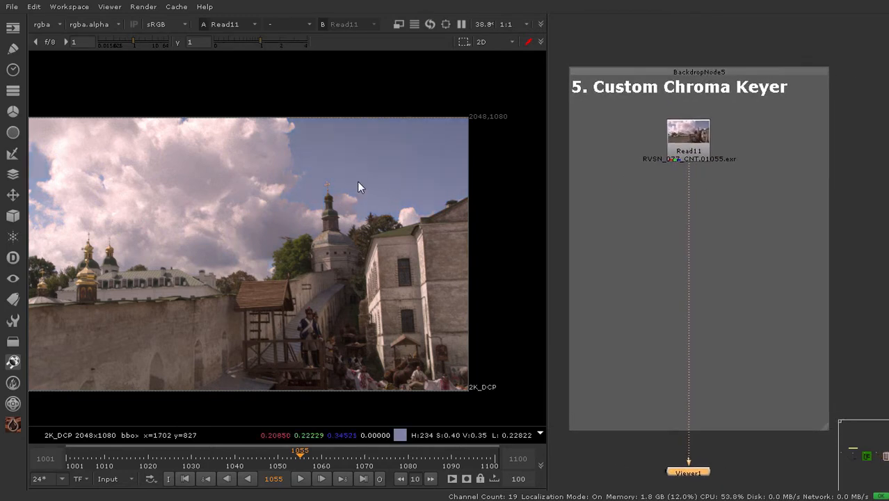
Play the Read11 plate from the first frame and stop at frame 1067
{"action": "left_click", "coordinate": [185, 479]}
{"action": "left_click", "coordinate": [300, 478]}
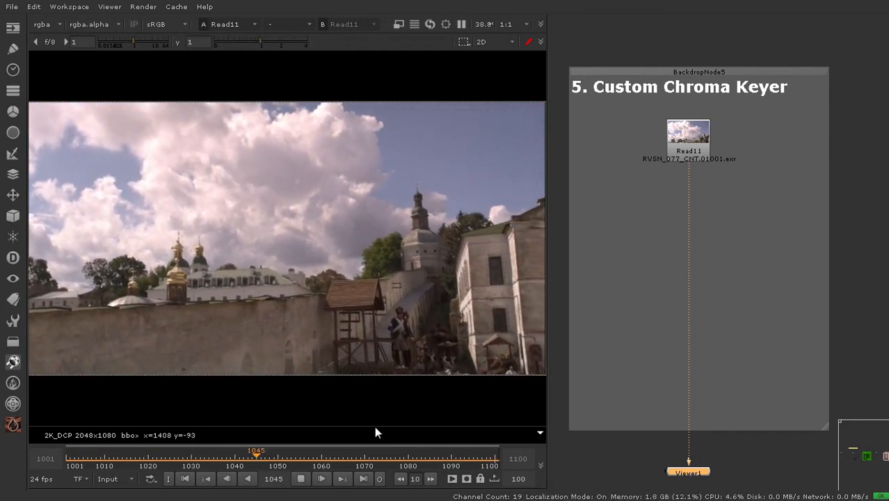
{"action": "left_click", "coordinate": [300, 478]}
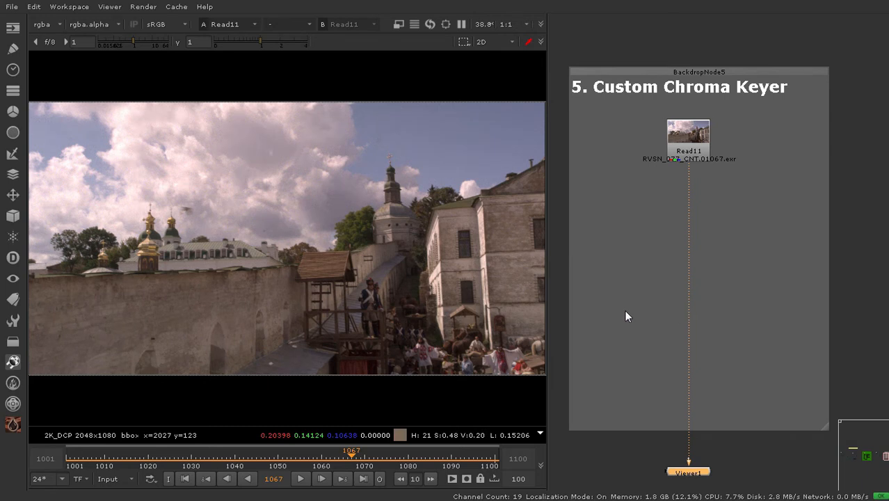
{"action": "middle_click_drag", "start_coordinate": [626, 314], "coordinate": [685, 306]}
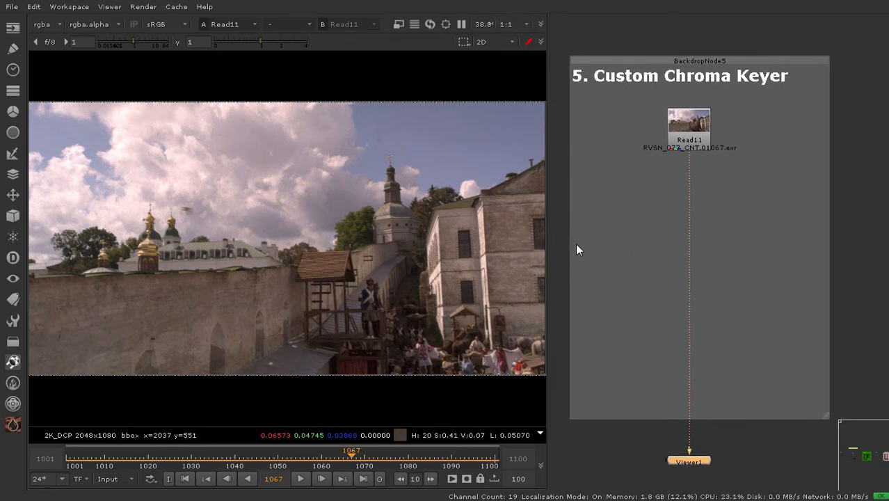
Examine the white wall below the dormered roof up close in the red, green and blue channels, and return to full color
{"action": "middle_click_drag", "start_coordinate": [452, 242], "coordinate": [435, 243]}
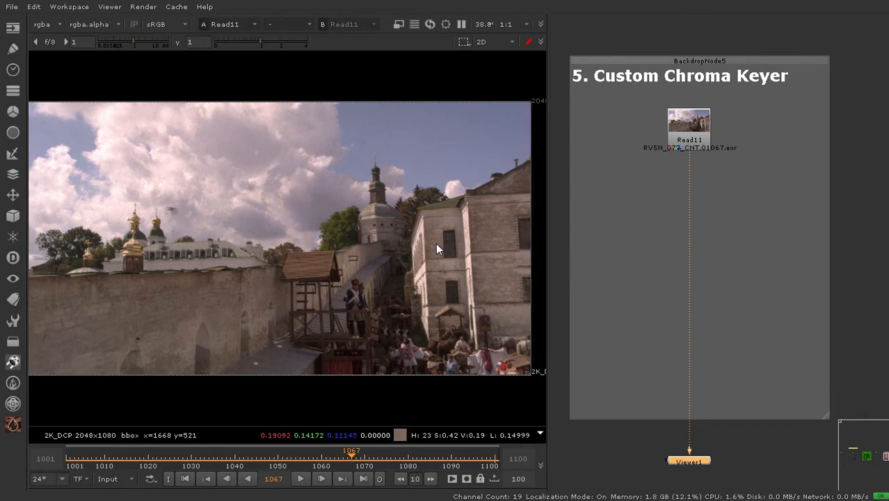
{"action": "scroll", "coordinate": [255, 240], "scroll_direction": "up", "scroll_amount": 2}
{"action": "middle_click_drag", "start_coordinate": [490, 201], "coordinate": [408, 229]}
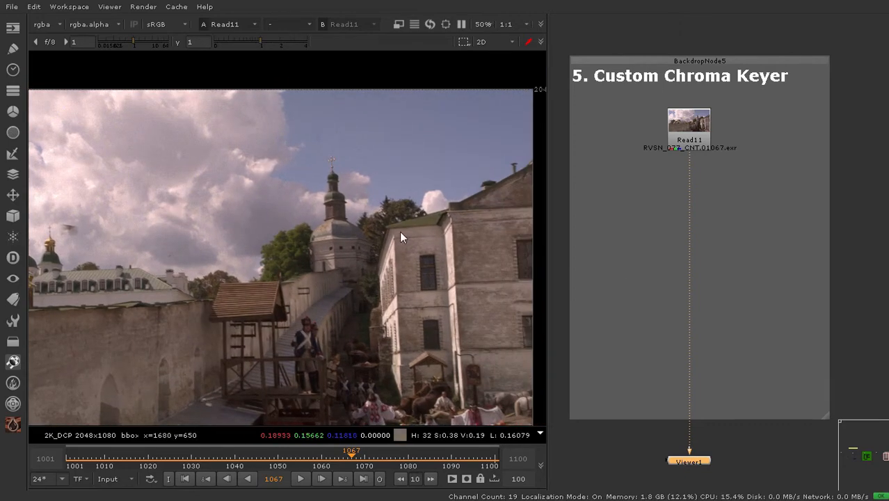
{"action": "scroll", "coordinate": [379, 233], "scroll_direction": "up", "scroll_amount": 3}
{"action": "middle_click_drag", "start_coordinate": [233, 247], "coordinate": [461, 233]}
{"action": "scroll", "coordinate": [418, 230], "scroll_direction": "up", "scroll_amount": 12}
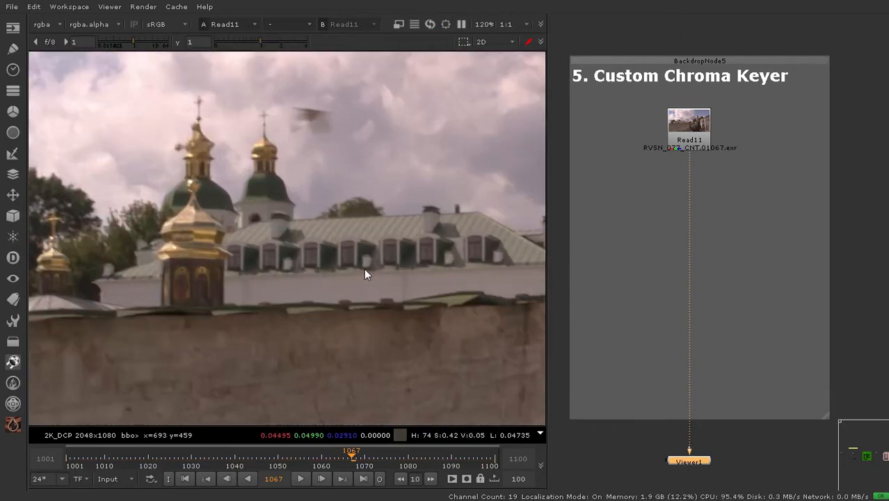
{"action": "scroll", "coordinate": [278, 276], "scroll_direction": "down", "scroll_amount": 3}
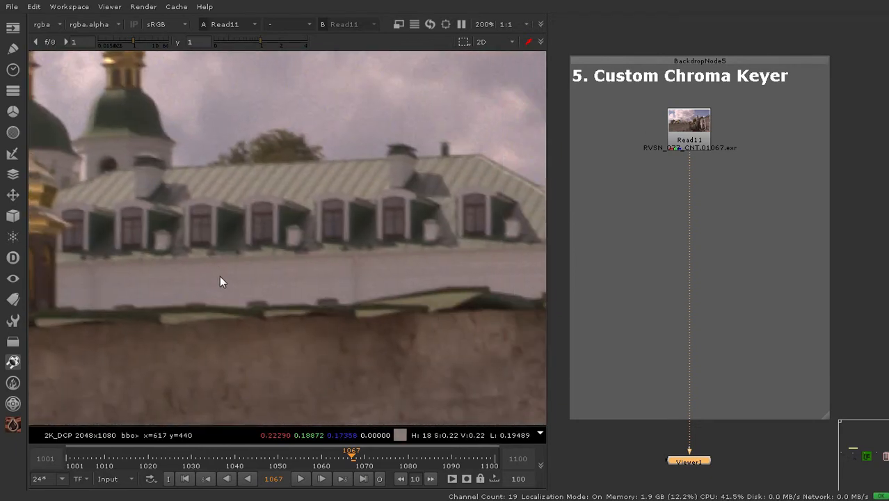
{"action": "left_click_drag", "start_coordinate": [191, 275], "coordinate": [395, 284], "text": "ctrl+shift"}
{"action": "left_click_drag", "start_coordinate": [235, 279], "coordinate": [327, 280]}
{"action": "middle_click_drag", "start_coordinate": [278, 277], "coordinate": [284, 273]}
{"action": "key", "text": "r"}
{"action": "key", "text": "g"}
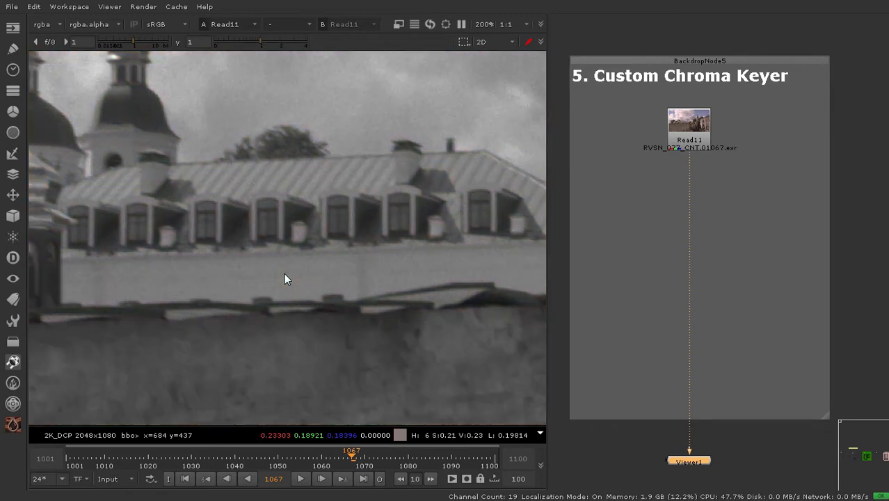
{"action": "key", "text": "b"}
{"action": "key", "text": "r"}
{"action": "key", "text": "r"}
Examine the green and gold domes and the trees along the old wall against the sky
{"action": "scroll", "coordinate": [308, 265], "scroll_direction": "down", "scroll_amount": 3}
{"action": "middle_click_drag", "start_coordinate": [251, 269], "coordinate": [324, 289]}
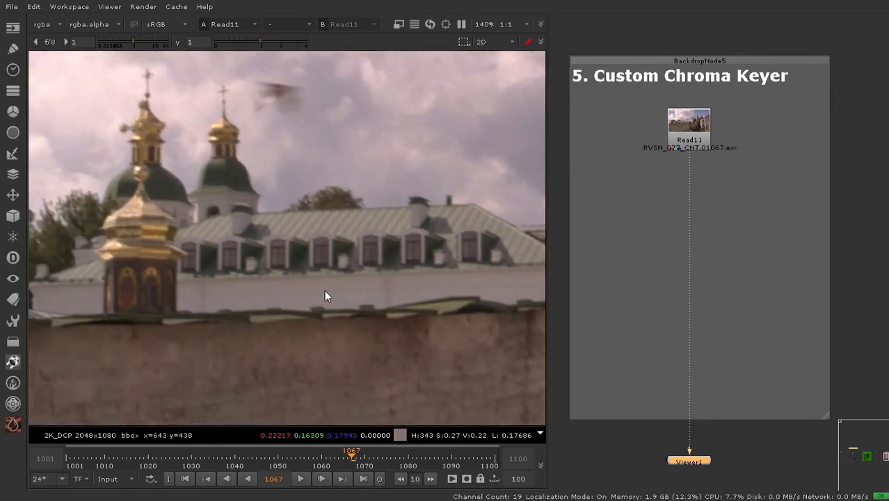
{"action": "scroll", "coordinate": [203, 157], "scroll_direction": "up", "scroll_amount": 3}
{"action": "middle_click_drag", "start_coordinate": [245, 185], "coordinate": [305, 188]}
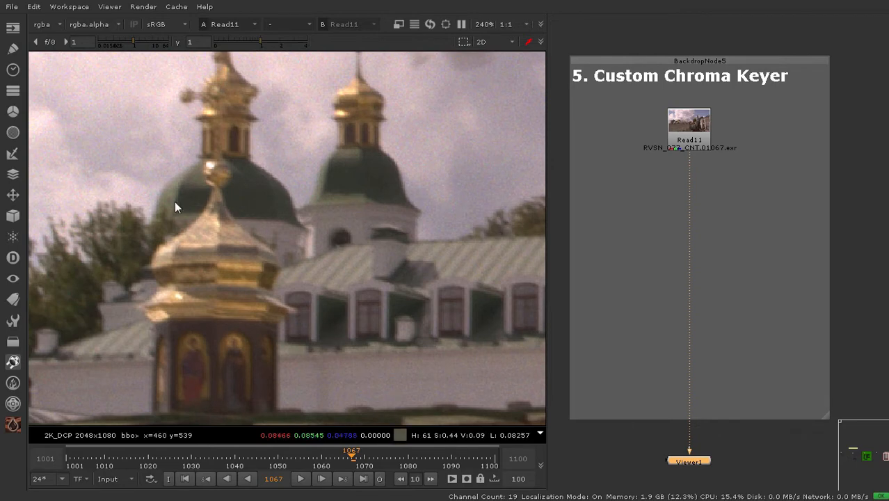
{"action": "scroll", "coordinate": [243, 182], "scroll_direction": "down", "scroll_amount": 4}
{"action": "middle_click_drag", "start_coordinate": [388, 183], "coordinate": [281, 196]}
{"action": "scroll", "coordinate": [281, 195], "scroll_direction": "up", "scroll_amount": 1}
{"action": "scroll", "coordinate": [292, 197], "scroll_direction": "down", "scroll_amount": 3}
{"action": "middle_click_drag", "start_coordinate": [374, 201], "coordinate": [595, 205]}
{"action": "scroll", "coordinate": [245, 203], "scroll_direction": "up", "scroll_amount": 3}
{"action": "scroll", "coordinate": [249, 219], "scroll_direction": "down", "scroll_amount": 3}
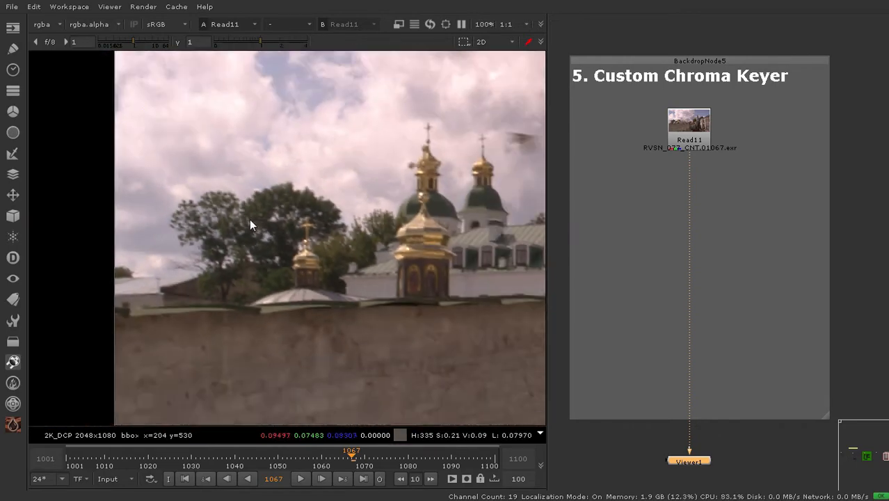
Examine the church tower, surrounding trees and brick building roofline against the blue sky
{"action": "middle_click_drag", "start_coordinate": [235, 214], "coordinate": [123, 215]}
{"action": "middle_click_drag", "start_coordinate": [433, 215], "coordinate": [209, 220]}
{"action": "middle_click_drag", "start_coordinate": [463, 221], "coordinate": [178, 219]}
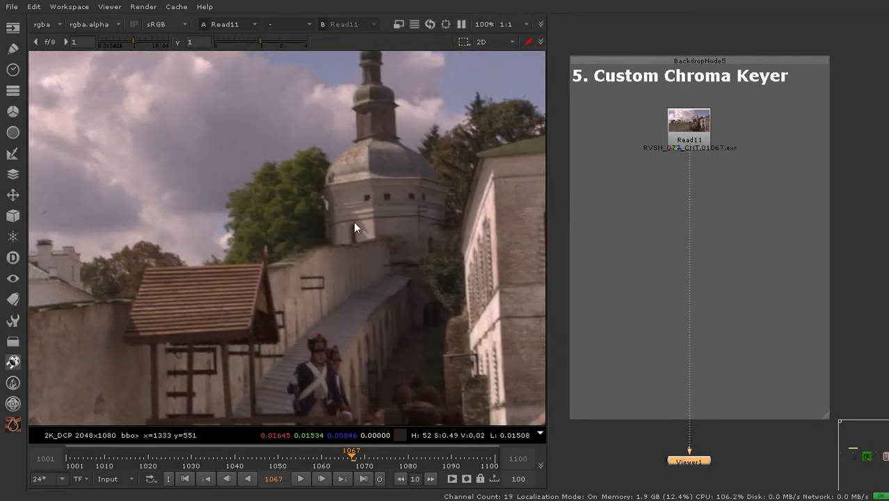
{"action": "scroll", "coordinate": [252, 187], "scroll_direction": "up", "scroll_amount": 1}
{"action": "scroll", "coordinate": [293, 215], "scroll_direction": "down", "scroll_amount": 2}
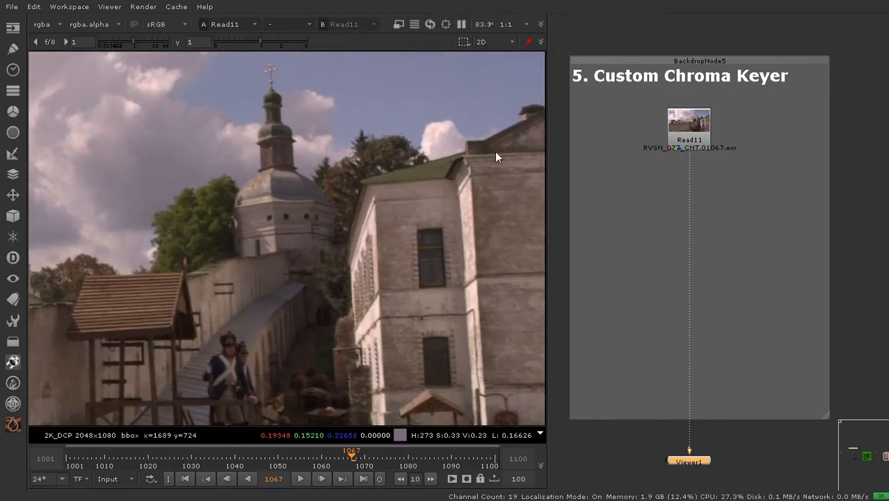
{"action": "middle_click_drag", "start_coordinate": [428, 191], "coordinate": [346, 182]}
{"action": "scroll", "coordinate": [308, 185], "scroll_direction": "down", "scroll_amount": 2}
{"action": "scroll", "coordinate": [730, 175], "scroll_direction": "down", "scroll_amount": 1}
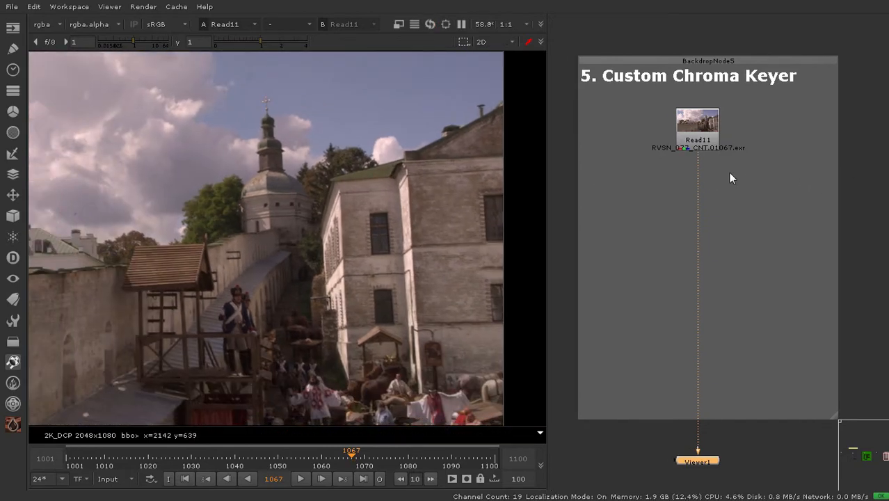
View the whole Read11 plate and examine the church tower and nearby trees up close
{"action": "scroll", "coordinate": [717, 167], "scroll_direction": "up", "scroll_amount": 1}
{"action": "mouse_move", "coordinate": [730, 177]}
{"action": "middle_mouse_down"}
{"action": "mouse_move", "coordinate": [726, 161]}
{"action": "mouse_move", "coordinate": [723, 170]}
{"action": "middle_mouse_up"}
{"action": "left_click", "coordinate": [769, 146]}
{"action": "middle_click_drag", "start_coordinate": [691, 140], "coordinate": [681, 143]}
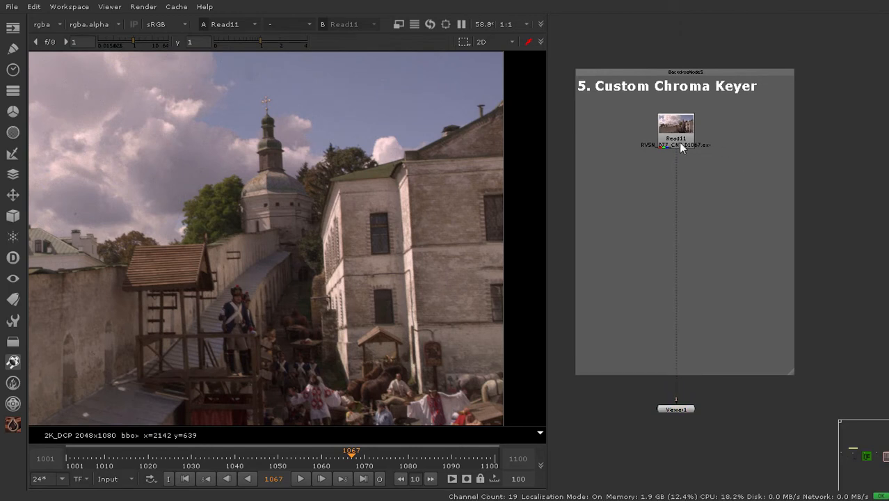
{"action": "left_click", "coordinate": [671, 140]}
{"action": "key", "text": "1"}
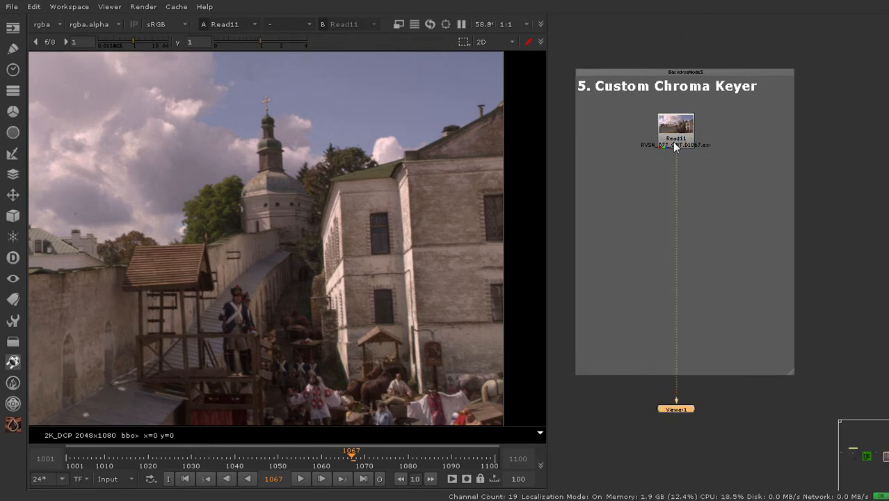
{"action": "middle_click_drag", "start_coordinate": [676, 154], "coordinate": [674, 160]}
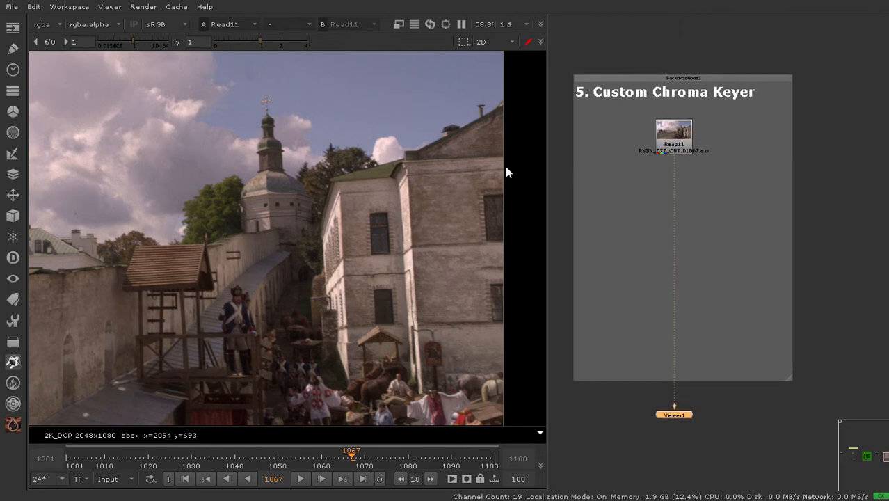
{"action": "left_click", "coordinate": [435, 178], "text": "ctrl"}
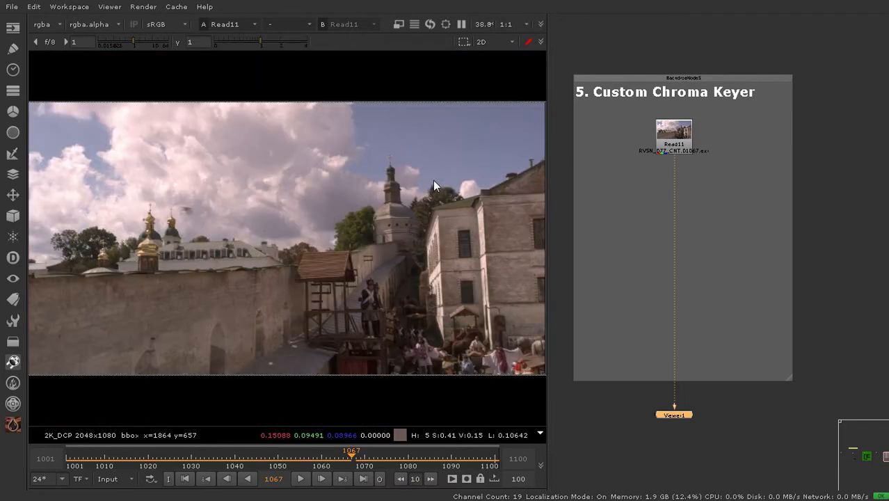
{"action": "key", "text": "f"}
{"action": "scroll", "coordinate": [369, 222], "scroll_direction": "up", "scroll_amount": 10}
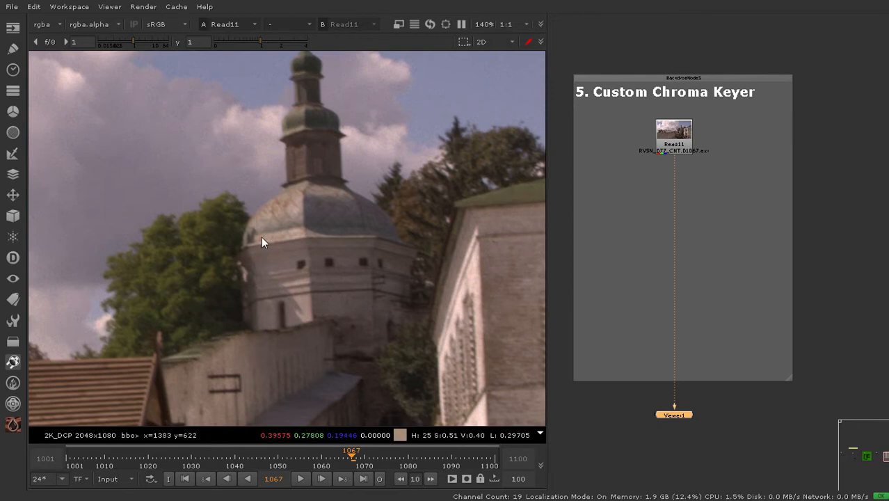
Add a Denoise node below Read11 and set its properties window beside the image
{"action": "middle_click_drag", "start_coordinate": [707, 223], "coordinate": [706, 238]}
{"action": "left_click", "coordinate": [683, 152]}
{"action": "key", "text": "Tab"}
{"action": "type", "text": "denoi"}
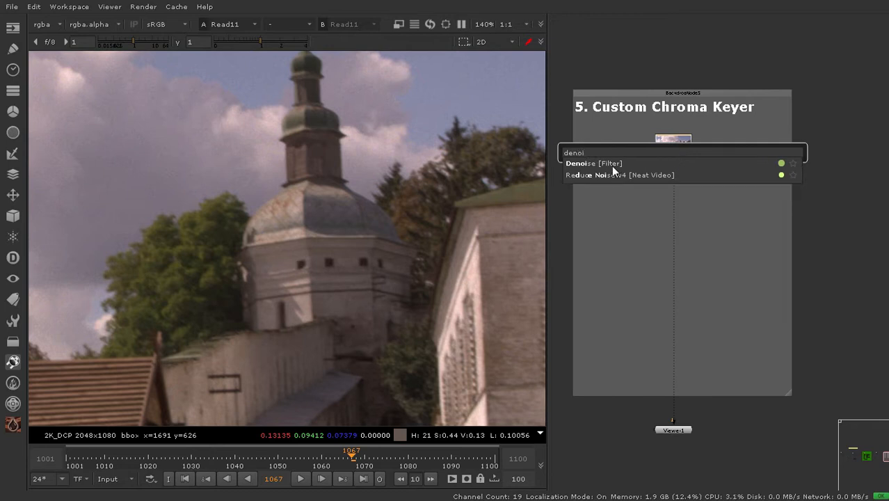
{"action": "left_click", "coordinate": [611, 165]}
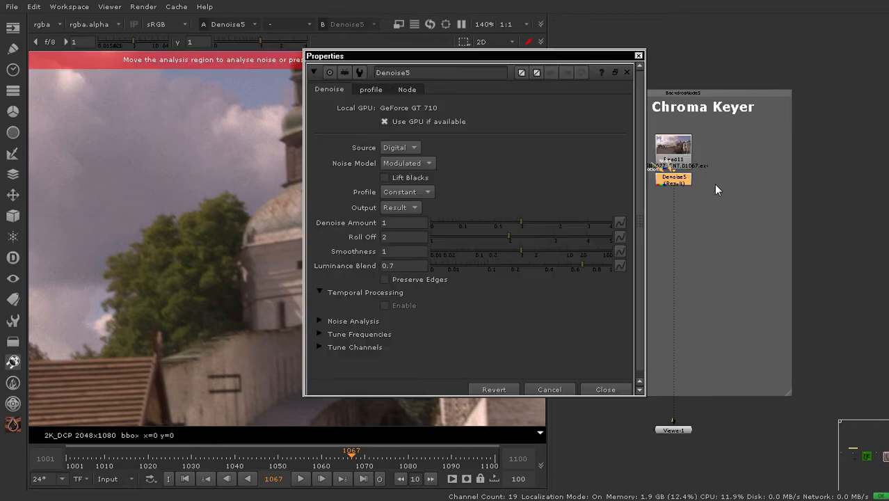
{"action": "left_click_drag", "start_coordinate": [724, 178], "coordinate": [649, 213]}
{"action": "mouse_move", "coordinate": [461, 60]}
{"action": "left_mouse_down"}
{"action": "mouse_move", "coordinate": [659, 98]}
{"action": "mouse_move", "coordinate": [706, 176]}
{"action": "left_mouse_up"}
Set the Denoise source to Film and place an enlarged noise analysis region on the plain old wall
{"action": "scroll", "coordinate": [315, 142], "scroll_direction": "down", "scroll_amount": 2}
{"action": "middle_click_drag", "start_coordinate": [314, 143], "coordinate": [369, 117]}
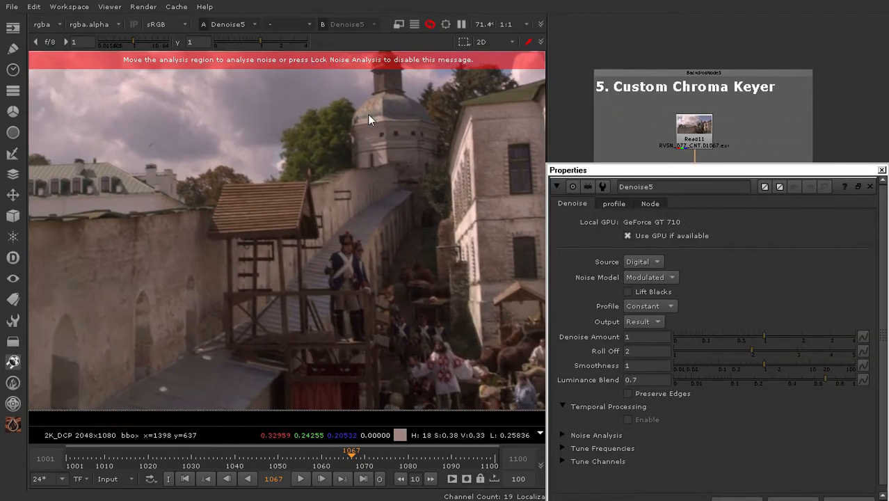
{"action": "scroll", "coordinate": [368, 117], "scroll_direction": "down", "scroll_amount": 3}
{"action": "middle_click_drag", "start_coordinate": [171, 161], "coordinate": [258, 191]}
{"action": "scroll", "coordinate": [259, 181], "scroll_direction": "up", "scroll_amount": 2}
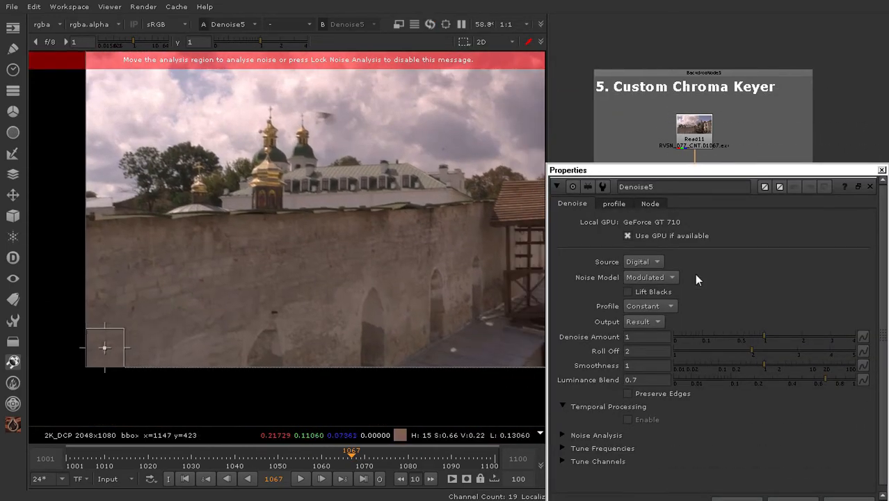
{"action": "left_click", "coordinate": [651, 262]}
{"action": "left_click", "coordinate": [652, 251]}
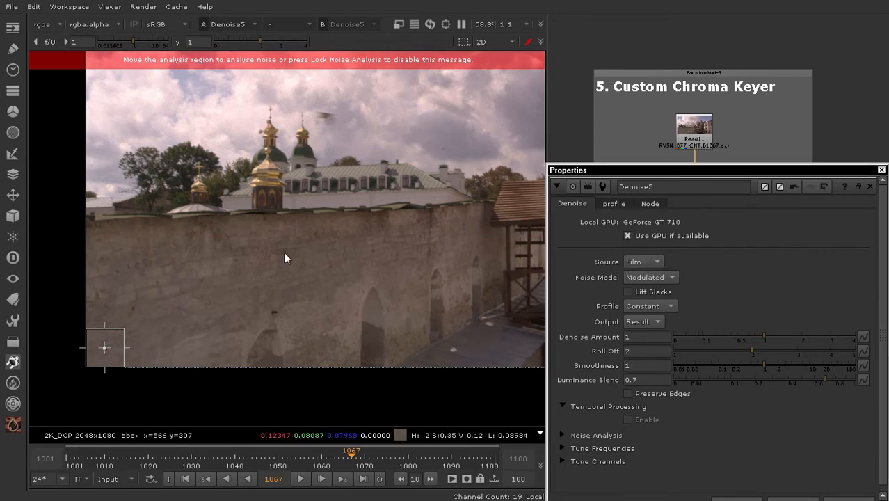
{"action": "left_click_drag", "start_coordinate": [114, 340], "coordinate": [194, 298]}
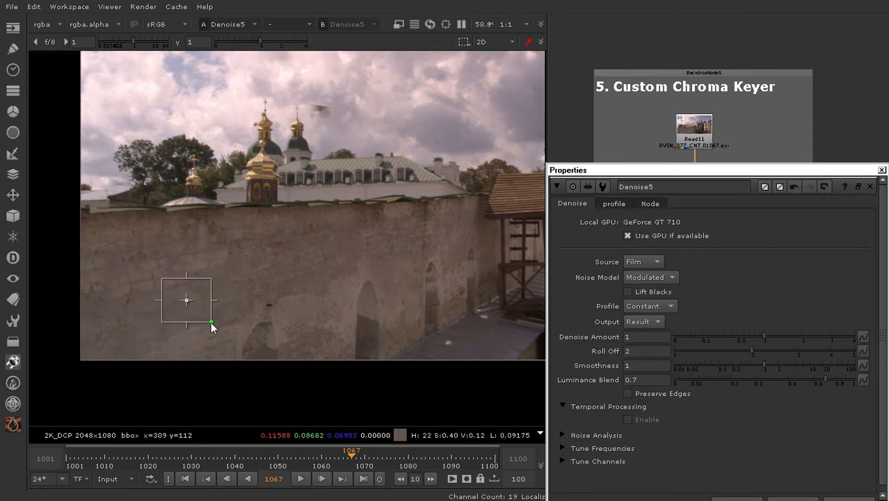
Check the denoised sky and church tower, and close the Denoise properties
{"action": "middle_click_drag", "start_coordinate": [300, 284], "coordinate": [201, 310]}
{"action": "middle_click_drag", "start_coordinate": [392, 213], "coordinate": [273, 268]}
{"action": "left_click_drag", "start_coordinate": [587, 171], "coordinate": [415, 264]}
{"action": "left_click_drag", "start_coordinate": [648, 262], "coordinate": [469, 174]}
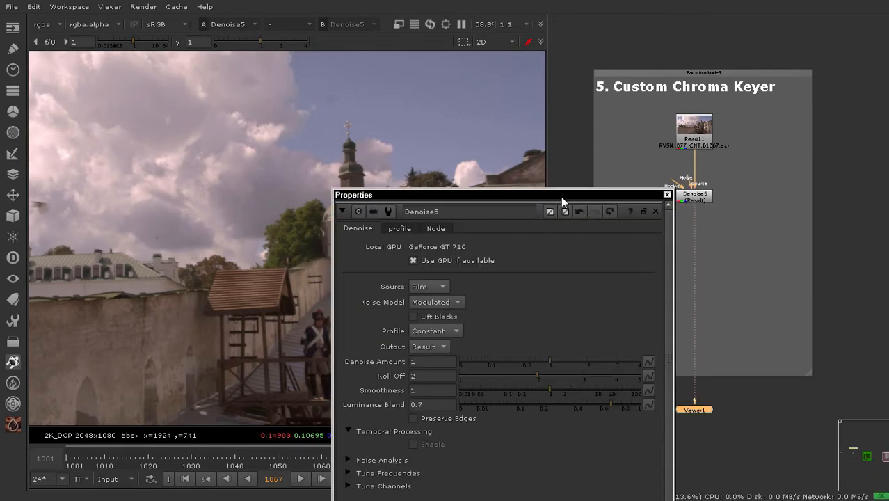
{"action": "left_click_drag", "start_coordinate": [561, 196], "coordinate": [568, 279]}
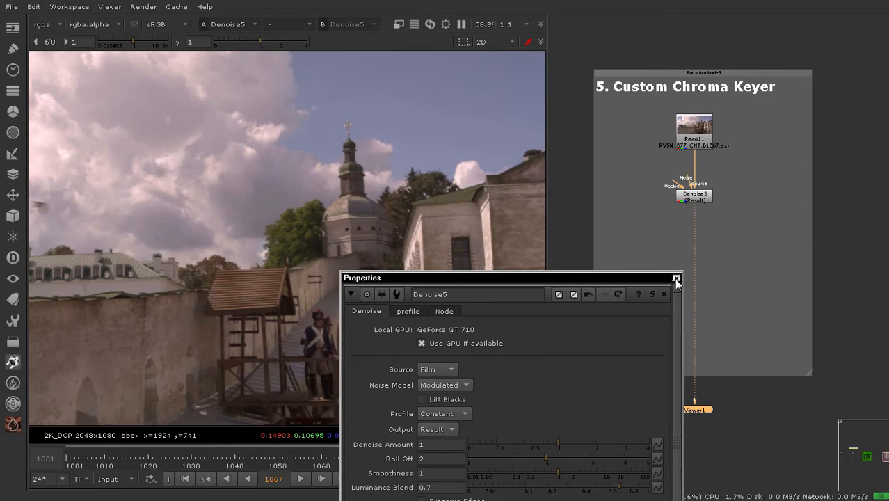
{"action": "left_click", "coordinate": [676, 278]}
Compare the original Read11 plate with the Denoise result on the green tree beside the church dome
{"action": "middle_click_drag", "start_coordinate": [690, 260], "coordinate": [689, 294]}
{"action": "scroll", "coordinate": [688, 194], "scroll_direction": "up", "scroll_amount": 2}
{"action": "left_click", "coordinate": [685, 168]}
{"action": "key", "text": "1"}
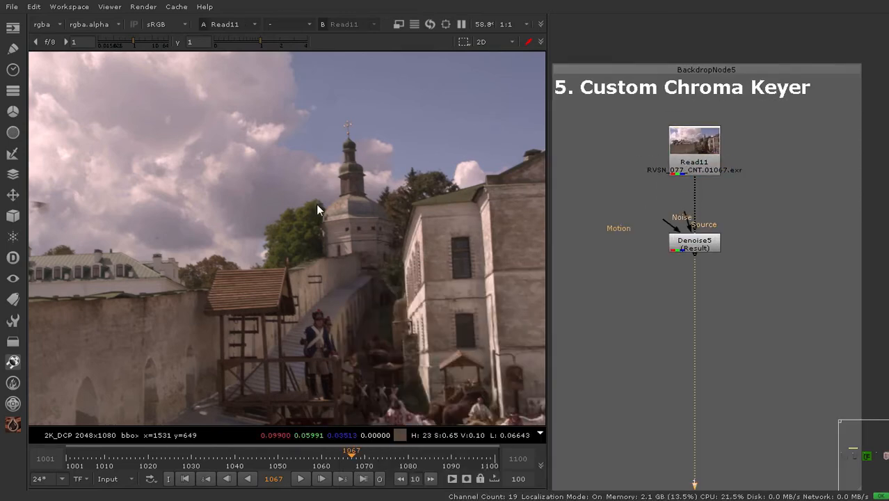
{"action": "scroll", "coordinate": [306, 207], "scroll_direction": "up", "scroll_amount": 6}
{"action": "left_click_drag", "start_coordinate": [797, 221], "coordinate": [567, 292]}
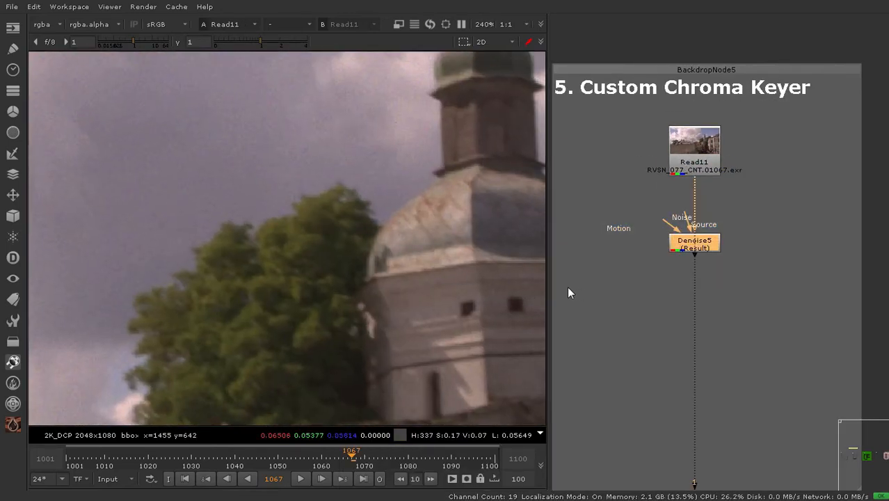
{"action": "left_click", "coordinate": [568, 287]}
{"action": "key", "text": "2"}
{"action": "scroll", "coordinate": [343, 199], "scroll_direction": "up", "scroll_amount": 3}
{"action": "scroll", "coordinate": [345, 194], "scroll_direction": "up", "scroll_amount": 2}
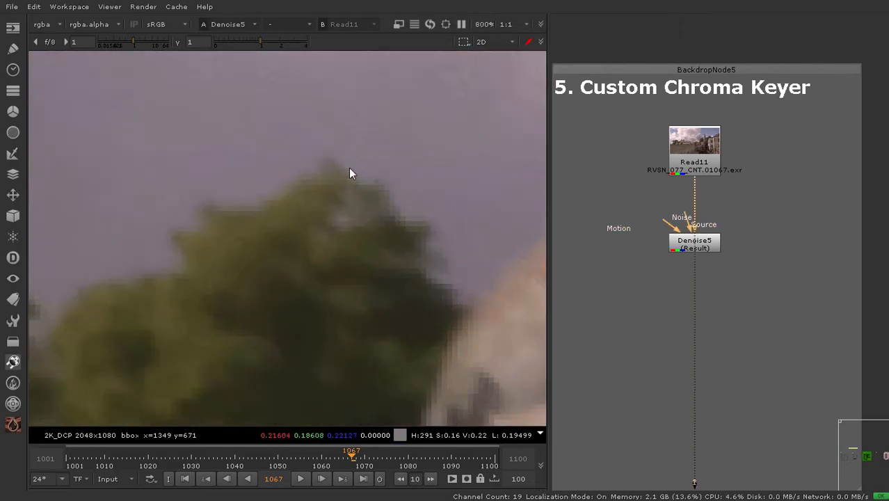
Compare the original and denoised images along the dark trees above the green roof
{"action": "key", "text": "1"}
{"action": "scroll", "coordinate": [242, 201], "scroll_direction": "down", "scroll_amount": 6}
{"action": "scroll", "coordinate": [297, 209], "scroll_direction": "up", "scroll_amount": 3}
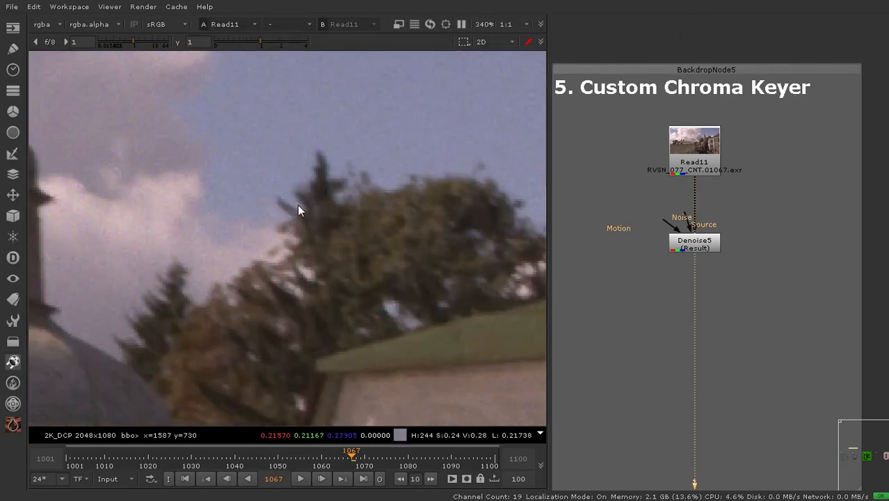
{"action": "key", "text": "2"}
{"action": "scroll", "coordinate": [358, 235], "scroll_direction": "down", "scroll_amount": 4}
{"action": "scroll", "coordinate": [746, 242], "scroll_direction": "down", "scroll_amount": 2}
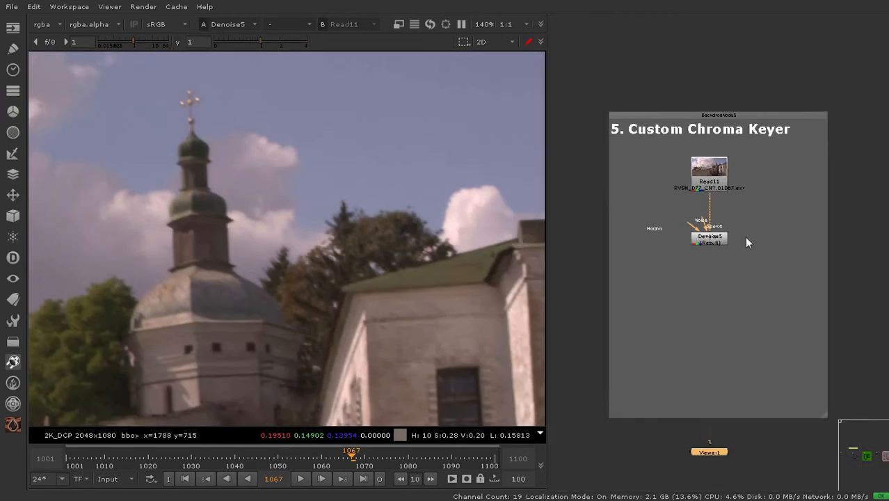
Move the Viewer and Denoise nodes to one side and insert a Dot straight below Read11 on the Denoise source connection
{"action": "middle_click_drag", "start_coordinate": [731, 353], "coordinate": [693, 258]}
{"action": "left_click_drag", "start_coordinate": [668, 358], "coordinate": [820, 292]}
{"action": "middle_click_drag", "start_coordinate": [744, 217], "coordinate": [709, 295]}
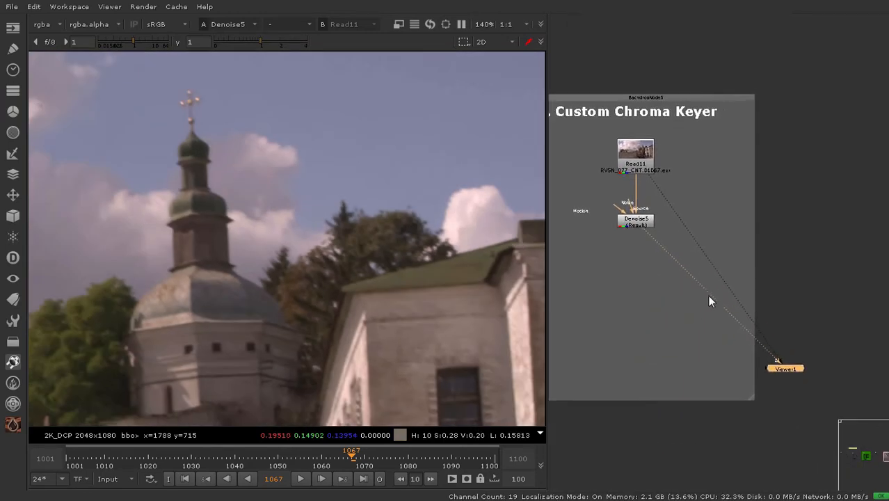
{"action": "scroll", "coordinate": [689, 278], "scroll_direction": "up", "scroll_amount": 2}
{"action": "left_click_drag", "start_coordinate": [639, 233], "coordinate": [732, 241]}
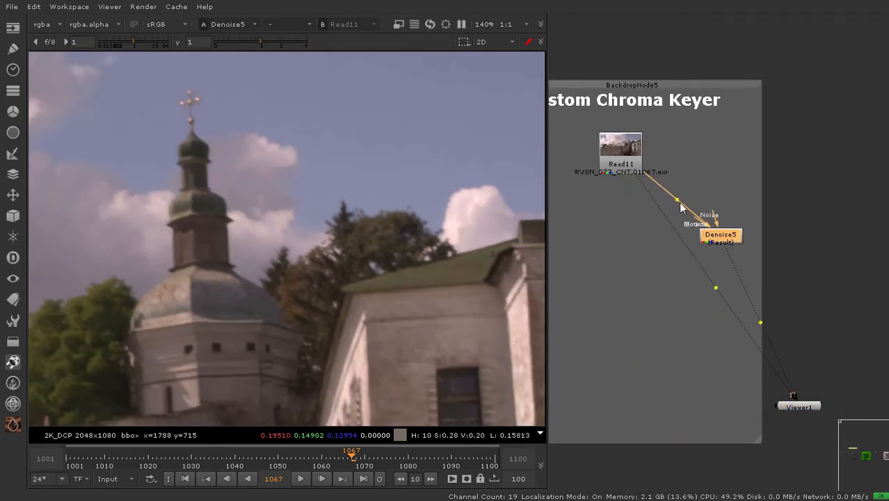
{"action": "left_click_drag", "start_coordinate": [678, 203], "coordinate": [617, 241], "text": "ctrl"}
{"action": "middle_click_drag", "start_coordinate": [649, 255], "coordinate": [652, 254]}
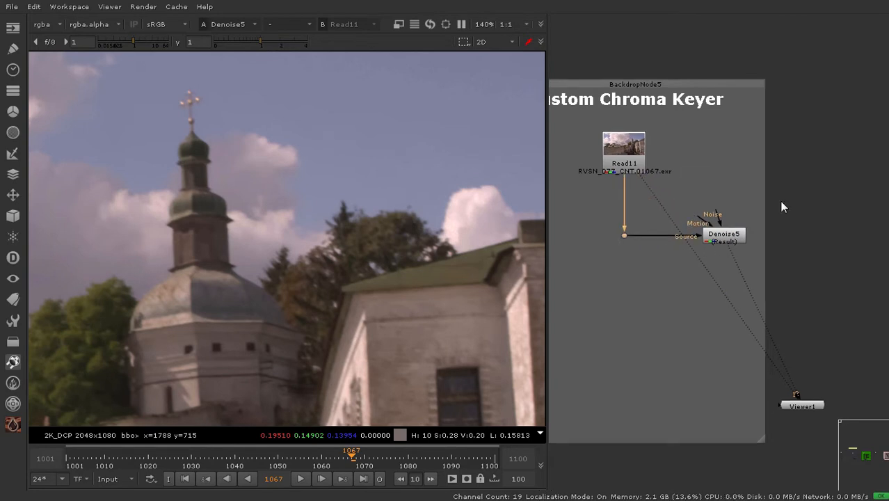
Feed only the Denoise output to the viewer, check its alpha channel and return to full color
{"action": "left_click_drag", "start_coordinate": [779, 201], "coordinate": [731, 232]}
{"action": "key", "text": "2"}
{"action": "key", "text": "a"}
{"action": "key", "text": "a"}
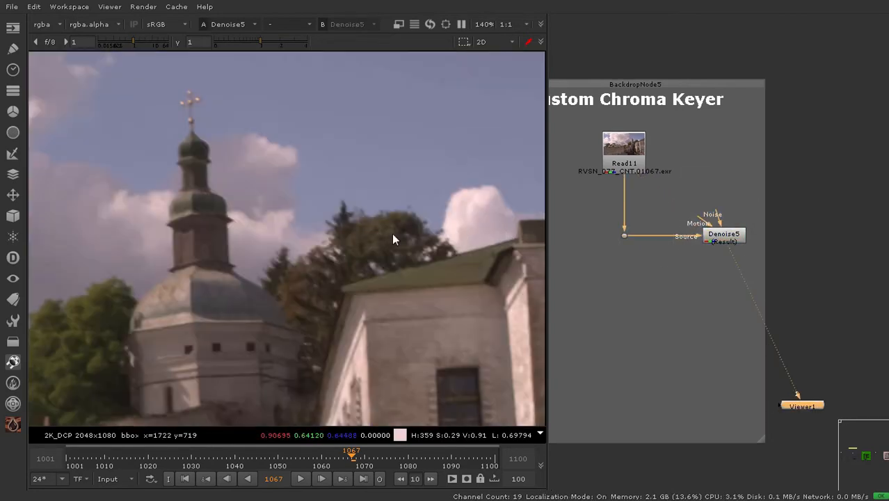
Place the Viewer node straight below the Denoise node
{"action": "middle_click_drag", "start_coordinate": [691, 235], "coordinate": [680, 208]}
{"action": "left_click_drag", "start_coordinate": [790, 376], "coordinate": [714, 365]}
{"action": "middle_click_drag", "start_coordinate": [714, 366], "coordinate": [697, 393]}
{"action": "middle_click_drag", "start_coordinate": [716, 334], "coordinate": [705, 344]}
{"action": "scroll", "coordinate": [695, 248], "scroll_direction": "up", "scroll_amount": 1}
{"action": "left_click", "coordinate": [695, 248]}
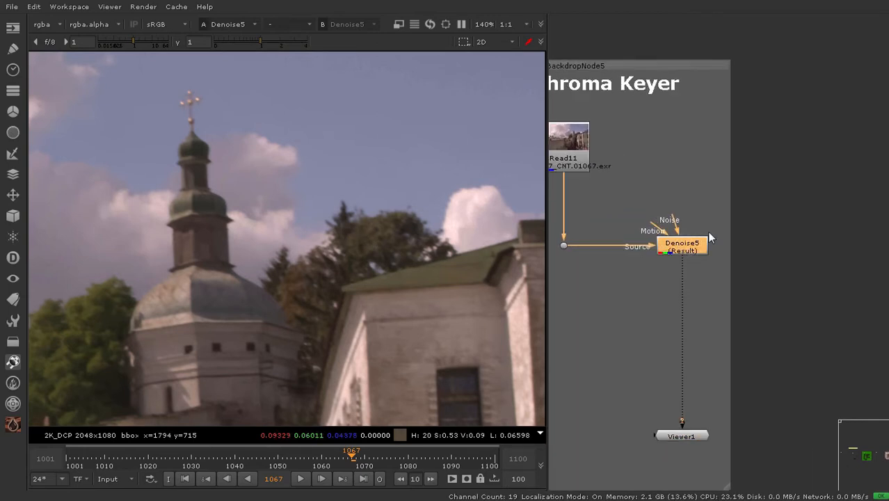
{"action": "left_click_drag", "start_coordinate": [747, 204], "coordinate": [613, 284]}
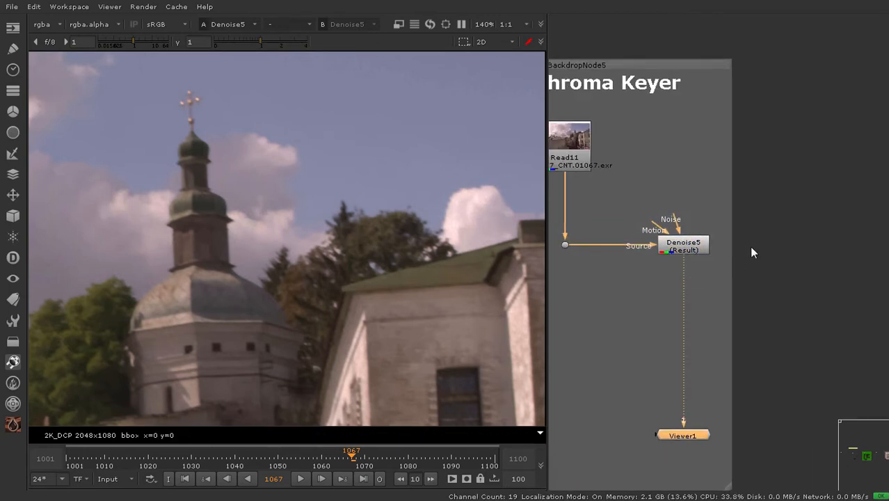
Add an Expression node between the Denoise node and the Viewer
{"action": "middle_click_drag", "start_coordinate": [690, 250], "coordinate": [714, 235]}
{"action": "left_click", "coordinate": [712, 231]}
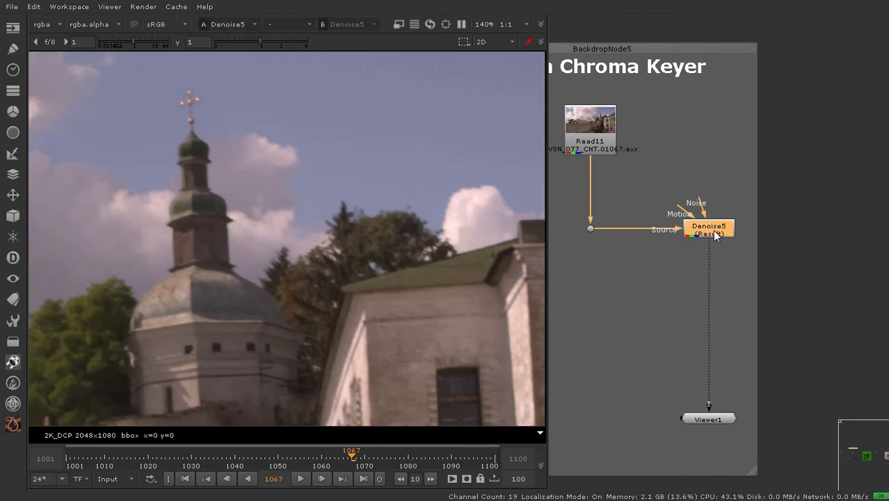
{"action": "key", "text": "Tab"}
{"action": "type", "text": "exp"}
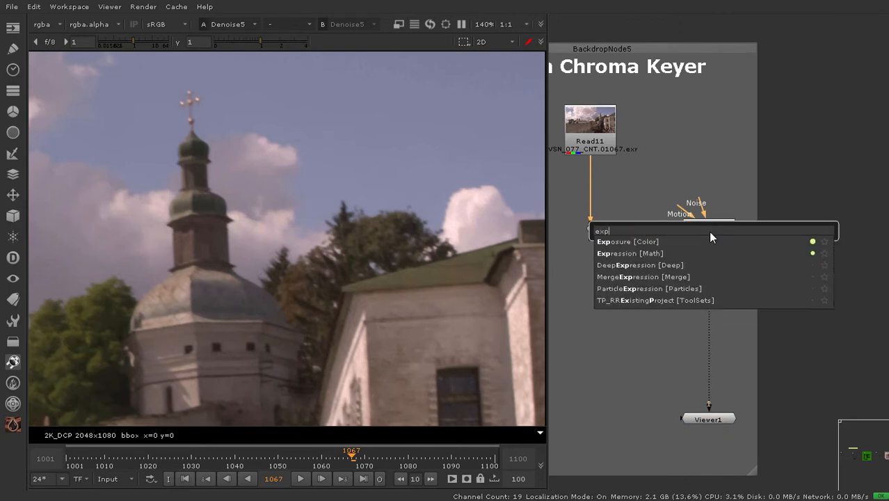
{"action": "type", "text": "er"}
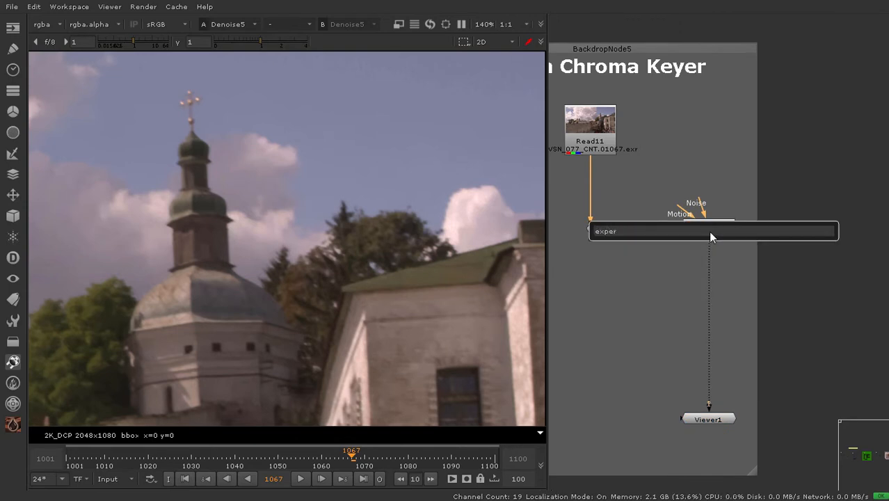
{"action": "key", "text": "BackSpace"}
{"action": "key", "text": "BackSpace"}
{"action": "type", "text": "res"}
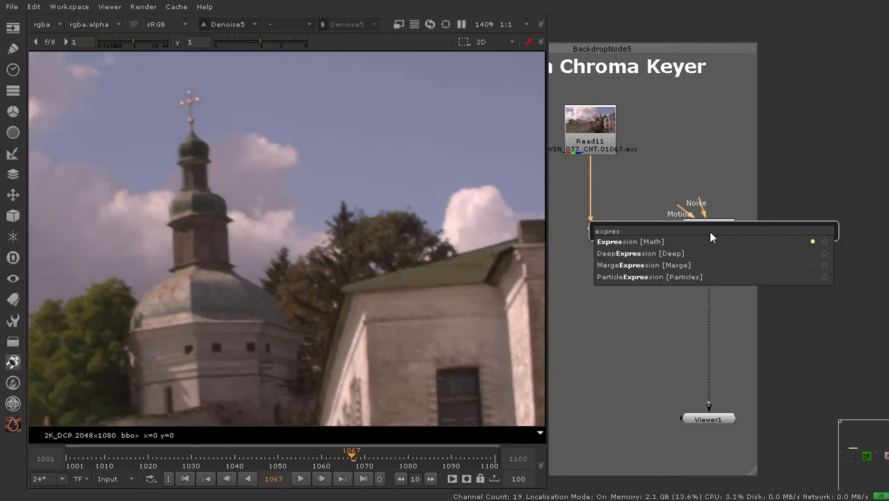
{"action": "left_click", "coordinate": [661, 242]}
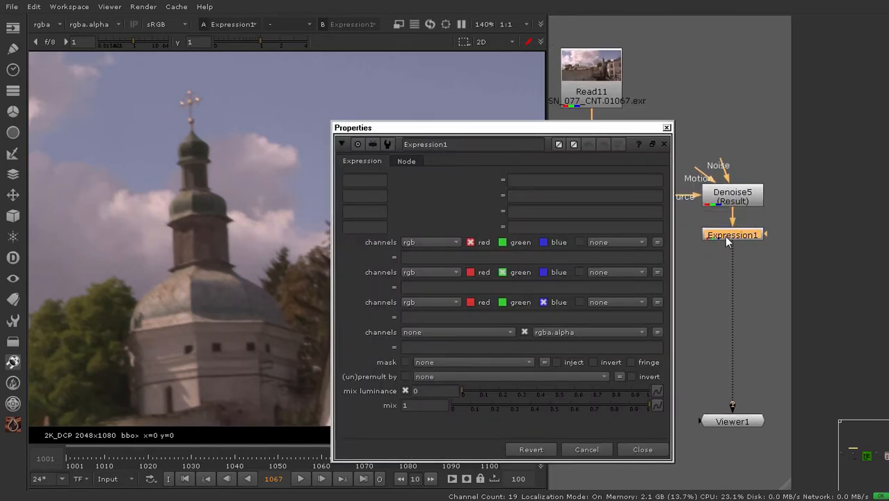
Align the Expression node under Denoise and shift its properties window clear of the node tree
{"action": "left_click", "coordinate": [786, 225]}
{"action": "left_click_drag", "start_coordinate": [721, 239], "coordinate": [735, 239]}
{"action": "left_click", "coordinate": [735, 238]}
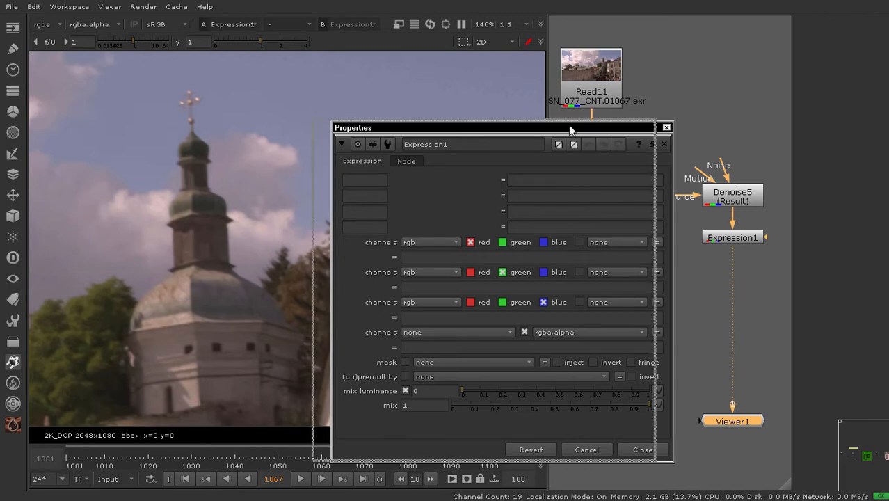
{"action": "left_click_drag", "start_coordinate": [568, 126], "coordinate": [543, 118]}
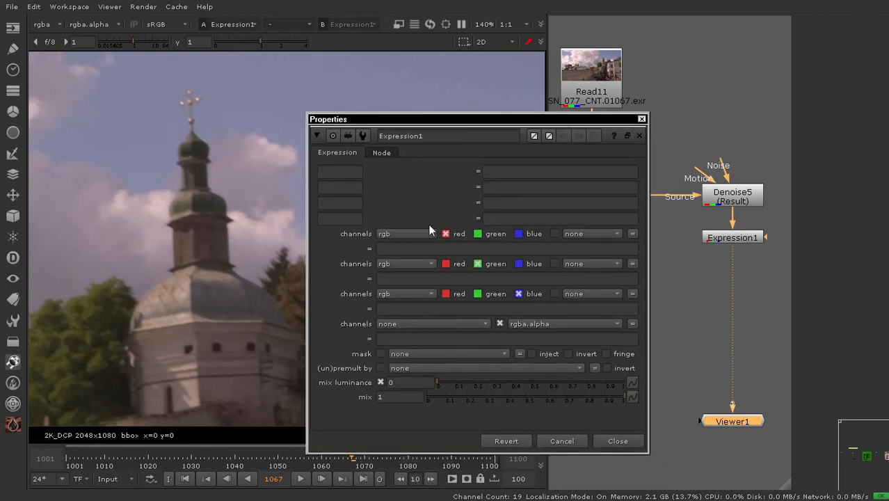
Review the red, green, blue and alpha formula fields of the Expression node
{"action": "left_click", "coordinate": [410, 278]}
{"action": "left_click", "coordinate": [424, 308]}
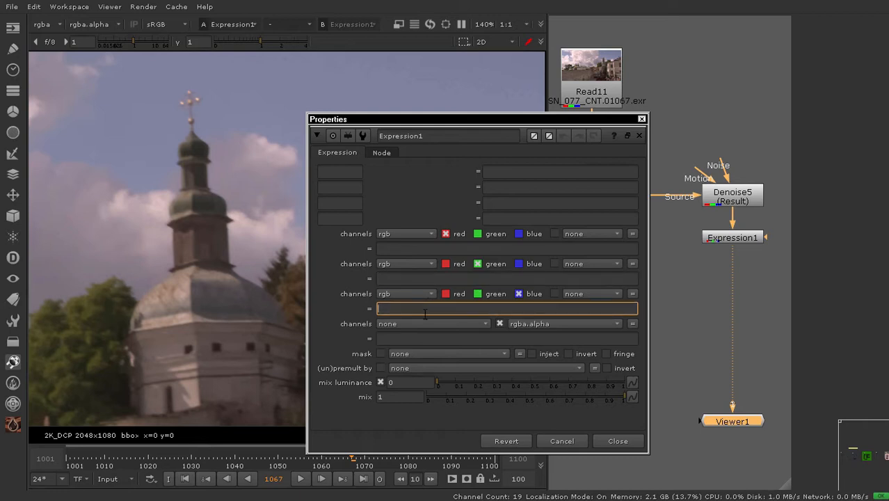
{"action": "left_click", "coordinate": [417, 338]}
{"action": "left_click", "coordinate": [401, 248]}
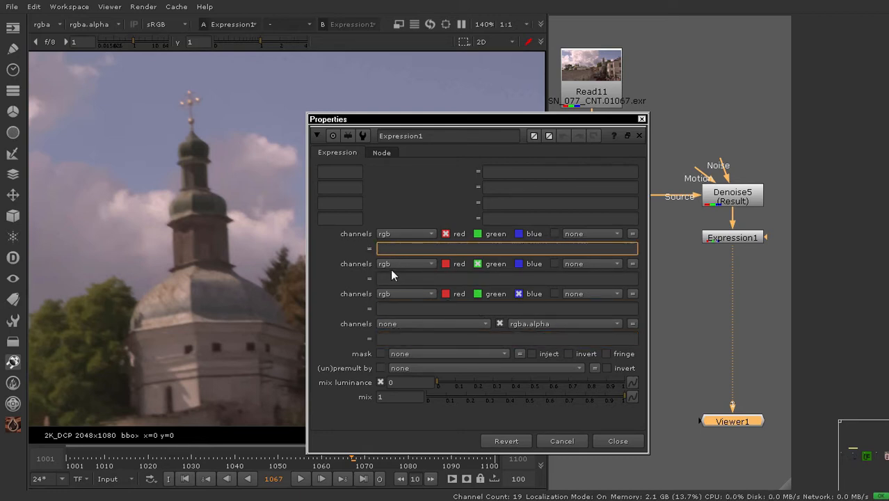
{"action": "left_click", "coordinate": [415, 278]}
{"action": "left_click", "coordinate": [398, 308]}
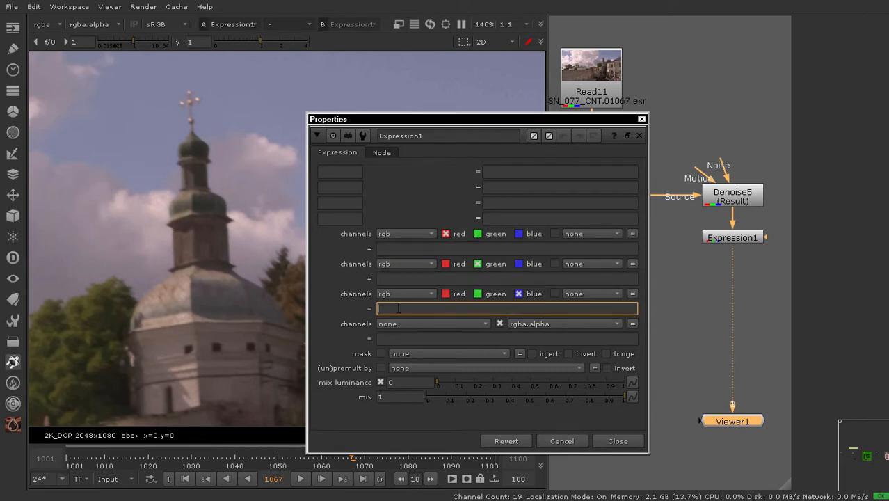
{"action": "left_click", "coordinate": [404, 338]}
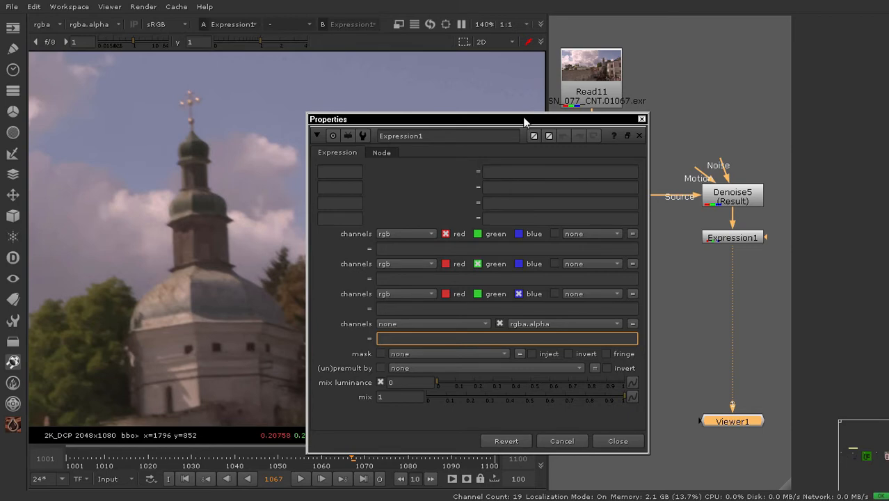
Set the Expression node's alpha formula to 1 and view its effect on the whole plate, with the properties window clear of the viewer
{"action": "left_click_drag", "start_coordinate": [525, 121], "coordinate": [501, 141]}
{"action": "middle_click_drag", "start_coordinate": [790, 222], "coordinate": [837, 208]}
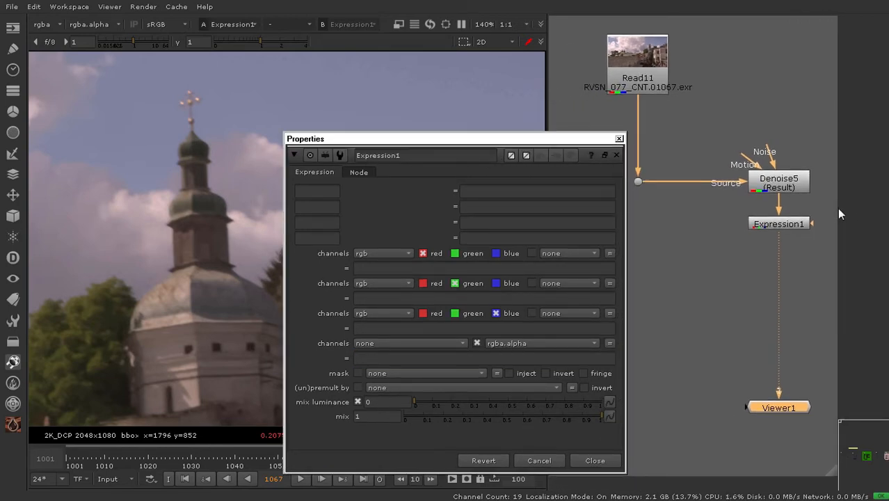
{"action": "type", "text": "1"}
{"action": "left_click_drag", "start_coordinate": [519, 141], "coordinate": [749, 254]}
{"action": "scroll", "coordinate": [312, 241], "scroll_direction": "down", "scroll_amount": 3}
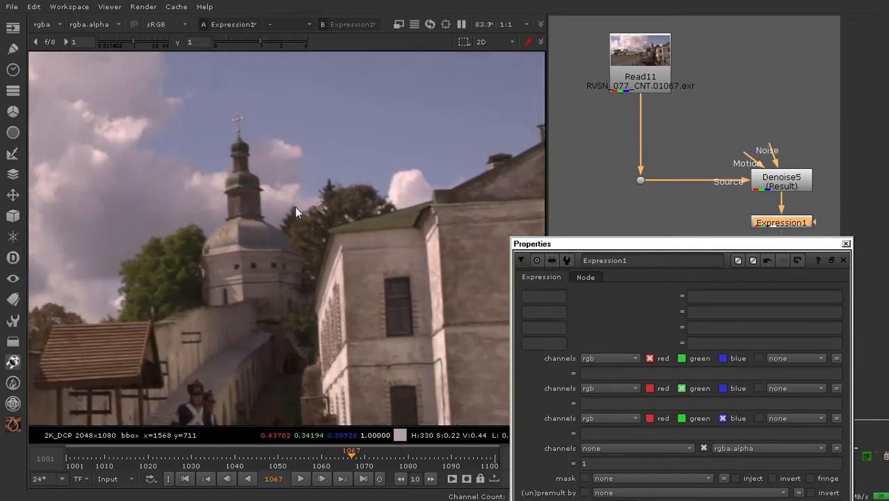
{"action": "scroll", "coordinate": [296, 212], "scroll_direction": "down", "scroll_amount": 2}
{"action": "scroll", "coordinate": [760, 121], "scroll_direction": "down", "scroll_amount": 1}
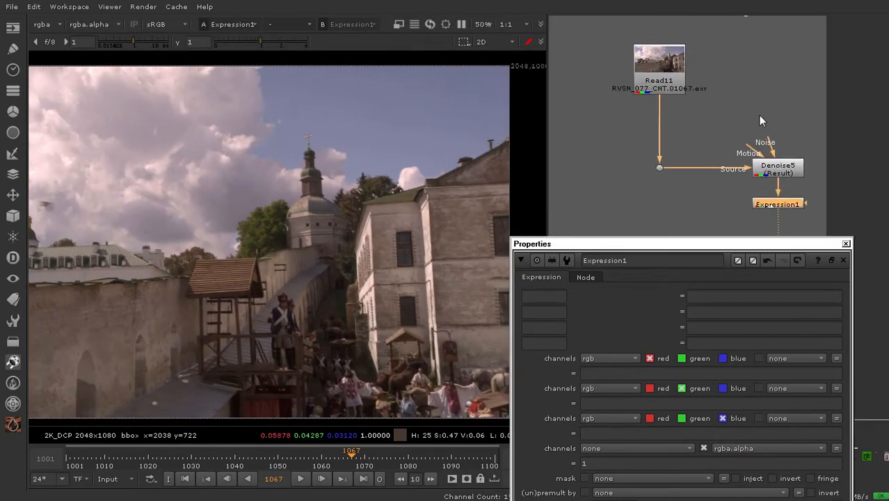
{"action": "scroll", "coordinate": [760, 121], "scroll_direction": "down", "scroll_amount": 1}
{"action": "scroll", "coordinate": [754, 148], "scroll_direction": "down", "scroll_amount": 1}
{"action": "scroll", "coordinate": [634, 117], "scroll_direction": "down", "scroll_amount": 1}
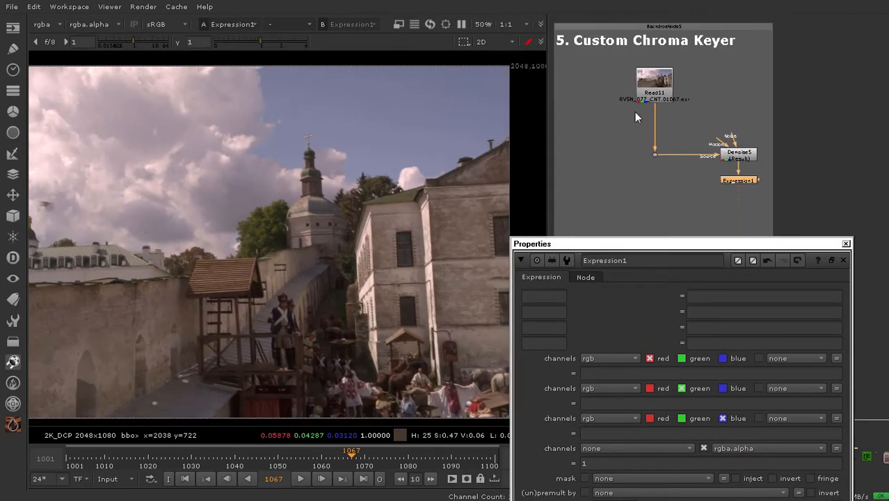
{"action": "mouse_move", "coordinate": [696, 54]}
{"action": "left_mouse_down"}
{"action": "mouse_move", "coordinate": [752, 32]}
{"action": "mouse_move", "coordinate": [695, 35]}
{"action": "mouse_move", "coordinate": [703, 36]}
{"action": "left_mouse_up"}
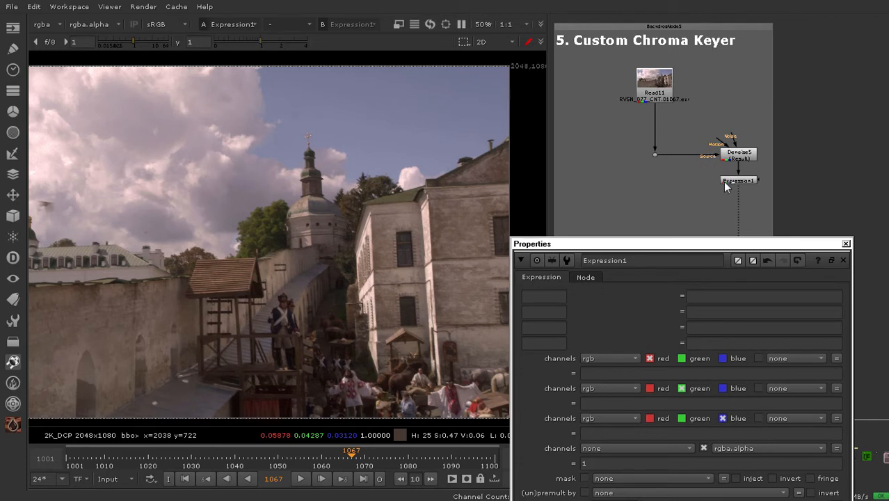
Clear the Expression node's alpha formula and close its properties window
{"action": "left_click_drag", "start_coordinate": [662, 244], "coordinate": [590, 219]}
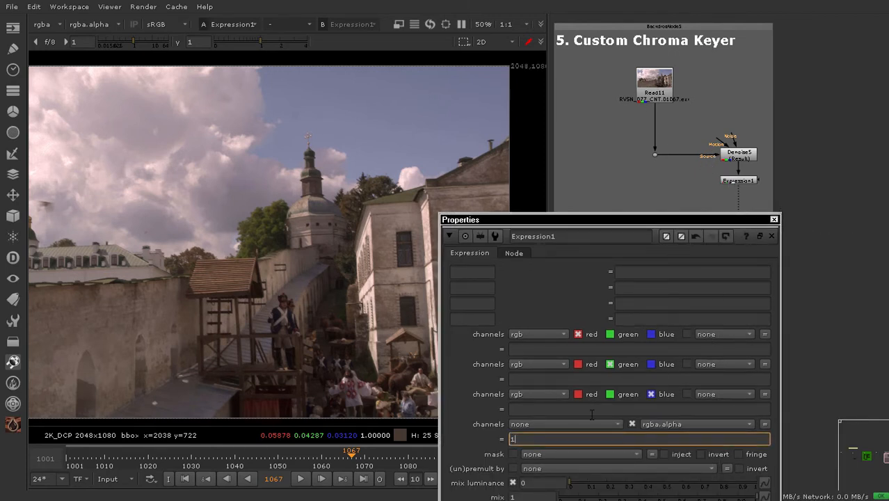
{"action": "left_click_drag", "start_coordinate": [550, 441], "coordinate": [450, 440]}
{"action": "key", "text": "BackSpace"}
{"action": "key", "text": "Return"}
{"action": "left_click", "coordinate": [774, 219]}
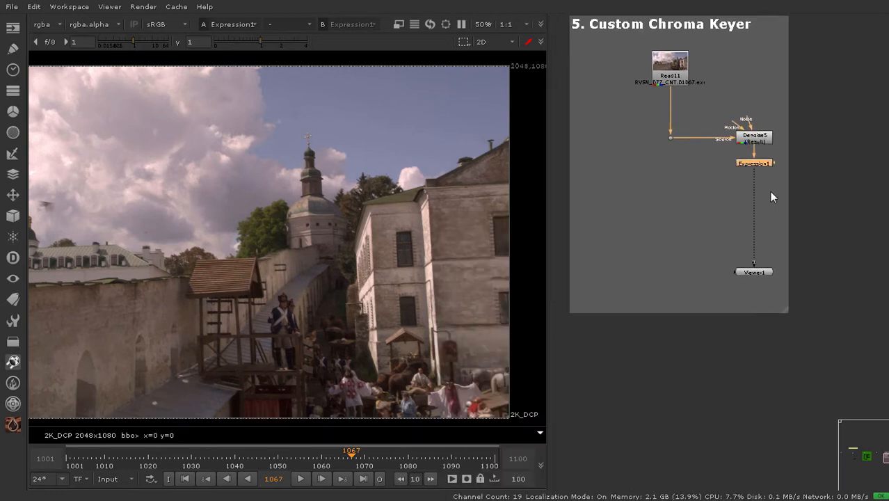
Widen the node graph area, fit the whole plate in the viewer and bring the Expression node into close view
{"action": "scroll", "coordinate": [739, 209], "scroll_direction": "up", "scroll_amount": 3}
{"action": "middle_click_drag", "start_coordinate": [683, 208], "coordinate": [708, 243]}
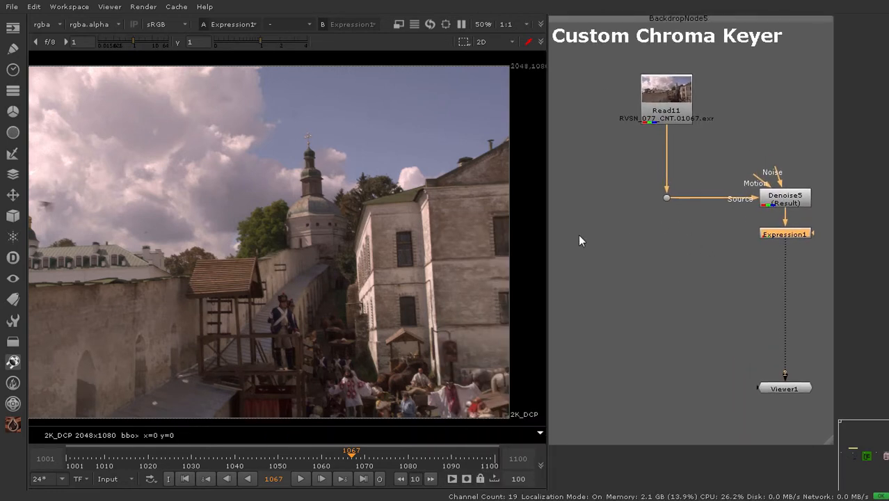
{"action": "left_click_drag", "start_coordinate": [546, 213], "coordinate": [499, 213]}
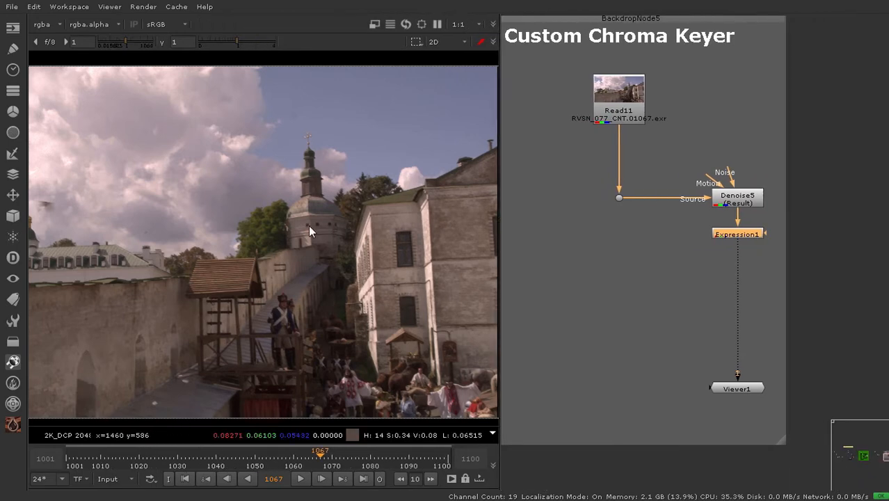
{"action": "scroll", "coordinate": [315, 217], "scroll_direction": "down", "scroll_amount": 3}
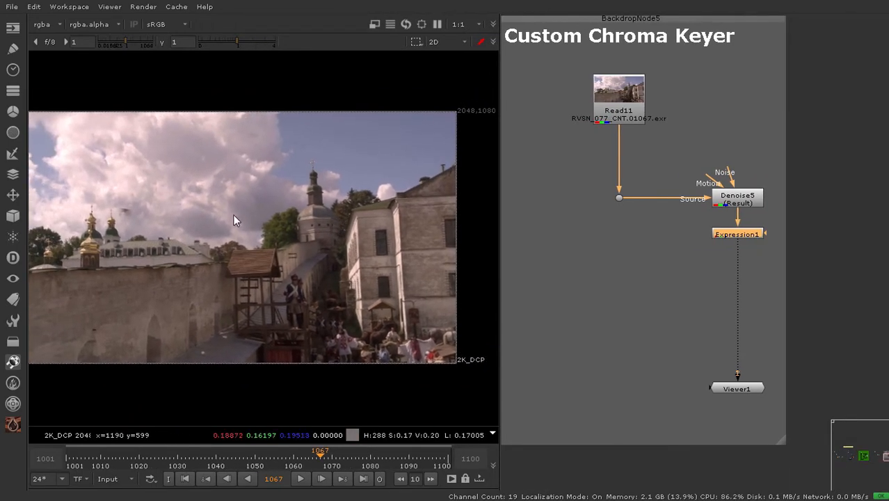
{"action": "left_click_drag", "start_coordinate": [242, 200], "coordinate": [391, 225]}
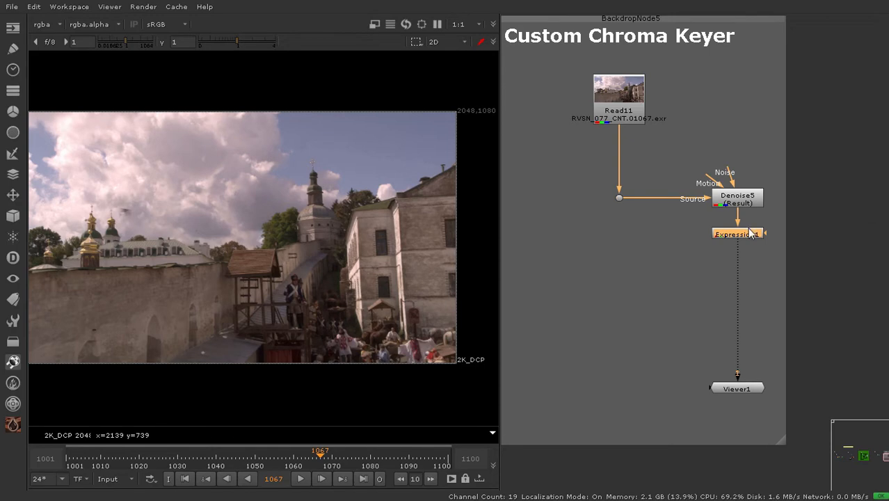
{"action": "scroll", "coordinate": [771, 229], "scroll_direction": "up", "scroll_amount": 3}
{"action": "left_click_drag", "start_coordinate": [802, 210], "coordinate": [608, 266]}
{"action": "key", "text": "1"}
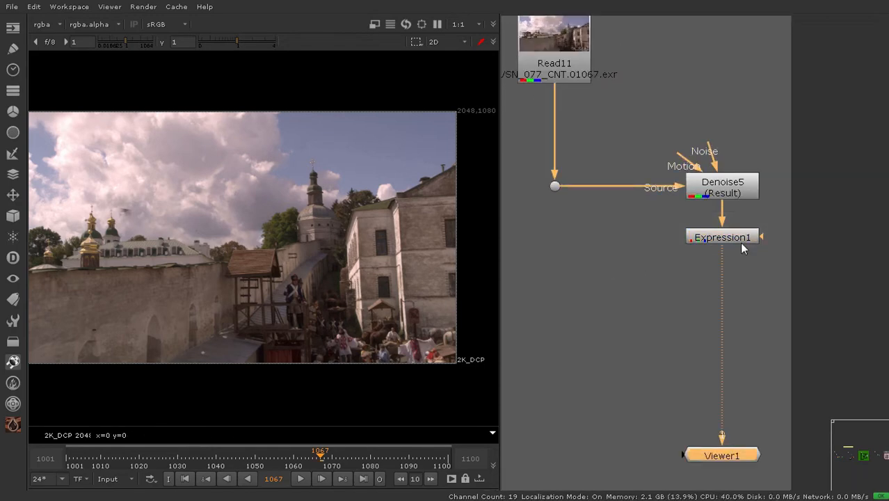
Reopen the Expression node's properties and place the window over the node tree so the plate stays fully visible
{"action": "double_click", "coordinate": [740, 240]}
{"action": "left_click_drag", "start_coordinate": [677, 224], "coordinate": [579, 230]}
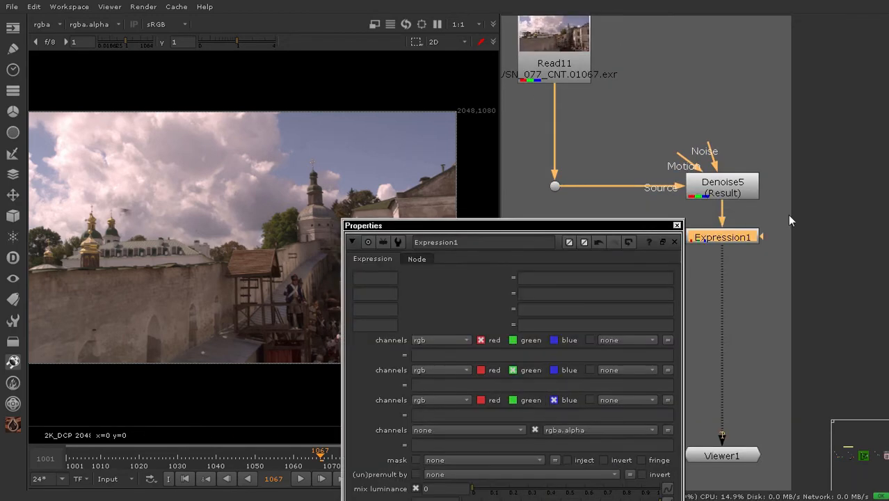
{"action": "scroll", "coordinate": [777, 209], "scroll_direction": "down", "scroll_amount": 3}
{"action": "scroll", "coordinate": [780, 256], "scroll_direction": "up", "scroll_amount": 3}
{"action": "scroll", "coordinate": [769, 269], "scroll_direction": "down", "scroll_amount": 2}
{"action": "scroll", "coordinate": [770, 269], "scroll_direction": "up", "scroll_amount": 2}
{"action": "middle_click_drag", "start_coordinate": [737, 225], "coordinate": [757, 258]}
{"action": "left_click_drag", "start_coordinate": [608, 228], "coordinate": [771, 114]}
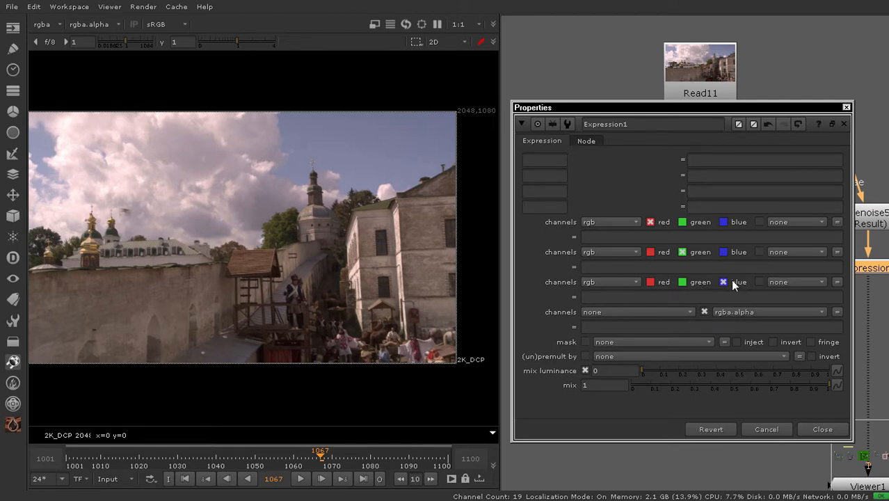
Enter the colour-distance formula sqrt(pow(r-R,2)+pow(g-G,2)+pow(b-B,2)) as the Expression node's rgba.alpha expression
{"action": "left_click", "coordinate": [682, 252]}
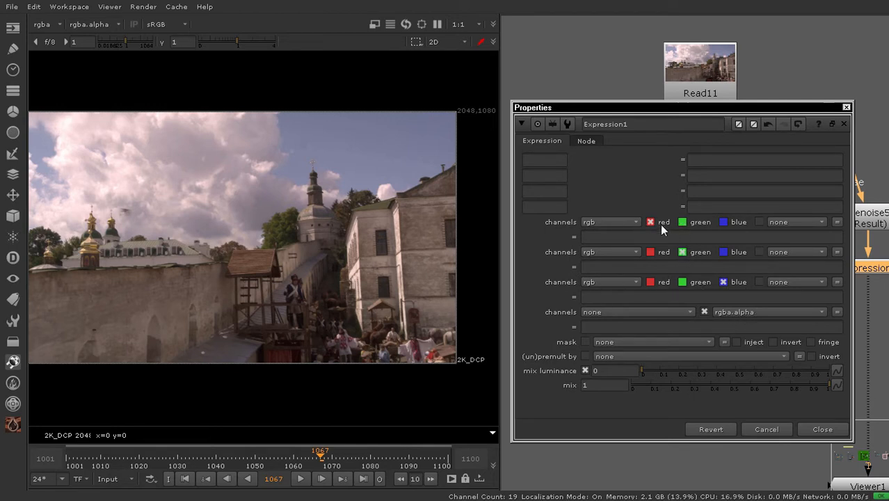
{"action": "left_click", "coordinate": [617, 327]}
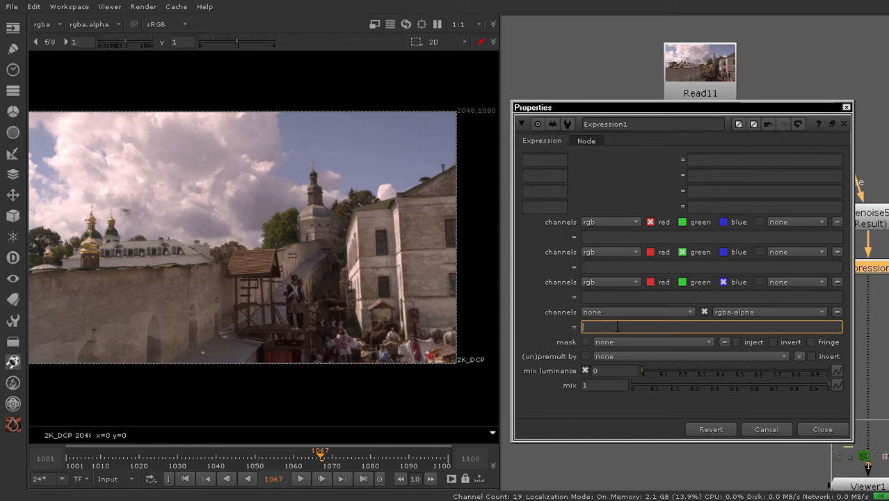
{"action": "type", "text": "sqrt(pow("}
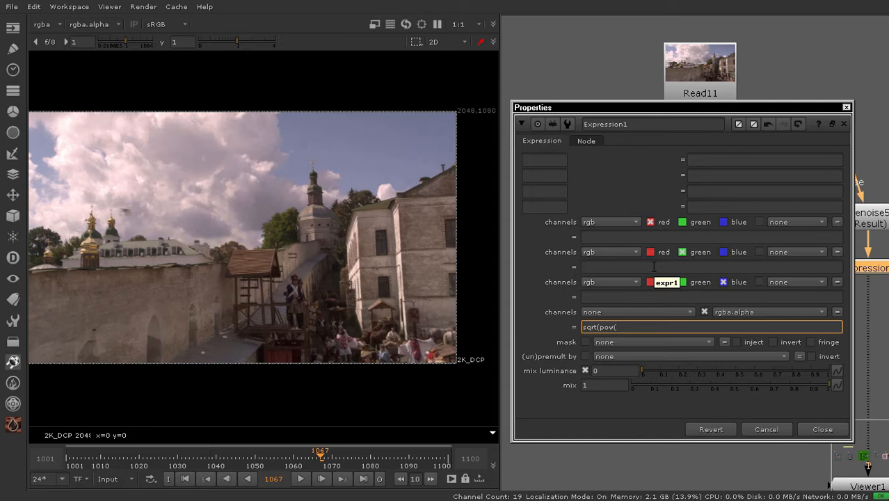
{"action": "type", "text": "r-R"}
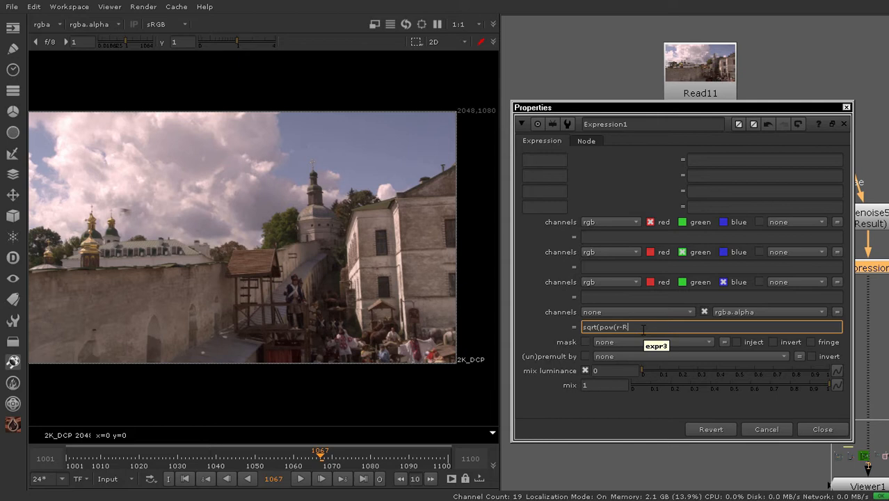
{"action": "type", "text": ",2)+pow("}
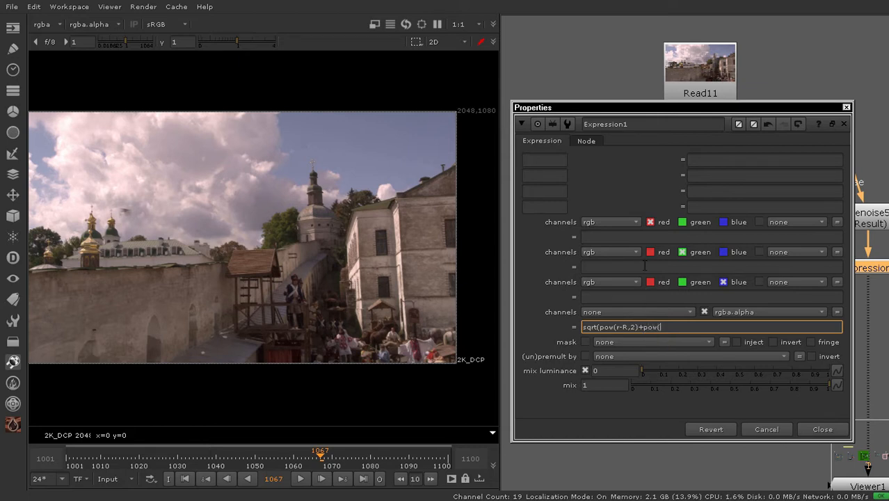
{"action": "type", "text": "g"}
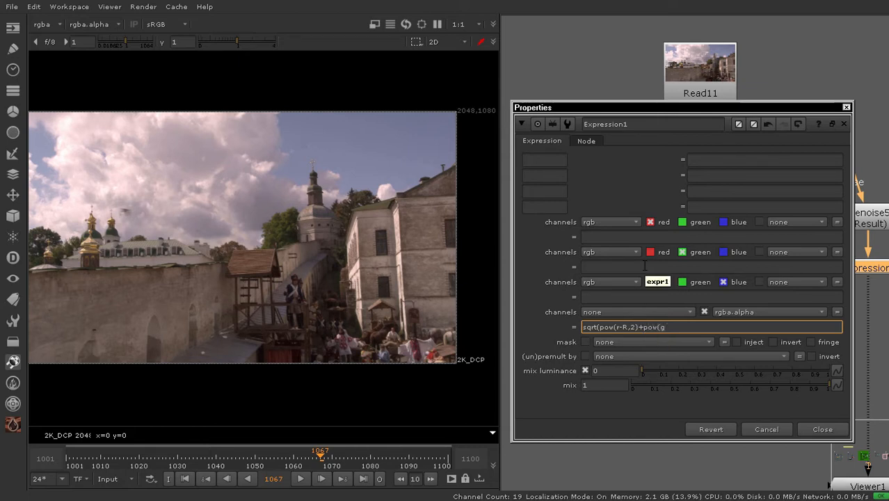
{"action": "type", "text": "-G,2)+pow(b"}
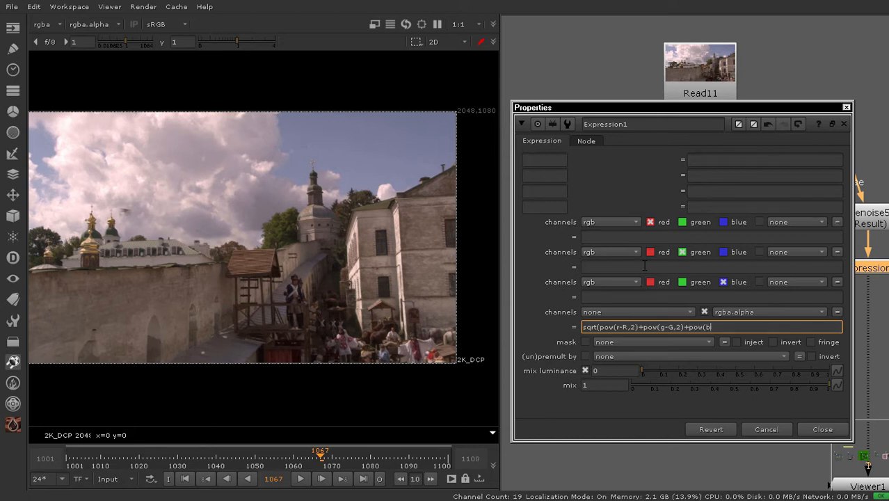
{"action": "type", "text": "-B,2))"}
{"action": "key", "text": "Return"}
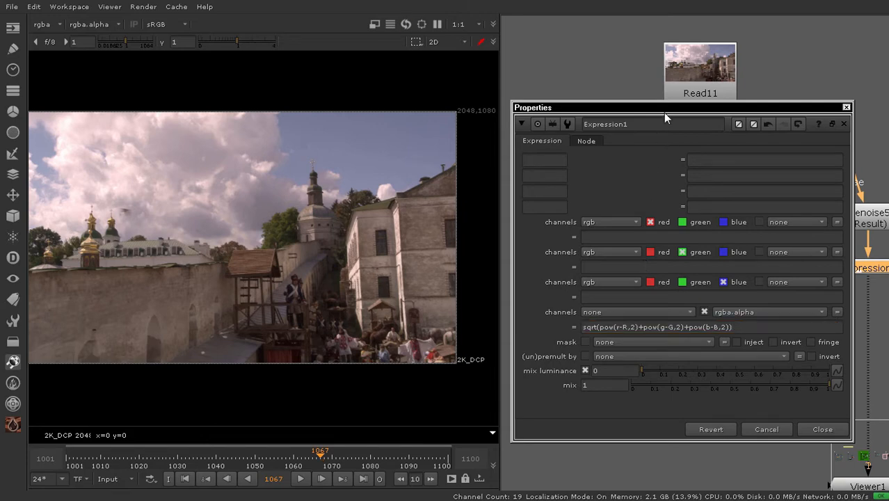
Examine the alpha formula term by term, comparing the r, g, b channels with the R, G, B placeholders
{"action": "left_click_drag", "start_coordinate": [663, 109], "coordinate": [580, 135]}
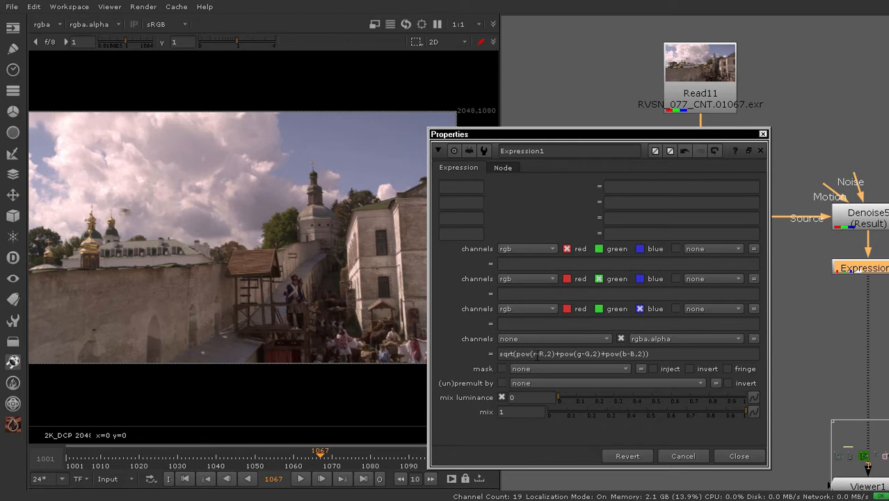
{"action": "left_click", "coordinate": [534, 353]}
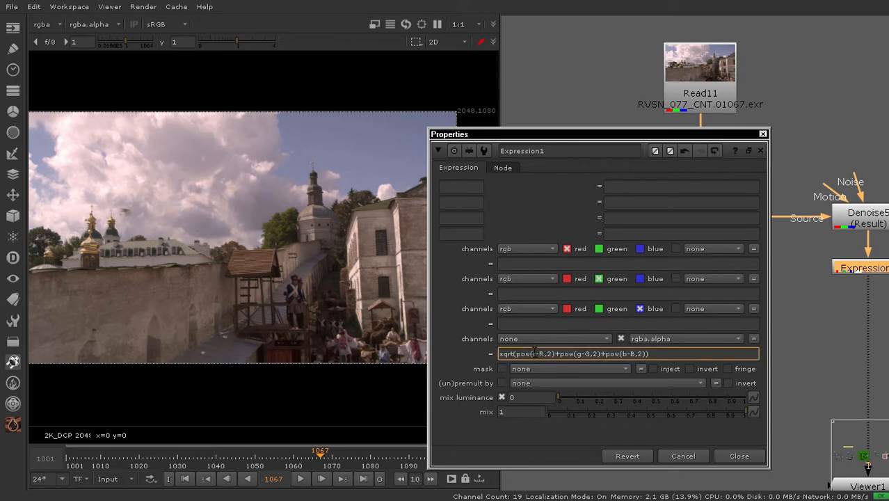
{"action": "left_click_drag", "start_coordinate": [497, 354], "coordinate": [679, 355]}
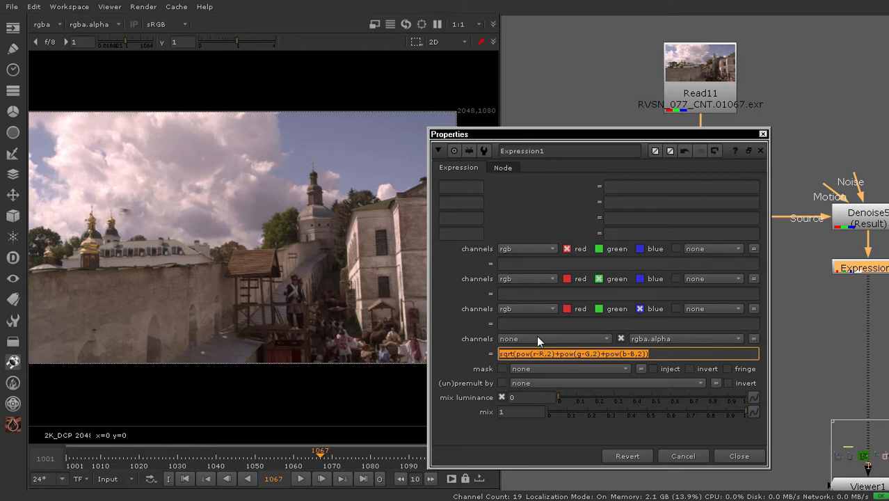
{"action": "left_click", "coordinate": [657, 352]}
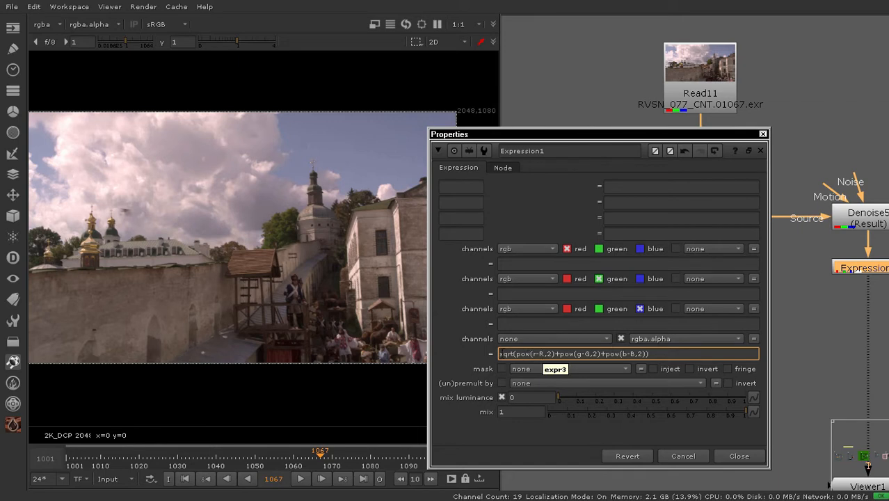
{"action": "double_click", "coordinate": [535, 354]}
{"action": "left_click", "coordinate": [539, 353]}
{"action": "double_click", "coordinate": [542, 353]}
{"action": "left_click", "coordinate": [538, 220]}
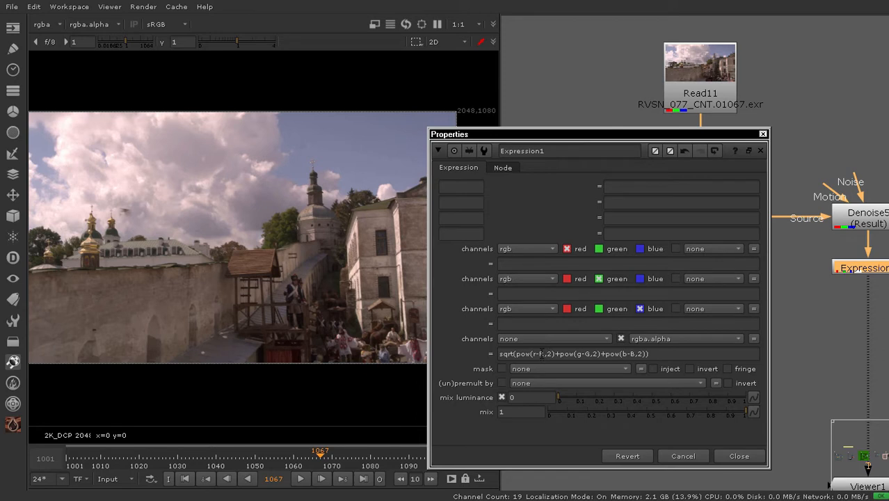
{"action": "left_click", "coordinate": [542, 353]}
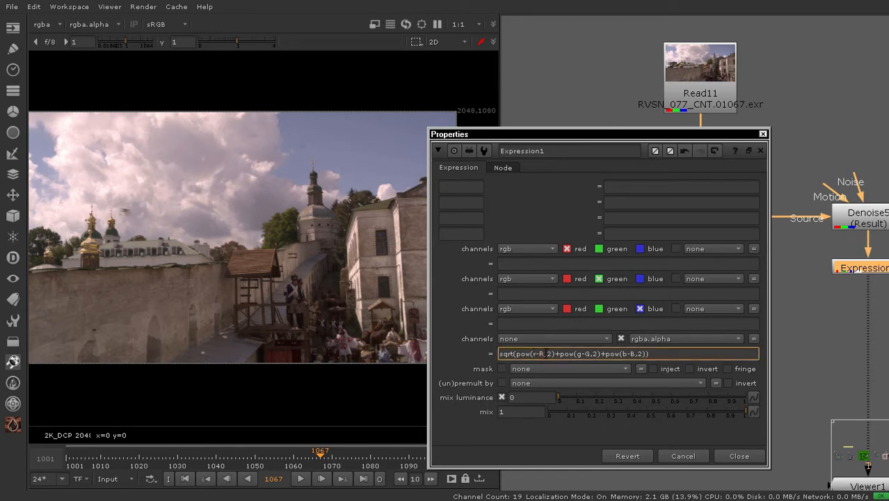
{"action": "triple_click", "coordinate": [535, 354]}
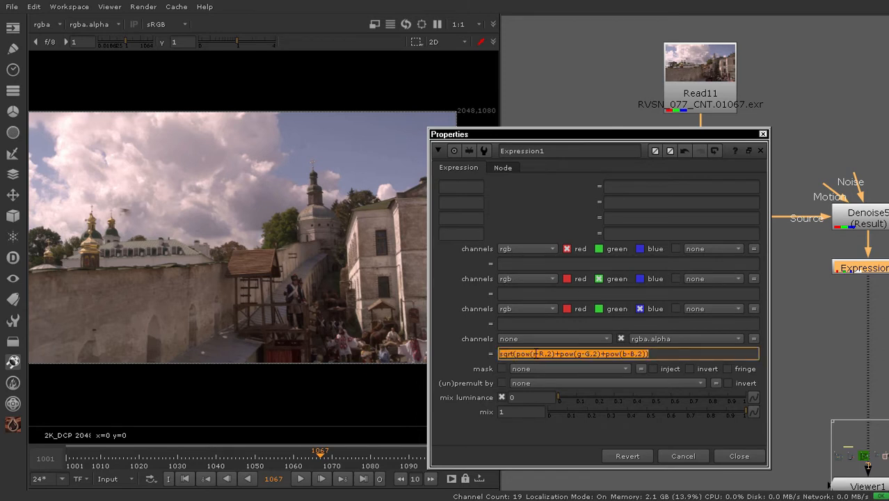
{"action": "left_click", "coordinate": [594, 354]}
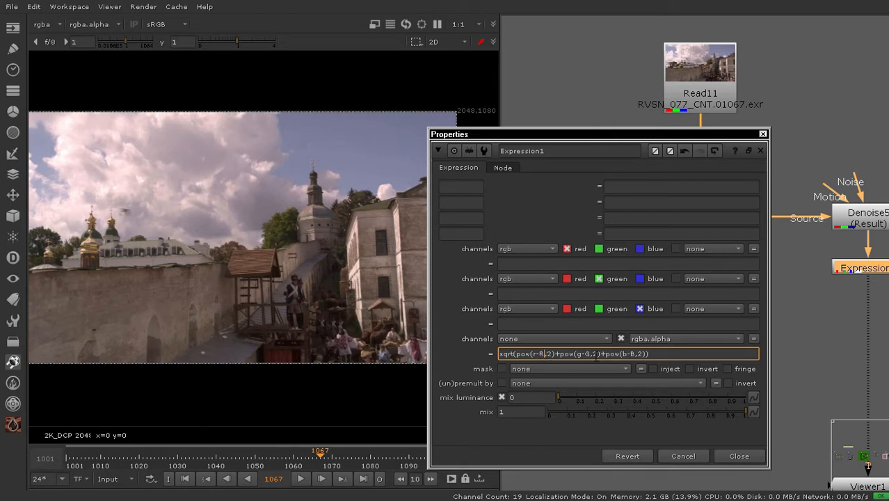
{"action": "double_click", "coordinate": [586, 354]}
{"action": "double_click", "coordinate": [629, 353]}
{"action": "left_click", "coordinate": [523, 188]}
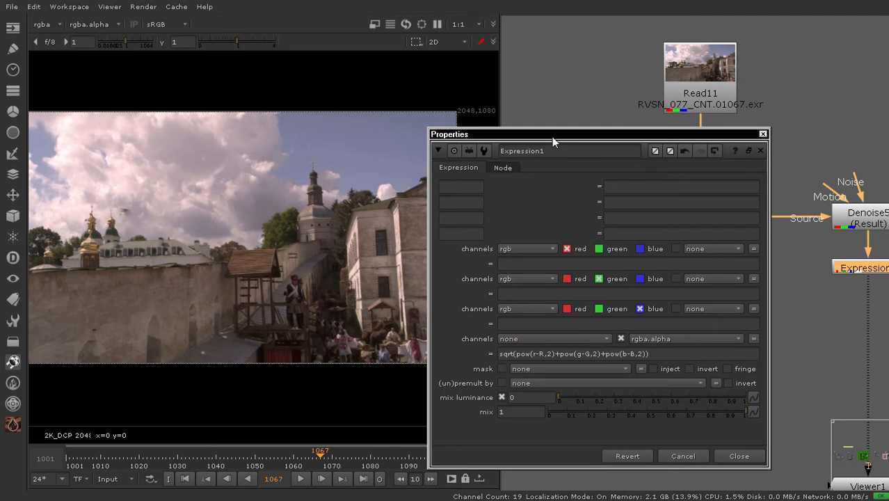
Inspect the four temporary variable name fields of the Expression node
{"action": "left_click_drag", "start_coordinate": [551, 136], "coordinate": [552, 142]}
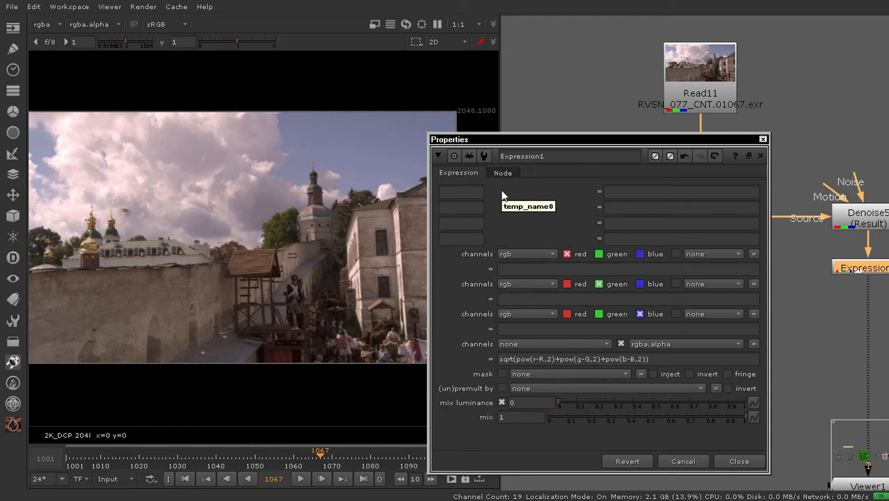
{"action": "left_click", "coordinate": [459, 190]}
{"action": "left_click", "coordinate": [469, 206]}
{"action": "left_click", "coordinate": [466, 223]}
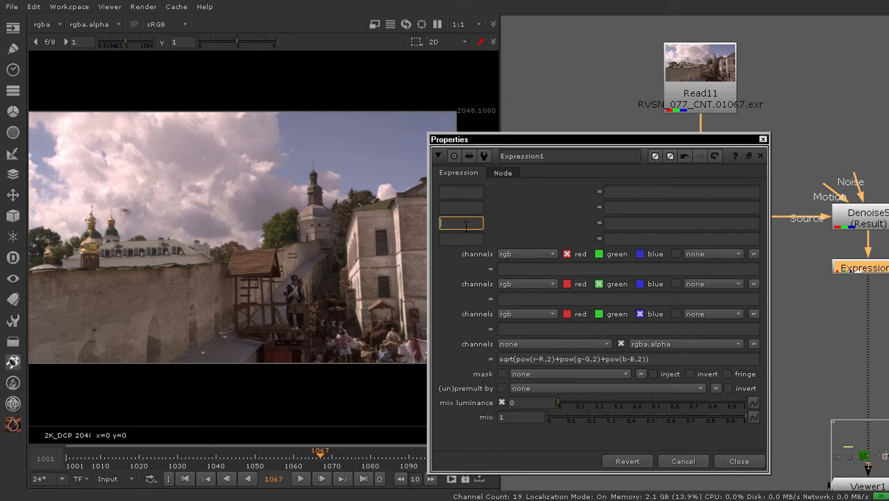
{"action": "left_click", "coordinate": [459, 239]}
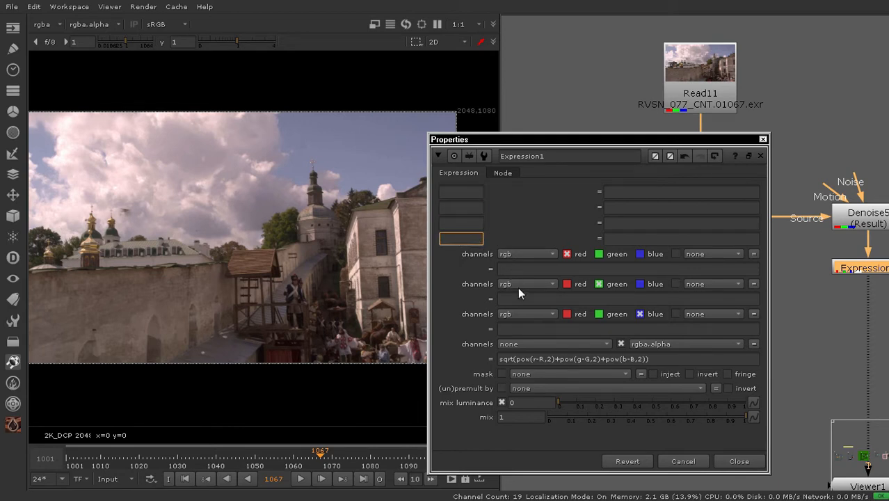
{"action": "left_click", "coordinate": [520, 219]}
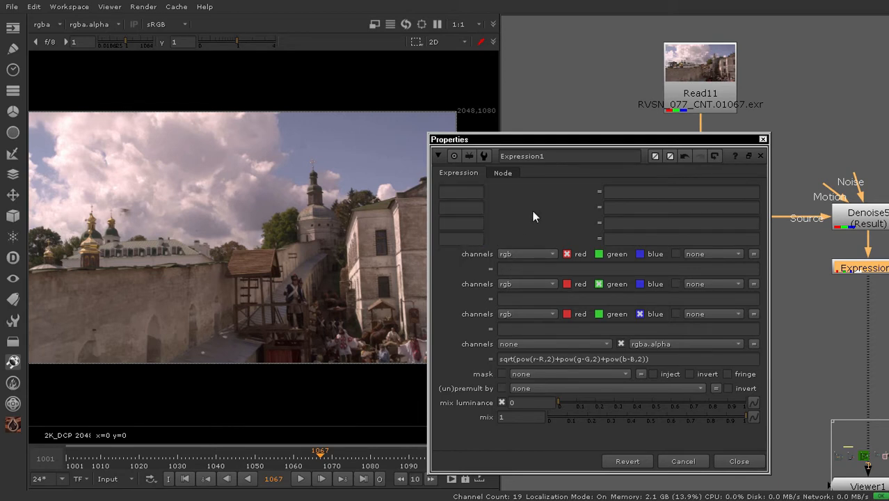
Name the Expression node's first three temporary variables R, G and B
{"action": "left_click", "coordinate": [461, 192]}
{"action": "left_click", "coordinate": [455, 210]}
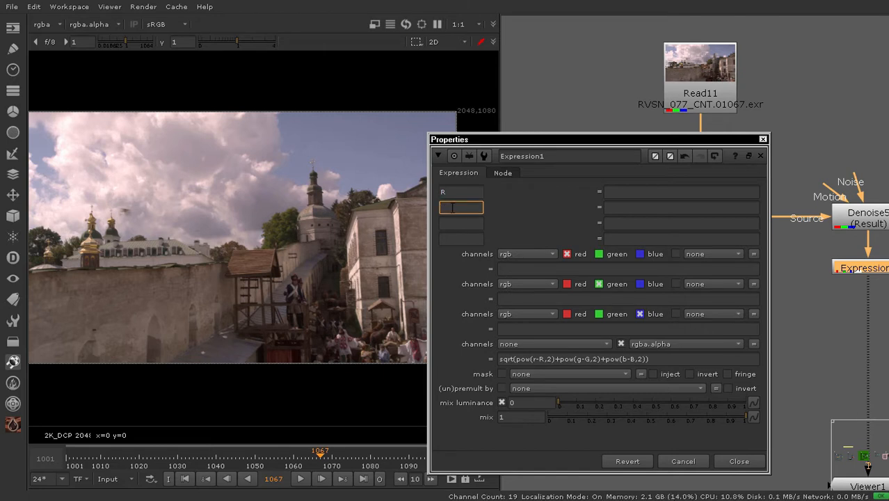
{"action": "type", "text": "G"}
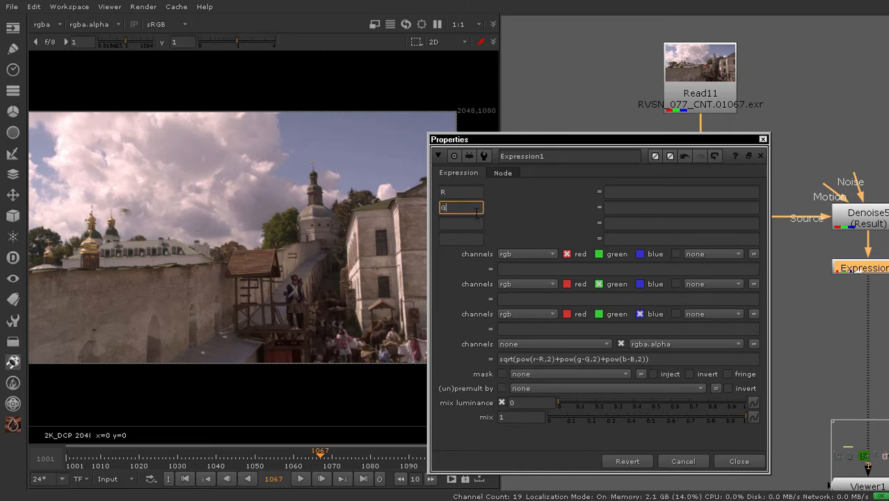
{"action": "left_click", "coordinate": [459, 224]}
{"action": "type", "text": "B"}
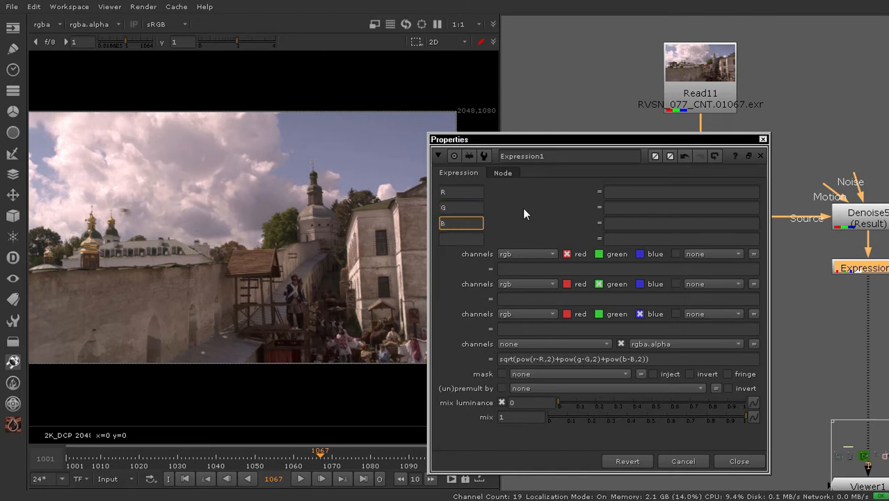
{"action": "left_click", "coordinate": [523, 208]}
Replace R, G and B in the rgba.alpha formula with A, B and C, giving sqrt(pow(r-A,2)+pow(g-B,2)+pow(b-C,2))
{"action": "double_click", "coordinate": [541, 359]}
{"action": "left_click", "coordinate": [543, 361]}
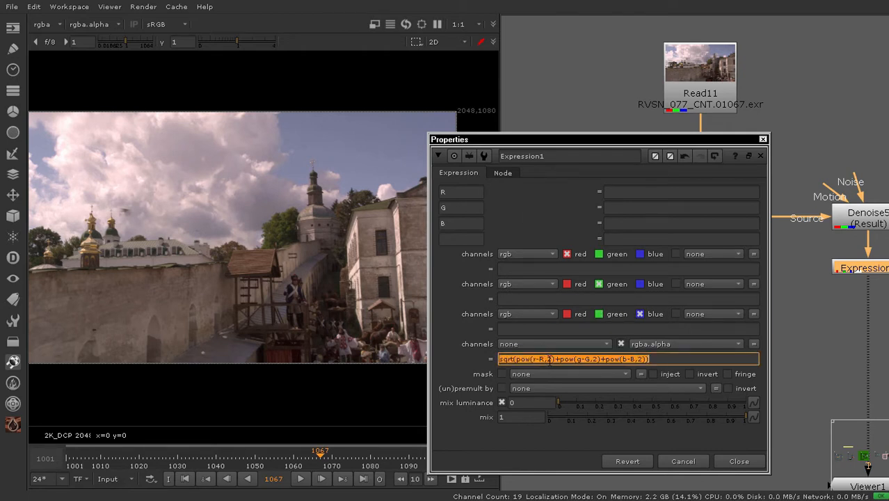
{"action": "left_click", "coordinate": [544, 362]}
{"action": "triple_click", "coordinate": [544, 361]}
{"action": "double_click", "coordinate": [544, 360]}
{"action": "left_click", "coordinate": [548, 178]}
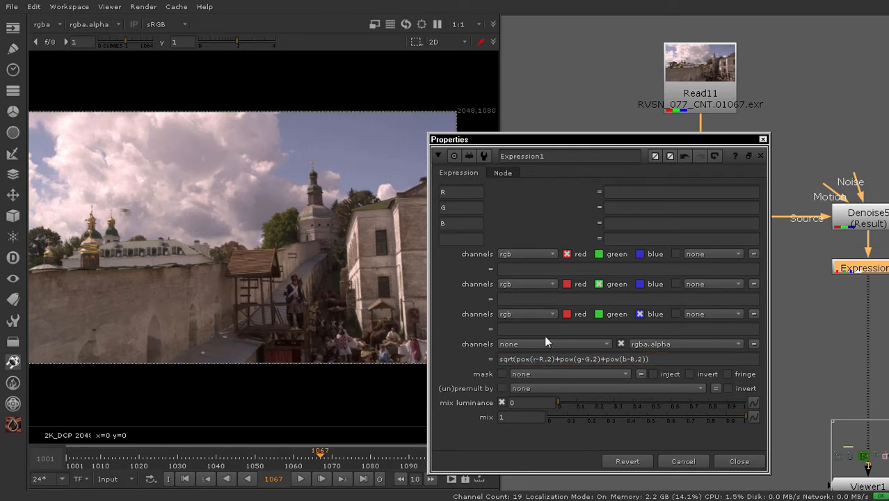
{"action": "left_click", "coordinate": [541, 359]}
{"action": "double_click", "coordinate": [541, 358]}
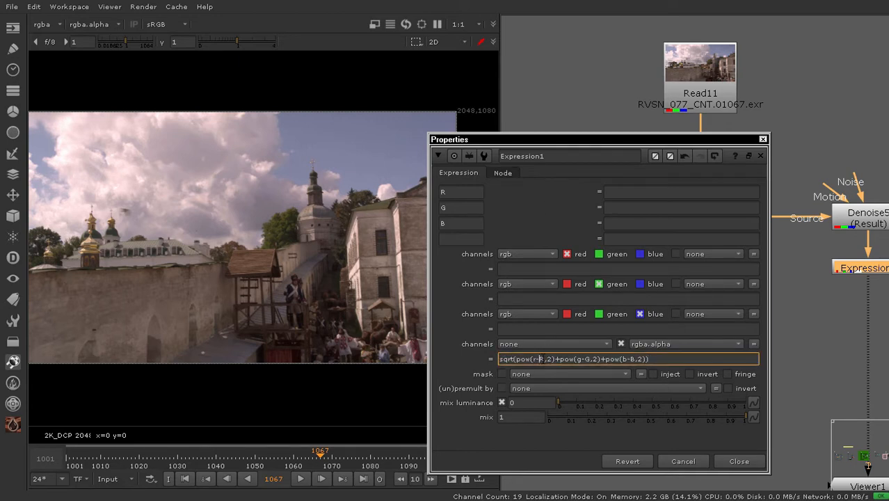
{"action": "left_click", "coordinate": [546, 359]}
{"action": "type", "text": "A"}
{"action": "double_click", "coordinate": [586, 359]}
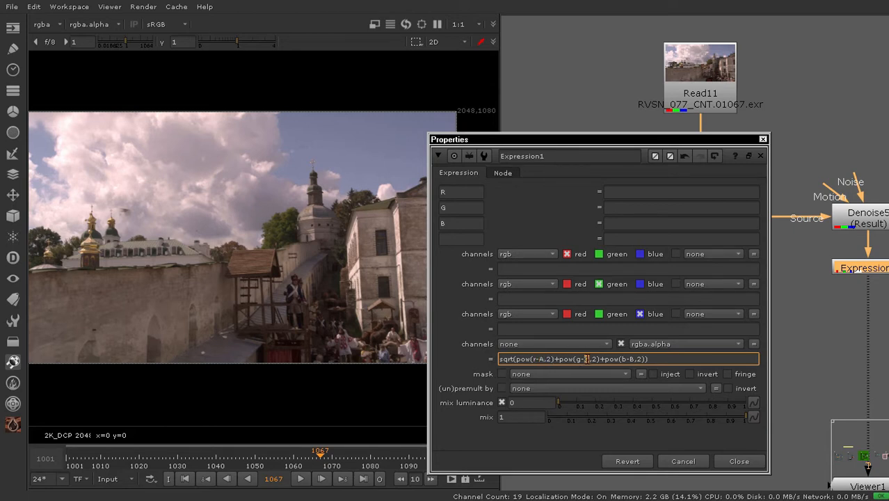
{"action": "type", "text": "B"}
{"action": "double_click", "coordinate": [631, 358]}
{"action": "type", "text": "C"}
Rename the three temporary variables to A, B and C, deleting the Blur node inserted by accident below the Expression node
{"action": "left_click_drag", "start_coordinate": [455, 192], "coordinate": [423, 195]}
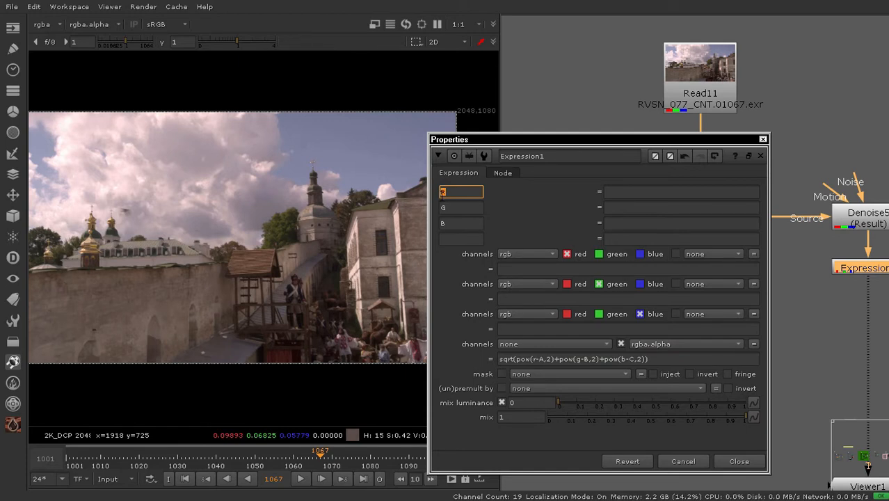
{"action": "type", "text": "A"}
{"action": "left_click", "coordinate": [445, 208]}
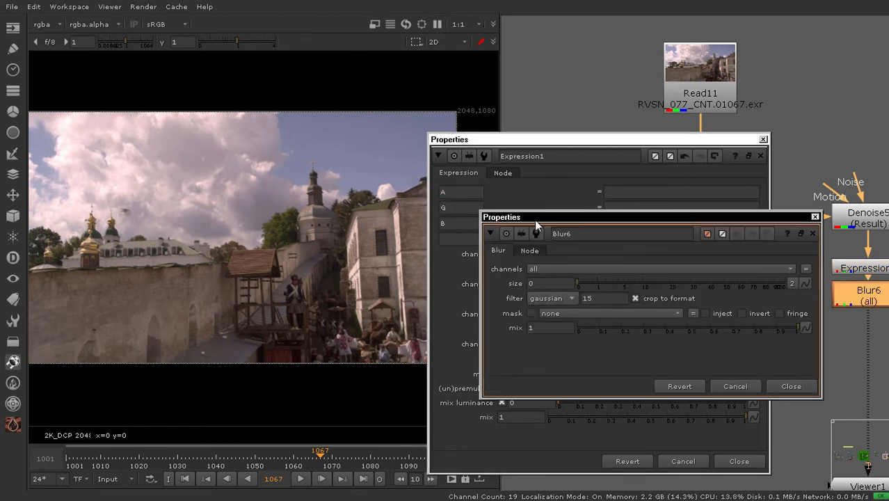
{"action": "left_click", "coordinate": [815, 217]}
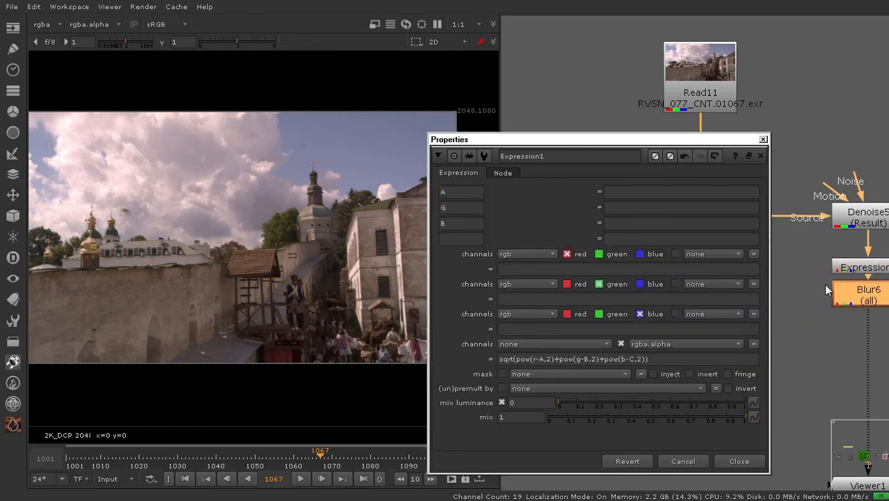
{"action": "key", "text": "Delete"}
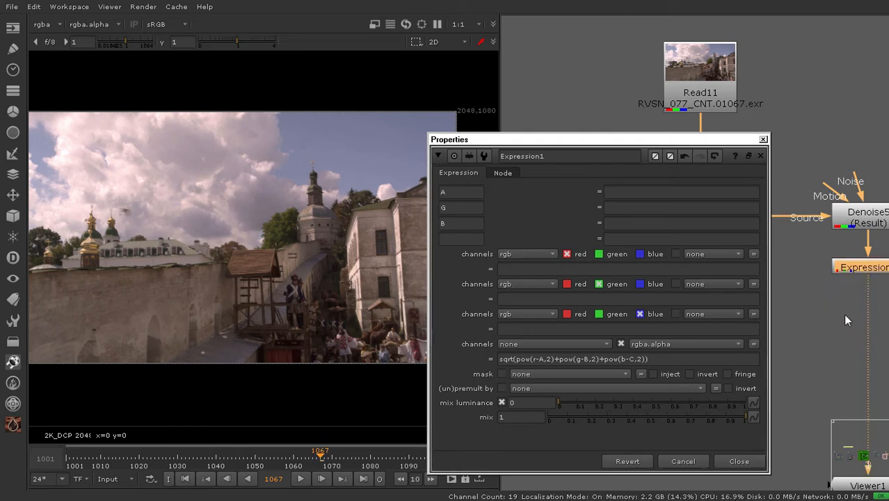
{"action": "double_click", "coordinate": [459, 222]}
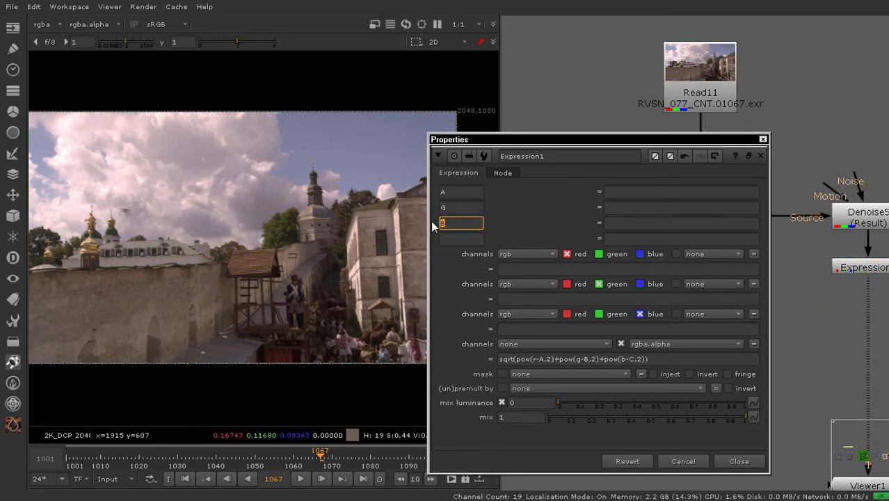
{"action": "double_click", "coordinate": [450, 207]}
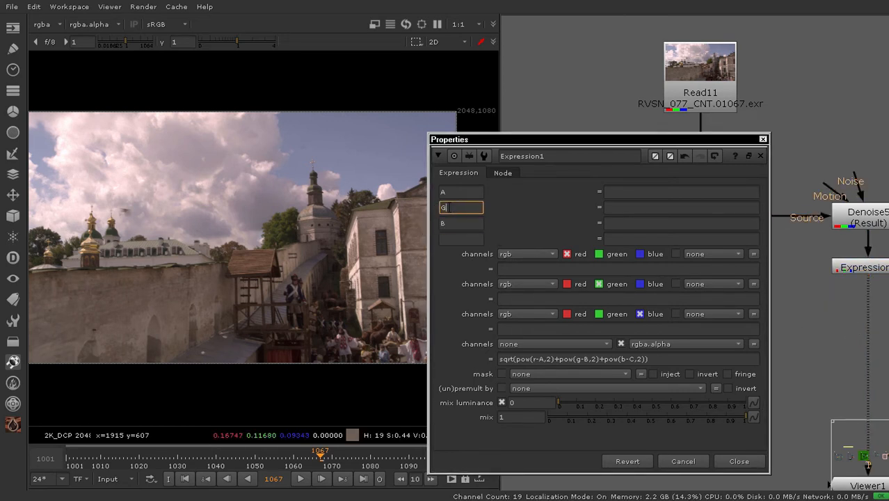
{"action": "type", "text": "B"}
{"action": "double_click", "coordinate": [460, 222]}
{"action": "type", "text": "C"}
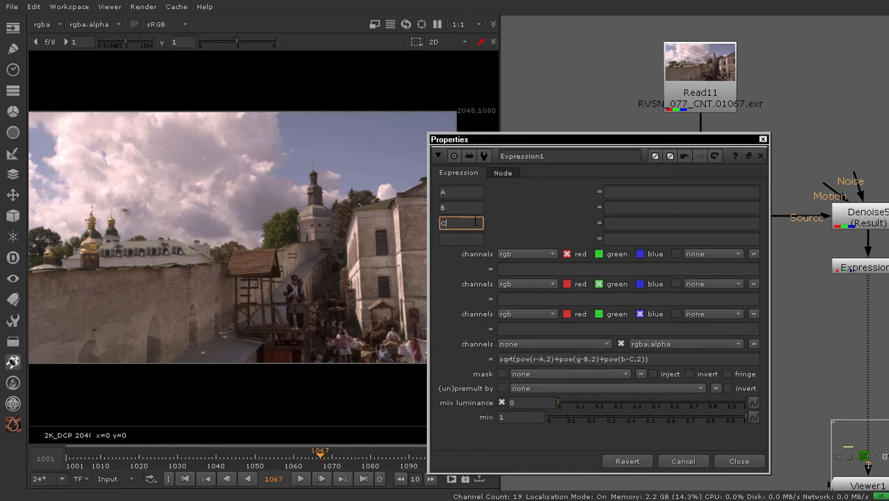
{"action": "left_click", "coordinate": [589, 216]}
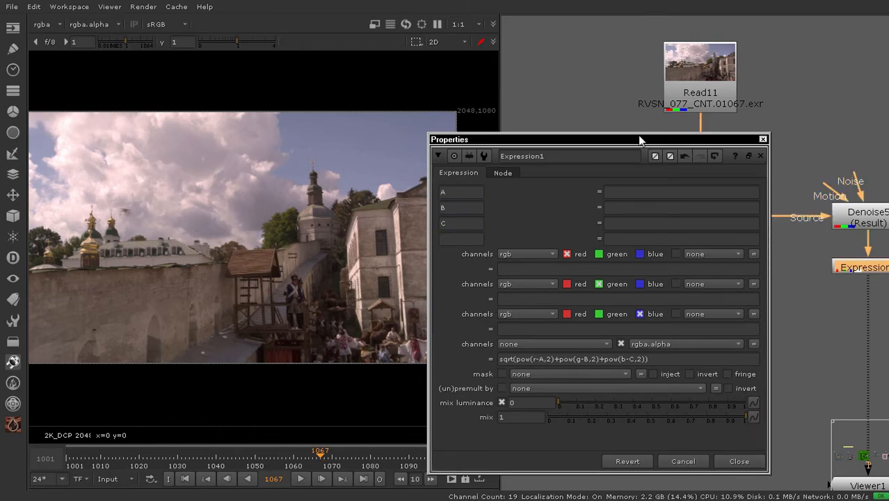
View the Expression node's alpha channel in the viewer, keeping the properties window clear of the image
{"action": "left_click_drag", "start_coordinate": [638, 139], "coordinate": [525, 152]}
{"action": "scroll", "coordinate": [559, 143], "scroll_direction": "down", "scroll_amount": 2}
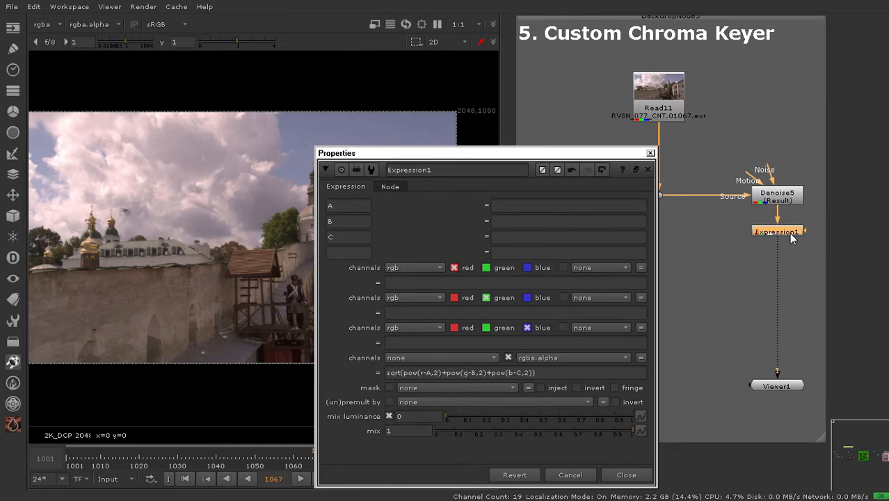
{"action": "key", "text": "1"}
{"action": "key", "text": "a"}
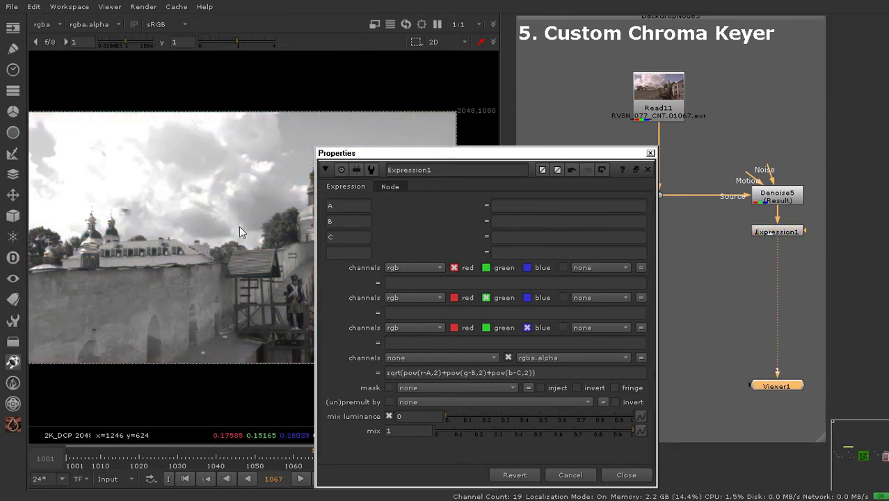
{"action": "left_click_drag", "start_coordinate": [477, 152], "coordinate": [667, 164]}
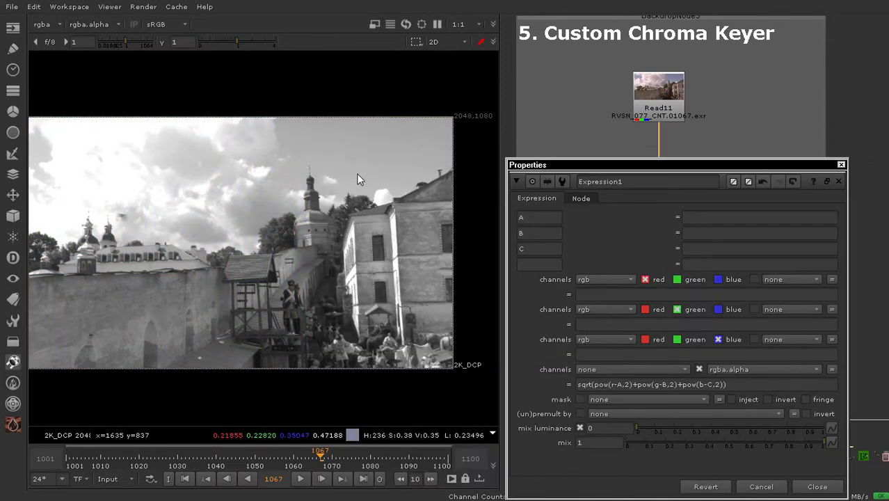
{"action": "scroll", "coordinate": [356, 174], "scroll_direction": "down", "scroll_amount": 2}
{"action": "middle_click_drag", "start_coordinate": [287, 188], "coordinate": [306, 186]}
{"action": "left_click_drag", "start_coordinate": [605, 165], "coordinate": [510, 240]}
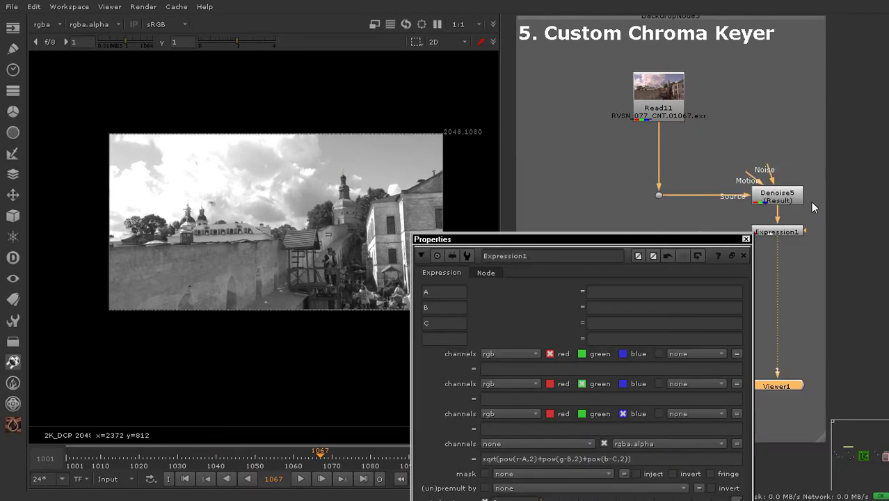
View the Denoise node's output in a widened viewer and compare its colour image with its alpha channel
{"action": "scroll", "coordinate": [811, 202], "scroll_direction": "up", "scroll_amount": 1}
{"action": "middle_click_drag", "start_coordinate": [810, 201], "coordinate": [806, 157]}
{"action": "left_click", "coordinate": [770, 153]}
{"action": "key", "text": "1"}
{"action": "key", "text": "a"}
{"action": "key", "text": "a"}
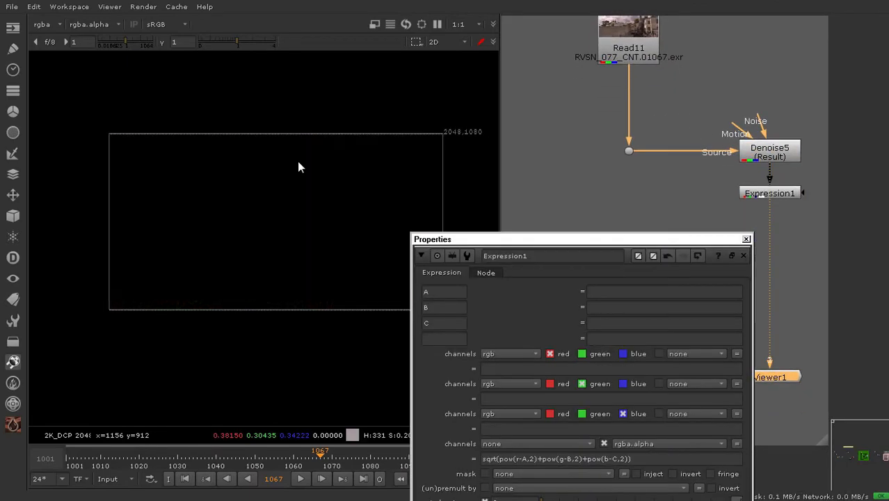
{"action": "key", "text": "a"}
{"action": "left_click_drag", "start_coordinate": [497, 119], "coordinate": [596, 119]}
{"action": "scroll", "coordinate": [254, 142], "scroll_direction": "up", "scroll_amount": 2}
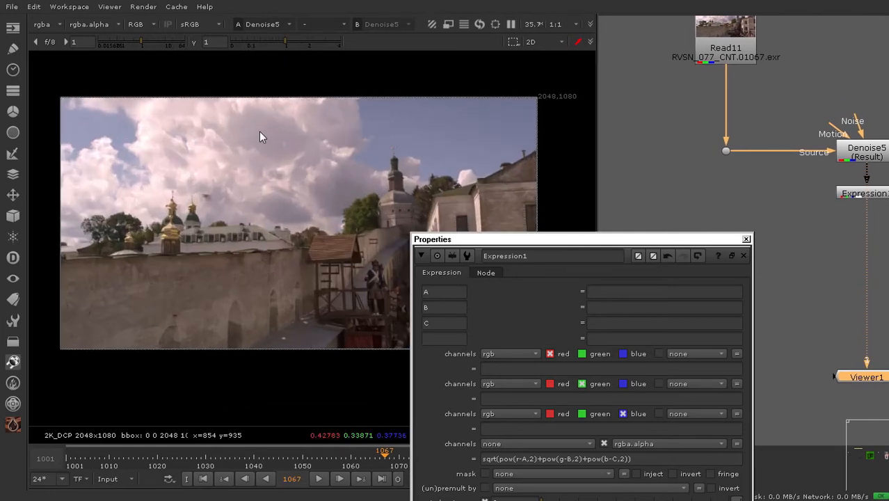
{"action": "key", "text": "a"}
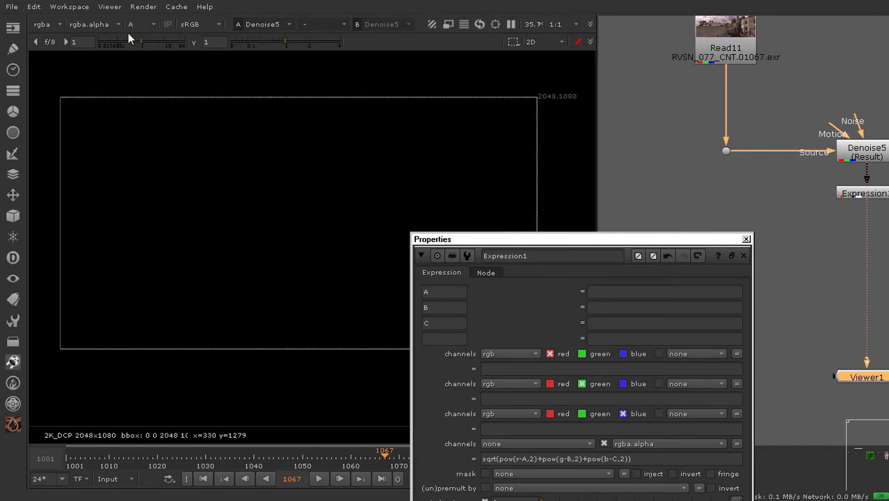
View the Expression node's alpha again, shifting the Viewer node aside and moving the properties window off the image
{"action": "middle_click_drag", "start_coordinate": [783, 157], "coordinate": [727, 156]}
{"action": "left_click_drag", "start_coordinate": [814, 370], "coordinate": [824, 372]}
{"action": "left_click_drag", "start_coordinate": [883, 379], "coordinate": [879, 372]}
{"action": "left_click", "coordinate": [795, 192]}
{"action": "key", "text": "1"}
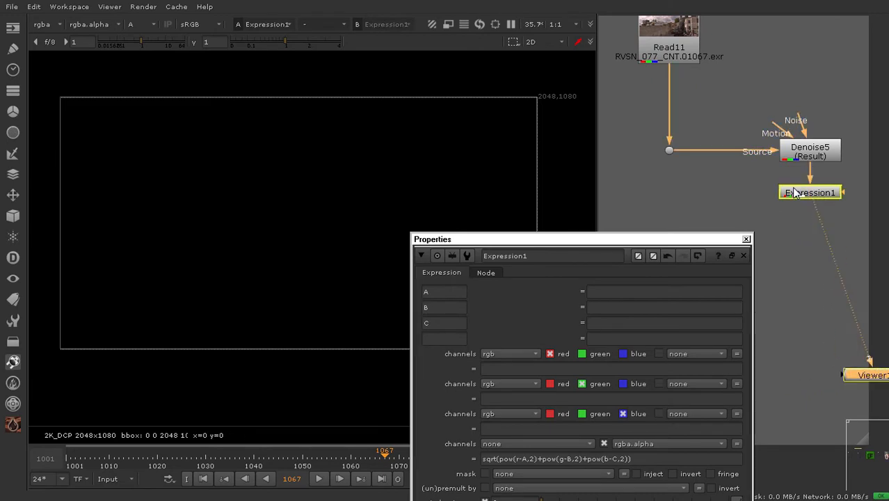
{"action": "right_click", "coordinate": [282, 178]}
{"action": "mouse_move", "coordinate": [325, 205]}
{"action": "left_mouse_down"}
{"action": "mouse_move", "coordinate": [317, 186]}
{"action": "mouse_move", "coordinate": [326, 190]}
{"action": "left_mouse_up"}
{"action": "left_click_drag", "start_coordinate": [467, 241], "coordinate": [552, 195]}
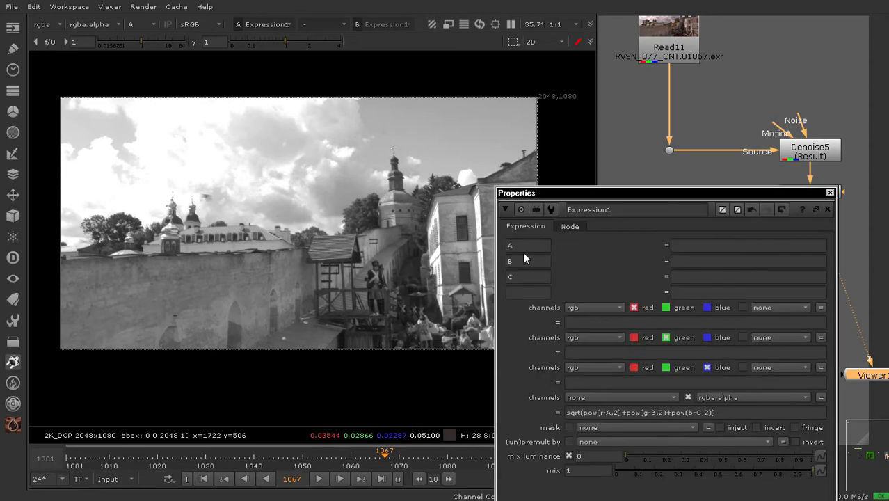
Rename the second temporary variable to G and check the effect on the alpha
{"action": "double_click", "coordinate": [528, 261]}
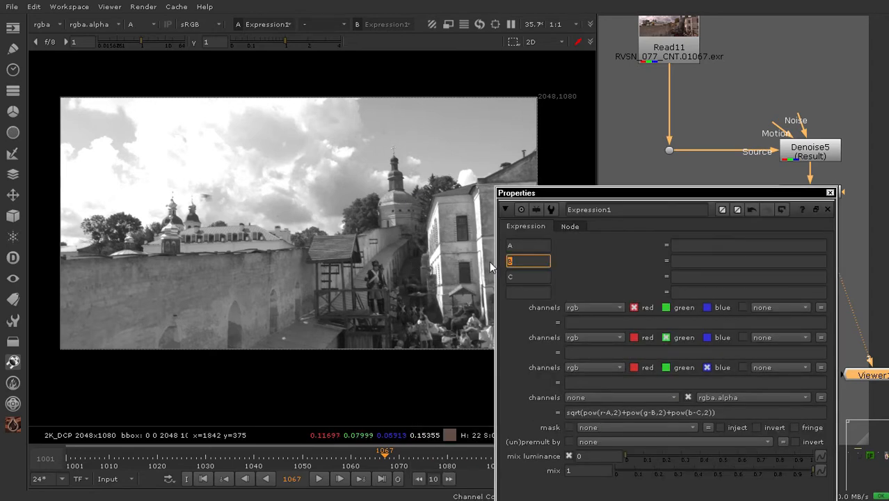
{"action": "type", "text": "G"}
{"action": "key", "text": "Return"}
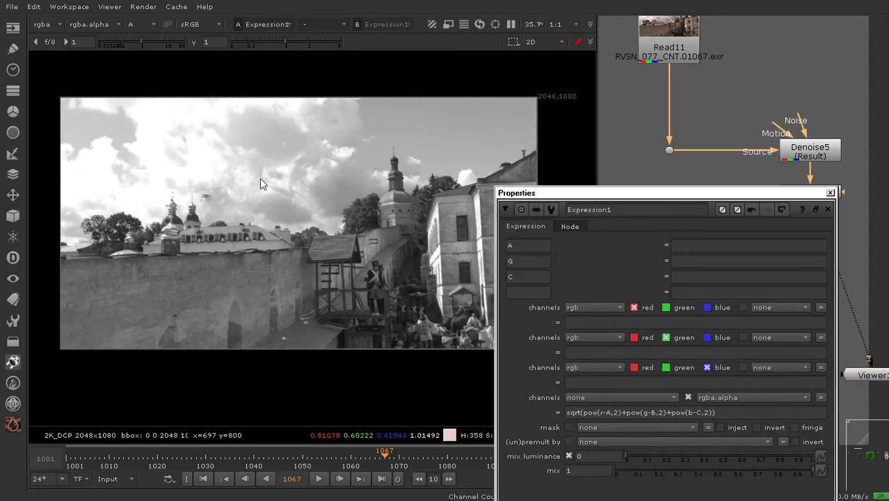
Replace the names of all three temporary variables with 0
{"action": "double_click", "coordinate": [513, 277]}
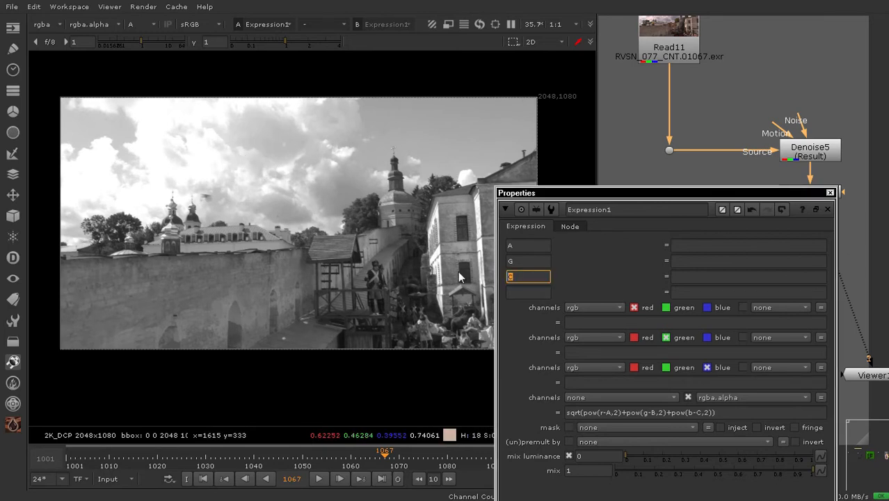
{"action": "type", "text": "0"}
{"action": "double_click", "coordinate": [520, 260]}
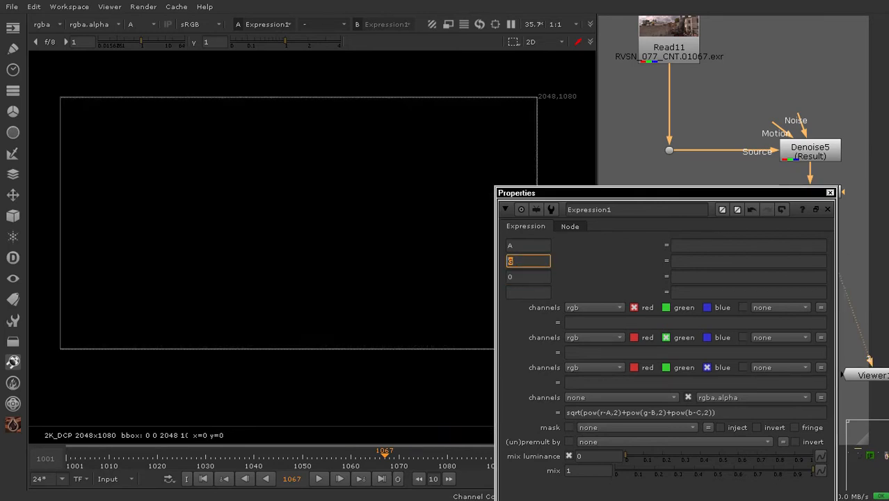
{"action": "type", "text": "0"}
{"action": "key", "text": "Return"}
{"action": "double_click", "coordinate": [521, 245]}
{"action": "type", "text": "0"}
{"action": "key", "text": "Return"}
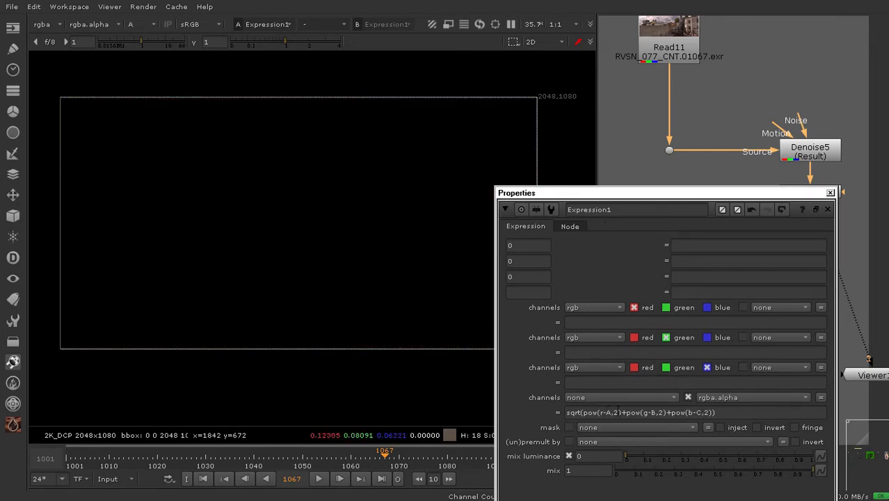
Put R, G and B back in the rgba.alpha formula so it reads sqrt(pow(r-R,2)+pow(g-G,2)+pow(b-B,2))
{"action": "double_click", "coordinate": [608, 412]}
{"action": "type", "text": "R"}
{"action": "double_click", "coordinate": [654, 413]}
{"action": "type", "text": "G"}
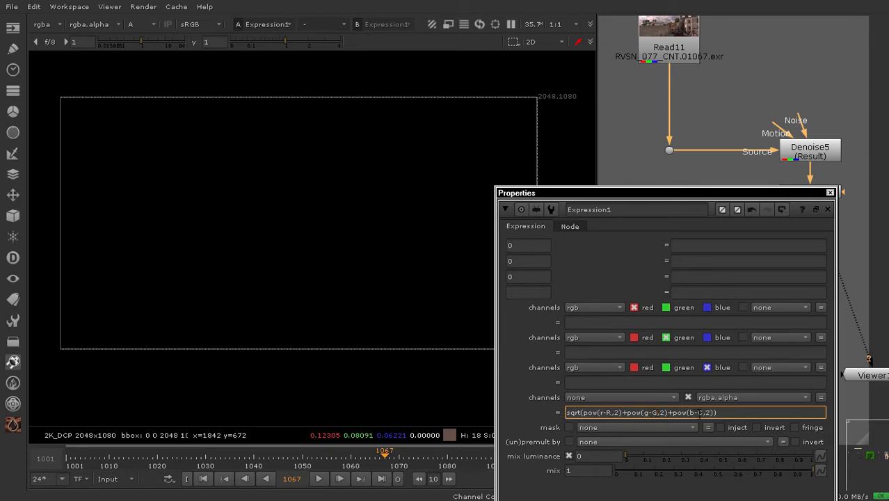
{"action": "double_click", "coordinate": [699, 413]}
{"action": "type", "text": "B"}
{"action": "key", "text": "Return"}
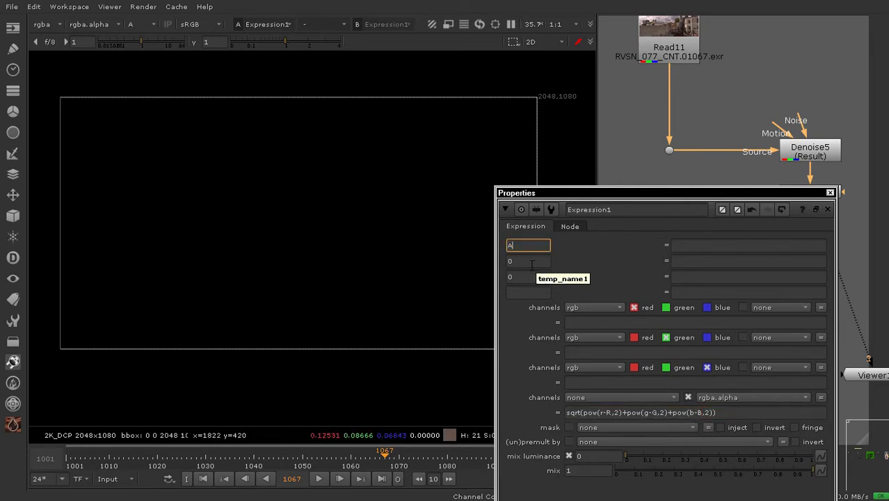
Rename the three temporary variables to R, G and B to match the alpha formula
{"action": "type", "text": "a"}
{"action": "key", "text": "Tab"}
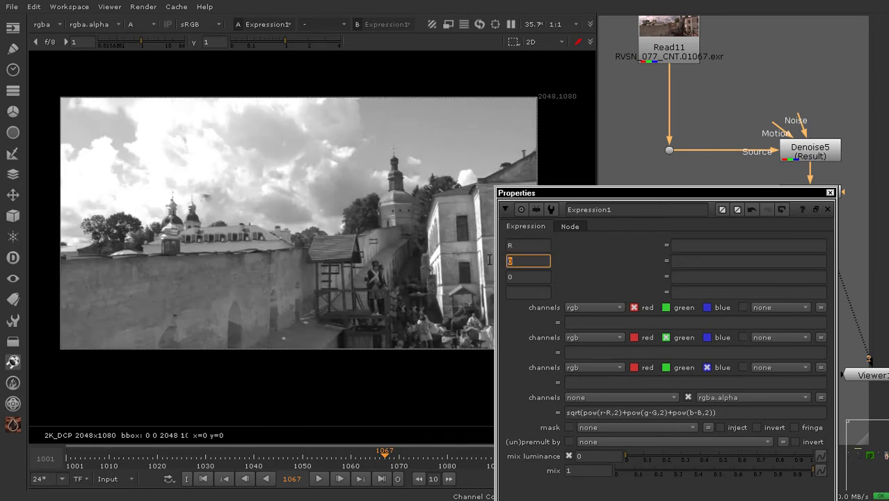
{"action": "type", "text": "G"}
{"action": "key", "text": "Tab"}
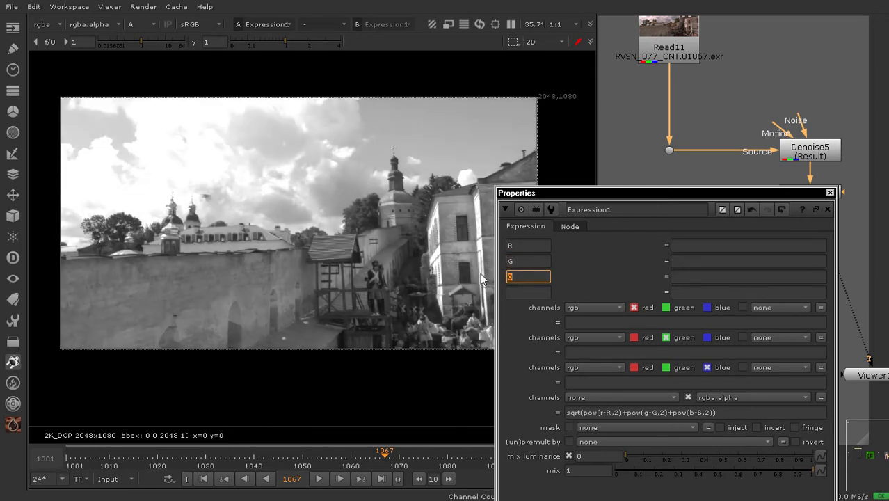
{"action": "type", "text": "B"}
{"action": "key", "text": "Return"}
Check the Expression node's alpha across the plate and close its properties window
{"action": "left_click", "coordinate": [361, 243]}
{"action": "scroll", "coordinate": [367, 246], "scroll_direction": "down", "scroll_amount": 1}
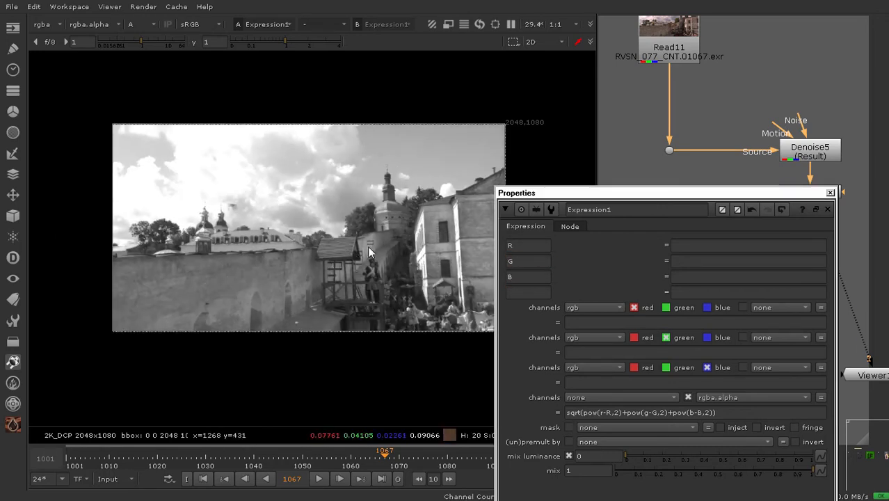
{"action": "scroll", "coordinate": [342, 261], "scroll_direction": "up", "scroll_amount": 1}
{"action": "middle_click_drag", "start_coordinate": [367, 245], "coordinate": [316, 238]}
{"action": "scroll", "coordinate": [333, 258], "scroll_direction": "up", "scroll_amount": 1}
{"action": "left_click", "coordinate": [830, 193]}
{"action": "scroll", "coordinate": [340, 222], "scroll_direction": "down", "scroll_amount": 1}
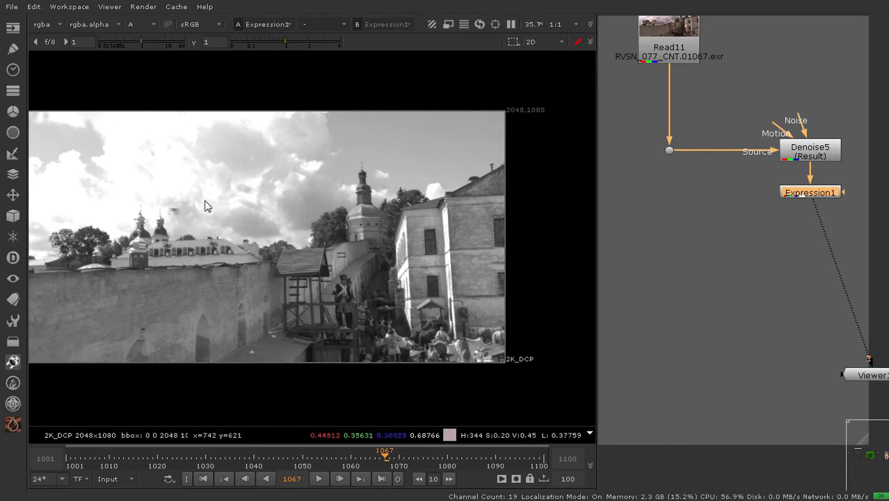
Check the alpha's sky separation with viewer gain at 3 and gamma at 0.07, and reset both to 1
{"action": "middle_click_drag", "start_coordinate": [230, 195], "coordinate": [235, 195]}
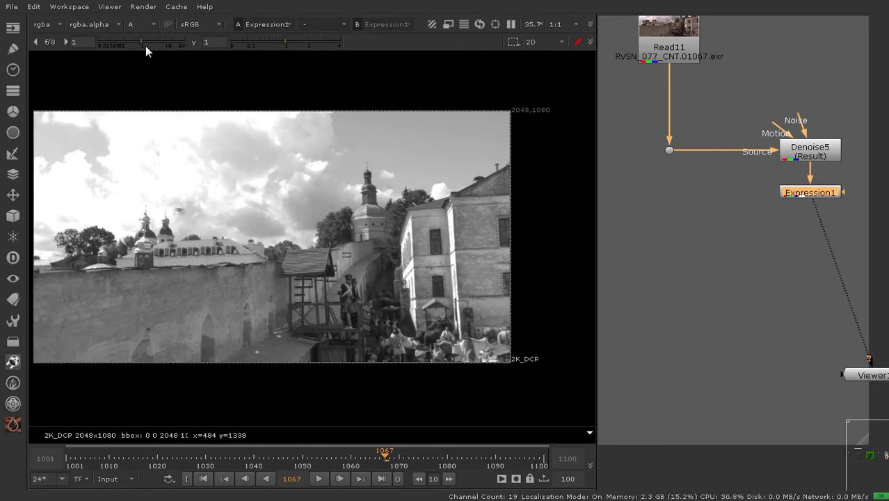
{"action": "mouse_move", "coordinate": [142, 43]}
{"action": "left_mouse_down"}
{"action": "mouse_move", "coordinate": [126, 43]}
{"action": "mouse_move", "coordinate": [157, 42]}
{"action": "left_mouse_up"}
{"action": "left_click_drag", "start_coordinate": [273, 42], "coordinate": [243, 42]}
{"action": "mouse_move", "coordinate": [158, 43]}
{"action": "left_mouse_down"}
{"action": "mouse_move", "coordinate": [142, 42]}
{"action": "mouse_move", "coordinate": [153, 41]}
{"action": "left_mouse_up"}
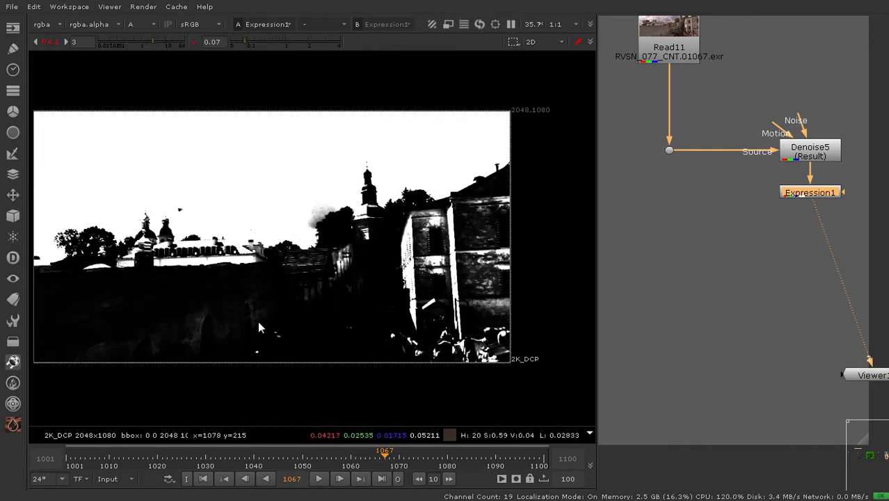
{"action": "left_click", "coordinate": [49, 42]}
{"action": "left_click", "coordinate": [190, 41]}
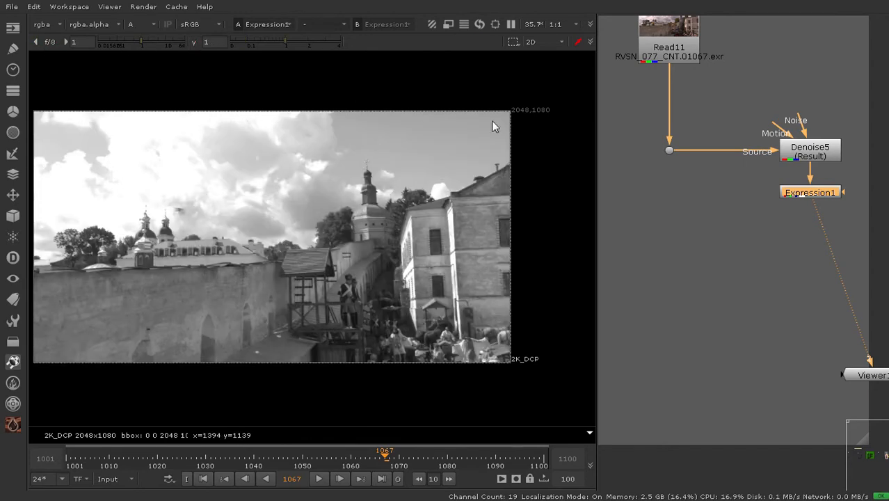
Reopen the properties of the Expression node below the Denoise node
{"action": "scroll", "coordinate": [695, 153], "scroll_direction": "down", "scroll_amount": 2}
{"action": "middle_click_drag", "start_coordinate": [658, 174], "coordinate": [709, 184]}
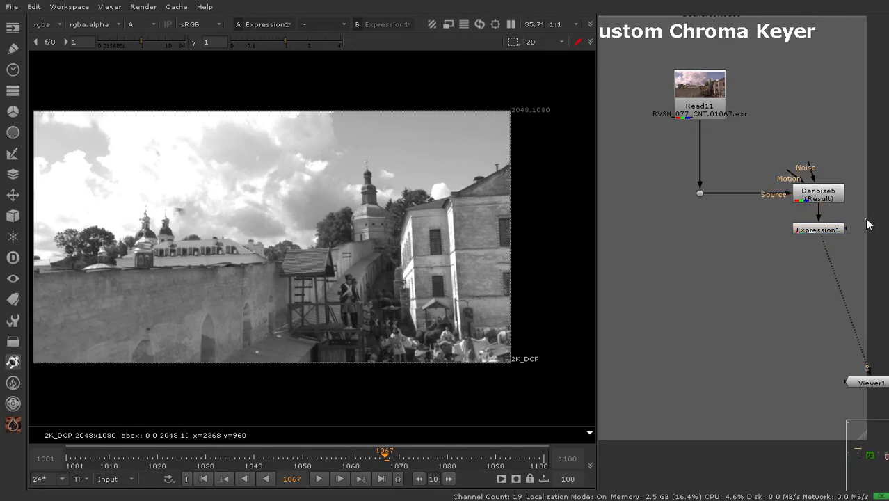
{"action": "left_click_drag", "start_coordinate": [865, 214], "coordinate": [745, 248]}
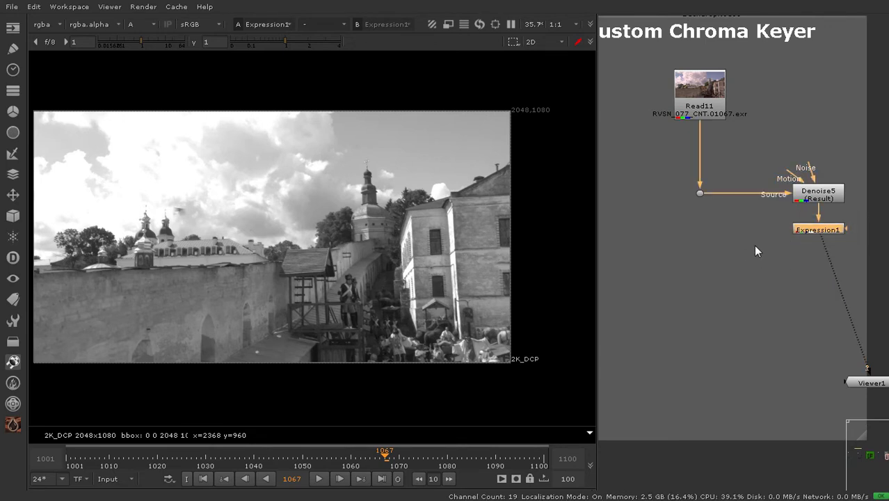
{"action": "double_click", "coordinate": [820, 231]}
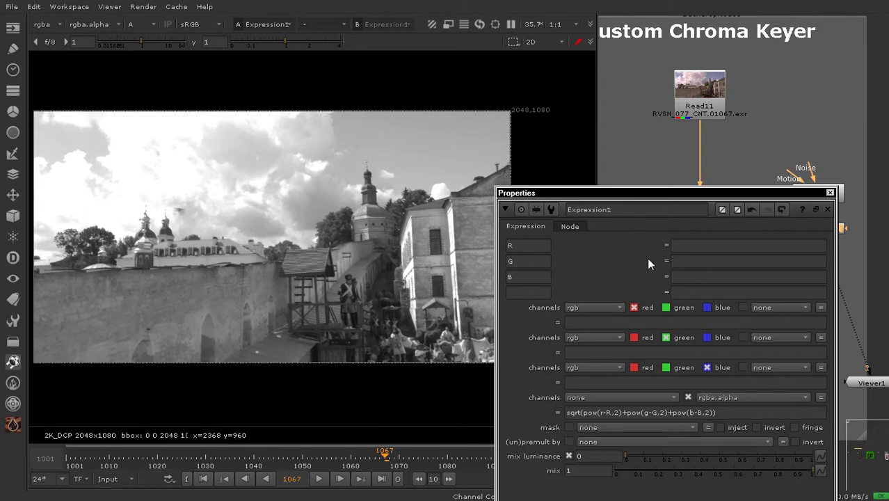
Examine the plate's sky, domes, trees and buildings in the alpha channel and in RGB colour
{"action": "middle_click_drag", "start_coordinate": [369, 246], "coordinate": [353, 251]}
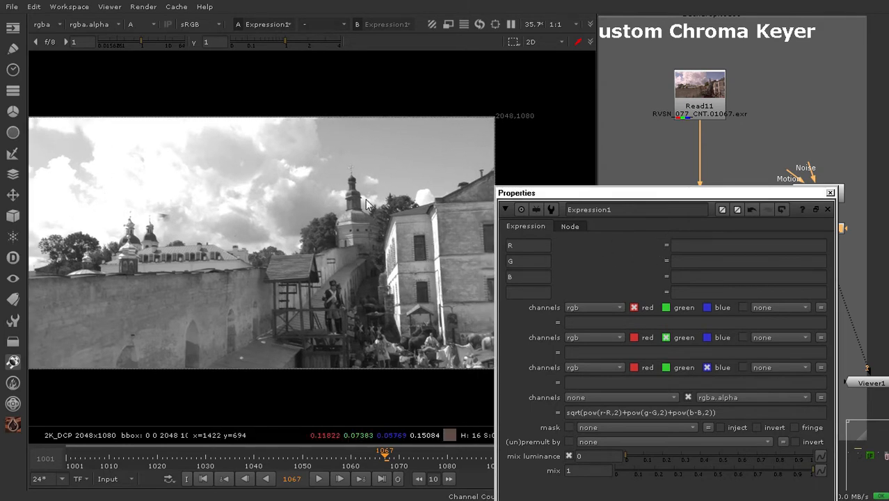
{"action": "middle_click_drag", "start_coordinate": [345, 219], "coordinate": [338, 219]}
{"action": "scroll", "coordinate": [388, 224], "scroll_direction": "up", "scroll_amount": 1}
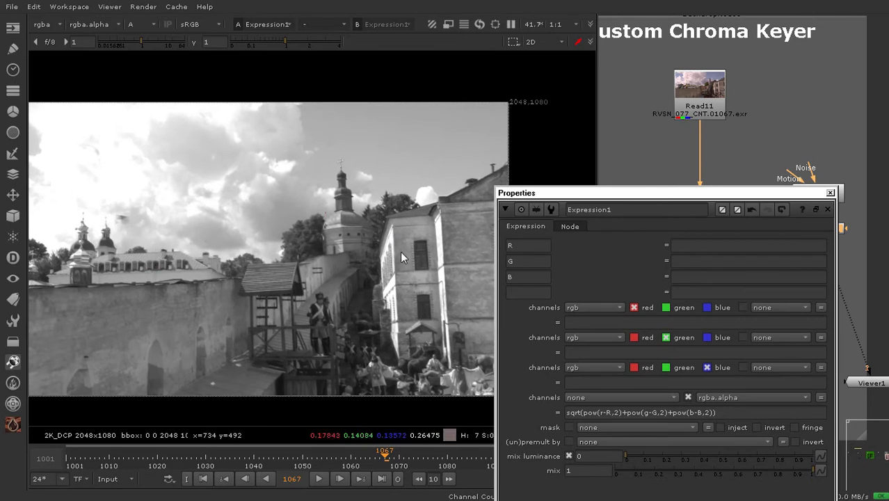
{"action": "scroll", "coordinate": [451, 210], "scroll_direction": "up", "scroll_amount": 1}
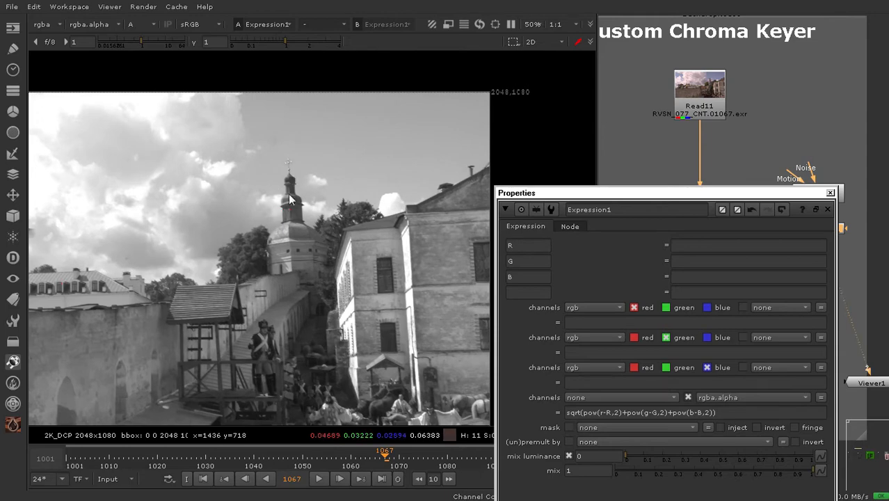
{"action": "scroll", "coordinate": [290, 200], "scroll_direction": "up", "scroll_amount": 1}
{"action": "key", "text": "a"}
{"action": "scroll", "coordinate": [333, 197], "scroll_direction": "down", "scroll_amount": 2}
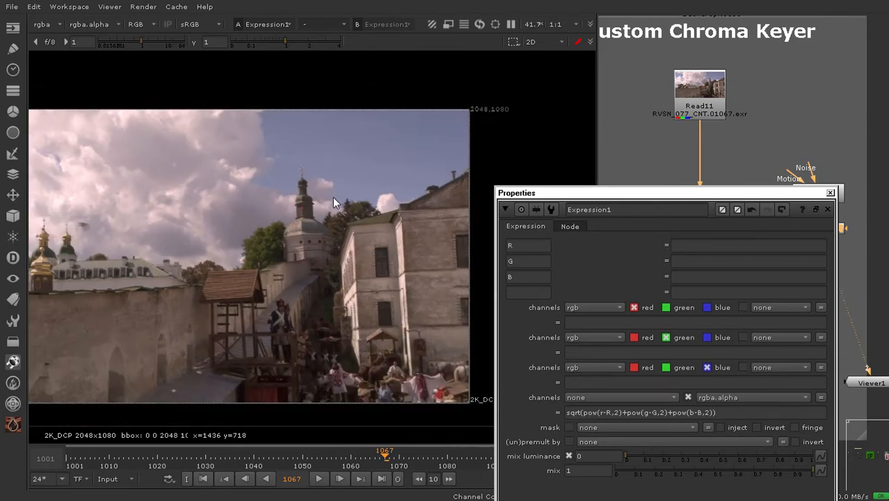
{"action": "middle_click_drag", "start_coordinate": [198, 210], "coordinate": [400, 205]}
{"action": "scroll", "coordinate": [169, 267], "scroll_direction": "up", "scroll_amount": 3}
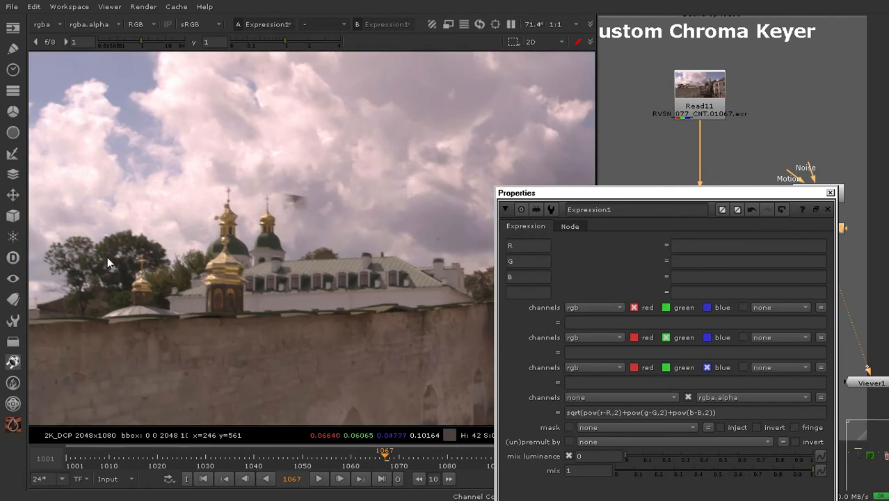
{"action": "scroll", "coordinate": [115, 252], "scroll_direction": "down", "scroll_amount": 3}
{"action": "middle_click_drag", "start_coordinate": [233, 246], "coordinate": [186, 244]}
{"action": "scroll", "coordinate": [296, 244], "scroll_direction": "up", "scroll_amount": 1}
{"action": "middle_click_drag", "start_coordinate": [297, 244], "coordinate": [240, 242]}
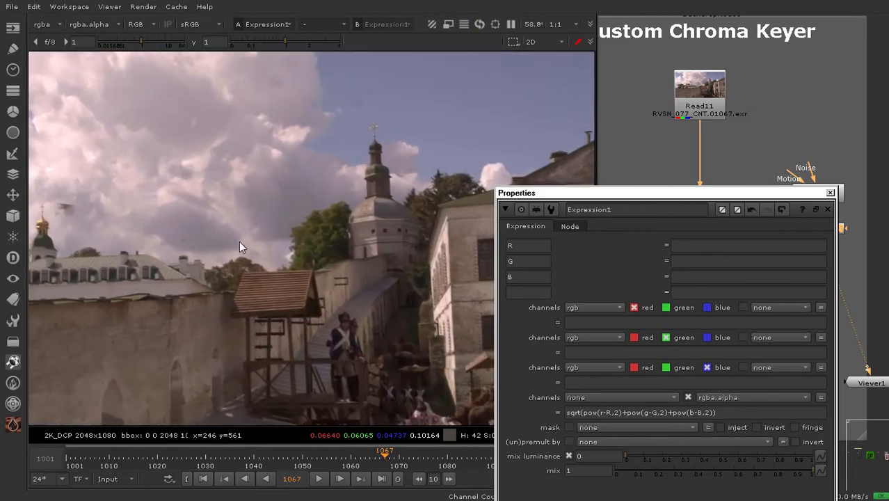
{"action": "scroll", "coordinate": [240, 242], "scroll_direction": "down", "scroll_amount": 1}
{"action": "middle_click_drag", "start_coordinate": [323, 238], "coordinate": [266, 238]}
{"action": "scroll", "coordinate": [209, 234], "scroll_direction": "up", "scroll_amount": 1}
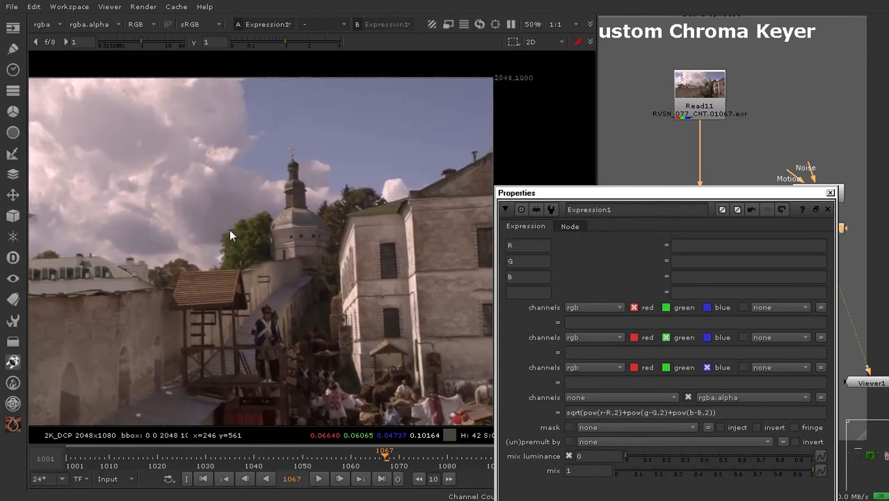
Move the Expression properties window aside to uncover the Denoise and Expression nodes, and select the Expression node
{"action": "left_click_drag", "start_coordinate": [613, 195], "coordinate": [514, 171]}
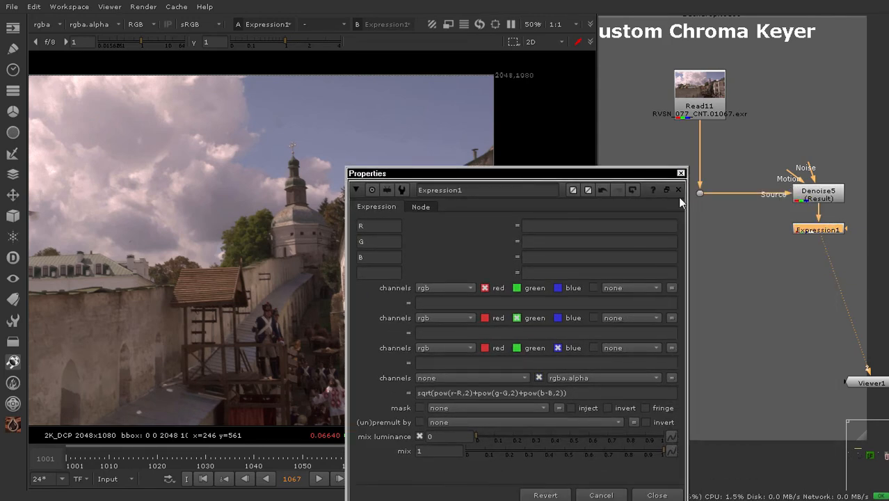
{"action": "scroll", "coordinate": [757, 241], "scroll_direction": "down", "scroll_amount": 1}
{"action": "scroll", "coordinate": [817, 231], "scroll_direction": "up", "scroll_amount": 1}
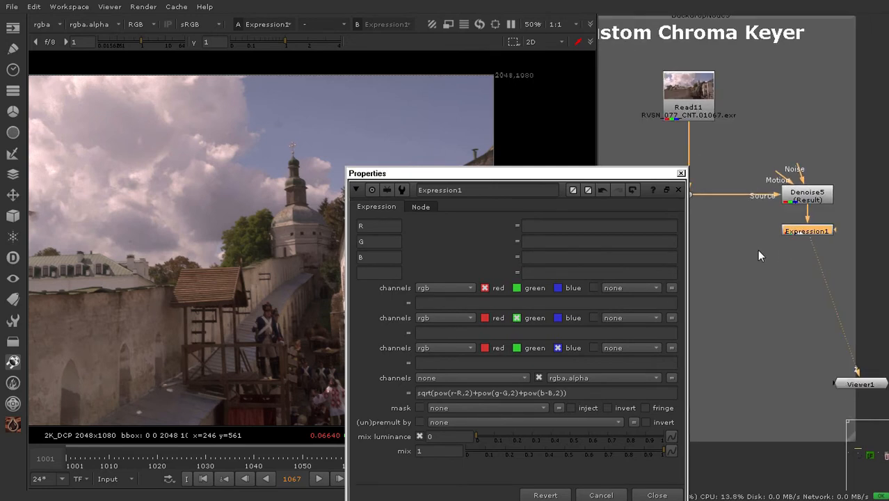
{"action": "middle_click_drag", "start_coordinate": [759, 249], "coordinate": [741, 230]}
{"action": "middle_click_drag", "start_coordinate": [797, 235], "coordinate": [768, 236]}
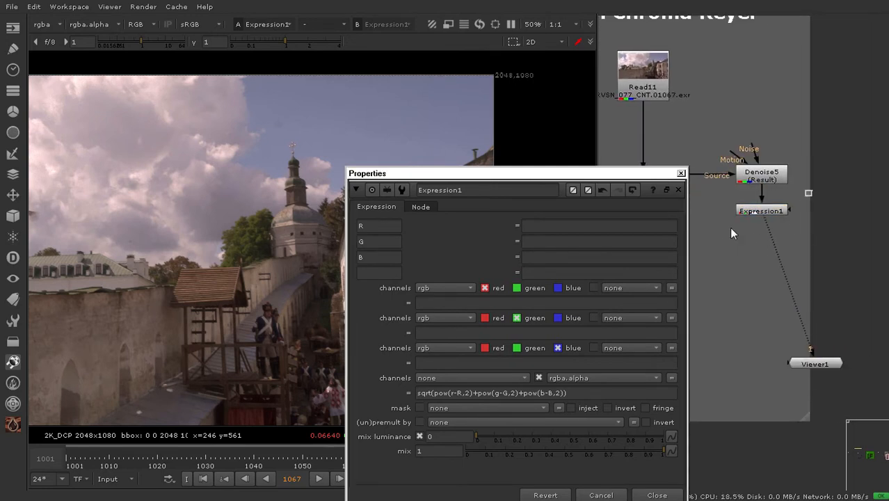
{"action": "left_click", "coordinate": [764, 214]}
{"action": "left_click_drag", "start_coordinate": [764, 212], "coordinate": [765, 217]}
{"action": "middle_click_drag", "start_coordinate": [713, 228], "coordinate": [728, 218]}
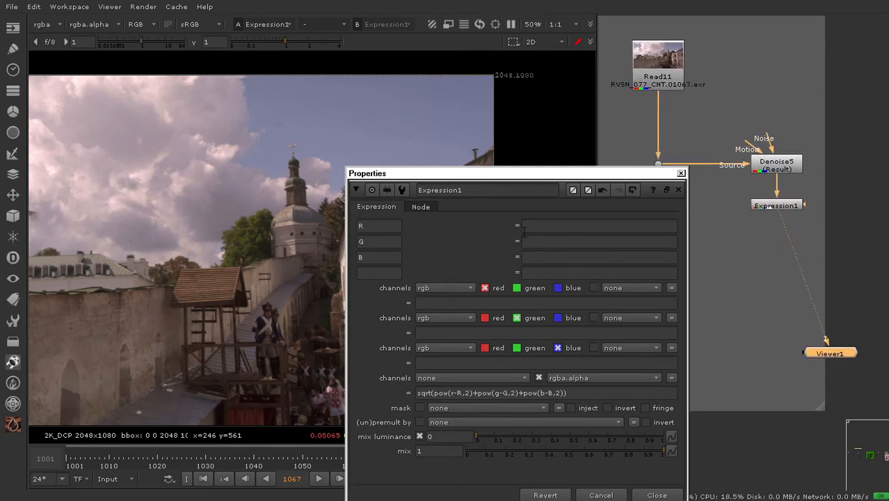
{"action": "left_click", "coordinate": [465, 226]}
{"action": "right_click", "coordinate": [465, 225]}
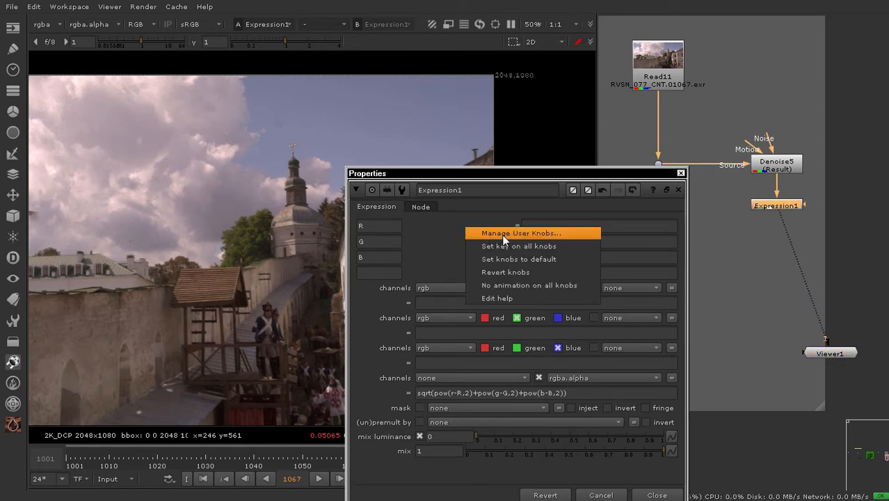
{"action": "left_click", "coordinate": [518, 234]}
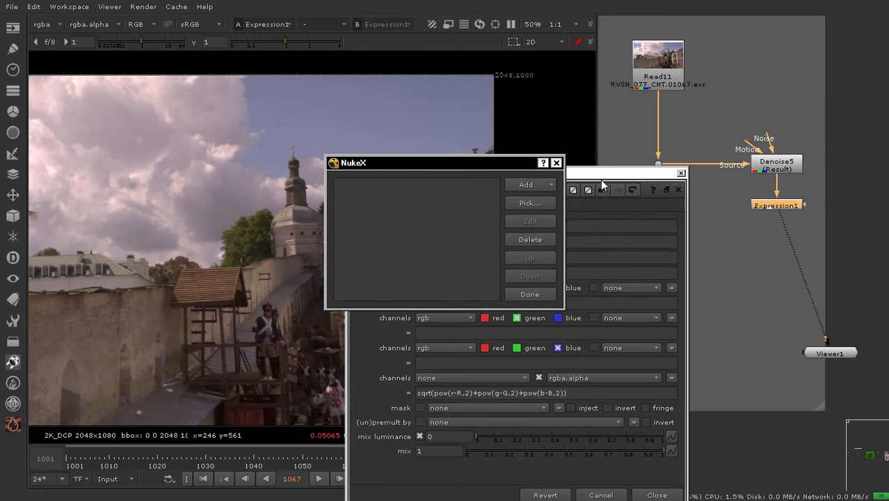
{"action": "left_click_drag", "start_coordinate": [499, 165], "coordinate": [733, 216]}
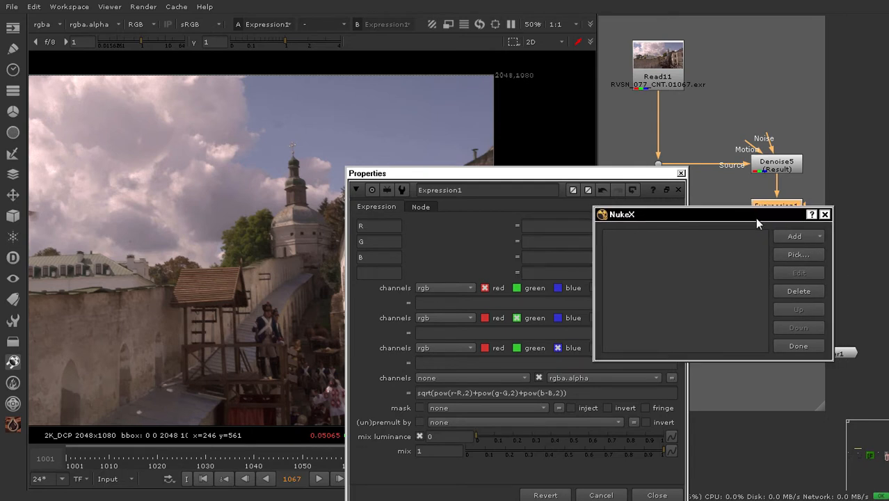
{"action": "left_click", "coordinate": [813, 233]}
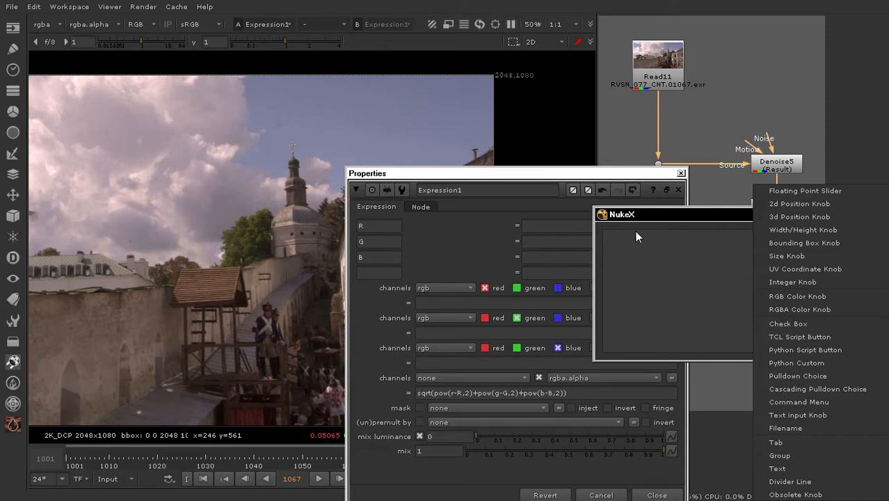
{"action": "left_click", "coordinate": [768, 167]}
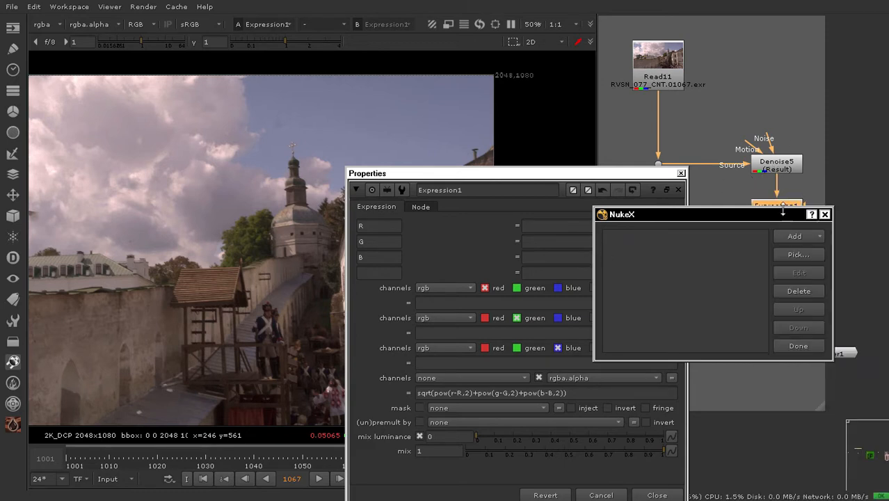
{"action": "left_click_drag", "start_coordinate": [782, 211], "coordinate": [751, 248]}
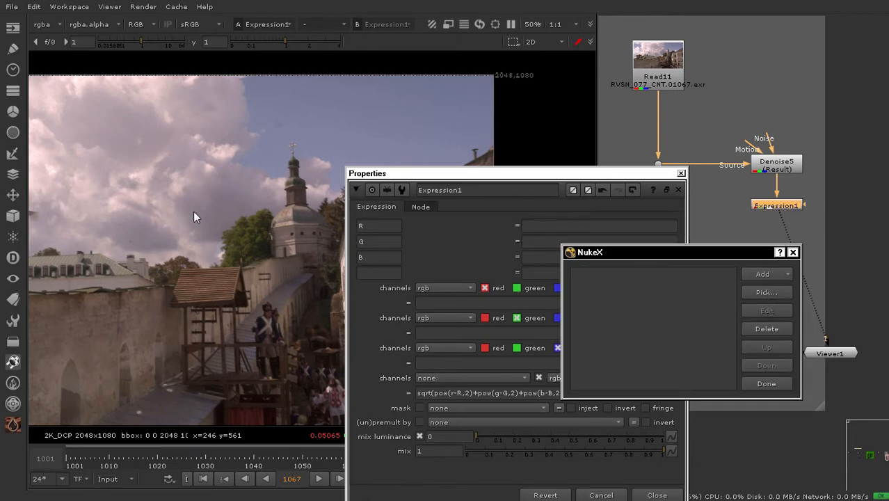
{"action": "left_click", "coordinate": [793, 252]}
Compare the Expression node's alpha with its RGB image in the viewer
{"action": "key", "text": "a"}
{"action": "scroll", "coordinate": [213, 230], "scroll_direction": "down", "scroll_amount": 1}
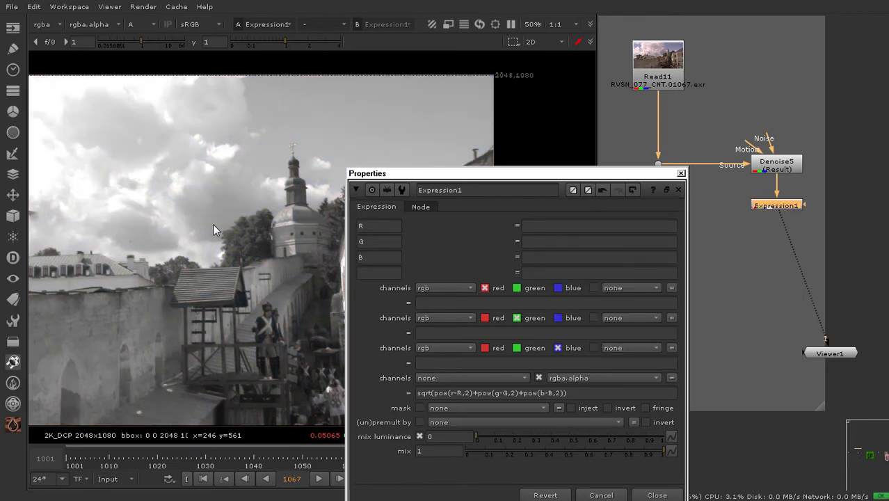
{"action": "key", "text": "a"}
{"action": "scroll", "coordinate": [235, 228], "scroll_direction": "up", "scroll_amount": 1}
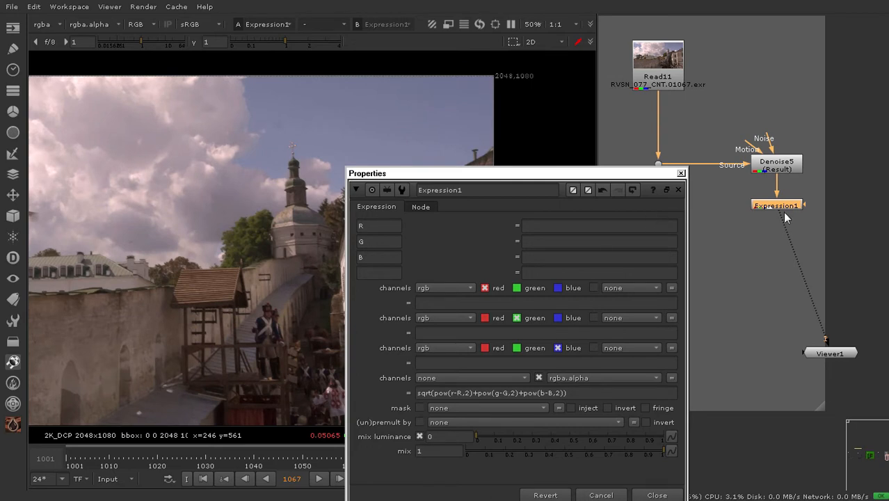
{"action": "left_click_drag", "start_coordinate": [785, 206], "coordinate": [785, 204]}
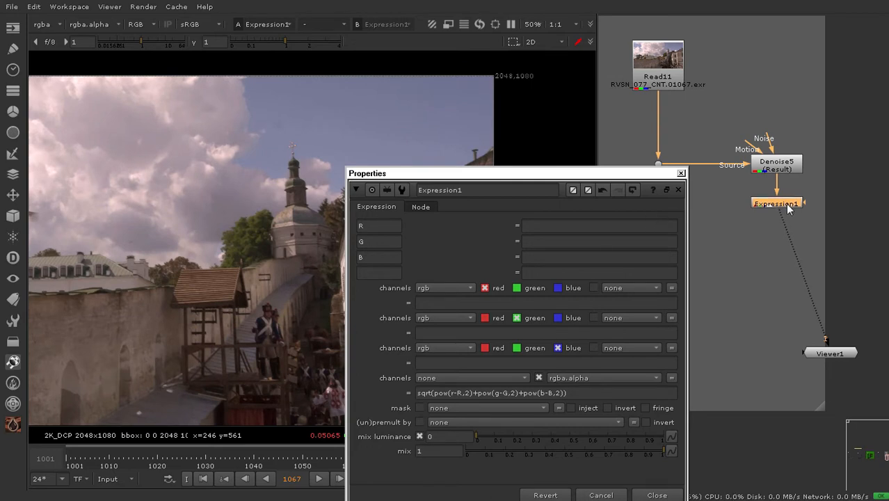
Add an RGB Color Knob named rgbkey and labelled RGB Key to the Expression node's user knobs
{"action": "right_click", "coordinate": [478, 234]}
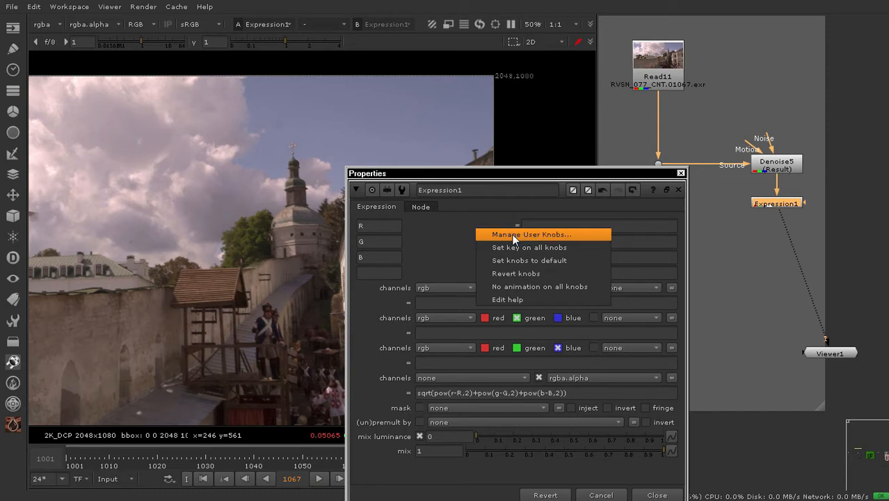
{"action": "left_click", "coordinate": [512, 233]}
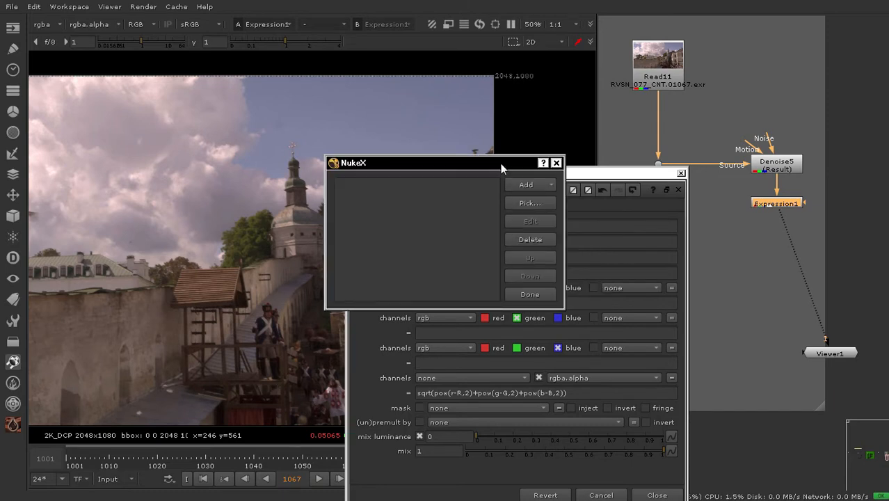
{"action": "left_click_drag", "start_coordinate": [500, 163], "coordinate": [736, 232]}
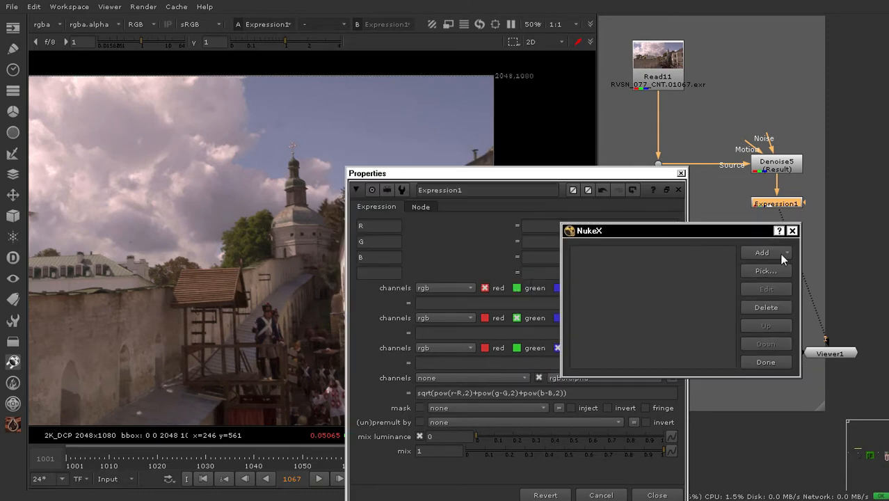
{"action": "left_click", "coordinate": [779, 253]}
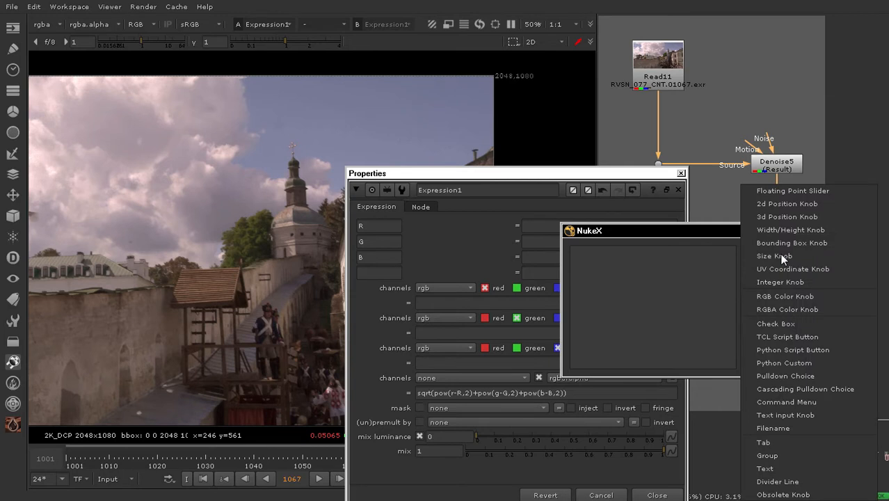
{"action": "left_click", "coordinate": [777, 297]}
{"action": "left_click_drag", "start_coordinate": [674, 182], "coordinate": [677, 224]}
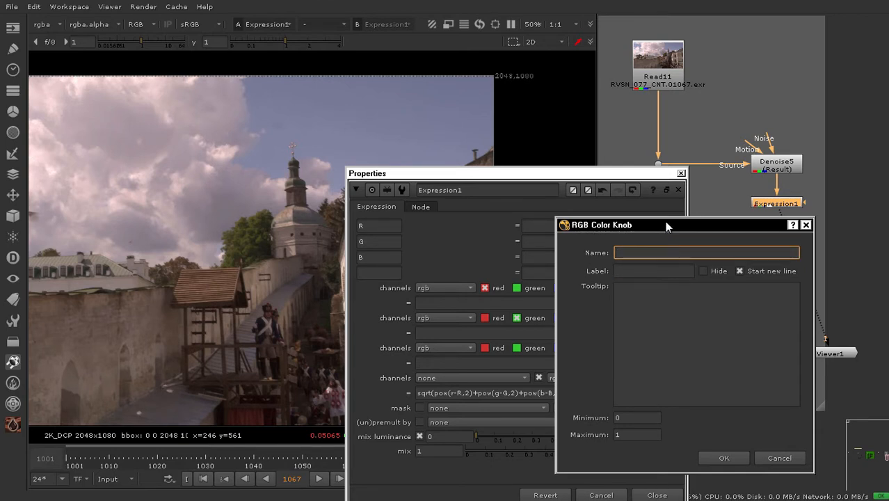
{"action": "left_click_drag", "start_coordinate": [666, 223], "coordinate": [672, 217]}
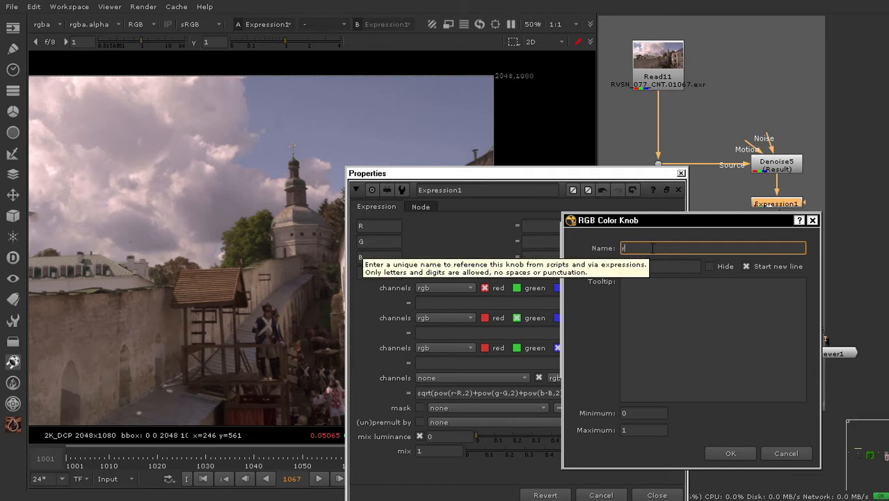
{"action": "type", "text": "rgbkey"}
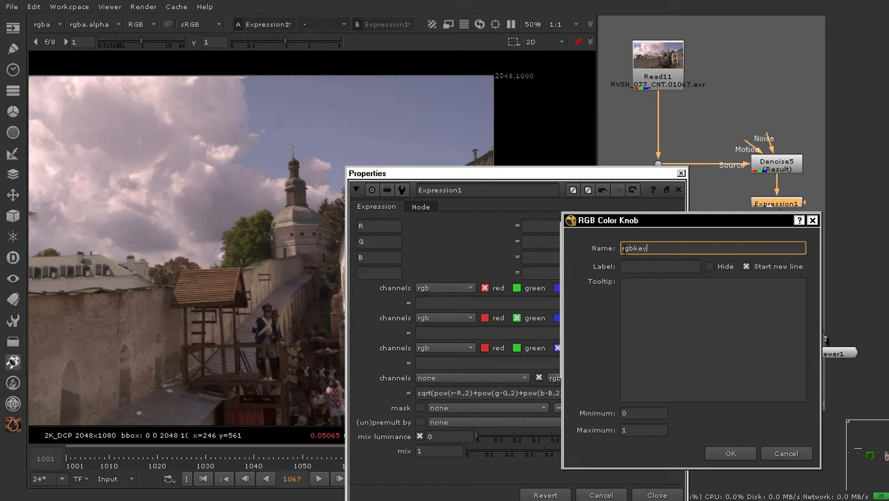
{"action": "left_click", "coordinate": [637, 265]}
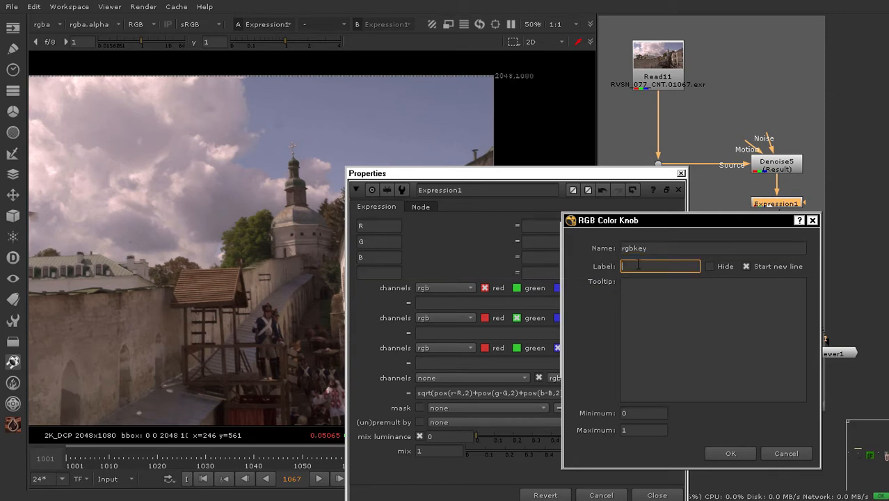
{"action": "type", "text": "RGB Key"}
{"action": "left_click", "coordinate": [730, 453]}
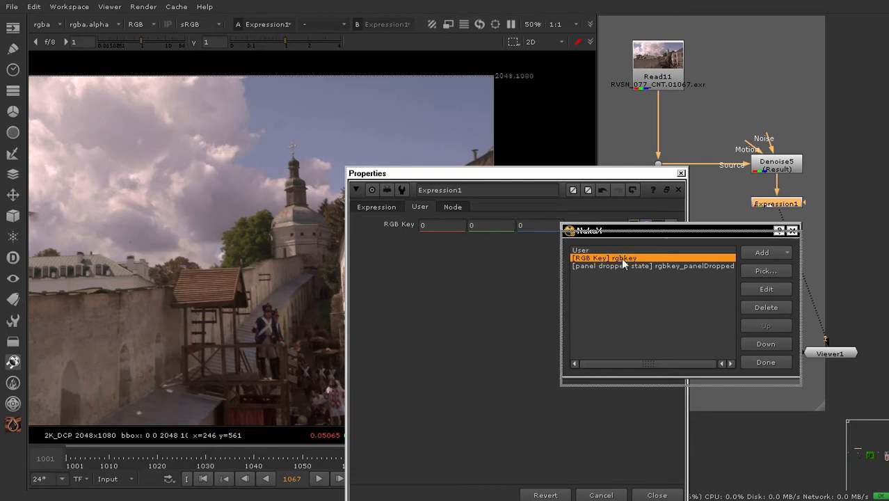
Close the user knobs manager and reposition the Expression properties window beside the node graph
{"action": "left_click_drag", "start_coordinate": [617, 231], "coordinate": [621, 258]}
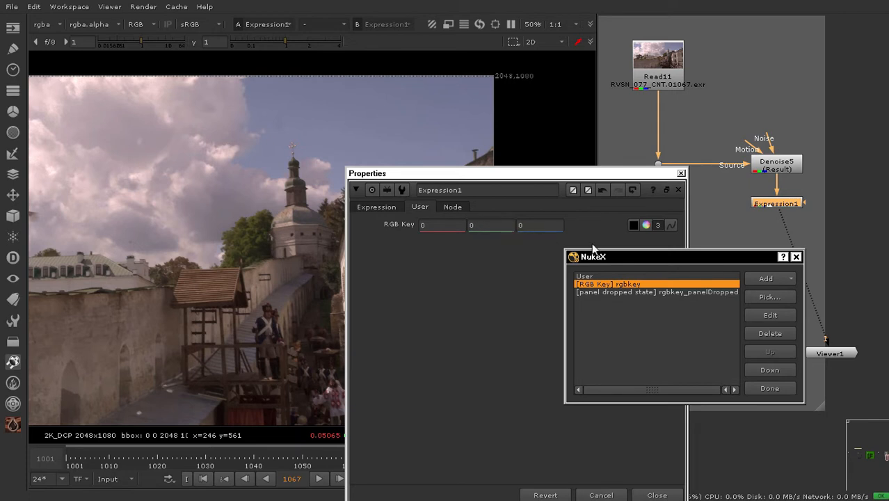
{"action": "left_click_drag", "start_coordinate": [637, 256], "coordinate": [607, 262]}
{"action": "left_click", "coordinate": [717, 394]}
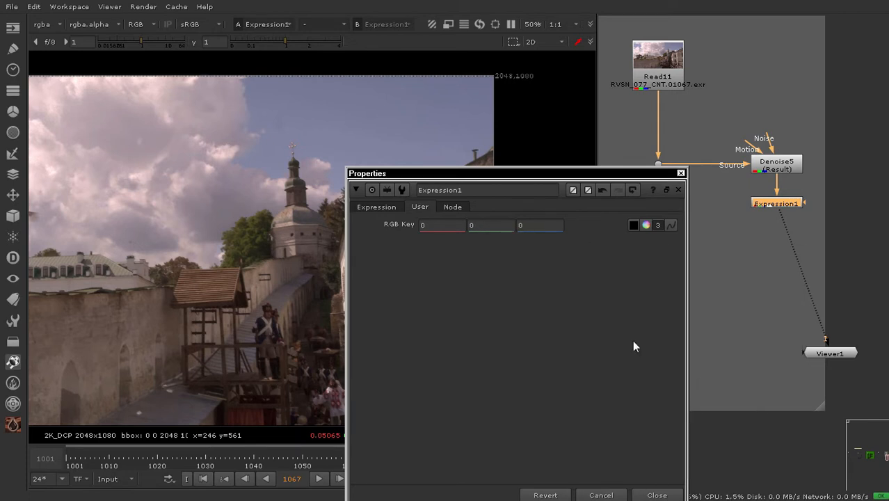
{"action": "left_click_drag", "start_coordinate": [614, 173], "coordinate": [572, 175]}
{"action": "scroll", "coordinate": [767, 248], "scroll_direction": "down", "scroll_amount": 2}
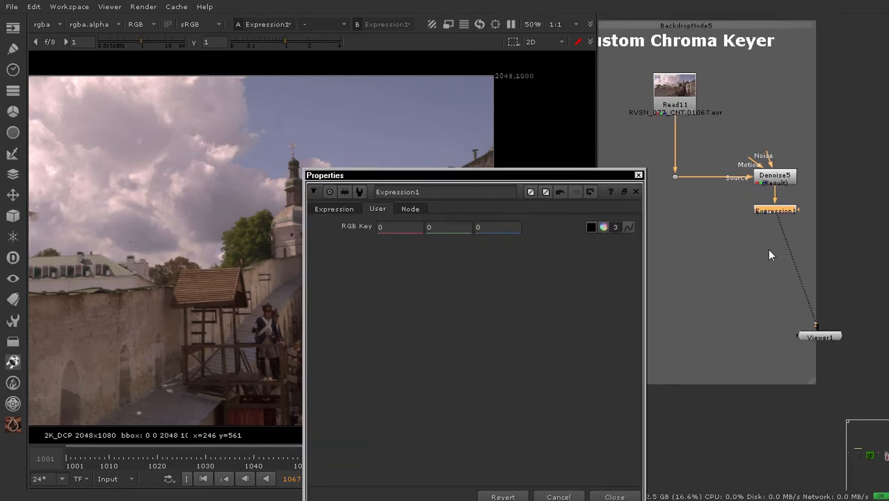
{"action": "scroll", "coordinate": [796, 246], "scroll_direction": "up", "scroll_amount": 2}
{"action": "left_click_drag", "start_coordinate": [824, 226], "coordinate": [725, 275]}
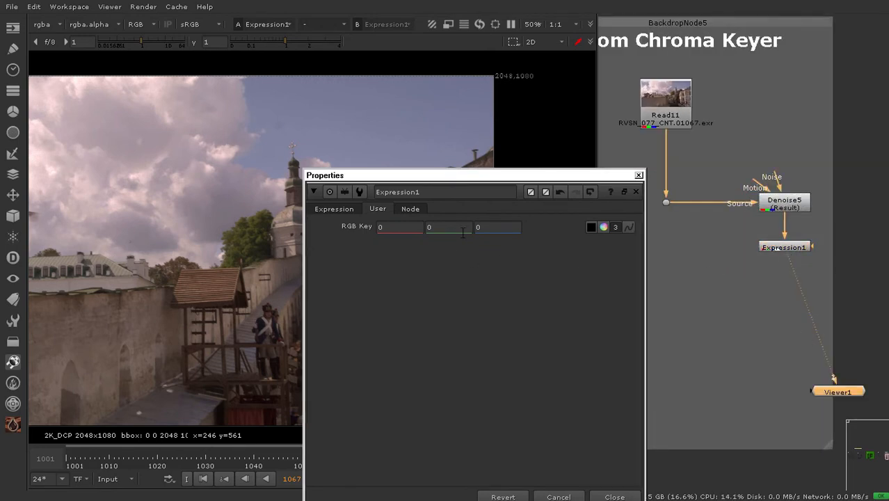
{"action": "left_click_drag", "start_coordinate": [539, 176], "coordinate": [605, 182]}
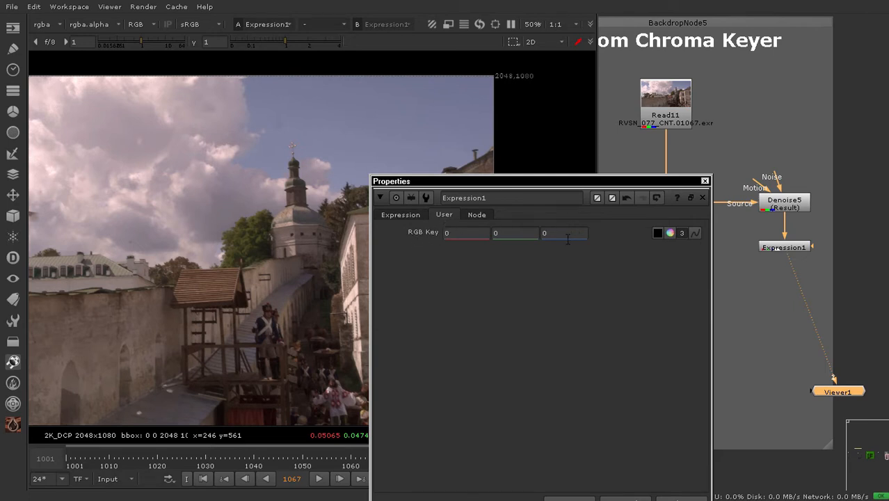
Relabel the Expression node's User tab as RGB Key in the user knobs manager, keeping its name User
{"action": "right_click", "coordinate": [532, 271]}
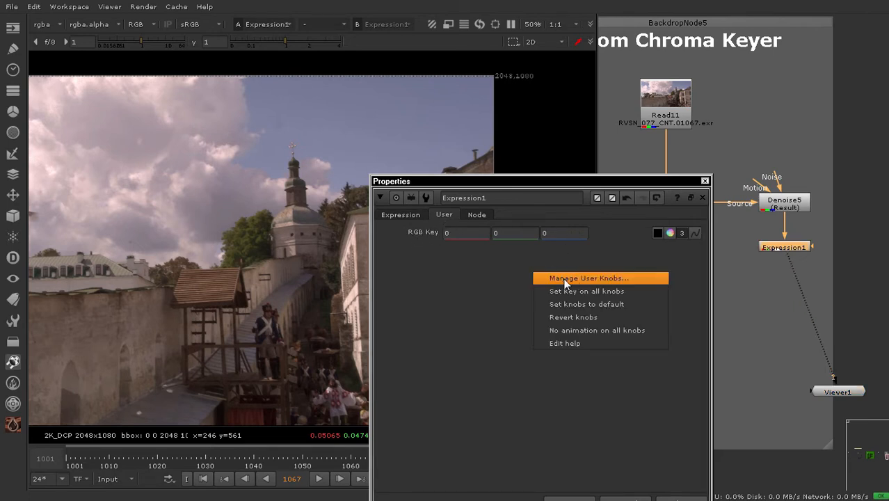
{"action": "left_click", "coordinate": [566, 279]}
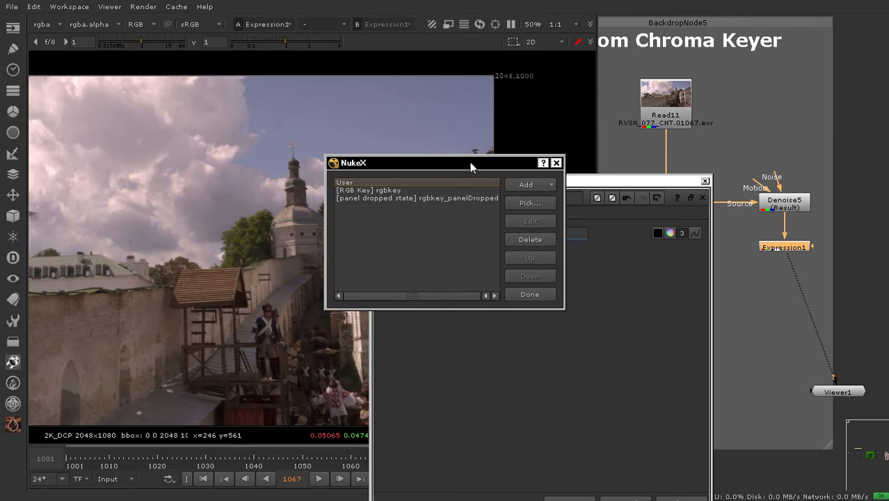
{"action": "left_click_drag", "start_coordinate": [461, 169], "coordinate": [681, 242]}
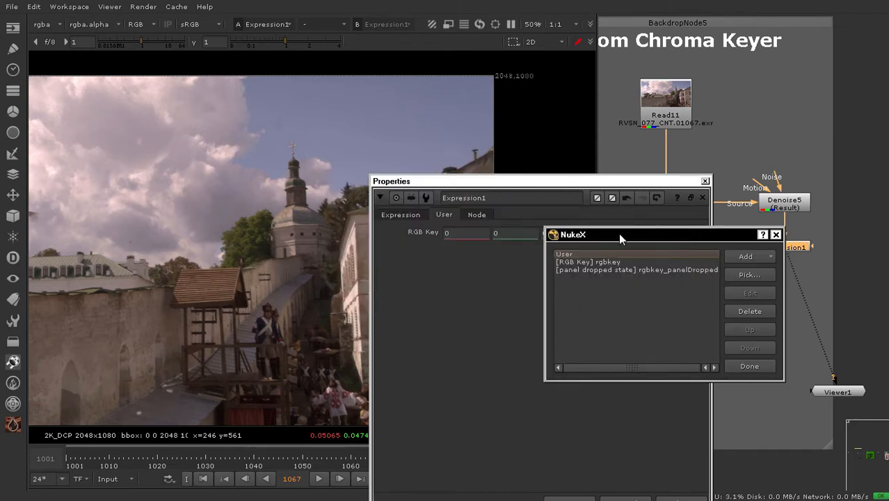
{"action": "left_click_drag", "start_coordinate": [618, 232], "coordinate": [628, 256]}
{"action": "left_click", "coordinate": [594, 285]}
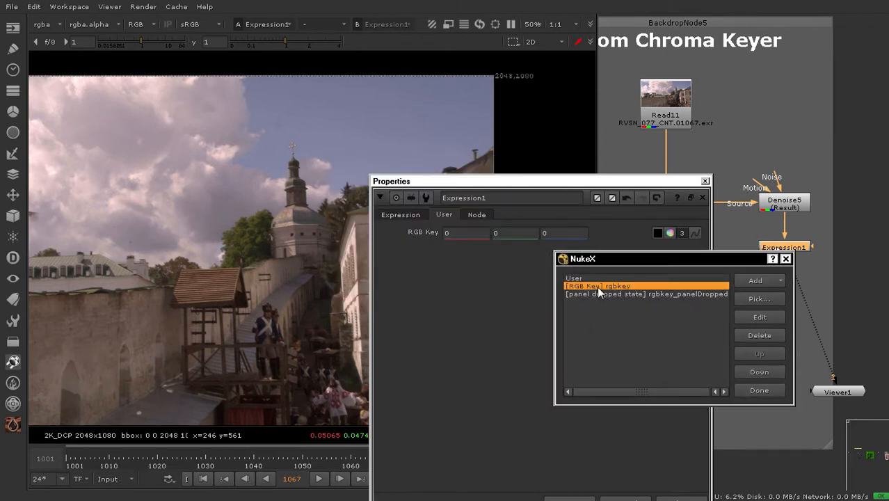
{"action": "left_click", "coordinate": [601, 293]}
{"action": "left_click", "coordinate": [586, 279]}
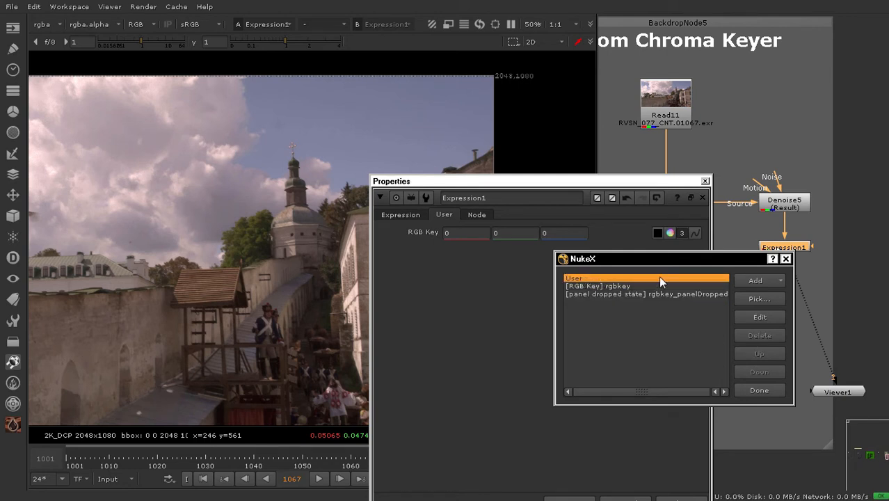
{"action": "left_click", "coordinate": [759, 317]}
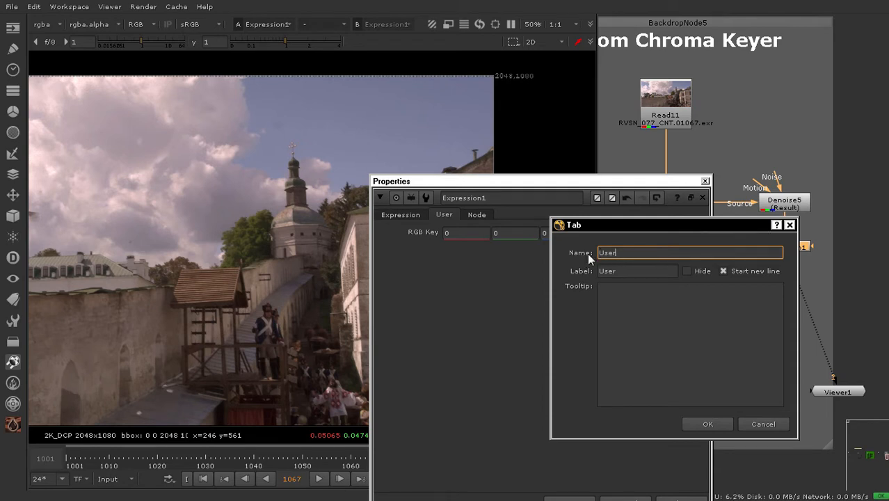
{"action": "double_click", "coordinate": [639, 251]}
{"action": "key", "text": "Tab"}
{"action": "left_click", "coordinate": [655, 252]}
{"action": "left_click_drag", "start_coordinate": [628, 254], "coordinate": [577, 255]}
{"action": "left_click", "coordinate": [634, 253]}
{"action": "key", "text": "Tab"}
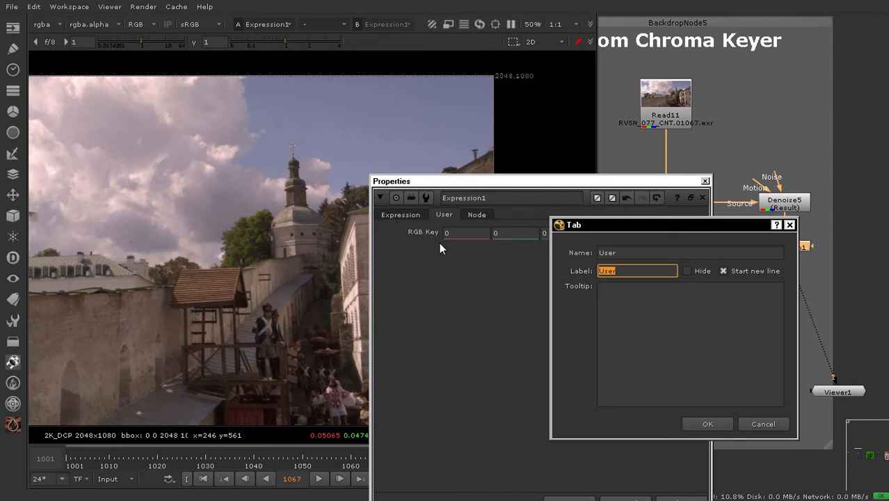
{"action": "type", "text": "RGB Key"}
{"action": "left_click", "coordinate": [707, 423]}
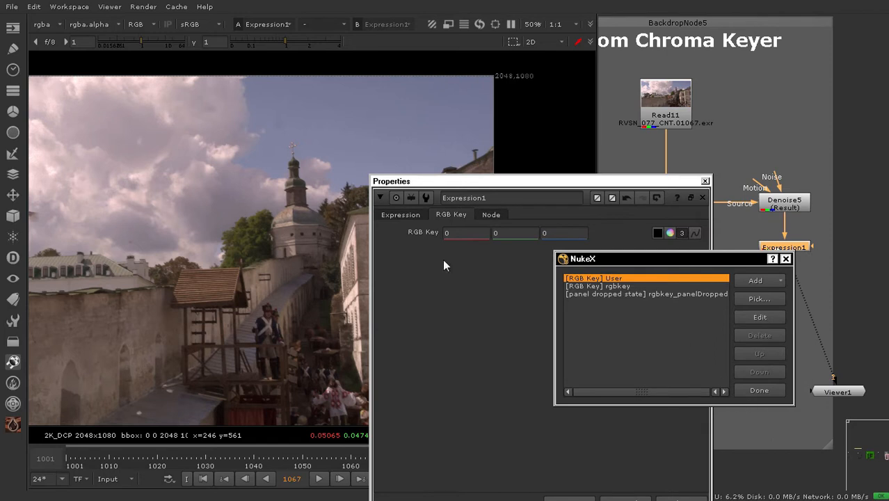
{"action": "left_click", "coordinate": [758, 391]}
Close the Expression properties window and move the Expression node slightly lower beneath Denoise5
{"action": "left_click_drag", "start_coordinate": [522, 179], "coordinate": [466, 187]}
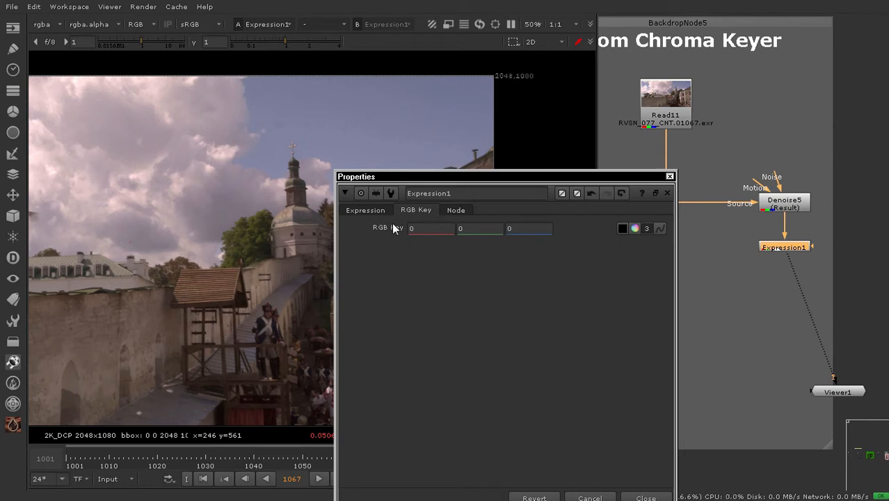
{"action": "left_click_drag", "start_coordinate": [635, 181], "coordinate": [543, 181]}
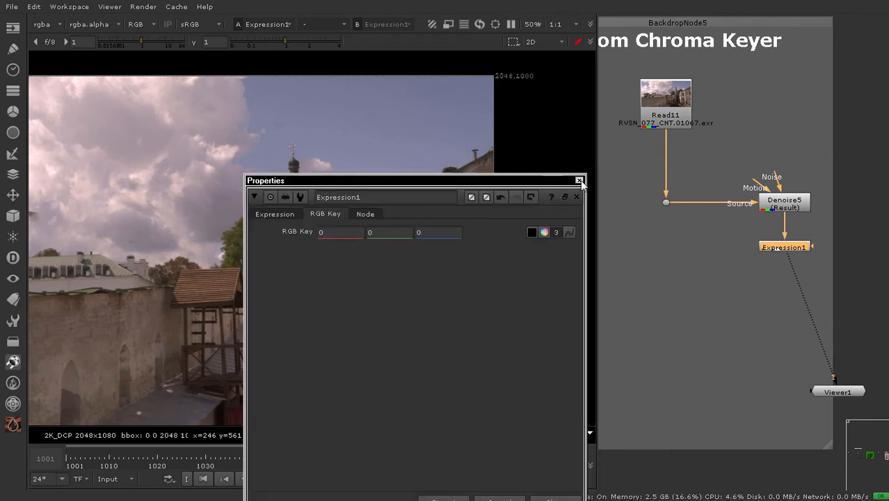
{"action": "left_click", "coordinate": [580, 180]}
{"action": "middle_click_drag", "start_coordinate": [726, 237], "coordinate": [675, 216]}
{"action": "left_click_drag", "start_coordinate": [806, 199], "coordinate": [667, 257]}
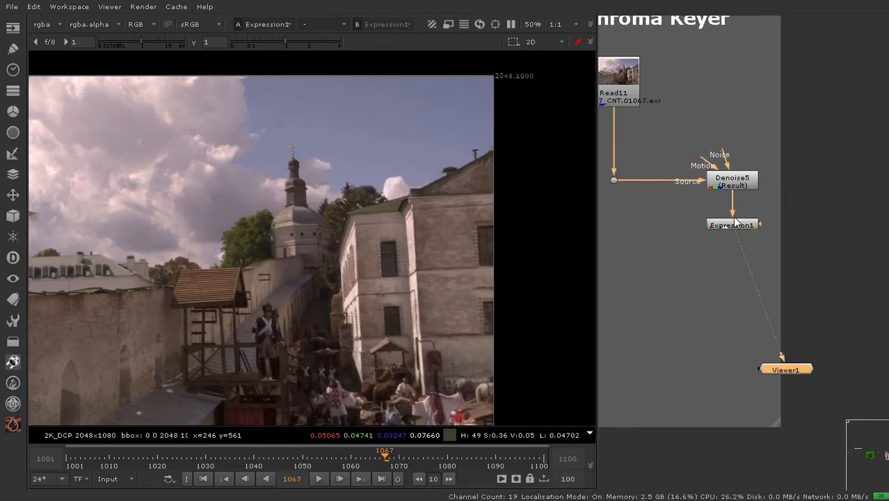
{"action": "left_click_drag", "start_coordinate": [734, 224], "coordinate": [735, 229]}
{"action": "scroll", "coordinate": [334, 226], "scroll_direction": "down", "scroll_amount": 3}
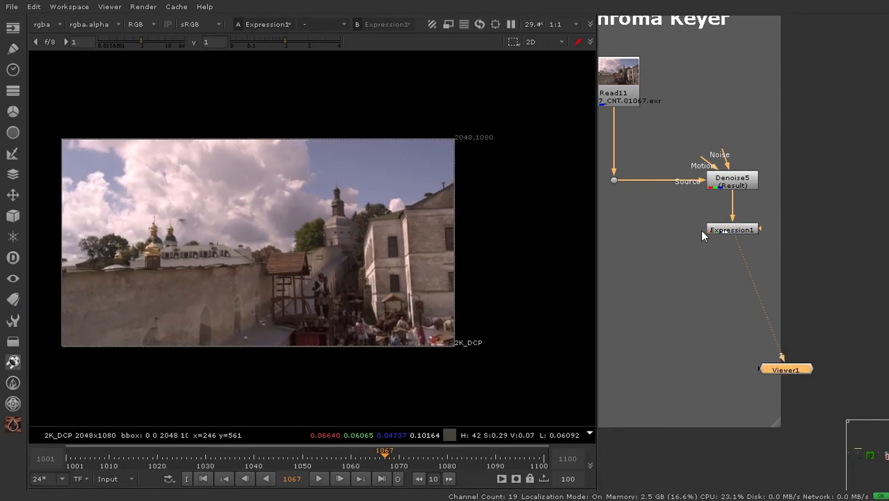
Reopen the Expression node's properties and look at the RGB Key knob's colour wheel and channel sliders
{"action": "scroll", "coordinate": [699, 230], "scroll_direction": "up", "scroll_amount": 2}
{"action": "double_click", "coordinate": [731, 230]}
{"action": "left_click_drag", "start_coordinate": [523, 183], "coordinate": [685, 240]}
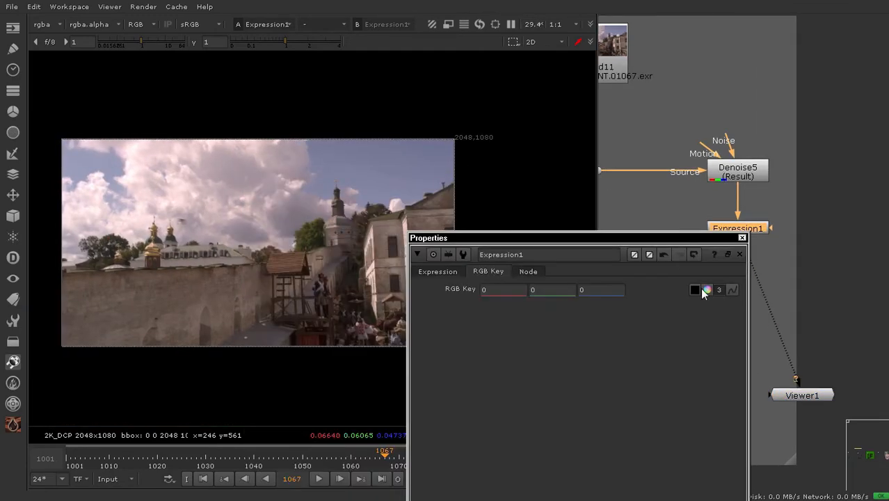
{"action": "left_click", "coordinate": [706, 291]}
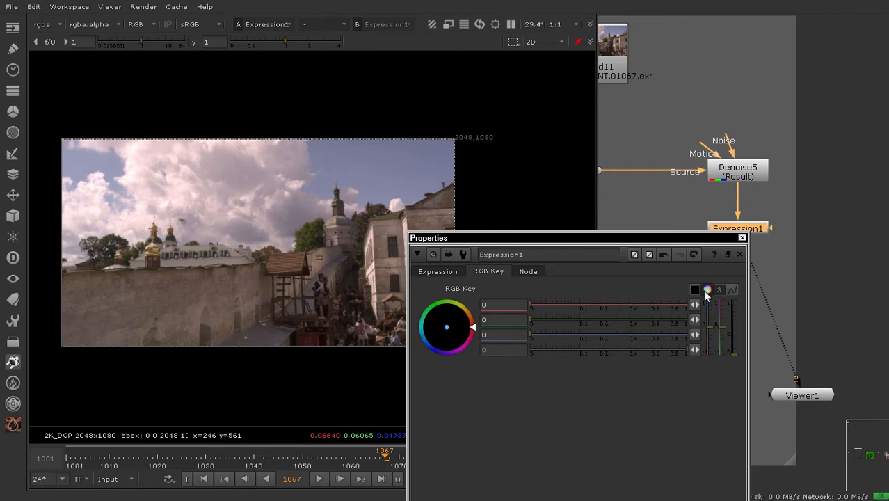
{"action": "left_click", "coordinate": [705, 291]}
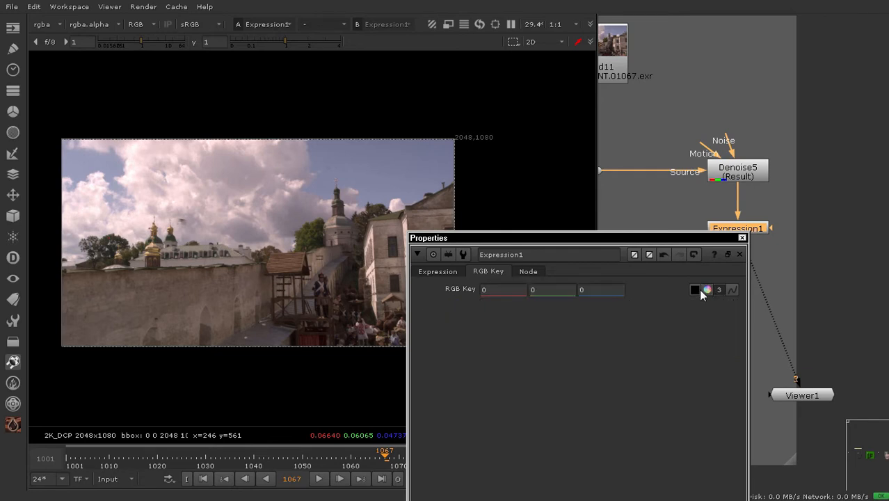
Display the Expression node's alpha channel in the viewer with the full plate in frame
{"action": "scroll", "coordinate": [328, 188], "scroll_direction": "down", "scroll_amount": 1}
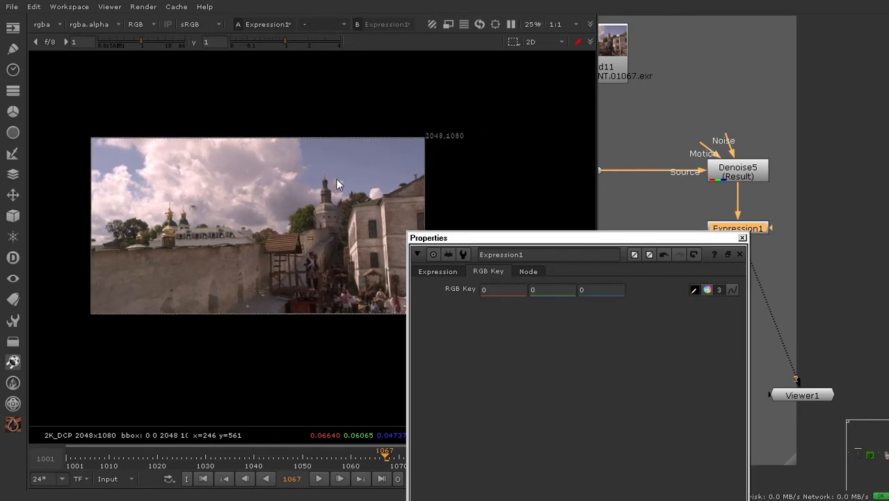
{"action": "key", "text": "a"}
{"action": "middle_click_drag", "start_coordinate": [331, 186], "coordinate": [316, 187]}
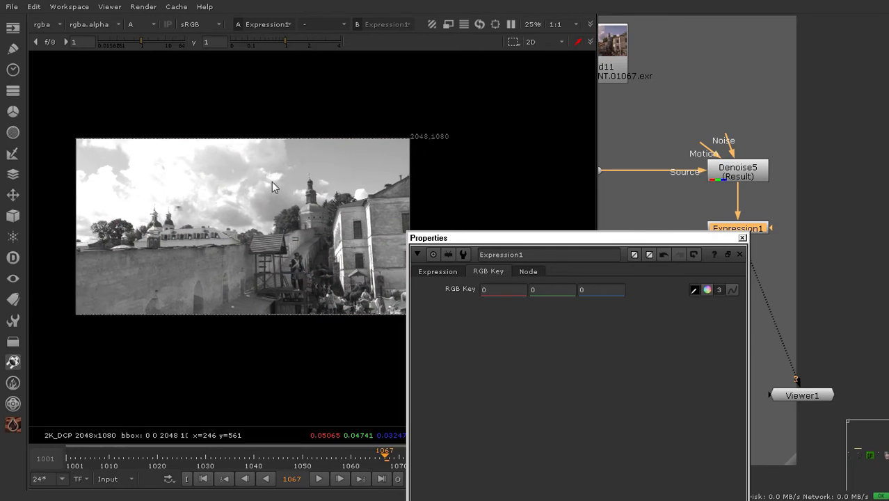
{"action": "scroll", "coordinate": [271, 181], "scroll_direction": "up", "scroll_amount": 1}
{"action": "key", "text": "f"}
Review the alpha colour-distance formula and the R, G and B variable names, and return to the RGB Key knob
{"action": "left_click", "coordinate": [439, 272]}
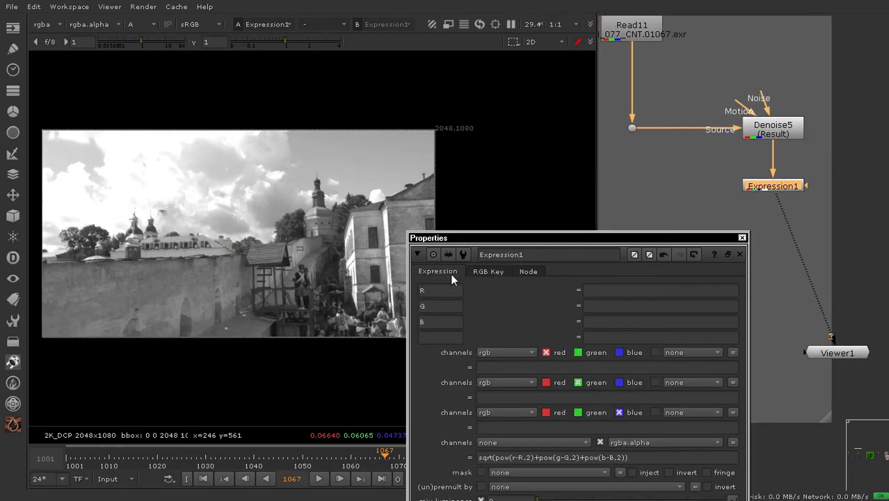
{"action": "left_click_drag", "start_coordinate": [476, 457], "coordinate": [523, 457]}
{"action": "left_click_drag", "start_coordinate": [608, 457], "coordinate": [420, 452]}
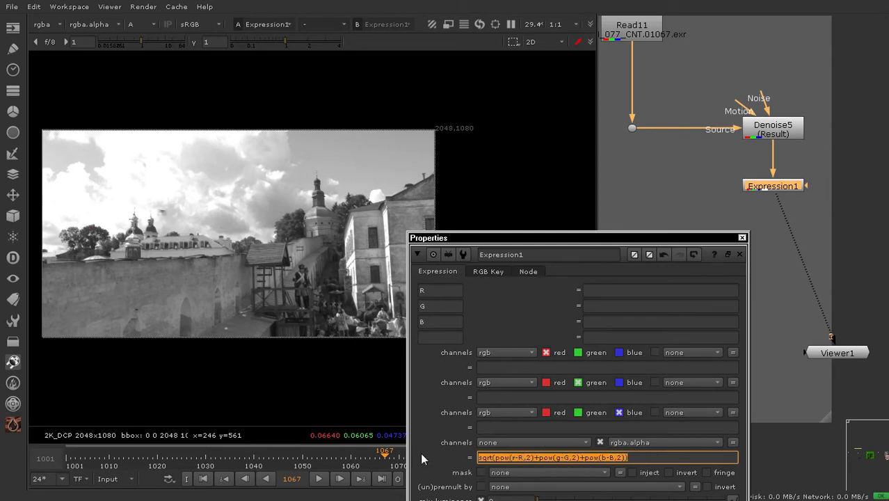
{"action": "left_click", "coordinate": [428, 290]}
{"action": "left_click", "coordinate": [434, 306]}
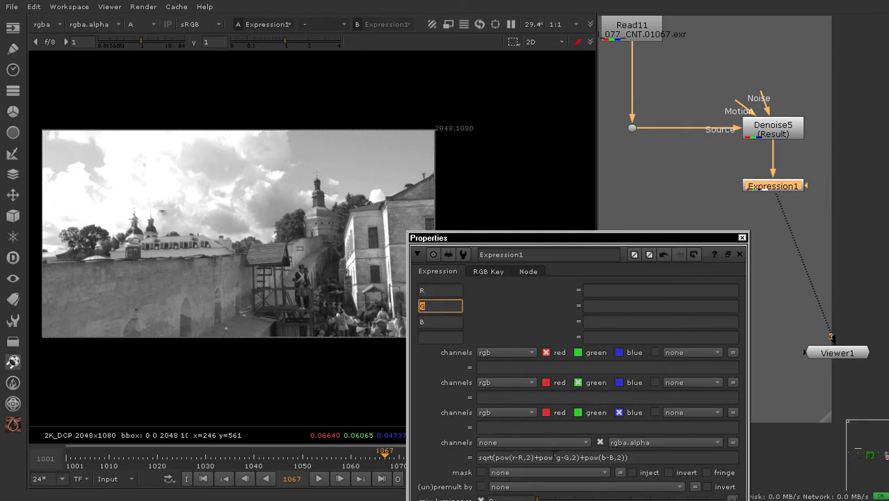
{"action": "left_click", "coordinate": [440, 322]}
{"action": "left_click", "coordinate": [488, 271]}
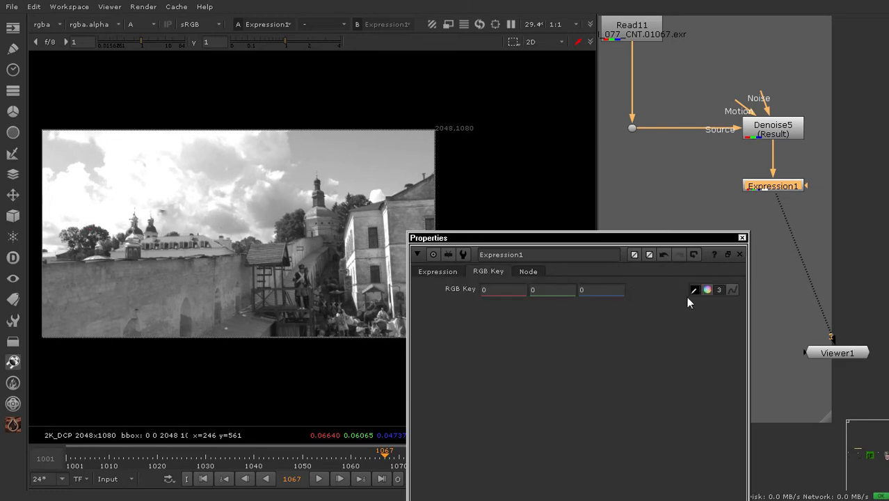
Try sampling the RGB Key colour from the area around the tower, the clouds and the clear sky beside the cross
{"action": "scroll", "coordinate": [287, 192], "scroll_direction": "up", "scroll_amount": 1}
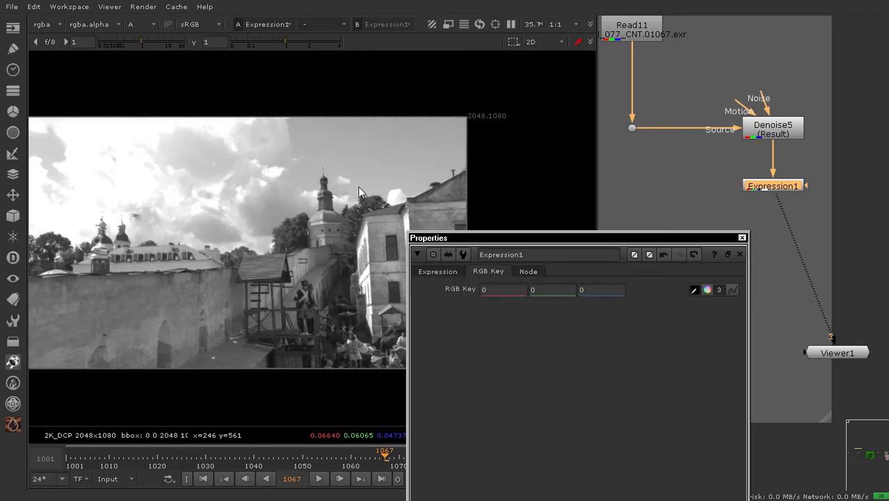
{"action": "left_click_drag", "start_coordinate": [357, 187], "coordinate": [342, 240], "text": "ctrl"}
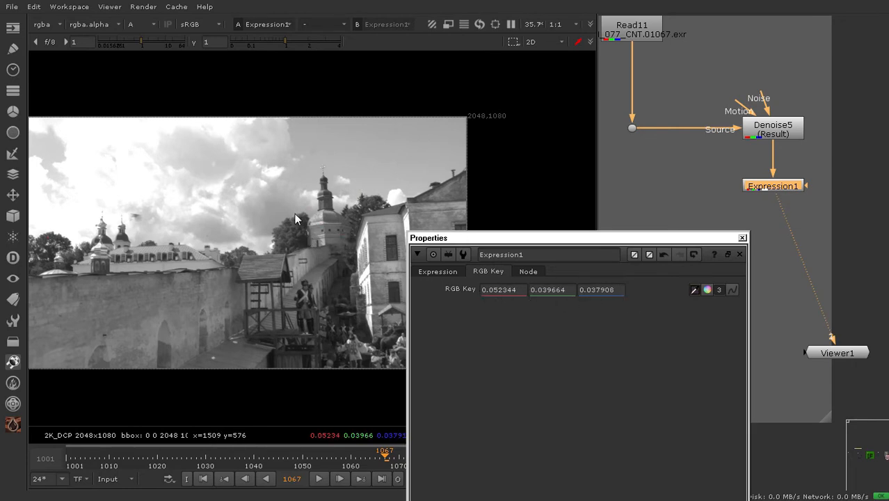
{"action": "left_click_drag", "start_coordinate": [330, 206], "coordinate": [219, 198], "text": "ctrl"}
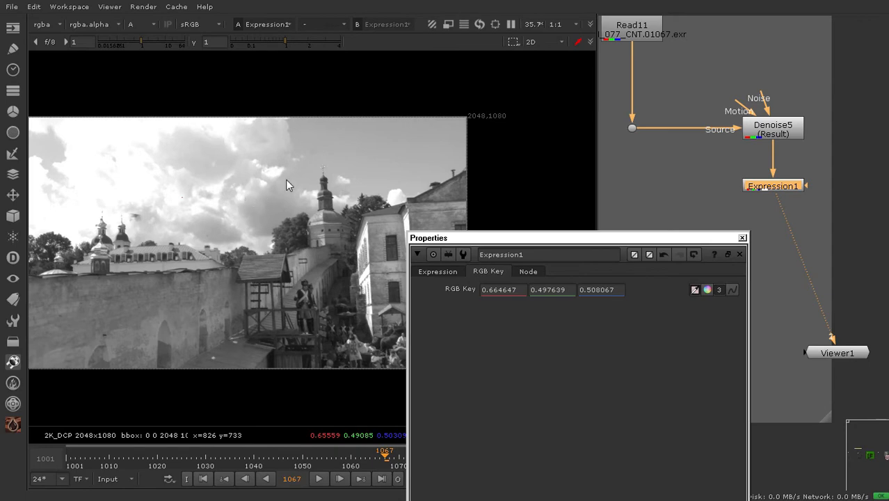
{"action": "scroll", "coordinate": [312, 179], "scroll_direction": "up", "scroll_amount": 6}
{"action": "left_click", "coordinate": [397, 175], "text": "ctrl"}
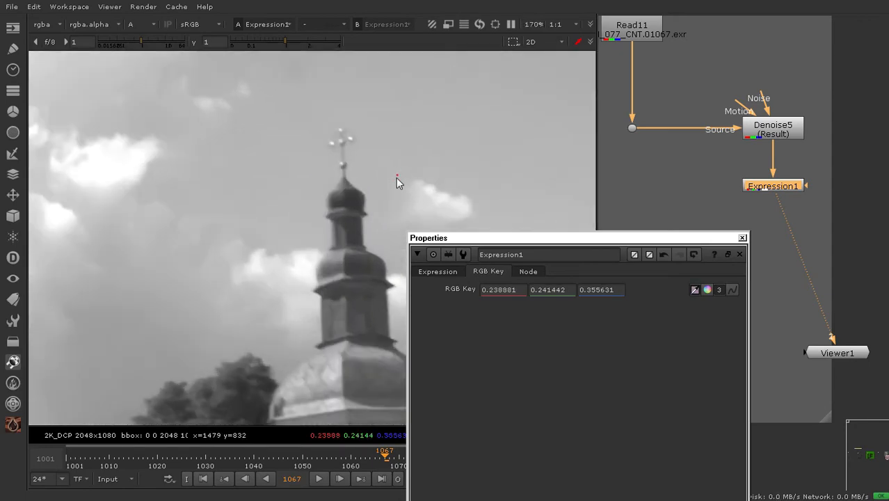
{"action": "scroll", "coordinate": [313, 179], "scroll_direction": "down", "scroll_amount": 2}
Sample the RGB Key colour from the church tower's dark upper section, setting it to 0.04565, 0.031785, 0.028733
{"action": "left_click", "coordinate": [337, 194], "text": "ctrl"}
{"action": "scroll", "coordinate": [356, 194], "scroll_direction": "up", "scroll_amount": 2}
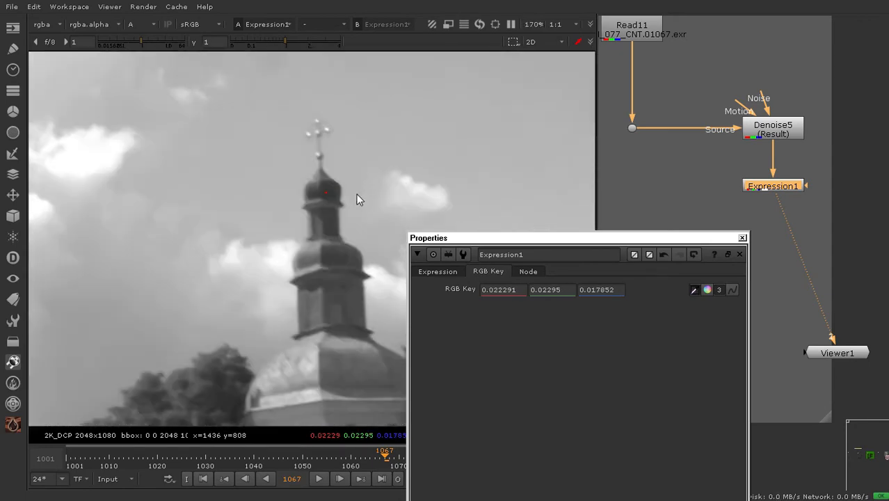
{"action": "middle_click_drag", "start_coordinate": [386, 196], "coordinate": [325, 177]}
{"action": "left_click_drag", "start_coordinate": [260, 198], "coordinate": [260, 179], "text": "ctrl"}
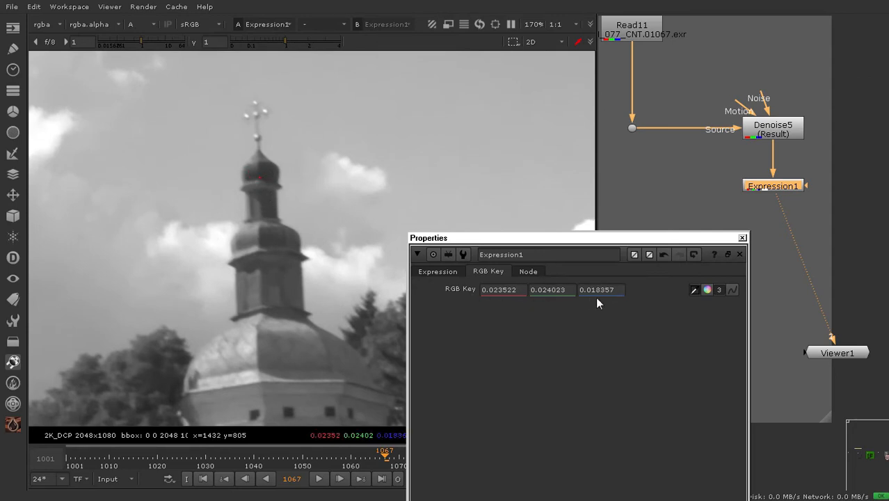
{"action": "left_click_drag", "start_coordinate": [283, 242], "coordinate": [268, 278], "text": "ctrl"}
{"action": "scroll", "coordinate": [320, 217], "scroll_direction": "down", "scroll_amount": 3}
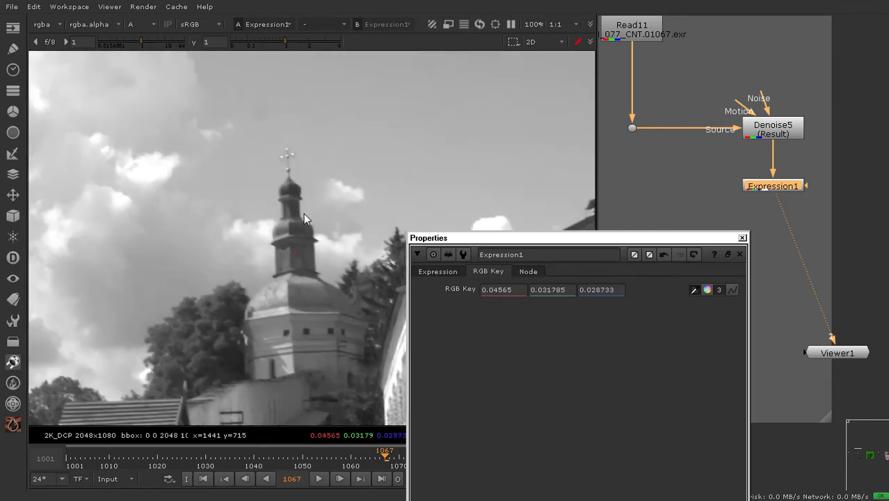
{"action": "scroll", "coordinate": [317, 207], "scroll_direction": "up", "scroll_amount": 2}
{"action": "mouse_move", "coordinate": [304, 213]}
{"action": "middle_mouse_down"}
{"action": "mouse_move", "coordinate": [317, 195]}
{"action": "mouse_move", "coordinate": [307, 205]}
{"action": "middle_mouse_up"}
Review the empty R, G and B variable rows and resample the RGB Key from the church tower's middle ledge, giving 0.167238, 0.137024, 0.107204
{"action": "left_click_drag", "start_coordinate": [484, 238], "coordinate": [507, 178]}
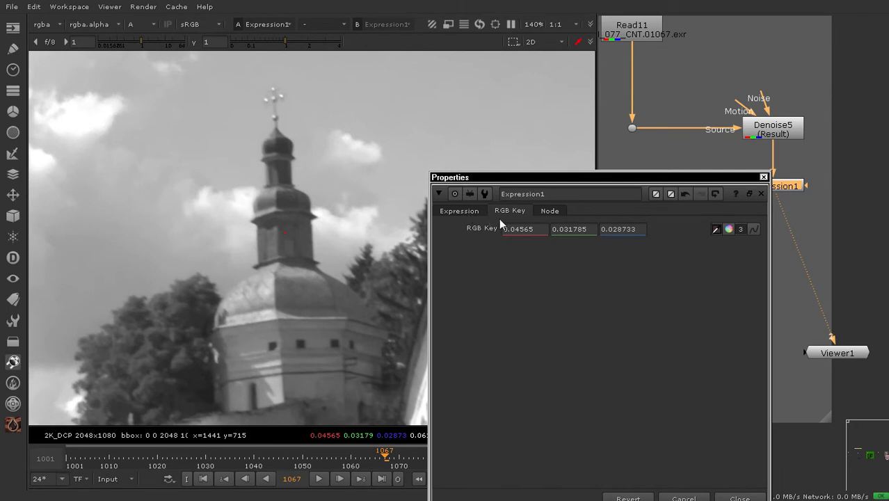
{"action": "left_click", "coordinate": [480, 210]}
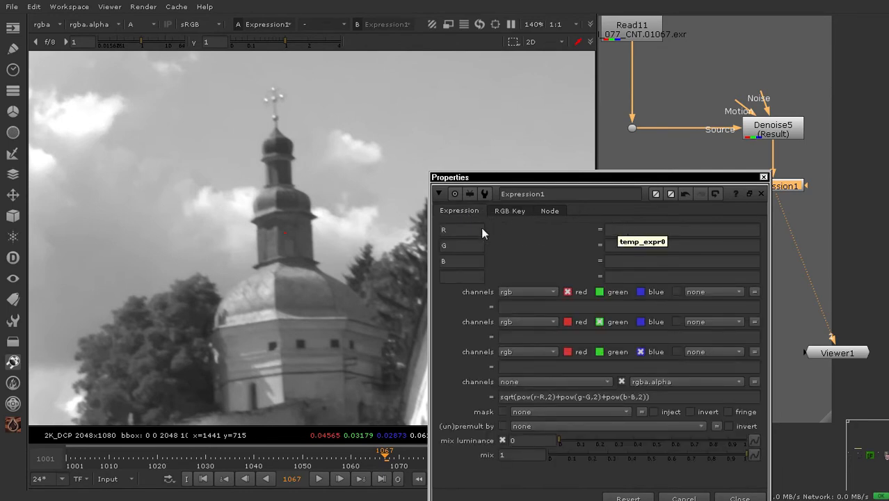
{"action": "left_click", "coordinate": [521, 213]}
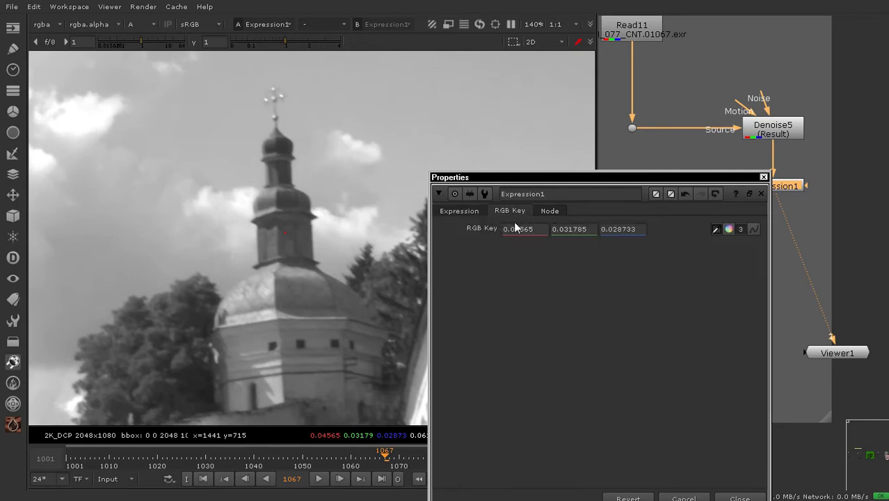
{"action": "left_click", "coordinate": [470, 212]}
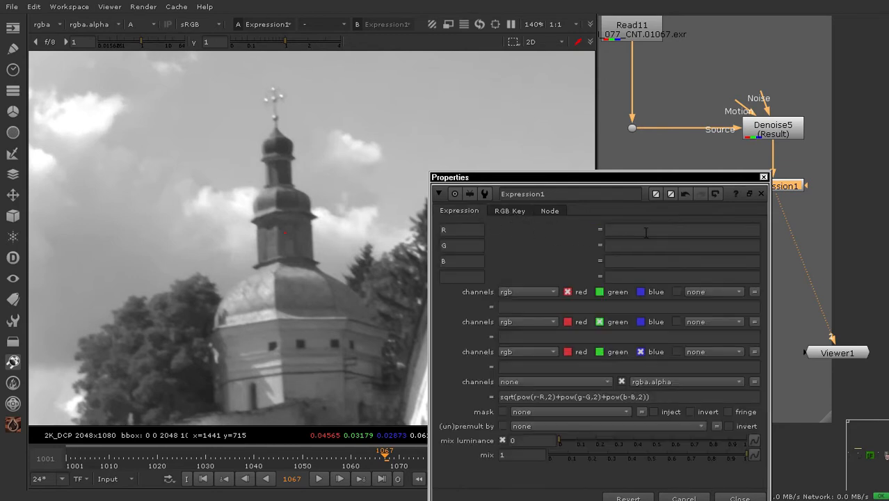
{"action": "left_click", "coordinate": [616, 234]}
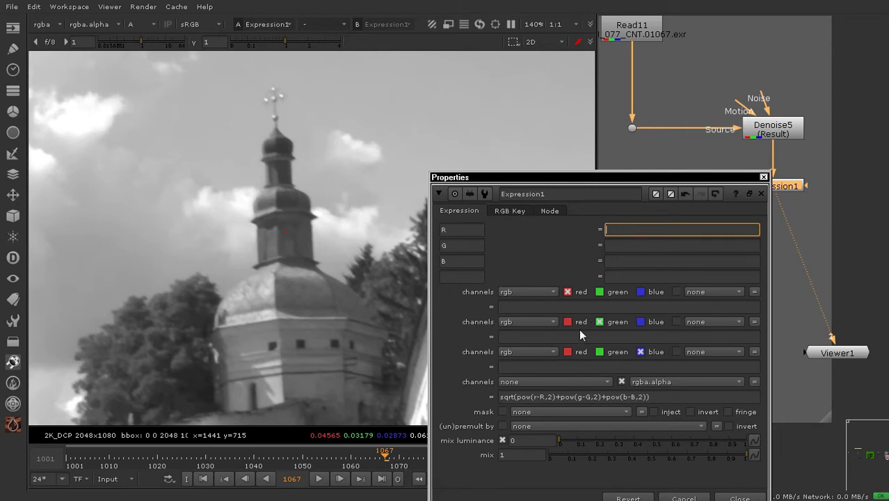
{"action": "left_click", "coordinate": [514, 210]}
{"action": "left_click", "coordinate": [715, 229]}
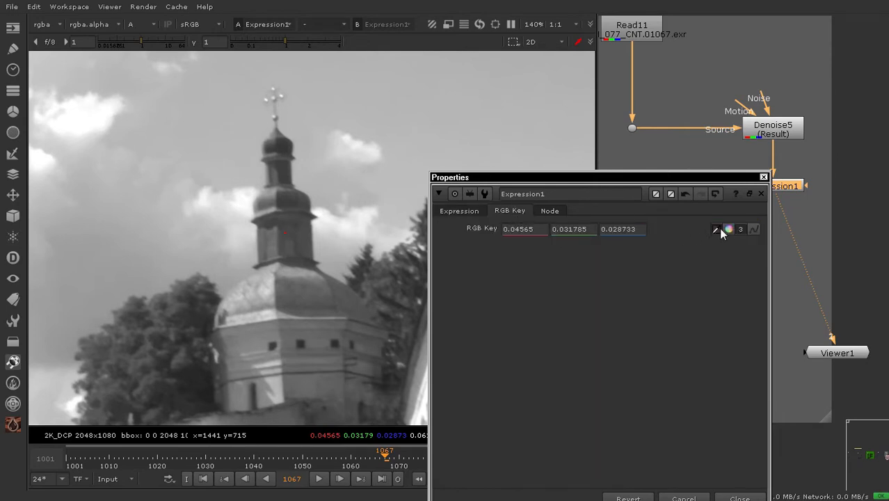
{"action": "left_click", "coordinate": [279, 225], "text": "ctrl"}
{"action": "left_click", "coordinate": [273, 212], "text": "ctrl"}
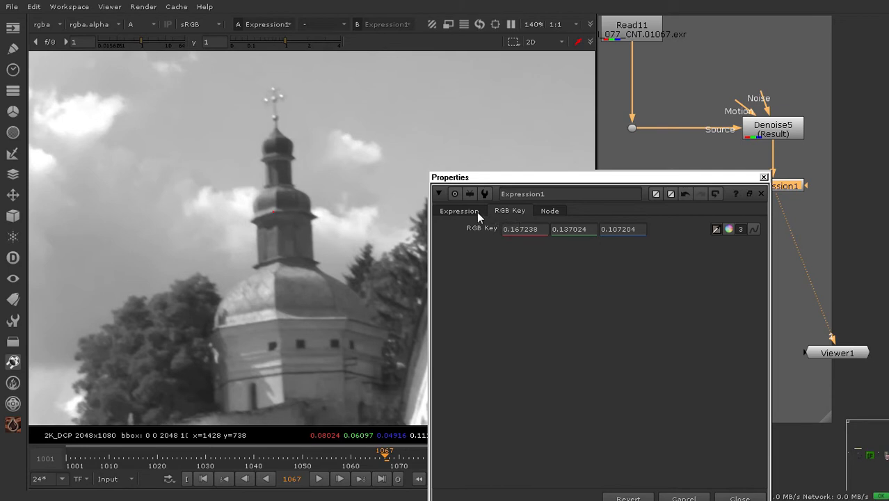
{"action": "scroll", "coordinate": [293, 211], "scroll_direction": "down", "scroll_amount": 3}
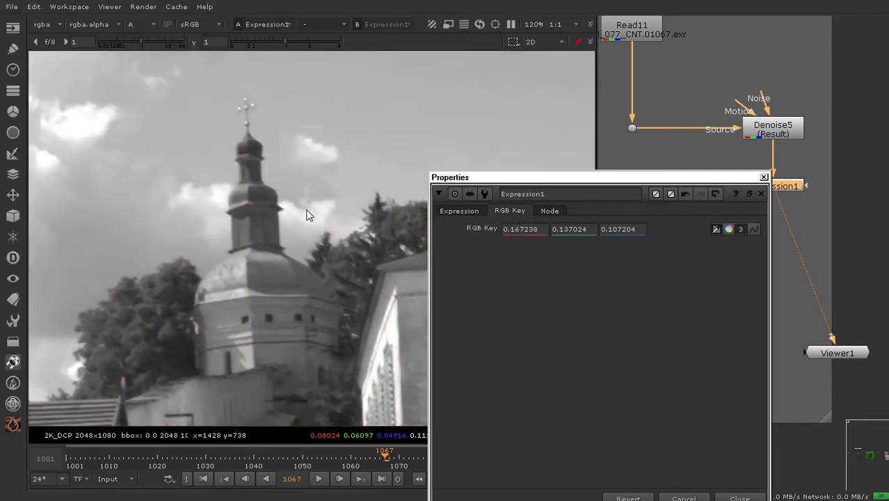
Look up the RGB Key knob's internal name and define the R variable as rgbkey.r
{"action": "left_click", "coordinate": [459, 211]}
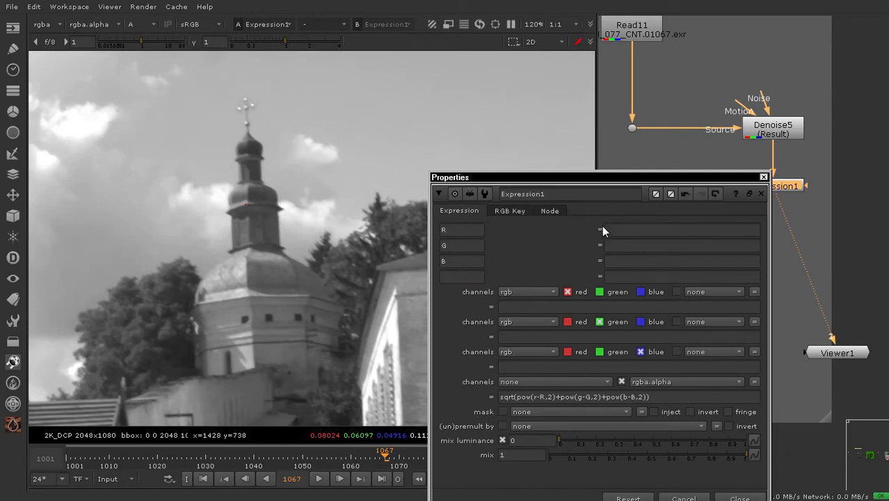
{"action": "left_click", "coordinate": [516, 211]}
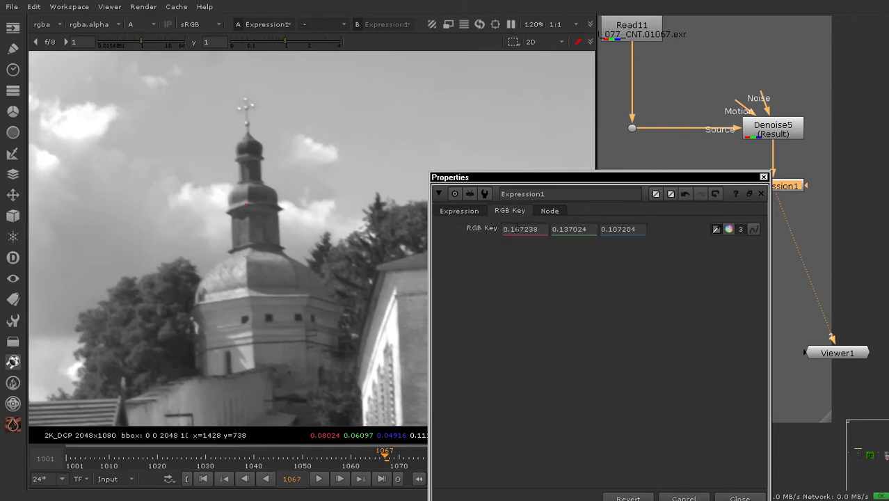
{"action": "left_click", "coordinate": [461, 211]}
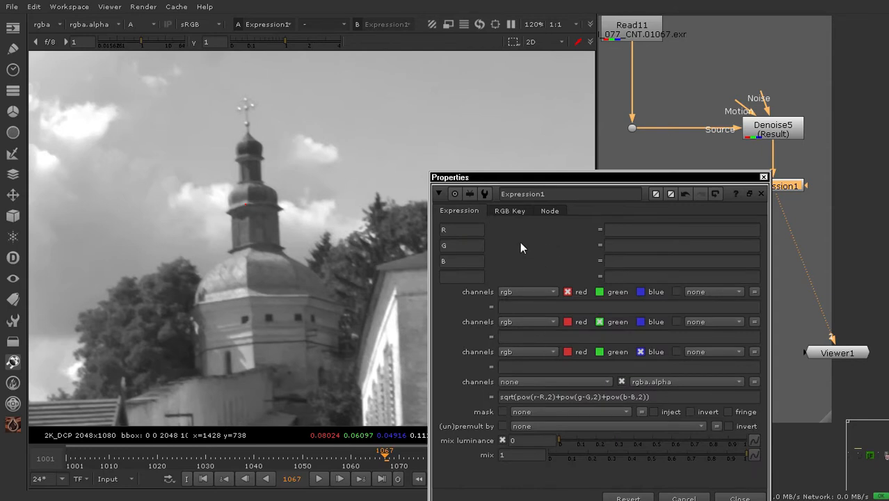
{"action": "left_click", "coordinate": [509, 211]}
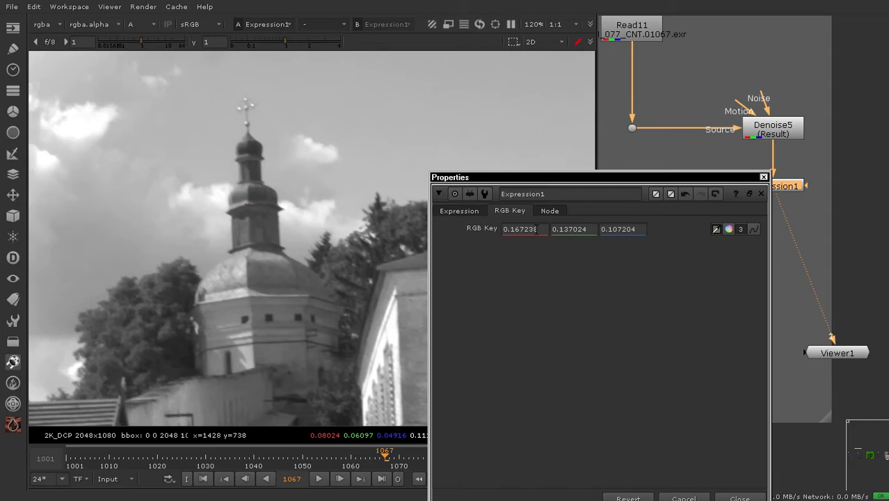
{"action": "left_click", "coordinate": [473, 211]}
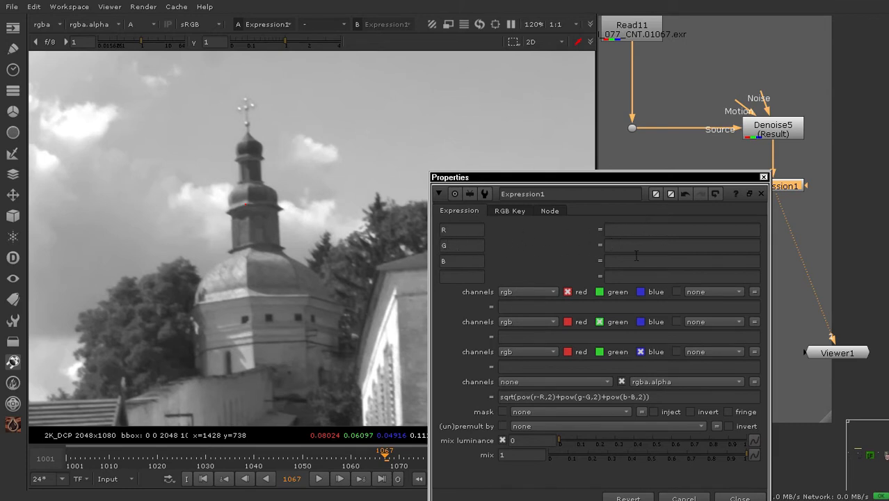
{"action": "left_click", "coordinate": [521, 213]}
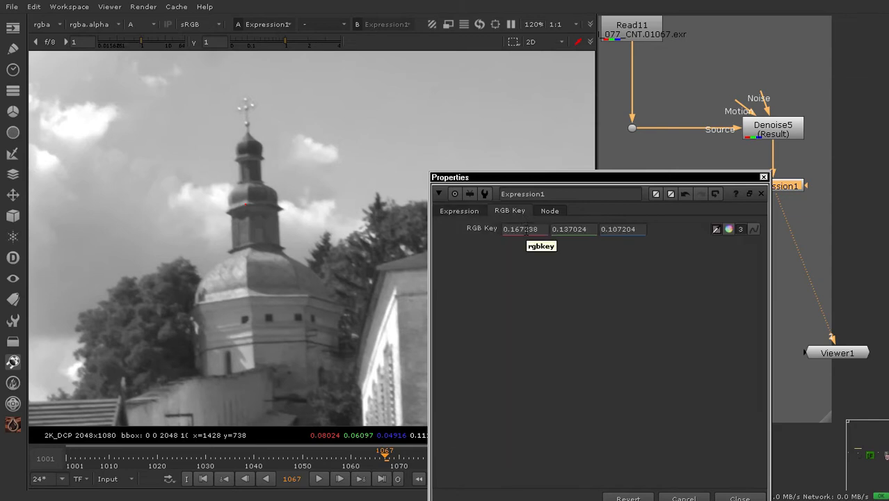
{"action": "left_click", "coordinate": [469, 211]}
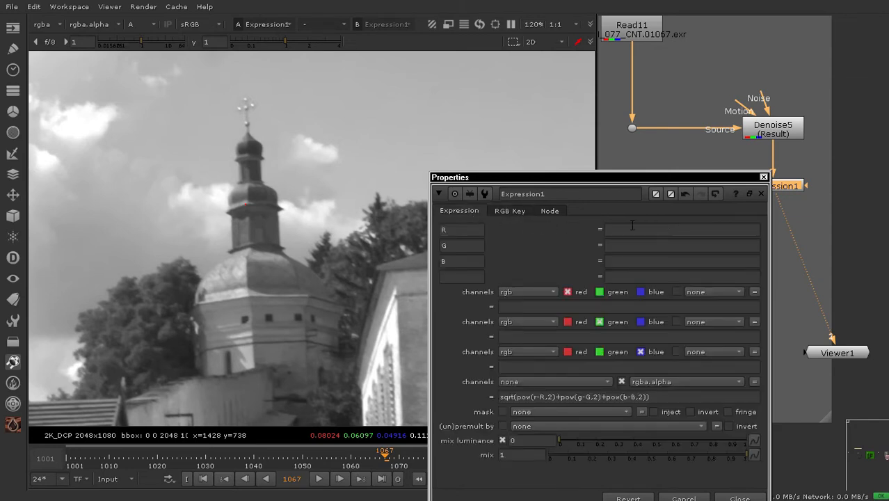
{"action": "left_click", "coordinate": [632, 229]}
{"action": "type", "text": "rgb"}
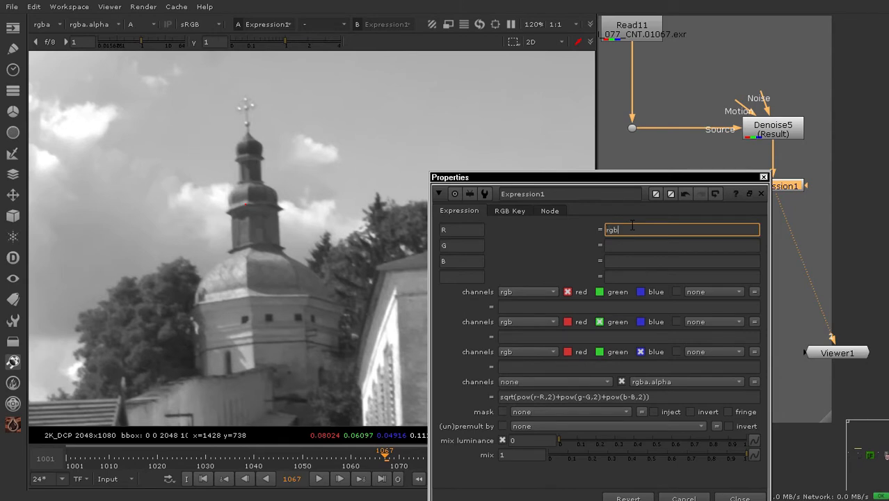
{"action": "type", "text": "key"}
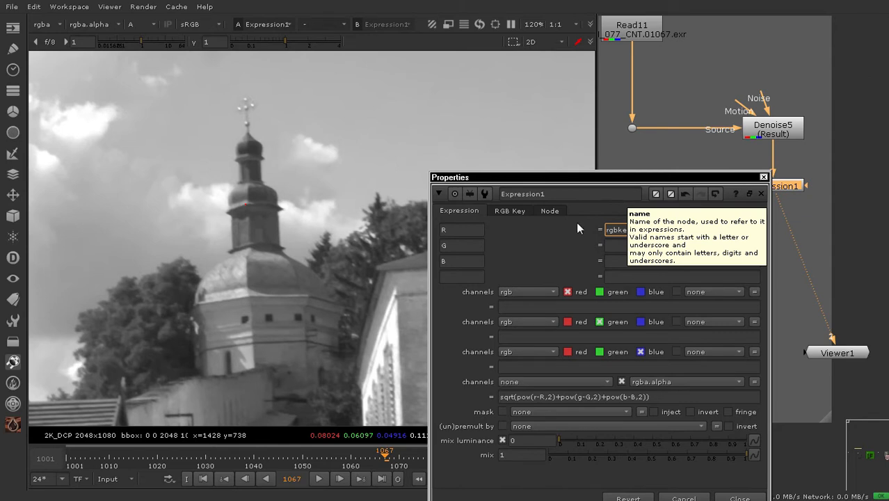
{"action": "type", "text": ".r"}
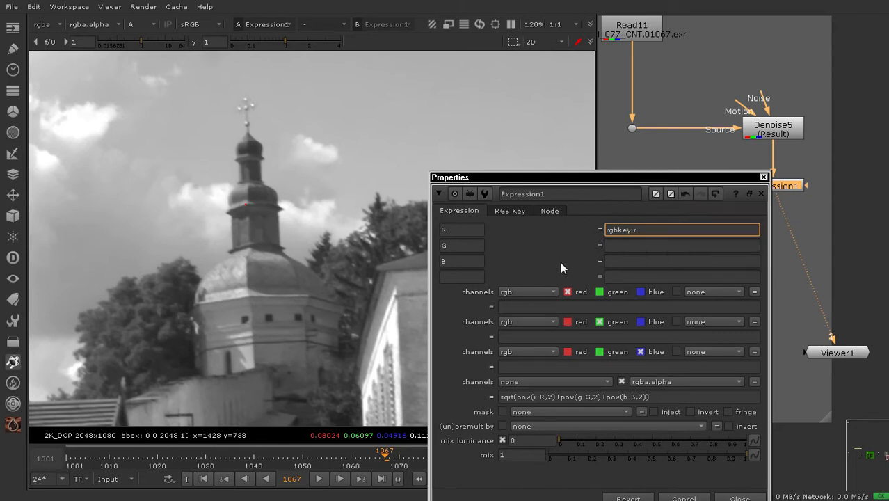
Define the G variable as rgbkey.g and the B variable as rgbkey.b
{"action": "left_click", "coordinate": [635, 245]}
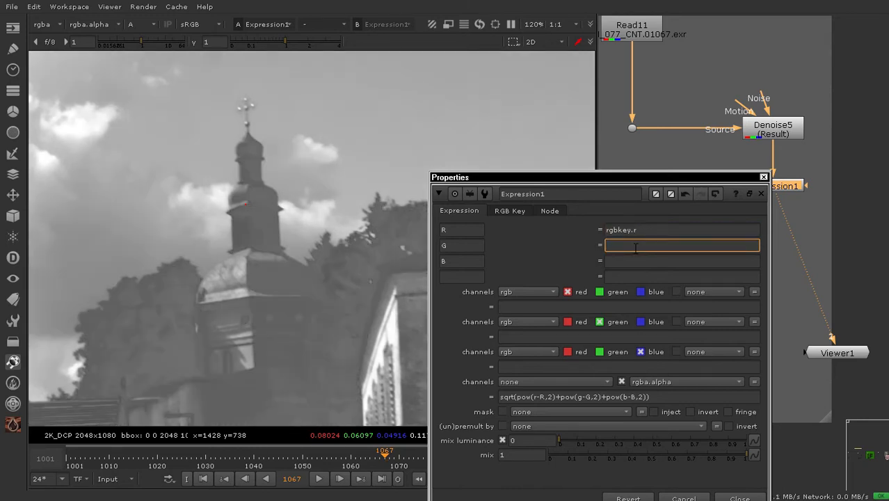
{"action": "type", "text": "rgb.g"}
{"action": "left_click", "coordinate": [616, 245]}
{"action": "type", "text": "key.g"}
{"action": "left_click", "coordinate": [638, 260]}
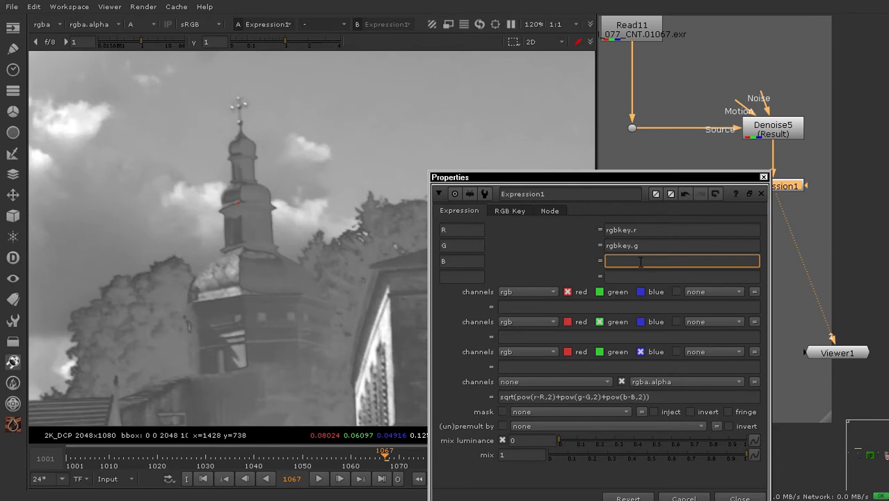
{"action": "type", "text": "rgbkey.b"}
{"action": "key", "text": "Return"}
Try sampling the RGB Key across the sky to the church dome, ending on 0.270888, 0.20612, 0.179917
{"action": "scroll", "coordinate": [336, 207], "scroll_direction": "down", "scroll_amount": 1}
{"action": "scroll", "coordinate": [336, 207], "scroll_direction": "down", "scroll_amount": 6}
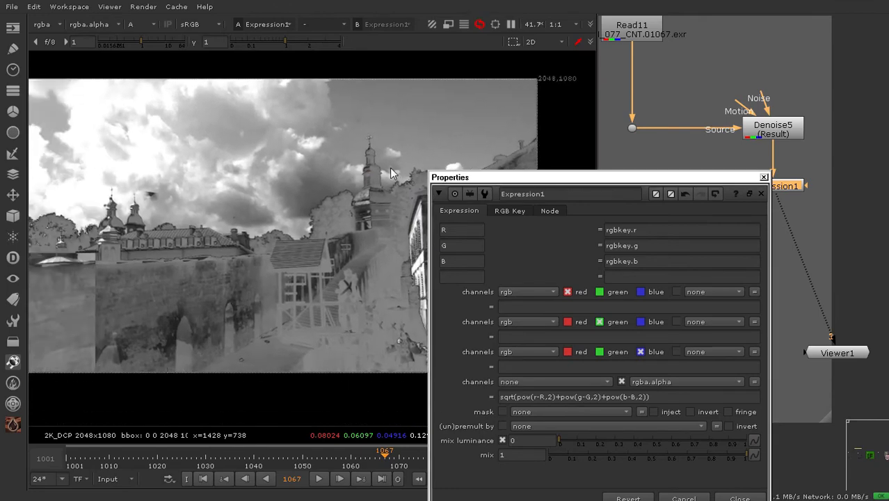
{"action": "middle_click_drag", "start_coordinate": [364, 176], "coordinate": [338, 180]}
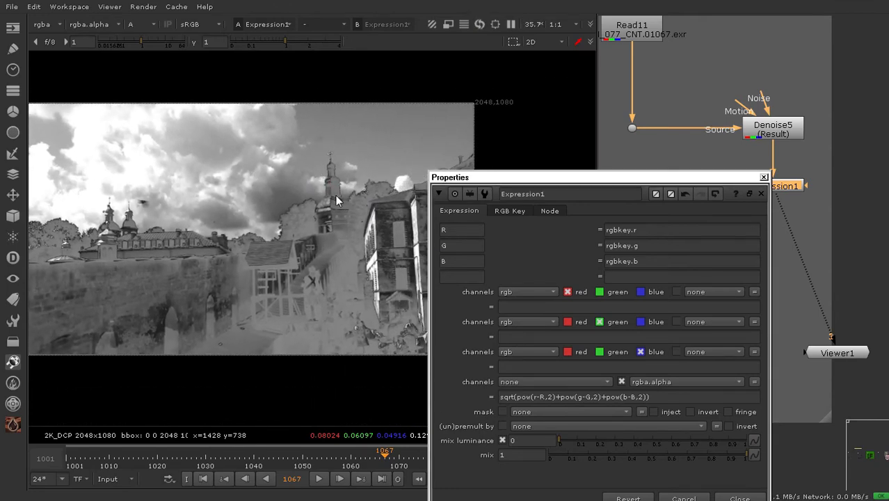
{"action": "left_click", "coordinate": [510, 211]}
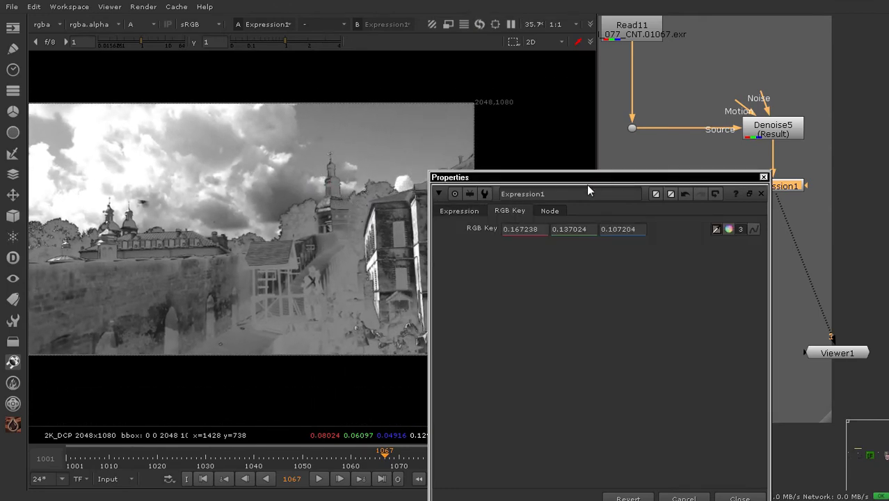
{"action": "left_click_drag", "start_coordinate": [587, 180], "coordinate": [555, 187]}
{"action": "scroll", "coordinate": [333, 194], "scroll_direction": "up", "scroll_amount": 2}
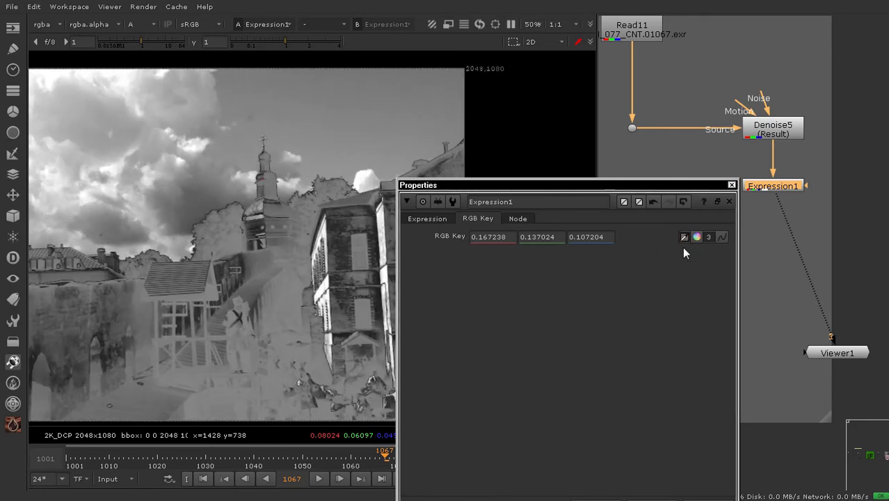
{"action": "left_click_drag", "start_coordinate": [375, 206], "coordinate": [261, 216], "text": "ctrl"}
{"action": "scroll", "coordinate": [304, 226], "scroll_direction": "down", "scroll_amount": 3}
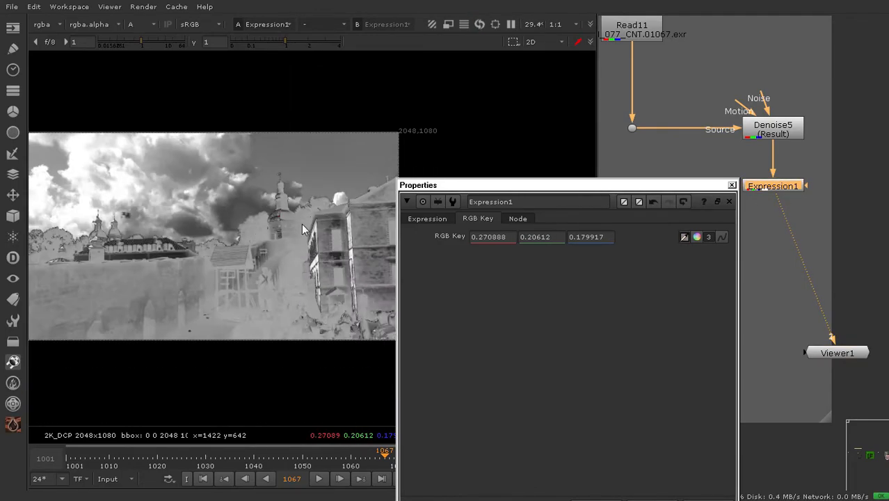
Compare the keyed alpha with the colour image around the church tower and the tree beside it
{"action": "left_click_drag", "start_coordinate": [581, 289], "coordinate": [601, 316]}
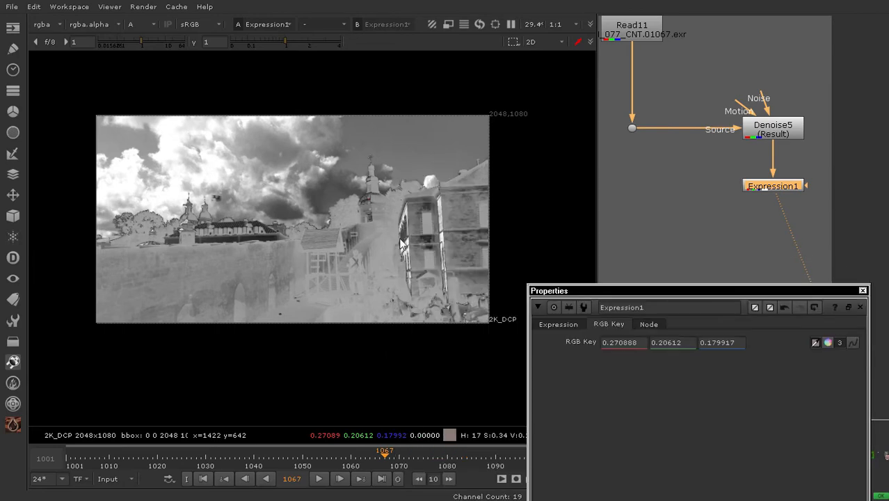
{"action": "scroll", "coordinate": [203, 215], "scroll_direction": "up", "scroll_amount": 3}
{"action": "middle_click_drag", "start_coordinate": [378, 205], "coordinate": [332, 207]}
{"action": "scroll", "coordinate": [343, 198], "scroll_direction": "up", "scroll_amount": 7}
{"action": "scroll", "coordinate": [275, 205], "scroll_direction": "down", "scroll_amount": 2}
{"action": "middle_click_drag", "start_coordinate": [248, 228], "coordinate": [268, 194]}
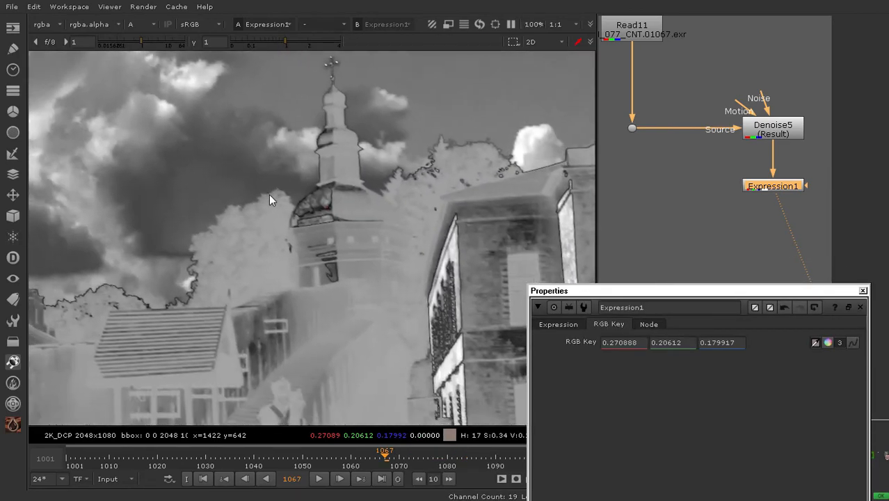
{"action": "key", "text": "a"}
{"action": "key", "text": "a"}
{"action": "scroll", "coordinate": [228, 232], "scroll_direction": "up", "scroll_amount": 2}
{"action": "key", "text": "a"}
{"action": "scroll", "coordinate": [284, 258], "scroll_direction": "down", "scroll_amount": 2}
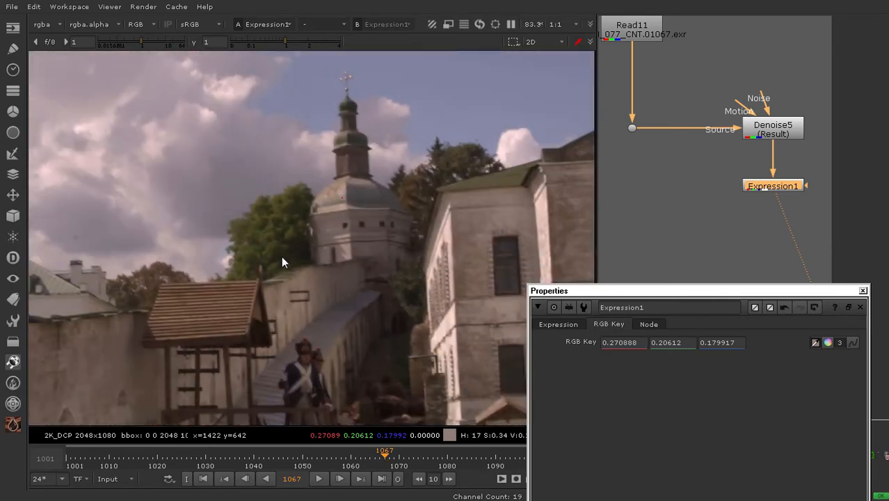
{"action": "scroll", "coordinate": [278, 246], "scroll_direction": "up", "scroll_amount": 3}
{"action": "key", "text": "a"}
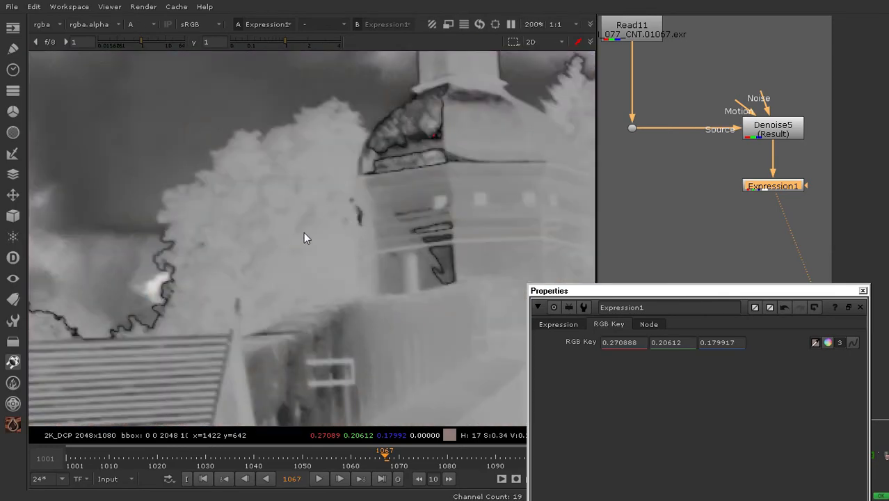
Sample the RGB Key from the tree beside the tower, setting it to 0.056048, 0.053508, 0.016914, and close the Expression properties
{"action": "left_click_drag", "start_coordinate": [303, 238], "coordinate": [268, 222], "text": "ctrl"}
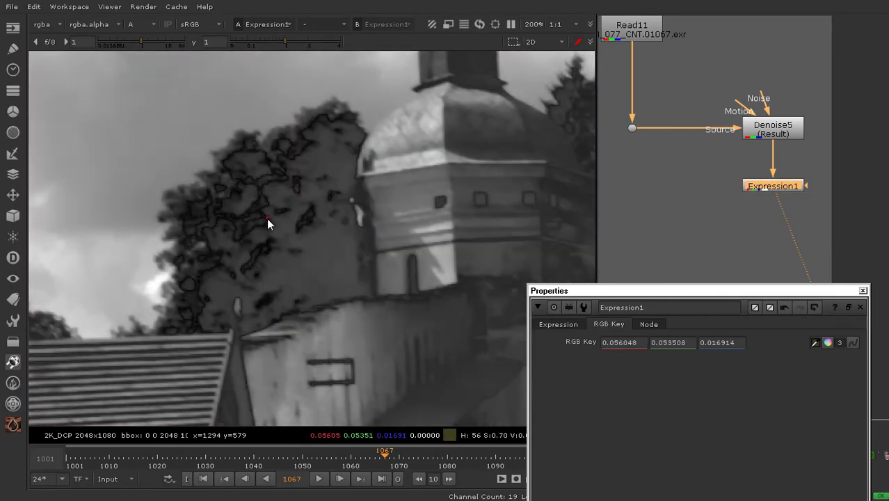
{"action": "scroll", "coordinate": [363, 193], "scroll_direction": "down", "scroll_amount": 5}
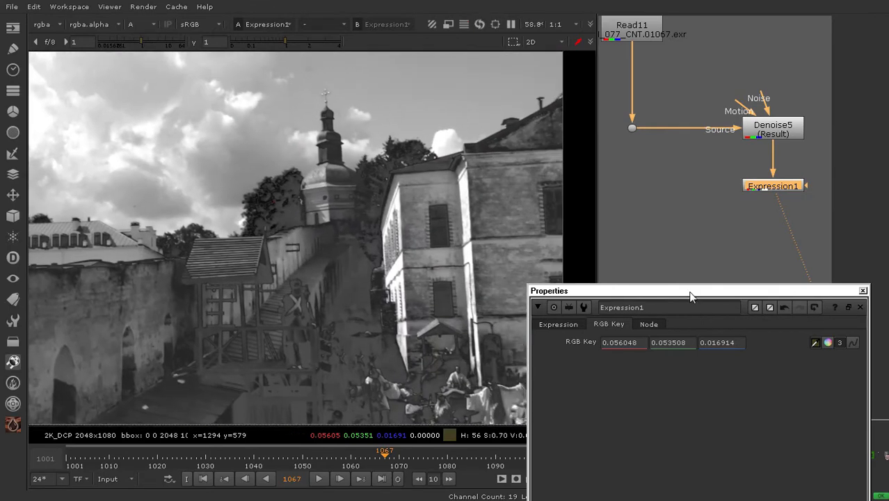
{"action": "left_click_drag", "start_coordinate": [690, 292], "coordinate": [649, 294]}
{"action": "left_click", "coordinate": [730, 292]}
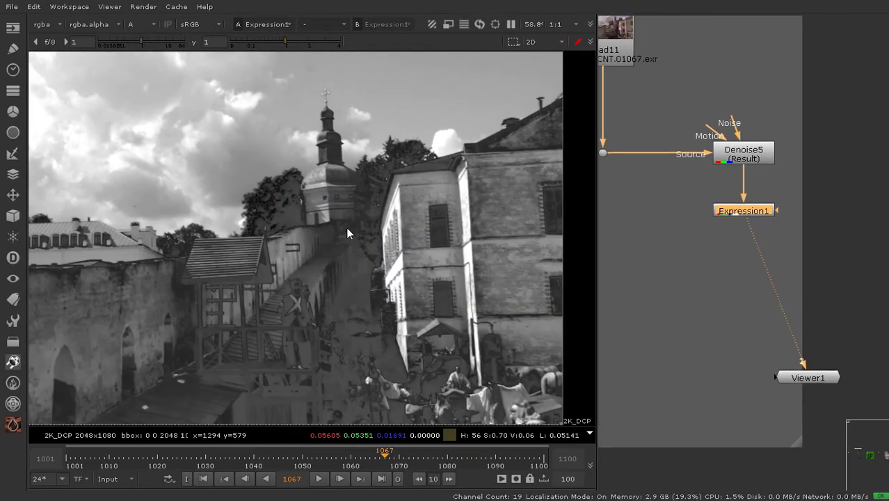
{"action": "scroll", "coordinate": [346, 226], "scroll_direction": "up", "scroll_amount": 2}
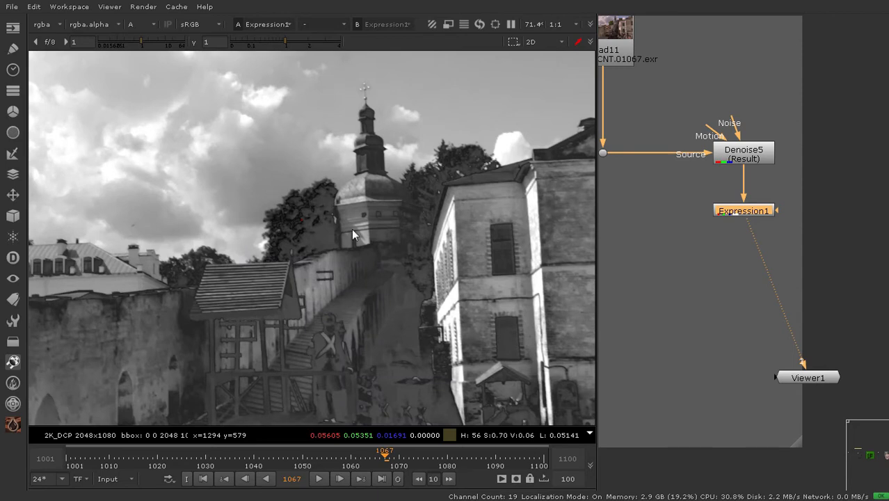
Add an Invert node after Expression1 in the node graph
{"action": "scroll", "coordinate": [779, 223], "scroll_direction": "up", "scroll_amount": 3}
{"action": "key", "text": "Tab"}
{"action": "type", "text": "i"}
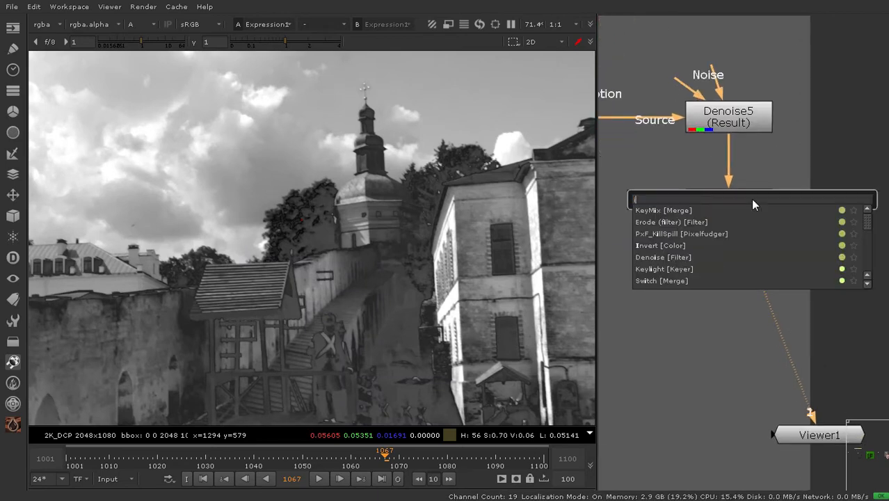
{"action": "type", "text": "bc"}
{"action": "key", "text": "BackSpace"}
{"action": "key", "text": "BackSpace"}
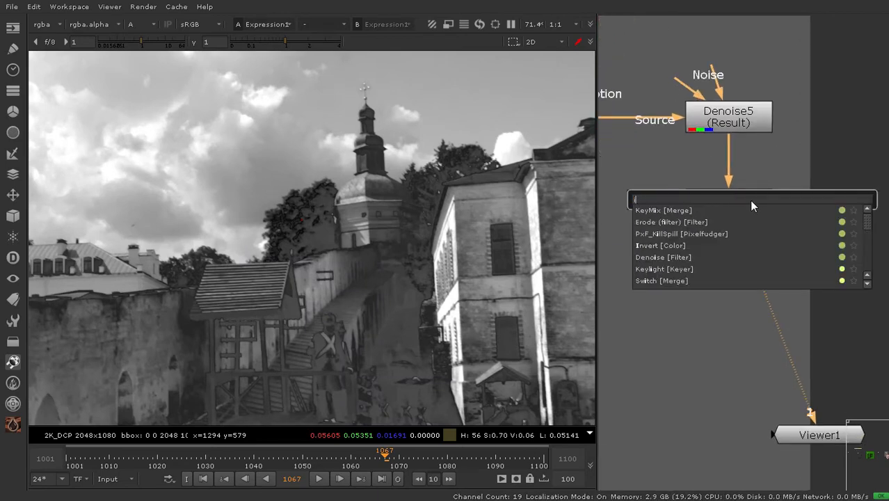
{"action": "type", "text": "nver"}
{"action": "key", "text": "Return"}
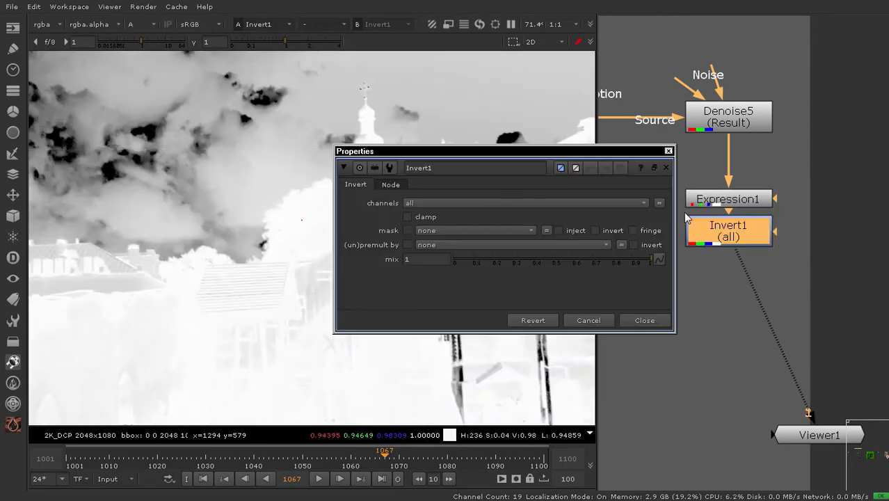
Move the Invert properties clear of the image and space the Invert node slightly below Expression1
{"action": "scroll", "coordinate": [235, 211], "scroll_direction": "down", "scroll_amount": 2}
{"action": "left_click_drag", "start_coordinate": [418, 157], "coordinate": [472, 297]}
{"action": "scroll", "coordinate": [376, 213], "scroll_direction": "down", "scroll_amount": 1}
{"action": "middle_click_drag", "start_coordinate": [340, 215], "coordinate": [396, 233]}
{"action": "scroll", "coordinate": [368, 217], "scroll_direction": "up", "scroll_amount": 2}
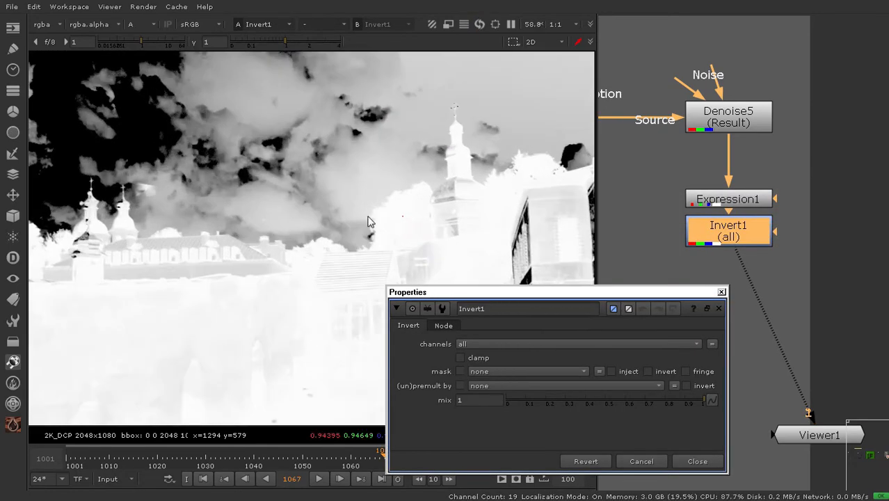
{"action": "left_click_drag", "start_coordinate": [726, 233], "coordinate": [724, 252]}
{"action": "left_click", "coordinate": [733, 217]}
{"action": "left_click", "coordinate": [735, 253]}
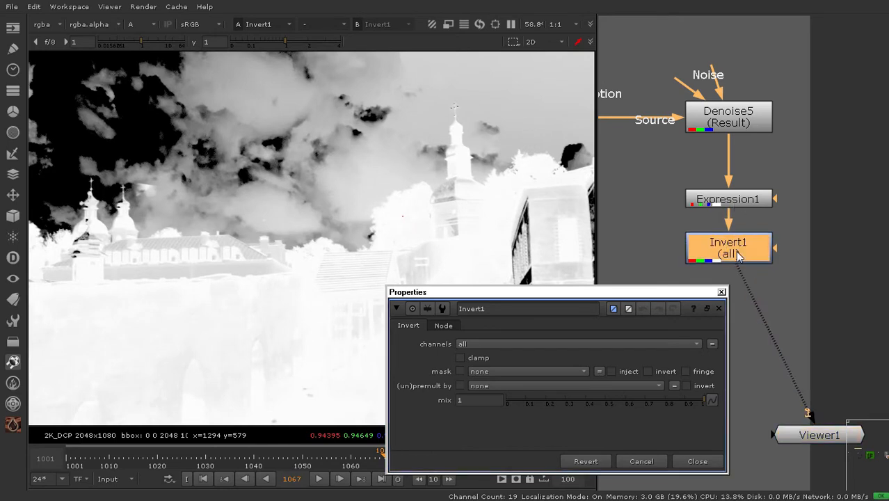
Open the Expression1 properties and place them clear of the keyed image
{"action": "left_click", "coordinate": [736, 217]}
{"action": "double_click", "coordinate": [737, 205]}
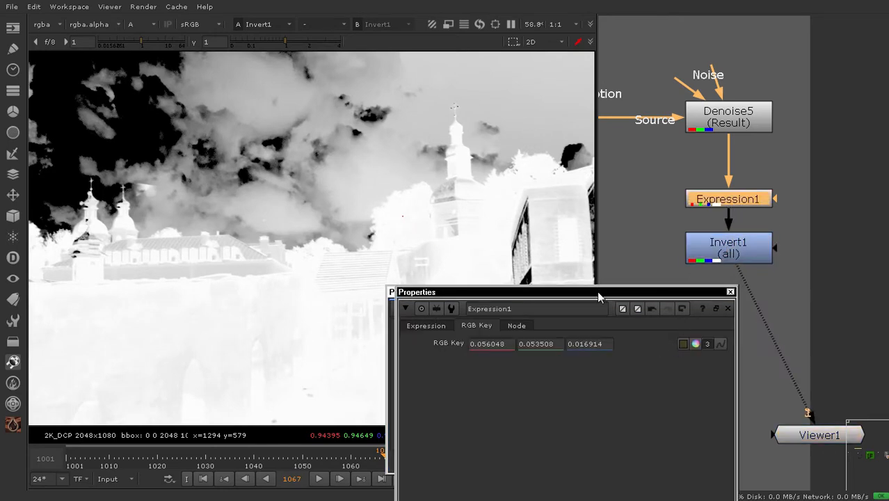
{"action": "left_click_drag", "start_coordinate": [600, 297], "coordinate": [694, 259]}
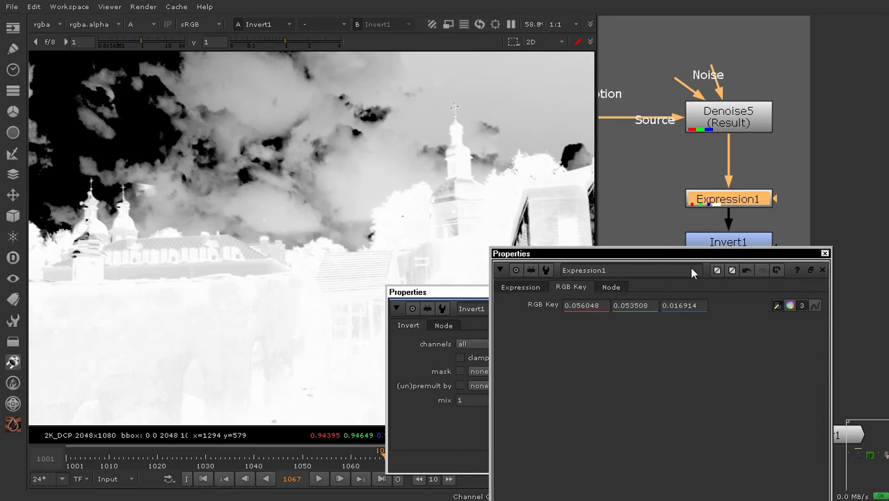
Try sampling the RGB Key from the sky, the wooden roof and the building facade, ending on 0.038929, 0.031053, 0.025149
{"action": "scroll", "coordinate": [425, 178], "scroll_direction": "up", "scroll_amount": 1}
{"action": "left_click_drag", "start_coordinate": [389, 228], "coordinate": [175, 171], "text": "ctrl"}
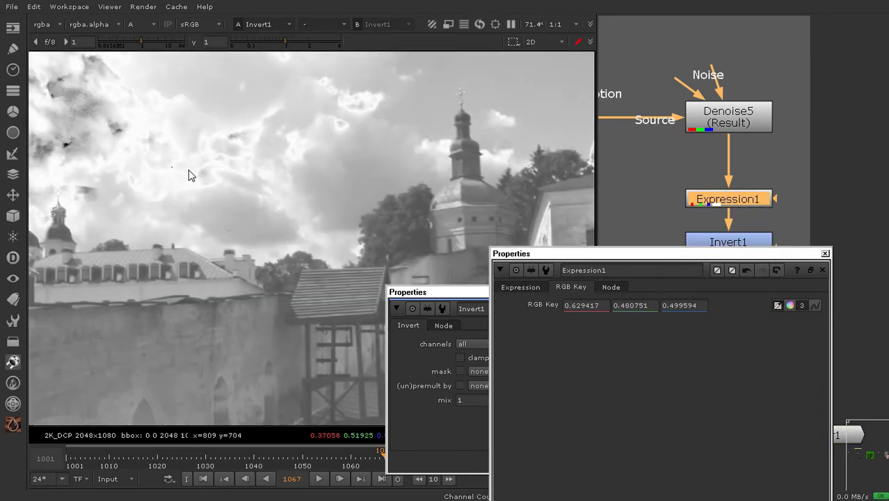
{"action": "scroll", "coordinate": [264, 191], "scroll_direction": "down", "scroll_amount": 3}
{"action": "left_click_drag", "start_coordinate": [263, 190], "coordinate": [298, 237], "text": "ctrl"}
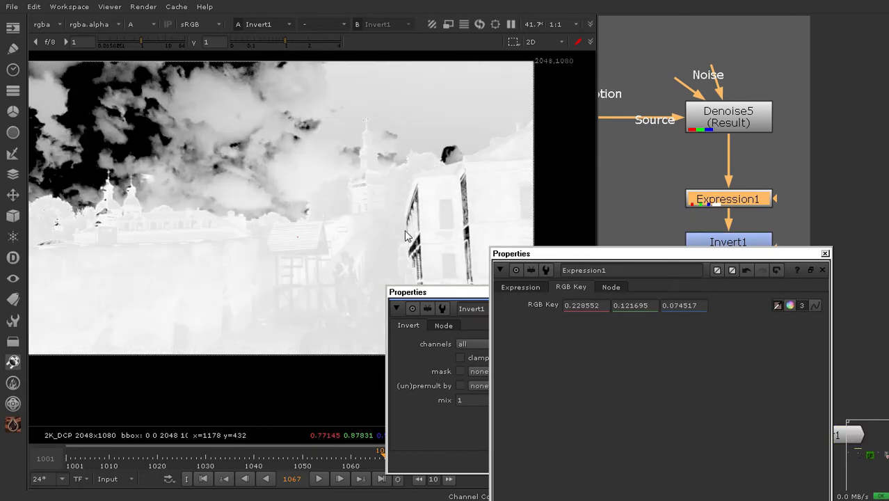
{"action": "left_click_drag", "start_coordinate": [408, 238], "coordinate": [416, 249], "text": "ctrl"}
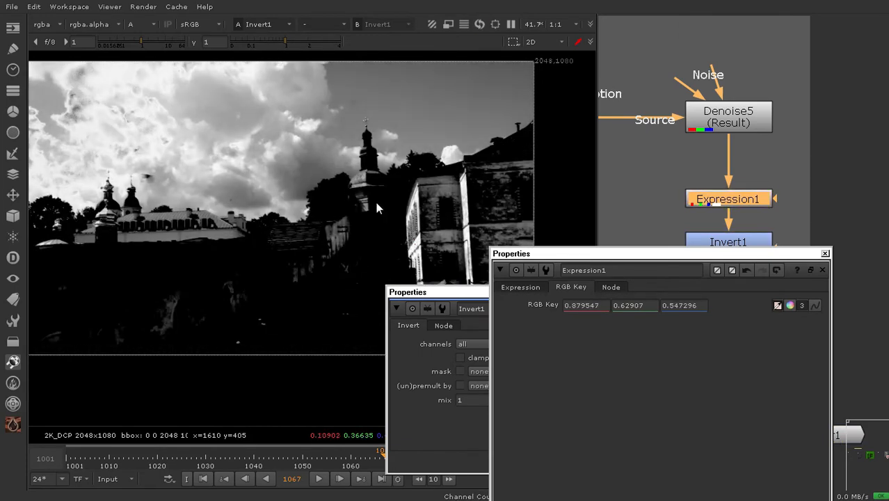
{"action": "scroll", "coordinate": [377, 208], "scroll_direction": "up", "scroll_amount": 4}
{"action": "left_click_drag", "start_coordinate": [389, 216], "coordinate": [348, 200], "text": "ctrl"}
{"action": "scroll", "coordinate": [360, 201], "scroll_direction": "down", "scroll_amount": 3}
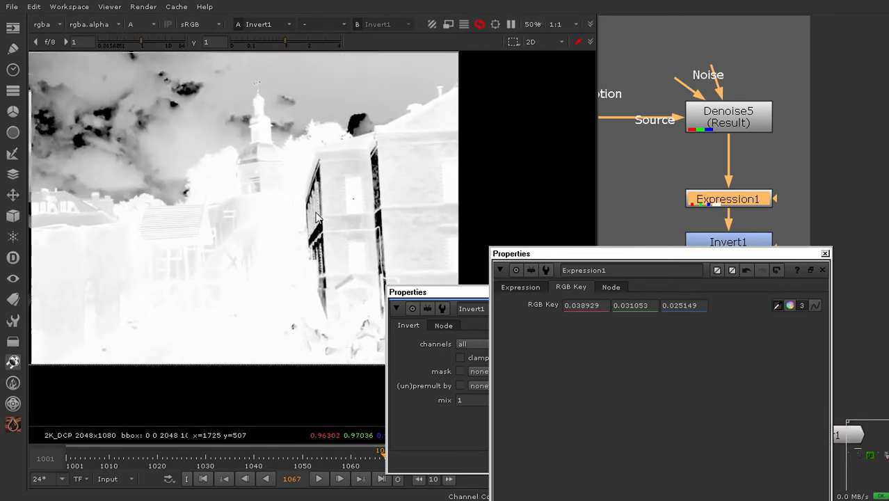
Try sampling the RGB Key from the tree beside the small twin domes, setting it to 0.046556, 0.043647, 0.030302
{"action": "middle_click_drag", "start_coordinate": [233, 208], "coordinate": [369, 205]}
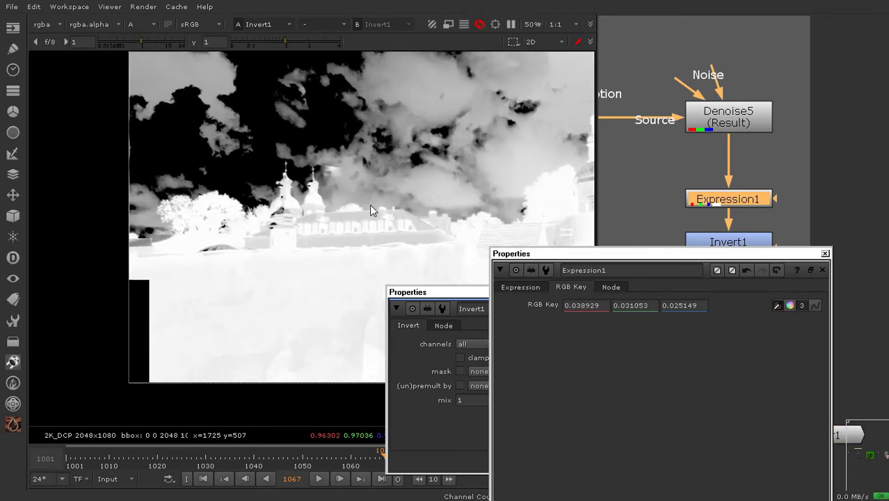
{"action": "scroll", "coordinate": [270, 209], "scroll_direction": "up", "scroll_amount": 2}
{"action": "mouse_move", "coordinate": [194, 214]}
{"action": "middle_mouse_down"}
{"action": "mouse_move", "coordinate": [247, 205]}
{"action": "mouse_move", "coordinate": [208, 211]}
{"action": "middle_mouse_up"}
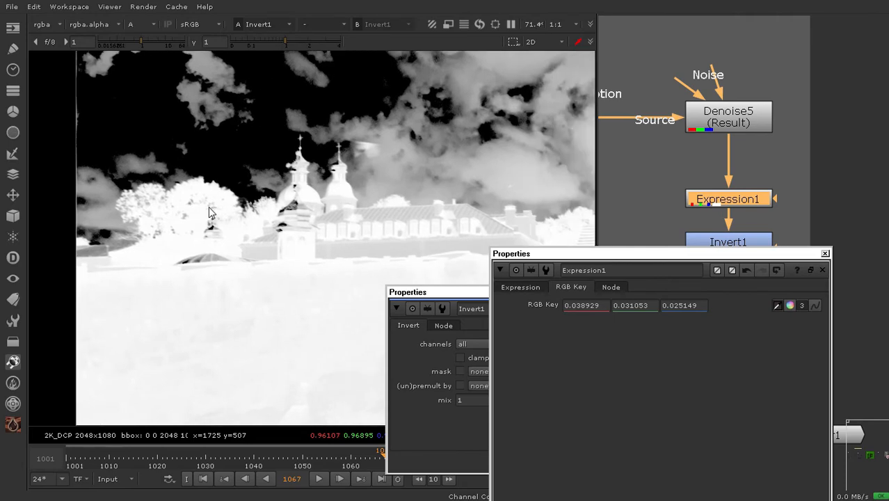
{"action": "scroll", "coordinate": [192, 209], "scroll_direction": "up", "scroll_amount": 1}
{"action": "mouse_move", "coordinate": [168, 191]}
{"action": "left_mouse_down", "text": "ctrl"}
{"action": "mouse_move", "coordinate": [179, 196]}
{"action": "mouse_move", "coordinate": [156, 205]}
{"action": "mouse_move", "coordinate": [180, 195]}
{"action": "left_mouse_up", "text": "ctrl"}
{"action": "scroll", "coordinate": [183, 193], "scroll_direction": "down", "scroll_amount": 4}
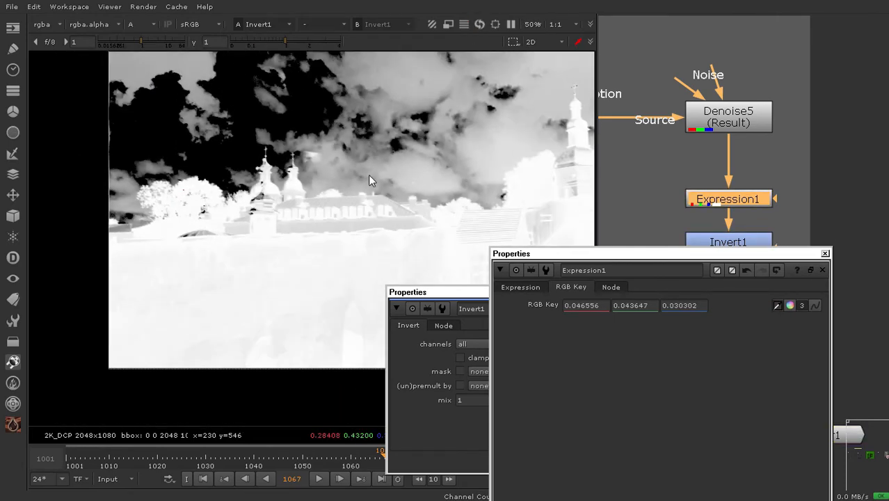
Sample the RGB Key from the tree beside the tall tower, setting it to 0.025356, 0.024853, 0.010148, and close the Expression properties
{"action": "middle_click_drag", "start_coordinate": [574, 183], "coordinate": [459, 187]}
{"action": "scroll", "coordinate": [458, 185], "scroll_direction": "up", "scroll_amount": 3}
{"action": "left_click", "coordinate": [380, 187], "text": "ctrl"}
{"action": "left_click", "coordinate": [384, 189], "text": "ctrl"}
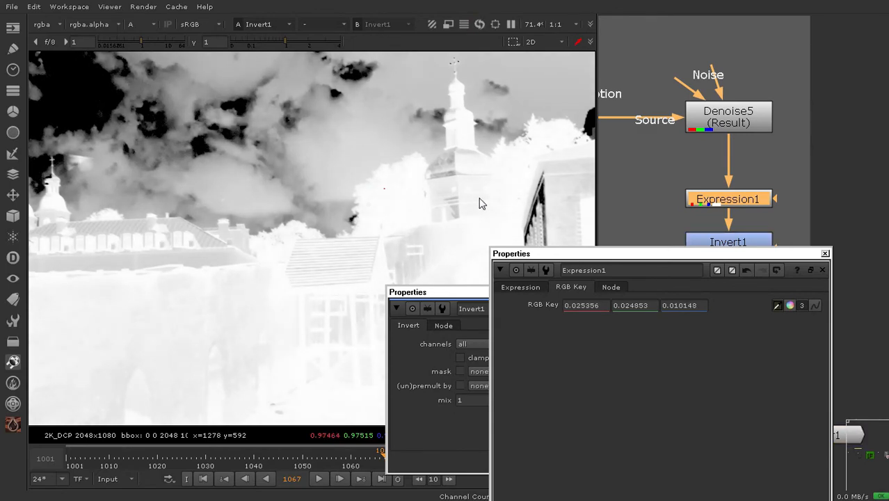
{"action": "left_click_drag", "start_coordinate": [801, 255], "coordinate": [613, 260]}
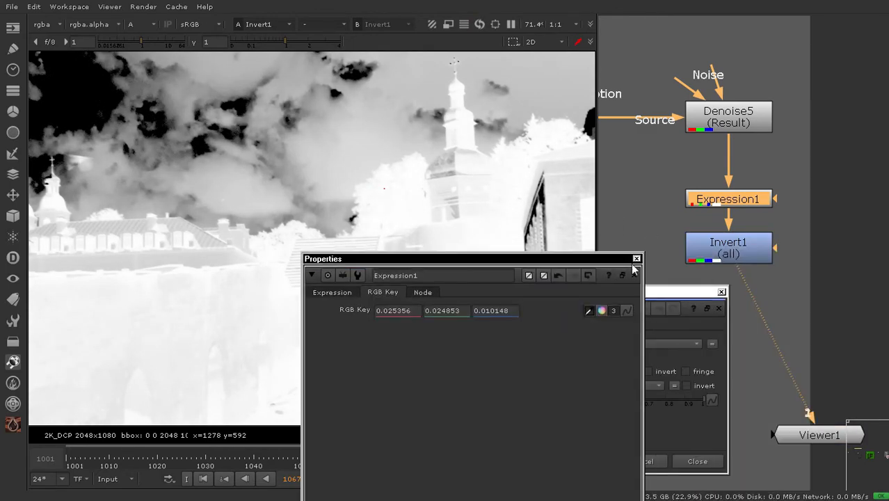
{"action": "left_click", "coordinate": [635, 258]}
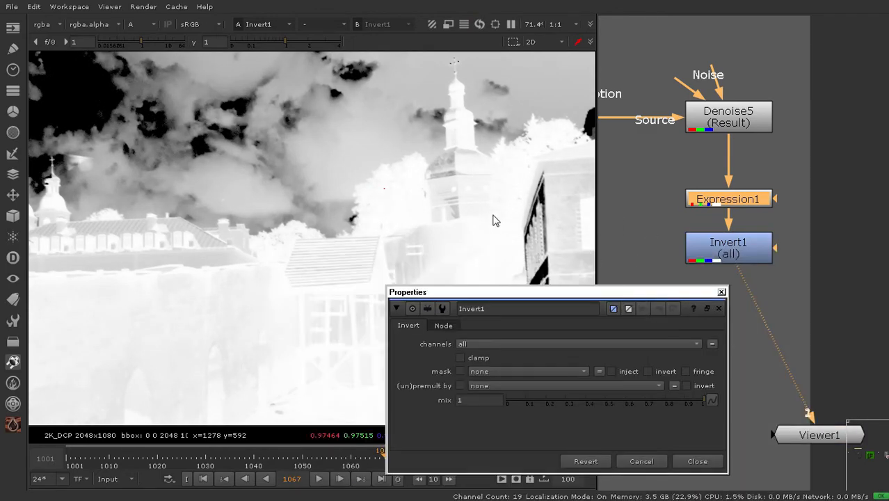
Close the Invert properties, move the Invert node further below Expression1 and view its output
{"action": "scroll", "coordinate": [470, 218], "scroll_direction": "down", "scroll_amount": 2}
{"action": "middle_click_drag", "start_coordinate": [768, 224], "coordinate": [769, 179]}
{"action": "left_click", "coordinate": [744, 209]}
{"action": "key", "text": "1"}
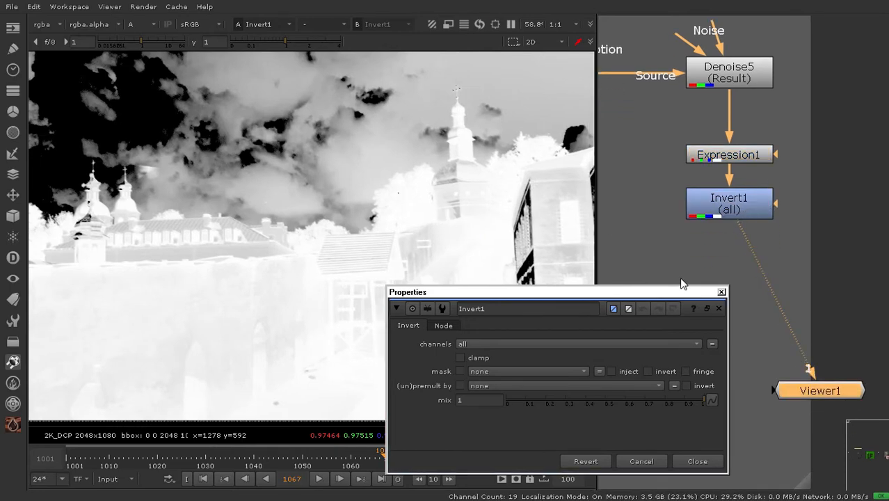
{"action": "left_click", "coordinate": [722, 292]}
{"action": "left_click_drag", "start_coordinate": [727, 215], "coordinate": [728, 230]}
{"action": "key", "text": "1"}
Examine Expression1's colour and alpha with viewer gain raised to 3.5 and viewer gamma lowered to 0.12, and reset both
{"action": "left_click", "coordinate": [733, 153]}
{"action": "key", "text": "1"}
{"action": "key", "text": "a"}
{"action": "key", "text": "a"}
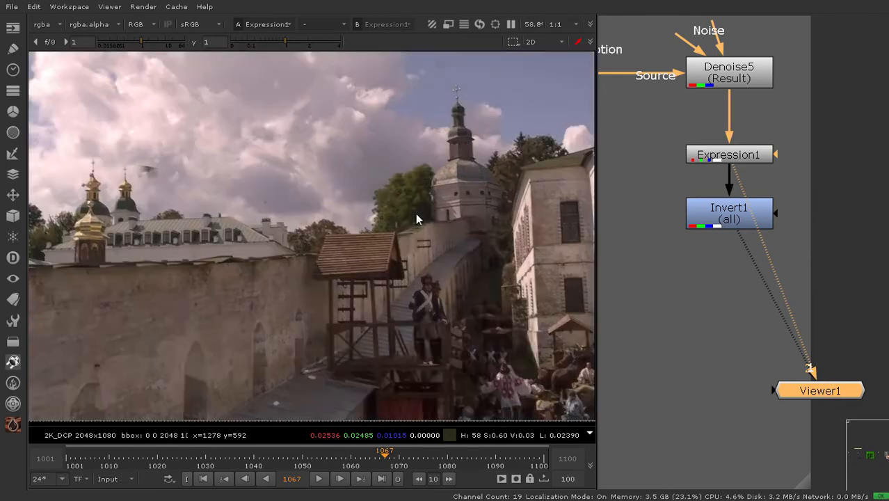
{"action": "left_click_drag", "start_coordinate": [138, 50], "coordinate": [157, 47]}
{"action": "left_click_drag", "start_coordinate": [274, 50], "coordinate": [240, 52]}
{"action": "mouse_move", "coordinate": [148, 42]}
{"action": "left_mouse_down"}
{"action": "mouse_move", "coordinate": [141, 44]}
{"action": "mouse_move", "coordinate": [155, 44]}
{"action": "left_mouse_up"}
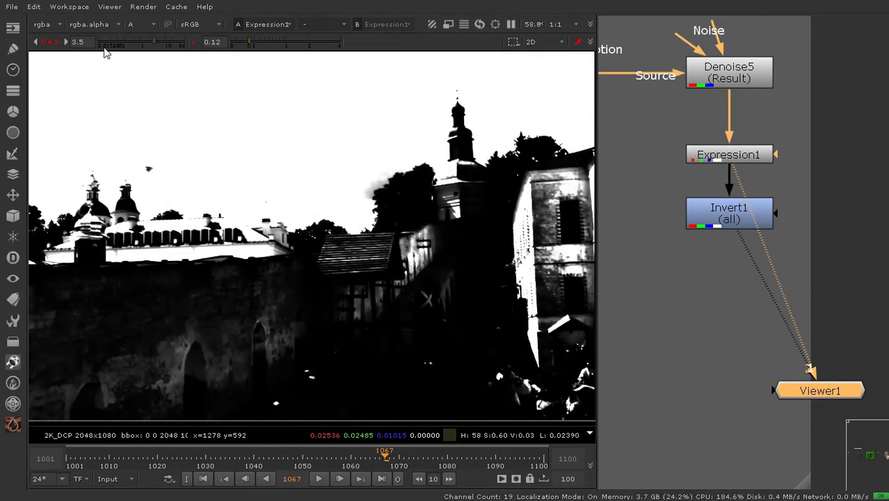
{"action": "left_click", "coordinate": [51, 42]}
{"action": "left_click", "coordinate": [194, 43]}
View the Invert node's output, add a Grade node after it and show the Grade in the viewer
{"action": "double_click", "coordinate": [690, 227]}
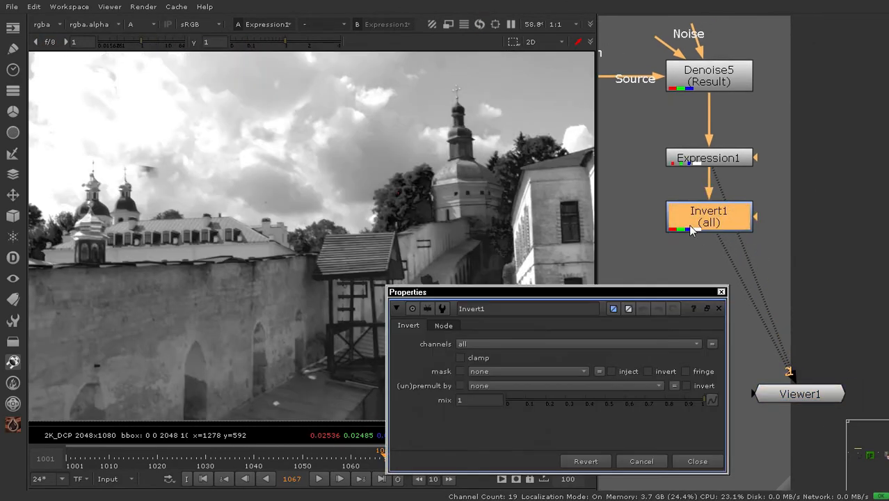
{"action": "key", "text": "1"}
{"action": "left_click", "coordinate": [721, 292]}
{"action": "left_click", "coordinate": [715, 232]}
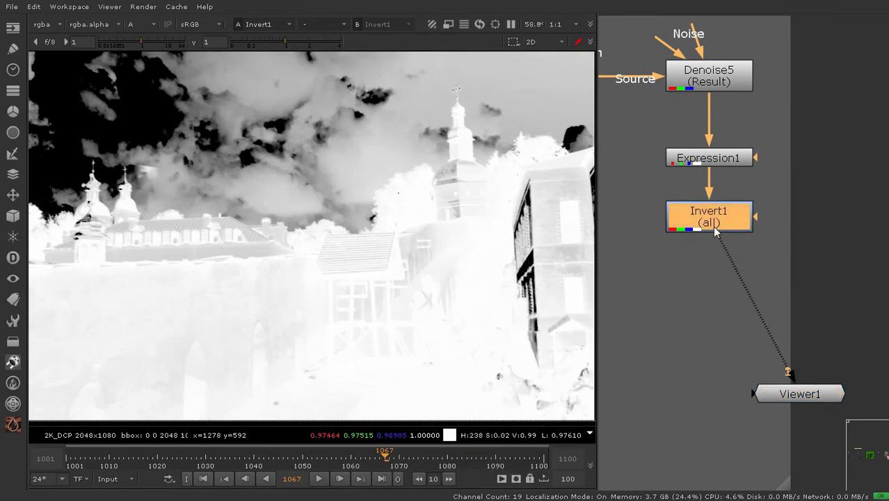
{"action": "key", "text": "g"}
{"action": "scroll", "coordinate": [801, 212], "scroll_direction": "down", "scroll_amount": 2}
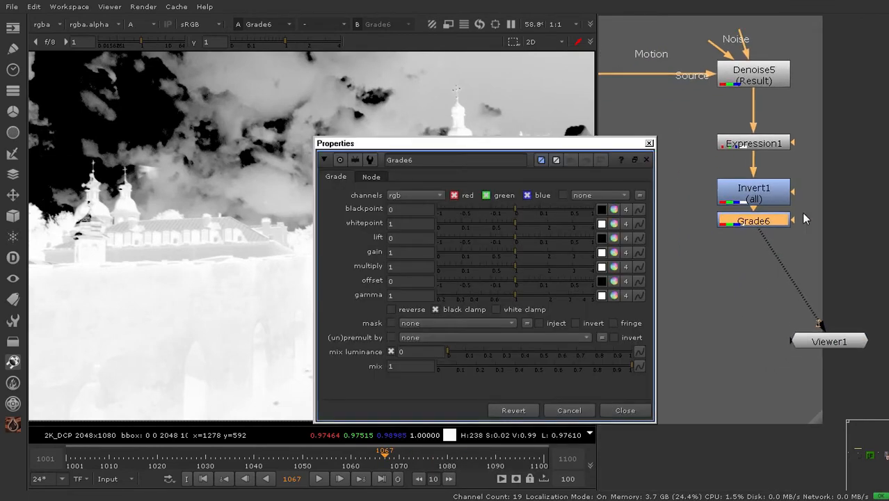
{"action": "key", "text": "1"}
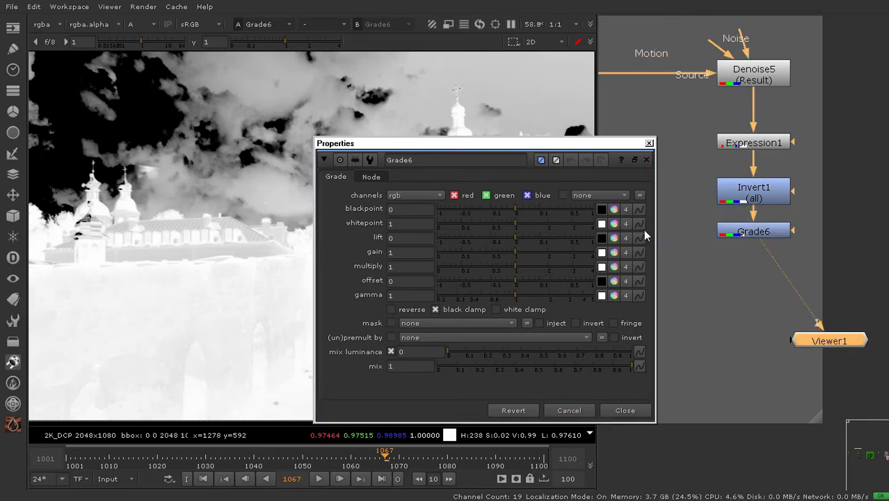
Move the Grade properties clear of the keyed image and the node chain
{"action": "left_click_drag", "start_coordinate": [528, 144], "coordinate": [755, 297]}
{"action": "scroll", "coordinate": [804, 180], "scroll_direction": "down", "scroll_amount": 2}
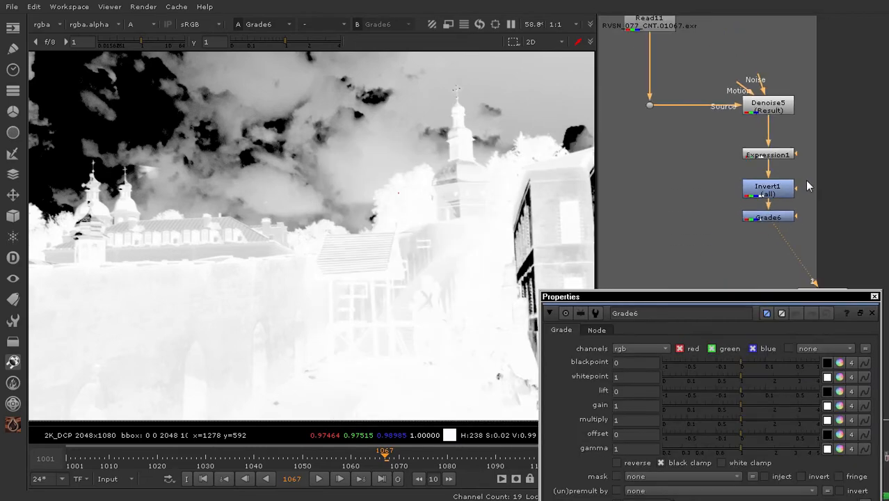
{"action": "middle_click_drag", "start_coordinate": [805, 180], "coordinate": [760, 169]}
{"action": "left_click_drag", "start_coordinate": [653, 296], "coordinate": [676, 280]}
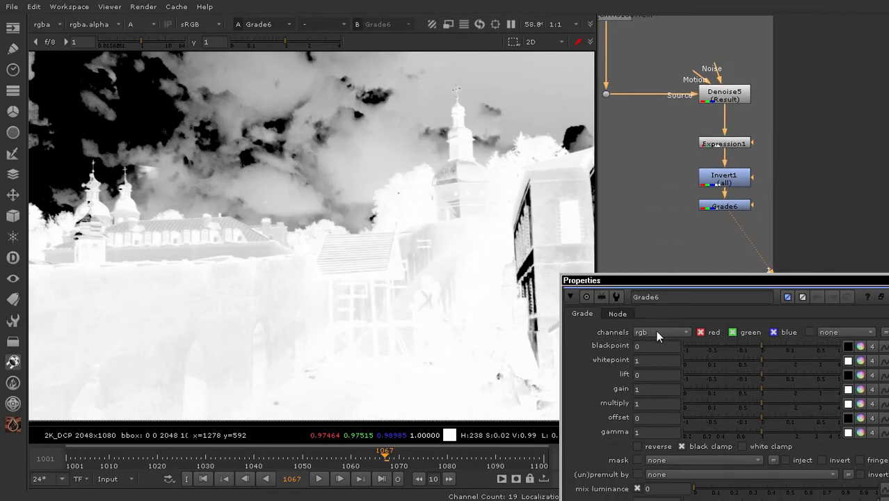
{"action": "middle_click_drag", "start_coordinate": [390, 261], "coordinate": [346, 277]}
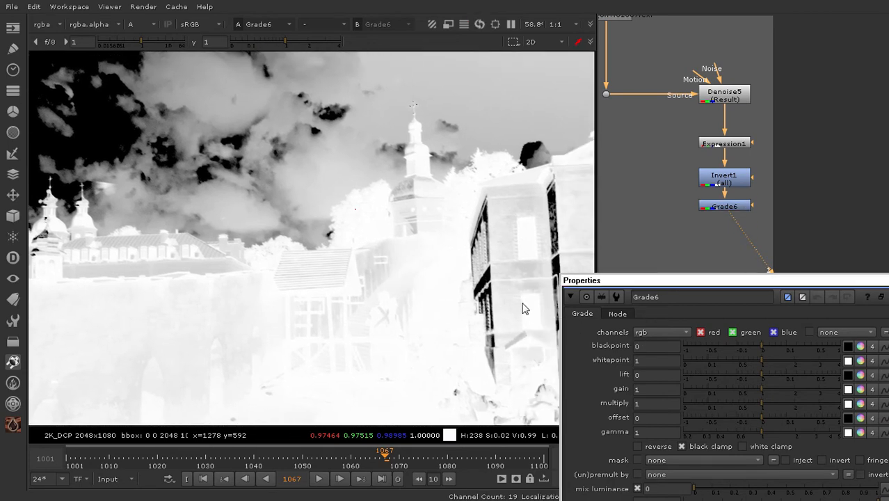
Restrict Grade6 to the alpha channel and raise its blackpoint to 0.44 to darken the sky in the matte
{"action": "left_click", "coordinate": [659, 331]}
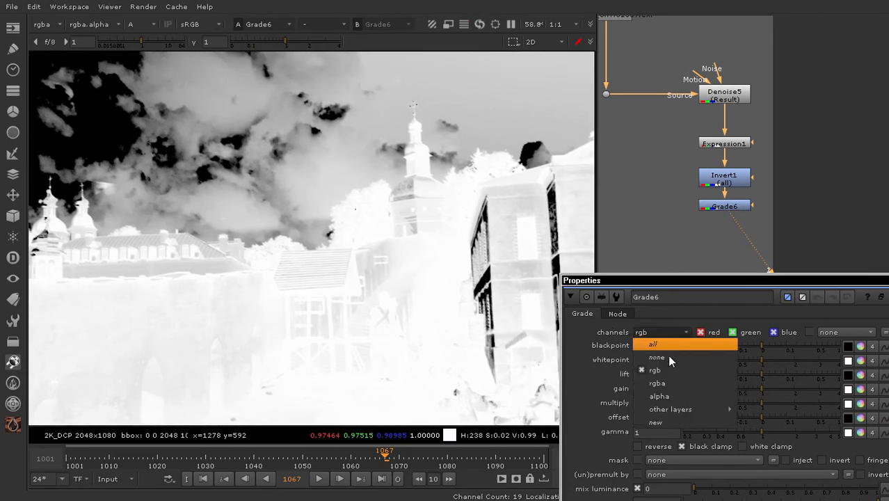
{"action": "left_click", "coordinate": [668, 396]}
{"action": "scroll", "coordinate": [333, 194], "scroll_direction": "down", "scroll_amount": 2}
{"action": "middle_click_drag", "start_coordinate": [544, 251], "coordinate": [523, 258]}
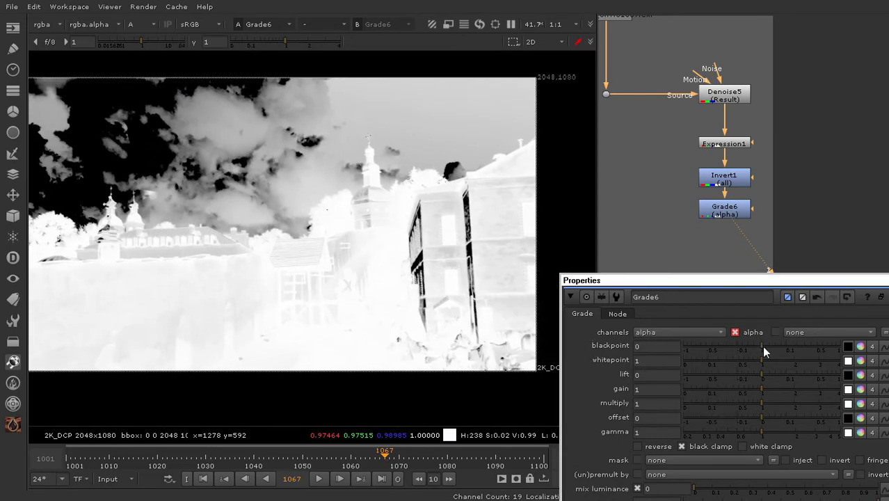
{"action": "left_click_drag", "start_coordinate": [761, 346], "coordinate": [814, 344]}
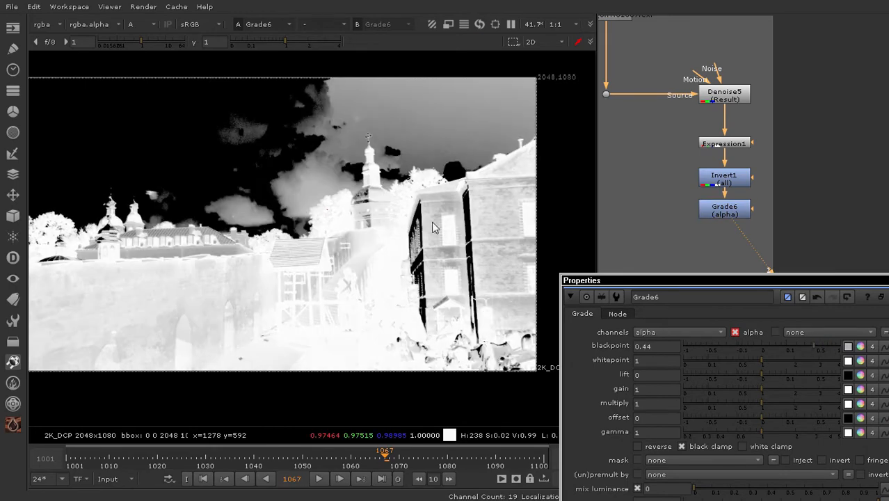
{"action": "scroll", "coordinate": [303, 176], "scroll_direction": "up", "scroll_amount": 3}
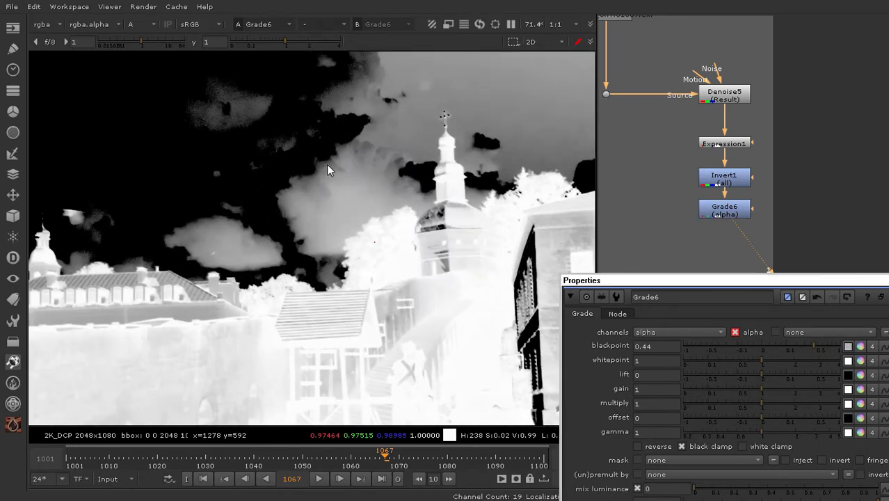
{"action": "middle_click_drag", "start_coordinate": [351, 190], "coordinate": [340, 186]}
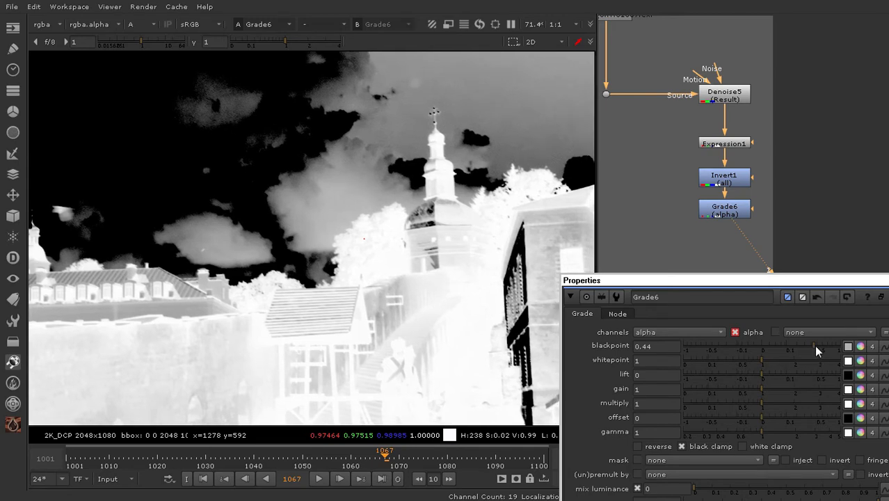
Tighten the alpha matte in Grade6 with a blackpoint of 0.74 and a whitepoint of 0.96
{"action": "left_click_drag", "start_coordinate": [815, 345], "coordinate": [831, 349]}
{"action": "middle_click_drag", "start_coordinate": [355, 255], "coordinate": [338, 250]}
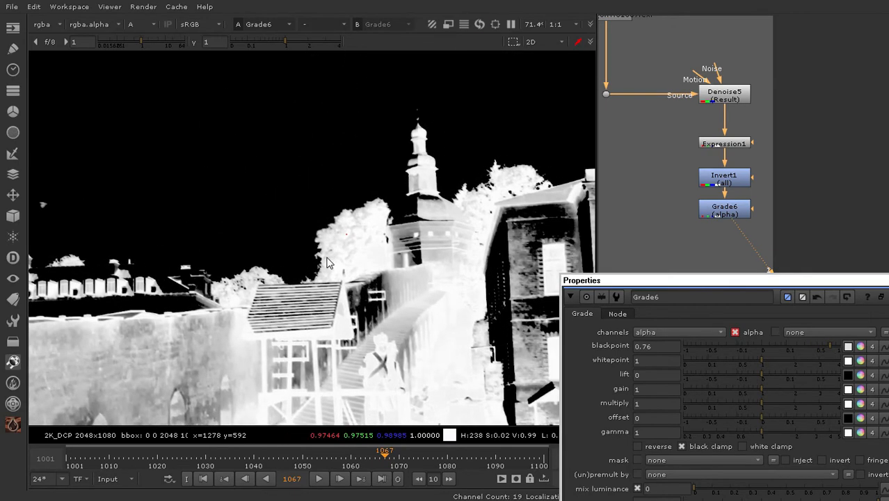
{"action": "left_click_drag", "start_coordinate": [758, 357], "coordinate": [752, 358]}
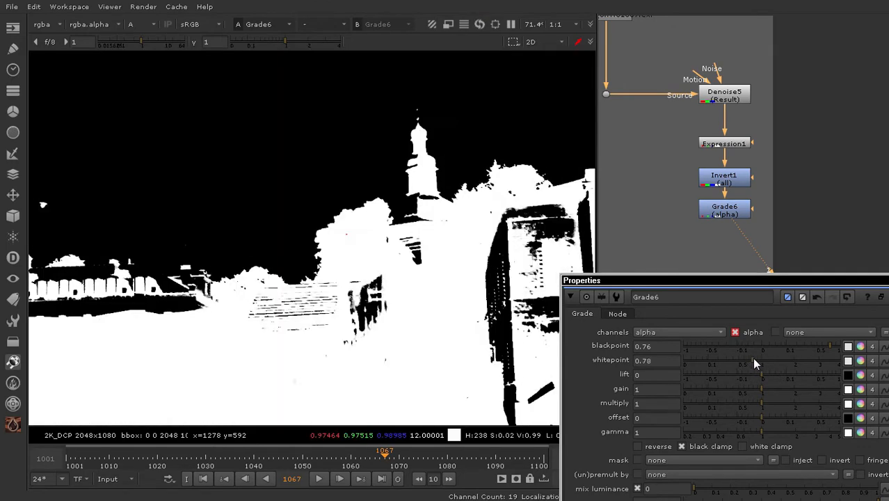
{"action": "left_click_drag", "start_coordinate": [827, 348], "coordinate": [828, 350]}
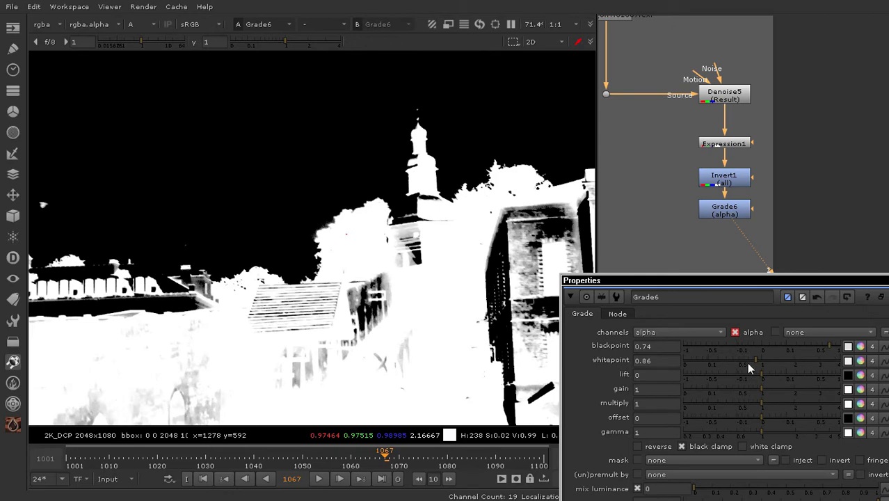
{"action": "left_click_drag", "start_coordinate": [746, 362], "coordinate": [758, 359]}
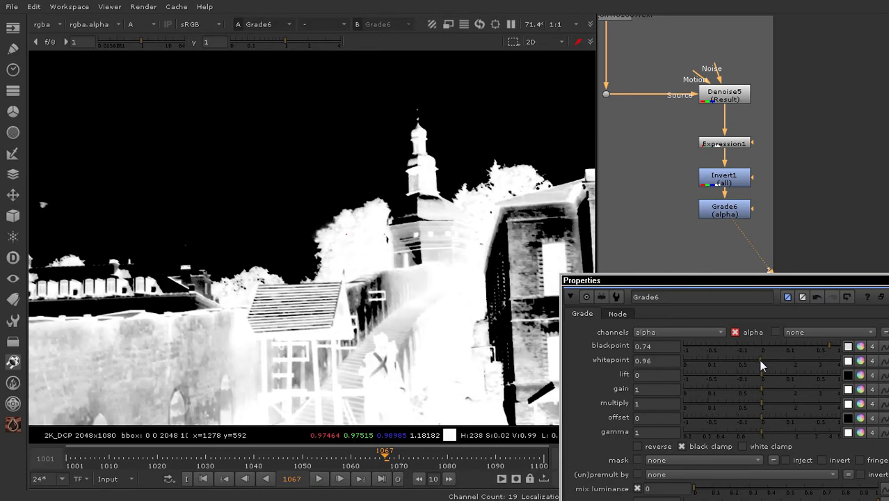
Inspect the graded matte's edges along the rooflines, central tower and treetops, and close the Grade6 properties
{"action": "scroll", "coordinate": [406, 248], "scroll_direction": "down", "scroll_amount": 3}
{"action": "scroll", "coordinate": [292, 208], "scroll_direction": "up", "scroll_amount": 3}
{"action": "middle_click_drag", "start_coordinate": [186, 252], "coordinate": [271, 215]}
{"action": "scroll", "coordinate": [269, 224], "scroll_direction": "down", "scroll_amount": 2}
{"action": "middle_click_drag", "start_coordinate": [401, 213], "coordinate": [229, 224]}
{"action": "scroll", "coordinate": [271, 198], "scroll_direction": "up", "scroll_amount": 5}
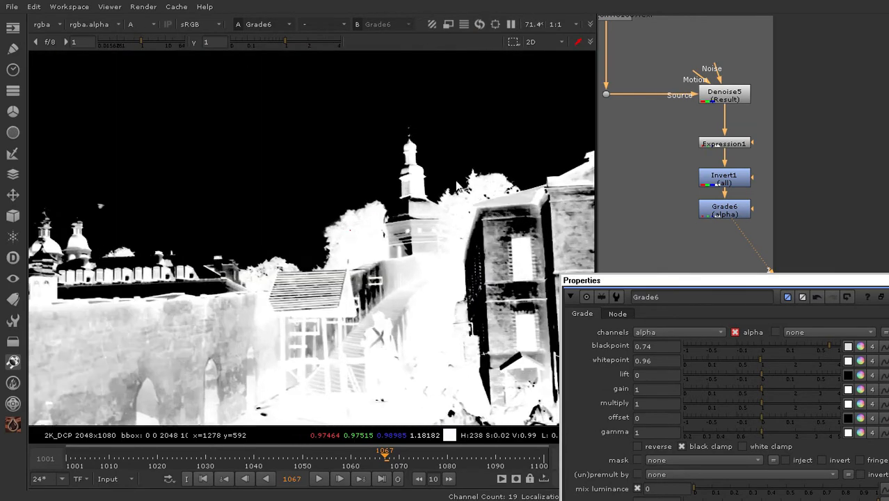
{"action": "middle_click_drag", "start_coordinate": [470, 161], "coordinate": [316, 183]}
{"action": "key", "text": "a"}
{"action": "scroll", "coordinate": [421, 216], "scroll_direction": "up", "scroll_amount": 3}
{"action": "key", "text": "a"}
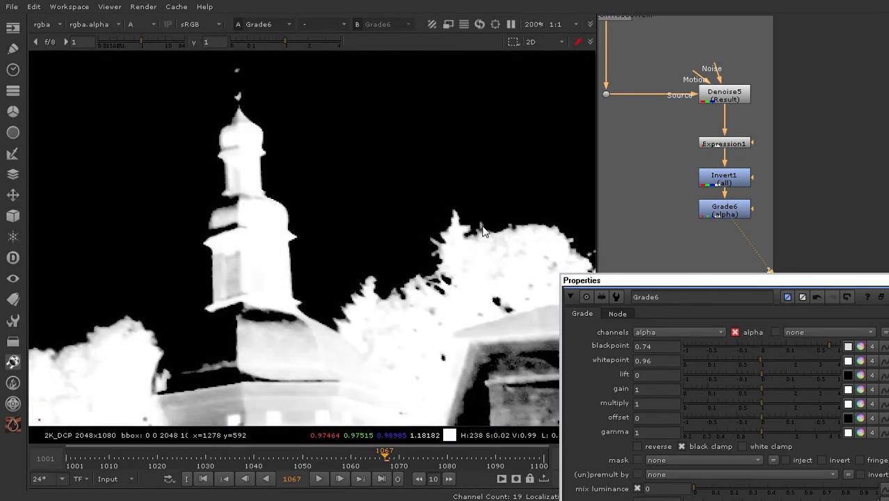
{"action": "middle_click_drag", "start_coordinate": [483, 226], "coordinate": [298, 220]}
{"action": "left_click_drag", "start_coordinate": [674, 290], "coordinate": [476, 287]}
{"action": "left_click_drag", "start_coordinate": [653, 283], "coordinate": [639, 285]}
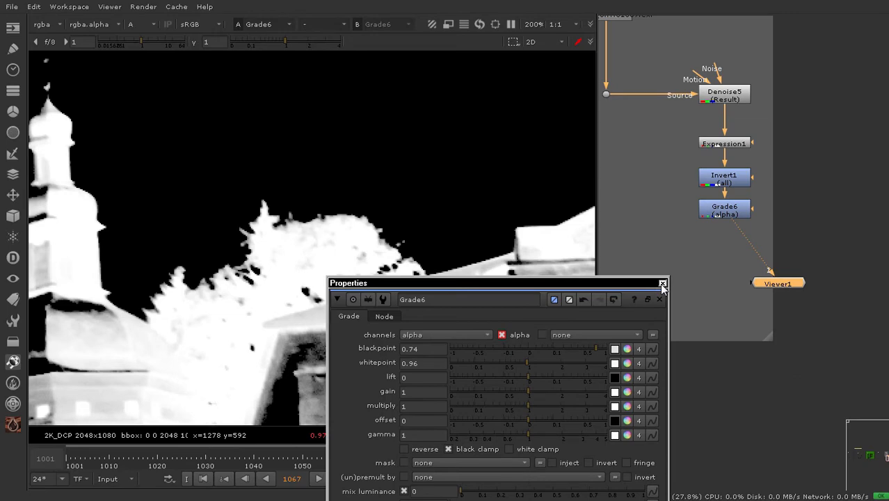
{"action": "left_click", "coordinate": [662, 283]}
View the source plate from the dot below Read11 in RGB and examine the central tower and surrounding trees
{"action": "scroll", "coordinate": [427, 224], "scroll_direction": "down", "scroll_amount": 3}
{"action": "middle_click_drag", "start_coordinate": [427, 224], "coordinate": [369, 229]}
{"action": "scroll", "coordinate": [749, 216], "scroll_direction": "down", "scroll_amount": 2}
{"action": "middle_click_drag", "start_coordinate": [668, 146], "coordinate": [694, 171]}
{"action": "scroll", "coordinate": [689, 150], "scroll_direction": "up", "scroll_amount": 1}
{"action": "left_click", "coordinate": [685, 144]}
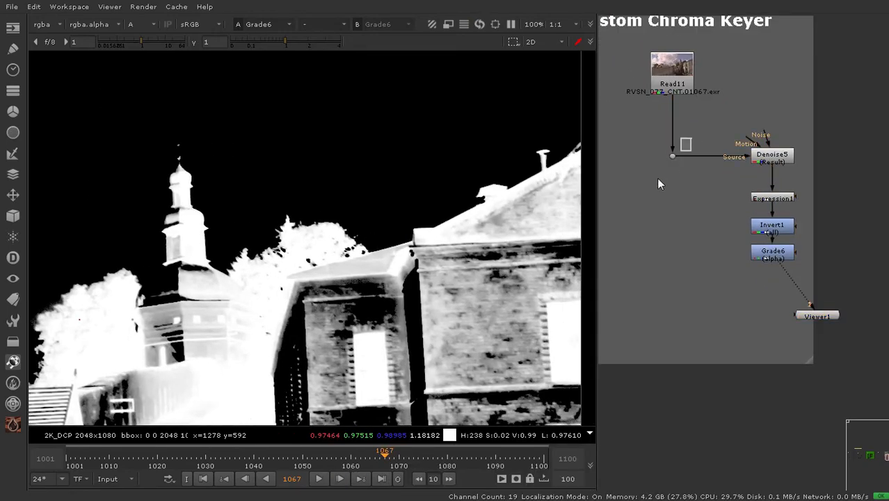
{"action": "left_click_drag", "start_coordinate": [657, 178], "coordinate": [652, 184]}
{"action": "key", "text": "2"}
{"action": "key", "text": "a"}
{"action": "scroll", "coordinate": [467, 205], "scroll_direction": "down", "scroll_amount": 3}
{"action": "scroll", "coordinate": [294, 194], "scroll_direction": "up", "scroll_amount": 4}
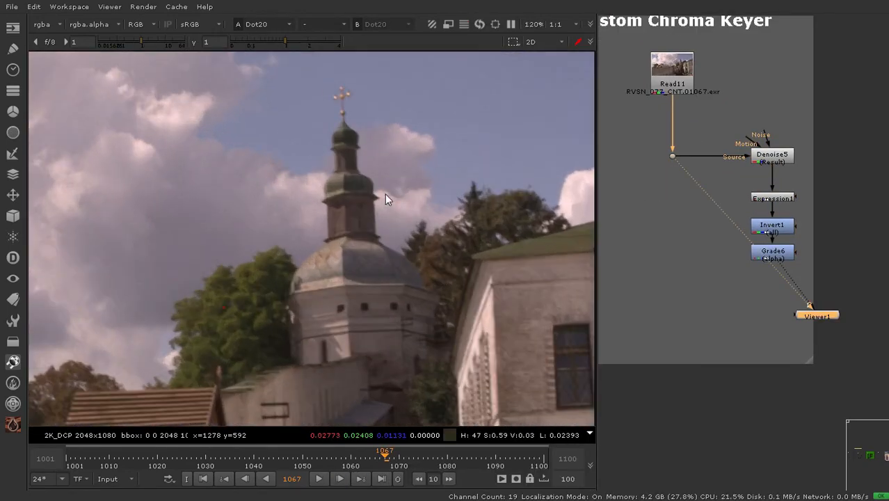
{"action": "middle_click_drag", "start_coordinate": [385, 194], "coordinate": [386, 176]}
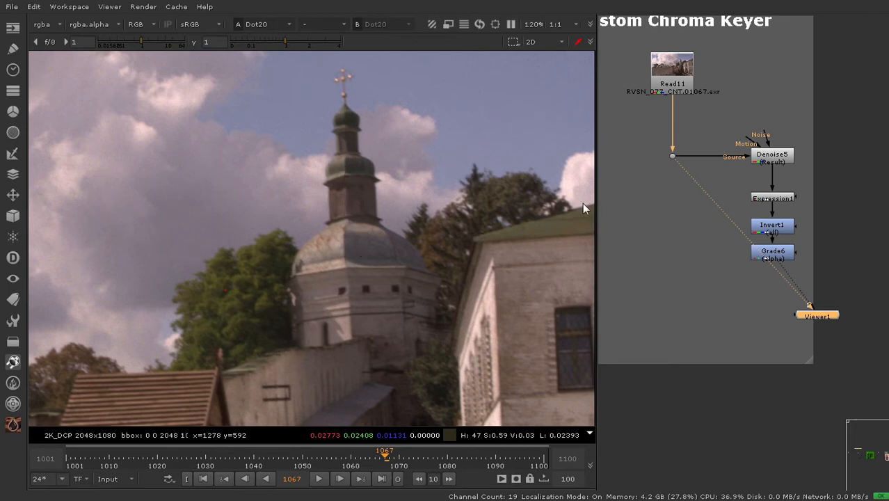
Compare the green roofs of the golden-topped domes with those of the central tower in the source plate
{"action": "scroll", "coordinate": [345, 230], "scroll_direction": "down", "scroll_amount": 2}
{"action": "middle_click_drag", "start_coordinate": [345, 230], "coordinate": [524, 178]}
{"action": "middle_click_drag", "start_coordinate": [160, 197], "coordinate": [301, 195]}
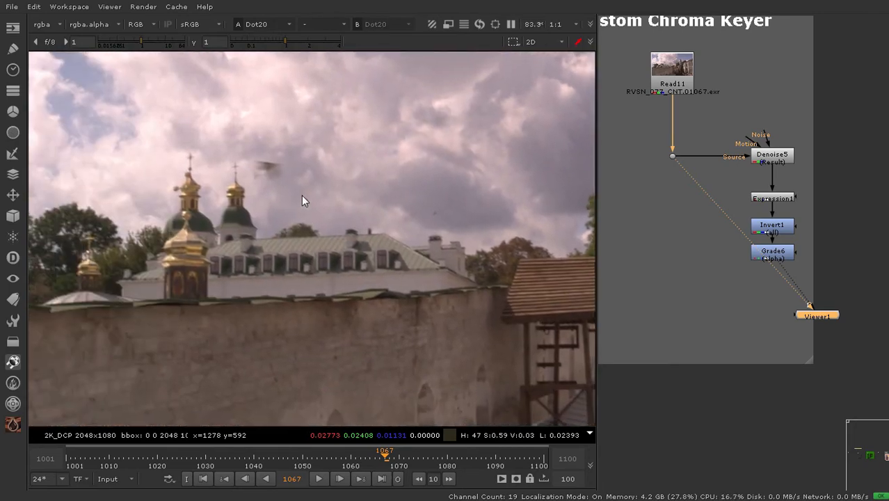
{"action": "scroll", "coordinate": [198, 204], "scroll_direction": "up", "scroll_amount": 4}
{"action": "middle_click_drag", "start_coordinate": [206, 247], "coordinate": [258, 216]}
{"action": "scroll", "coordinate": [258, 217], "scroll_direction": "up", "scroll_amount": 2}
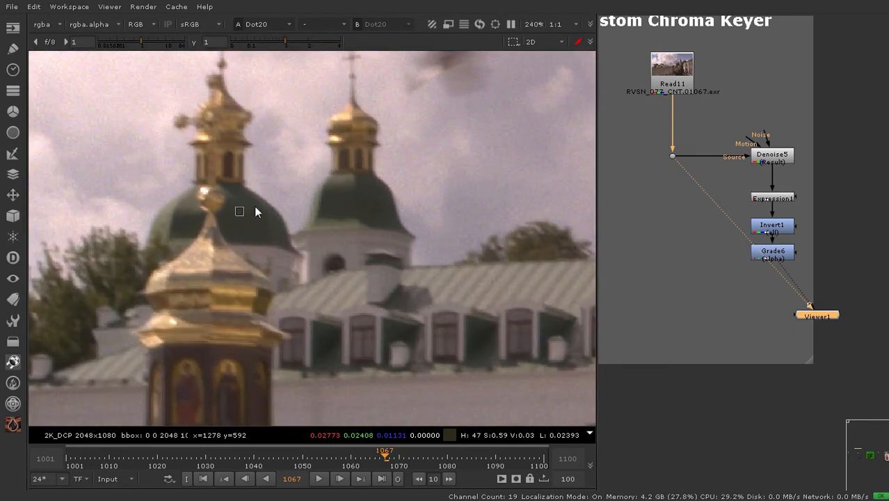
{"action": "scroll", "coordinate": [242, 206], "scroll_direction": "down", "scroll_amount": 2}
{"action": "middle_click_drag", "start_coordinate": [382, 159], "coordinate": [117, 201]}
{"action": "middle_click_drag", "start_coordinate": [356, 177], "coordinate": [109, 204]}
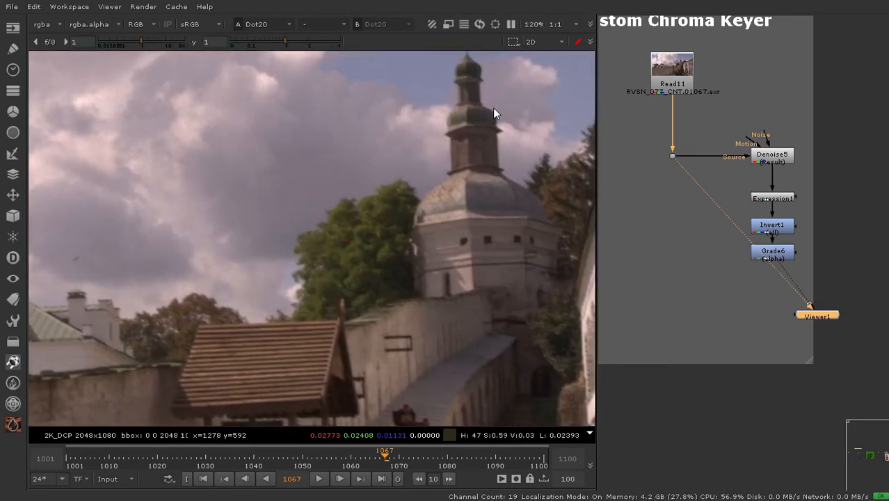
{"action": "scroll", "coordinate": [473, 111], "scroll_direction": "up", "scroll_amount": 2}
{"action": "scroll", "coordinate": [445, 114], "scroll_direction": "down", "scroll_amount": 2}
{"action": "middle_click_drag", "start_coordinate": [292, 142], "coordinate": [596, 142]}
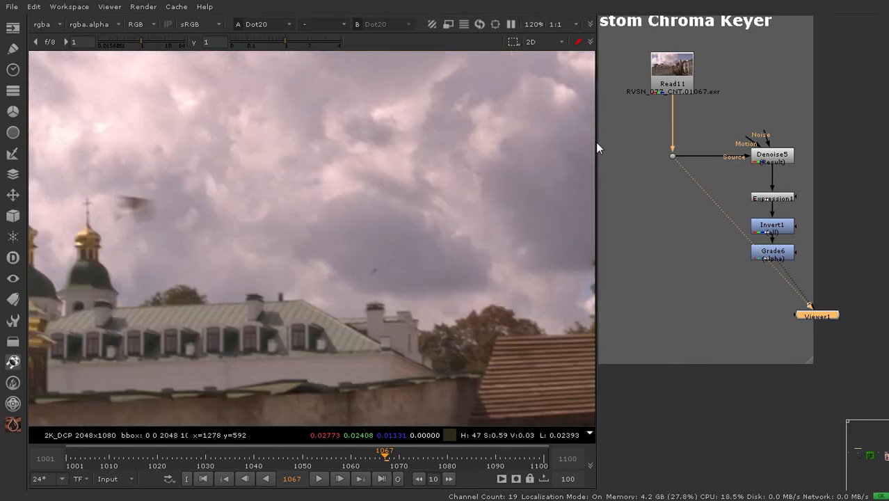
{"action": "middle_click_drag", "start_coordinate": [234, 153], "coordinate": [509, 127]}
{"action": "scroll", "coordinate": [243, 245], "scroll_direction": "up", "scroll_amount": 2}
{"action": "middle_click_drag", "start_coordinate": [389, 268], "coordinate": [363, 227]}
{"action": "scroll", "coordinate": [848, 233], "scroll_direction": "up", "scroll_amount": 2}
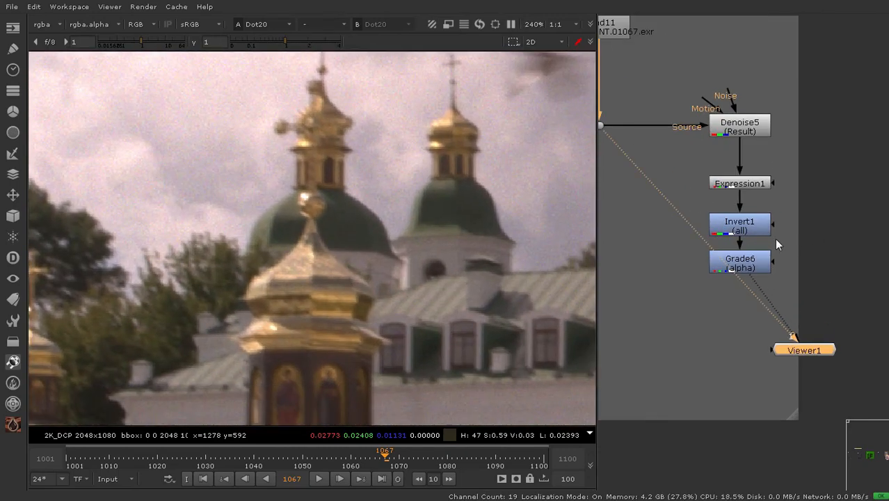
View the Invert1 matte and resample the RGB Key of Expression1 from the green dome behind the front golden cupola
{"action": "left_click", "coordinate": [739, 222]}
{"action": "key", "text": "1"}
{"action": "scroll", "coordinate": [375, 209], "scroll_direction": "down", "scroll_amount": 2}
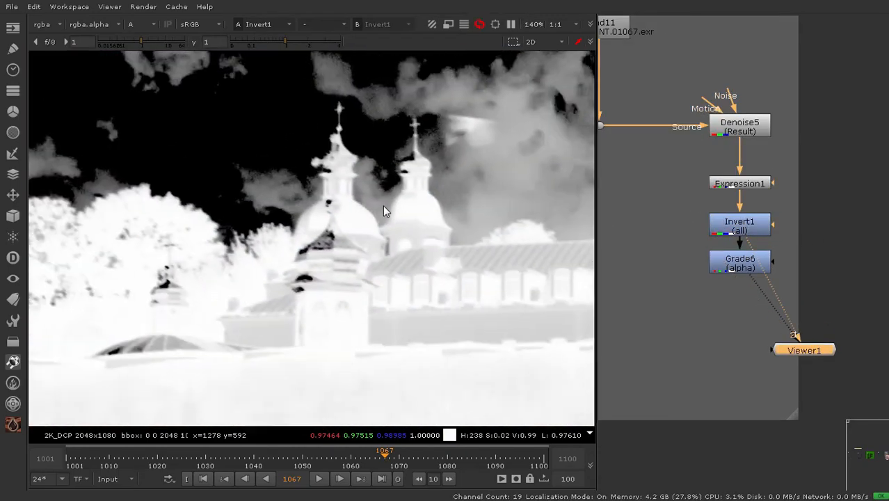
{"action": "double_click", "coordinate": [739, 183]}
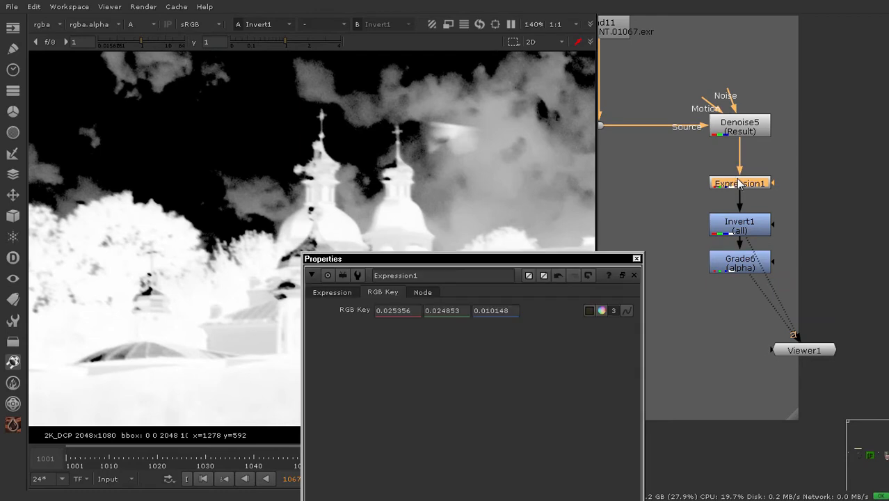
{"action": "left_click", "coordinate": [590, 310]}
{"action": "scroll", "coordinate": [340, 173], "scroll_direction": "up", "scroll_amount": 2}
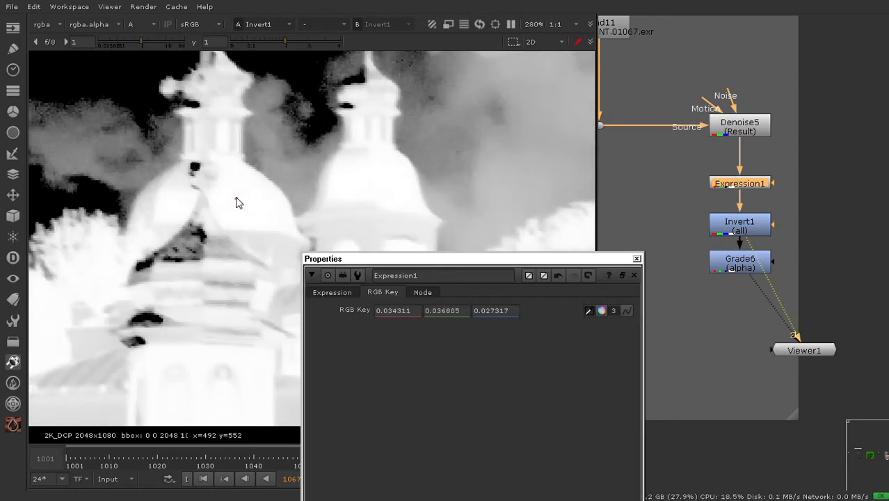
{"action": "left_click", "coordinate": [165, 202], "text": "ctrl"}
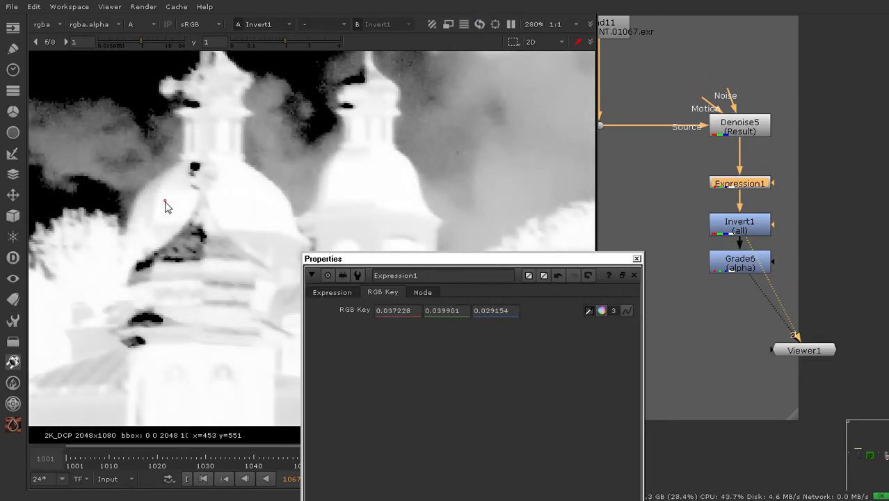
{"action": "scroll", "coordinate": [289, 167], "scroll_direction": "down", "scroll_amount": 3}
{"action": "left_click", "coordinate": [636, 258]}
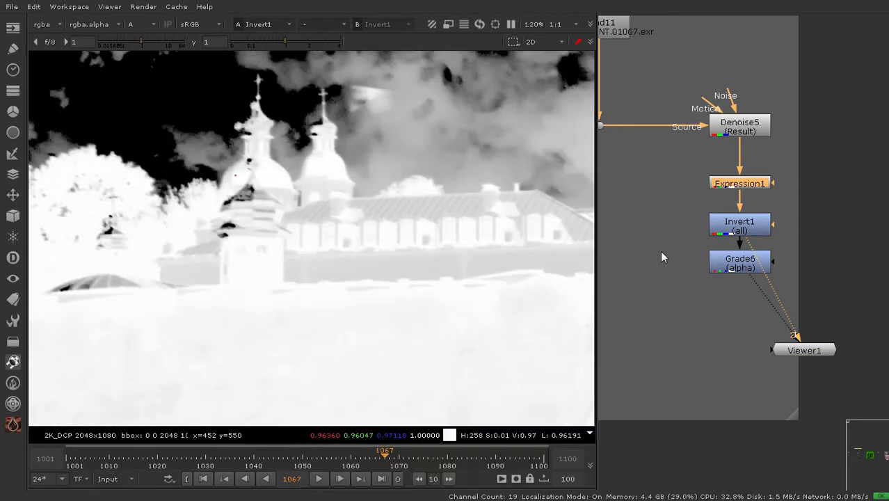
View the Grade6 matte and lower its blackpoint to 0.58
{"action": "double_click", "coordinate": [753, 271]}
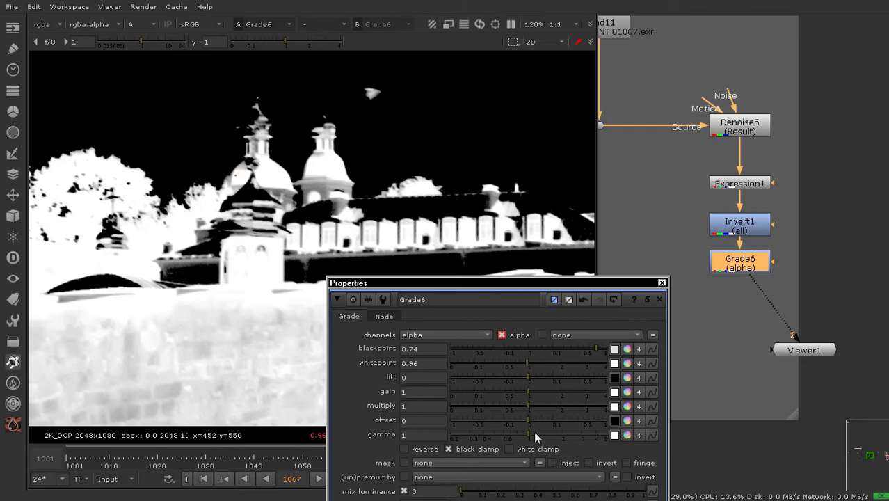
{"action": "mouse_move", "coordinate": [587, 353]}
{"action": "left_mouse_down"}
{"action": "mouse_move", "coordinate": [572, 346]}
{"action": "mouse_move", "coordinate": [588, 347]}
{"action": "left_mouse_up"}
{"action": "scroll", "coordinate": [302, 158], "scroll_direction": "down", "scroll_amount": 2}
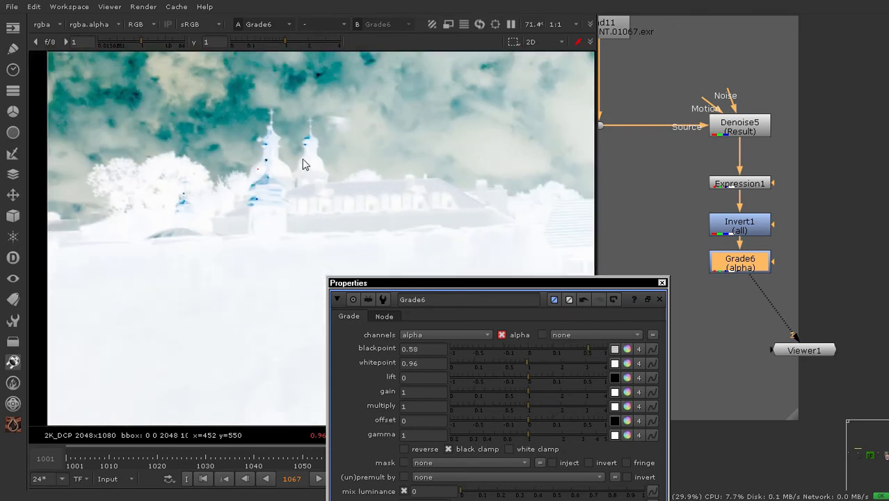
{"action": "scroll", "coordinate": [339, 111], "scroll_direction": "up", "scroll_amount": 5}
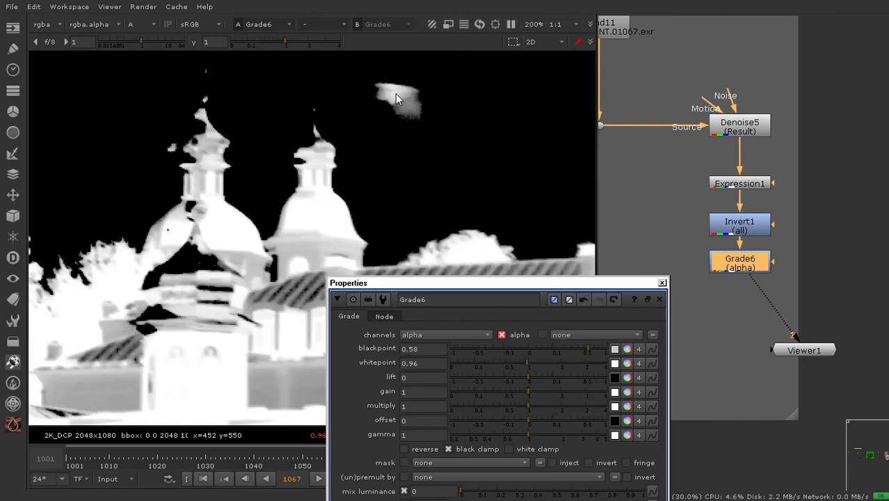
Check the golden-topped domes and the flying bird in the source plate against the graded matte
{"action": "key", "text": "a"}
{"action": "middle_click_drag", "start_coordinate": [774, 126], "coordinate": [886, 137]}
{"action": "left_click_drag", "start_coordinate": [752, 112], "coordinate": [699, 147]}
{"action": "key", "text": "1"}
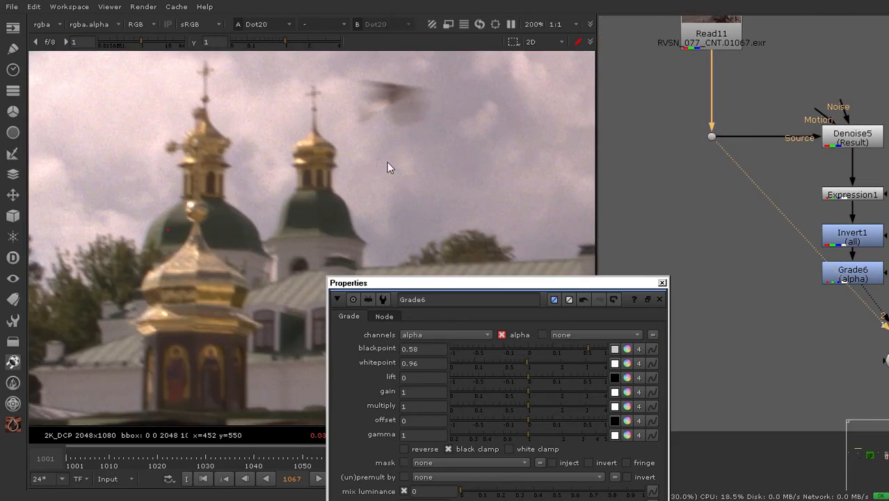
{"action": "scroll", "coordinate": [379, 160], "scroll_direction": "down", "scroll_amount": 3}
{"action": "scroll", "coordinate": [399, 127], "scroll_direction": "up", "scroll_amount": 3}
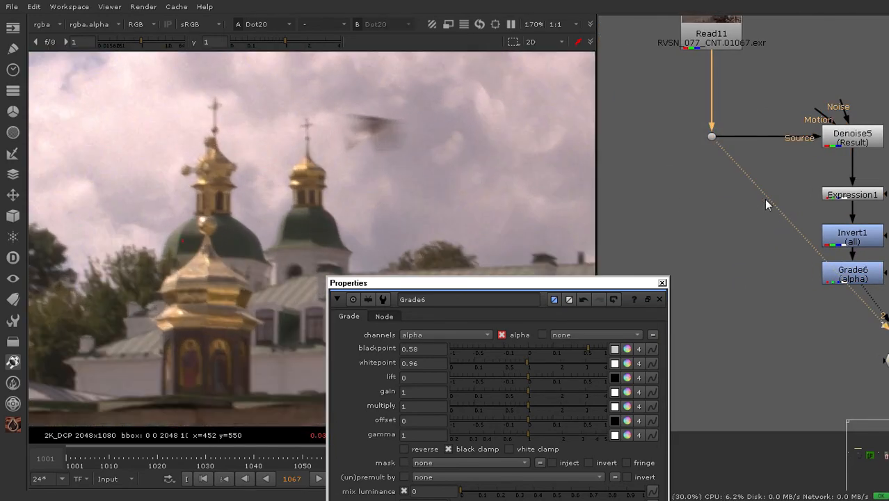
Return to the Grade6 alpha and examine the matte around the domes, bird and neighbouring trees
{"action": "middle_click_drag", "start_coordinate": [763, 199], "coordinate": [665, 136]}
{"action": "left_click", "coordinate": [763, 208]}
{"action": "key", "text": "1"}
{"action": "key", "text": "a"}
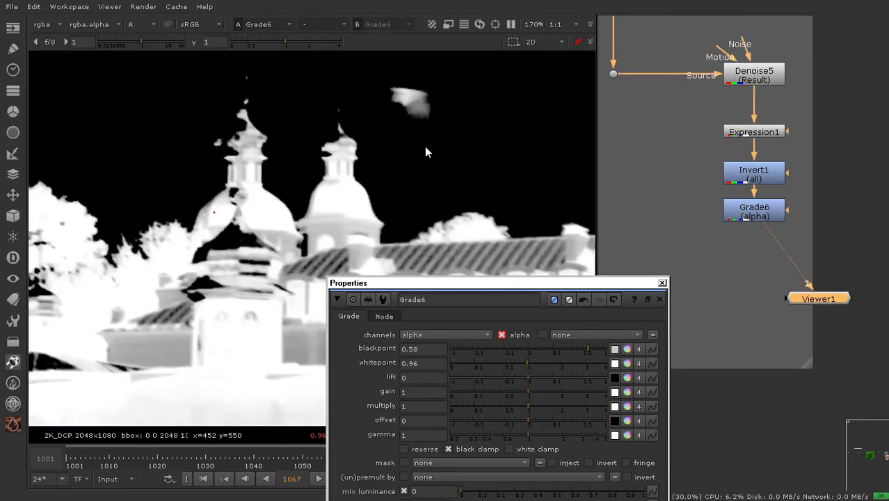
{"action": "scroll", "coordinate": [426, 152], "scroll_direction": "down", "scroll_amount": 2}
{"action": "key", "text": "a"}
{"action": "key", "text": "a"}
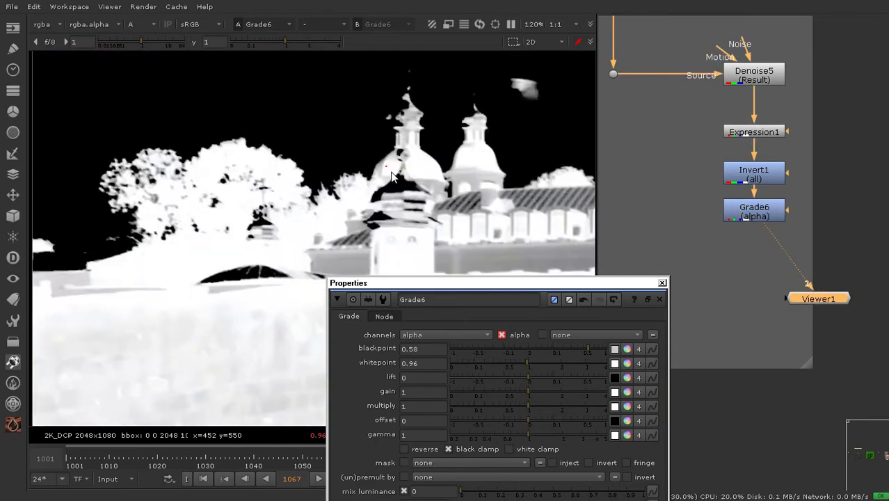
{"action": "scroll", "coordinate": [273, 218], "scroll_direction": "down", "scroll_amount": 3}
{"action": "scroll", "coordinate": [397, 190], "scroll_direction": "up", "scroll_amount": 3}
{"action": "key", "text": "a"}
View the source plate again to study the green domes and central tower up close, and close the Grade6 properties
{"action": "middle_click_drag", "start_coordinate": [671, 129], "coordinate": [711, 169]}
{"action": "left_click", "coordinate": [653, 115]}
{"action": "key", "text": "1"}
{"action": "scroll", "coordinate": [292, 187], "scroll_direction": "up", "scroll_amount": 4}
{"action": "key", "text": "a"}
{"action": "key", "text": "a"}
{"action": "scroll", "coordinate": [396, 174], "scroll_direction": "up", "scroll_amount": 3}
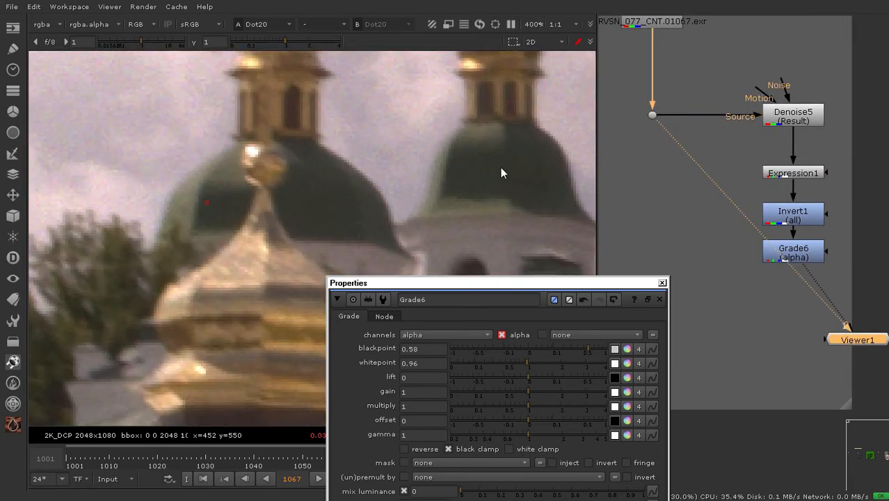
{"action": "left_click", "coordinate": [663, 285]}
{"action": "scroll", "coordinate": [419, 231], "scroll_direction": "down", "scroll_amount": 6}
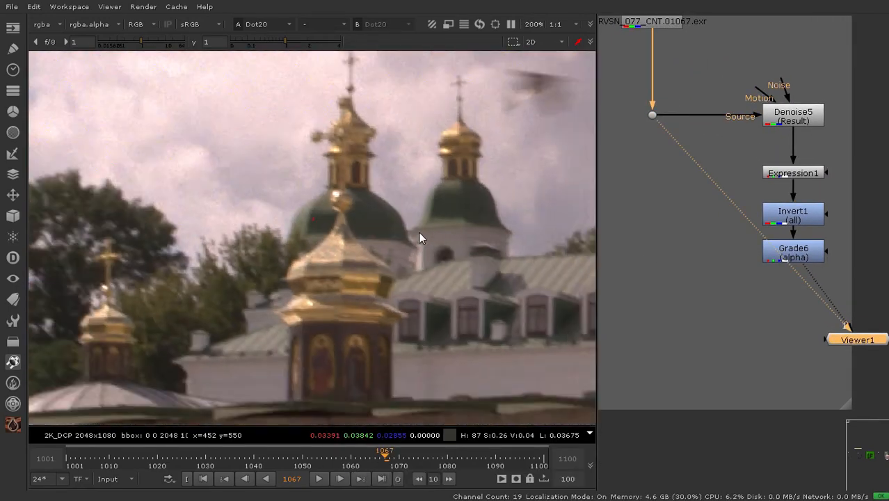
{"action": "scroll", "coordinate": [484, 224], "scroll_direction": "up", "scroll_amount": 4}
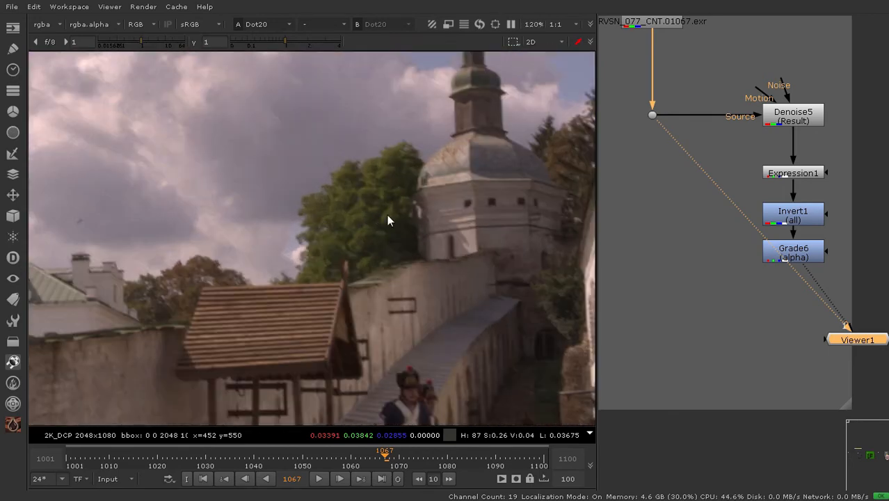
Compare the domes in the source plate with the Grade6 alpha and examine the whole matte, including the grey clouds around the tower
{"action": "scroll", "coordinate": [402, 223], "scroll_direction": "down", "scroll_amount": 2}
{"action": "middle_click_drag", "start_coordinate": [350, 227], "coordinate": [502, 226]}
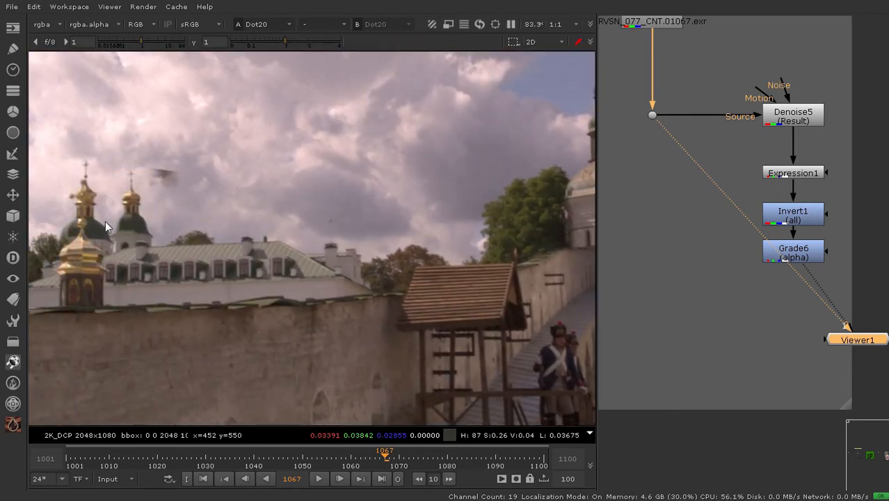
{"action": "middle_click_drag", "start_coordinate": [783, 253], "coordinate": [749, 251]}
{"action": "left_click", "coordinate": [749, 252]}
{"action": "key", "text": "1"}
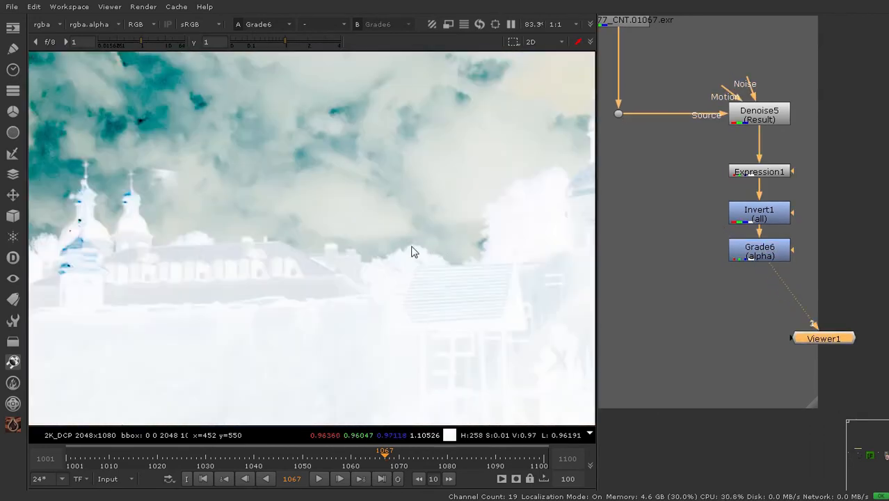
{"action": "key", "text": "a"}
{"action": "scroll", "coordinate": [347, 248], "scroll_direction": "down", "scroll_amount": 5}
{"action": "middle_click_drag", "start_coordinate": [391, 233], "coordinate": [367, 235]}
{"action": "scroll", "coordinate": [367, 219], "scroll_direction": "up", "scroll_amount": 2}
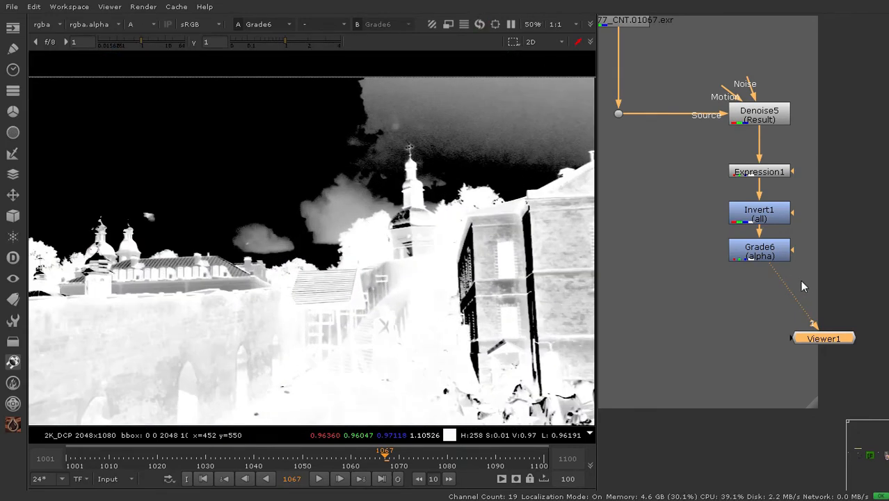
{"action": "middle_click_drag", "start_coordinate": [810, 316], "coordinate": [811, 279]}
{"action": "scroll", "coordinate": [758, 360], "scroll_direction": "down", "scroll_amount": 3}
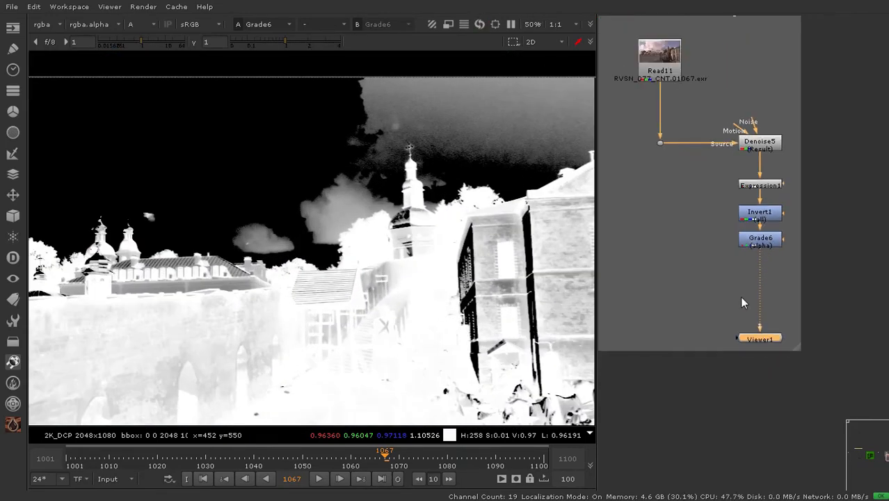
{"action": "scroll", "coordinate": [401, 270], "scroll_direction": "down", "scroll_amount": 2}
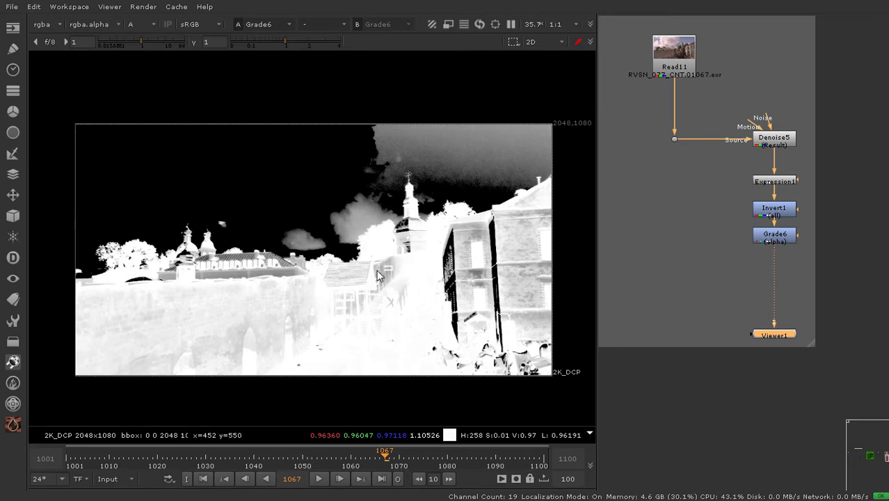
Add an unconnected Roto node beside the keying branch, leaving the matte and node graph unobstructed
{"action": "middle_click_drag", "start_coordinate": [818, 265], "coordinate": [780, 265]}
{"action": "left_click_drag", "start_coordinate": [790, 259], "coordinate": [796, 263]}
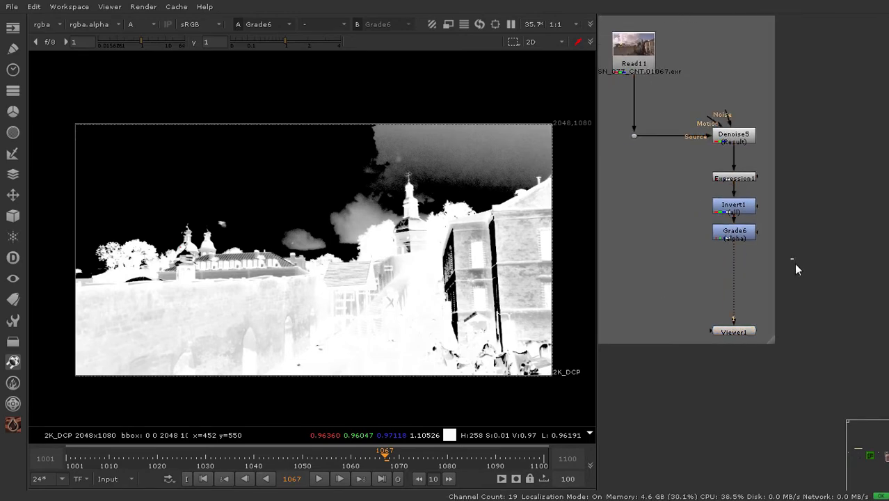
{"action": "key", "text": "o"}
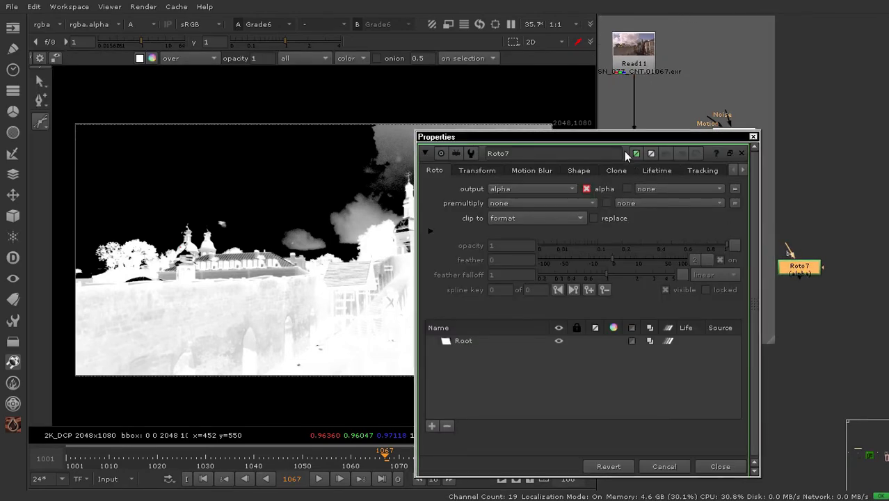
{"action": "left_click_drag", "start_coordinate": [612, 141], "coordinate": [742, 345]}
{"action": "middle_click_drag", "start_coordinate": [755, 285], "coordinate": [756, 253]}
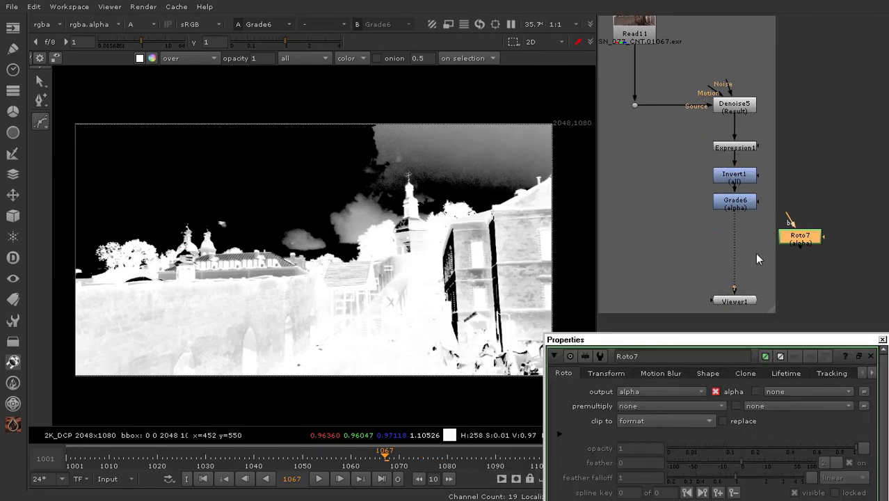
At frame 1100, draw a closed roto shape around the grey clouds, the central tower and the sky above the right-hand buildings
{"action": "left_click", "coordinate": [44, 124]}
{"action": "left_click", "coordinate": [63, 122]}
{"action": "middle_click_drag", "start_coordinate": [406, 277], "coordinate": [344, 288]}
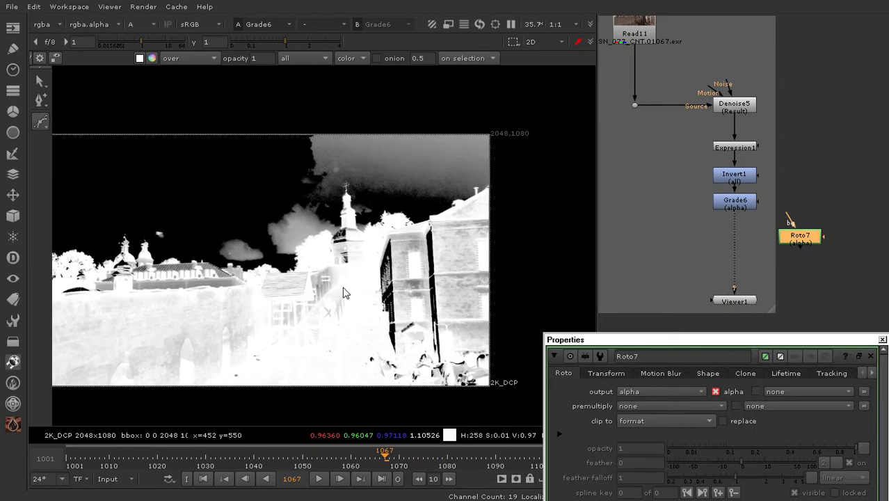
{"action": "left_click_drag", "start_coordinate": [407, 470], "coordinate": [530, 466]}
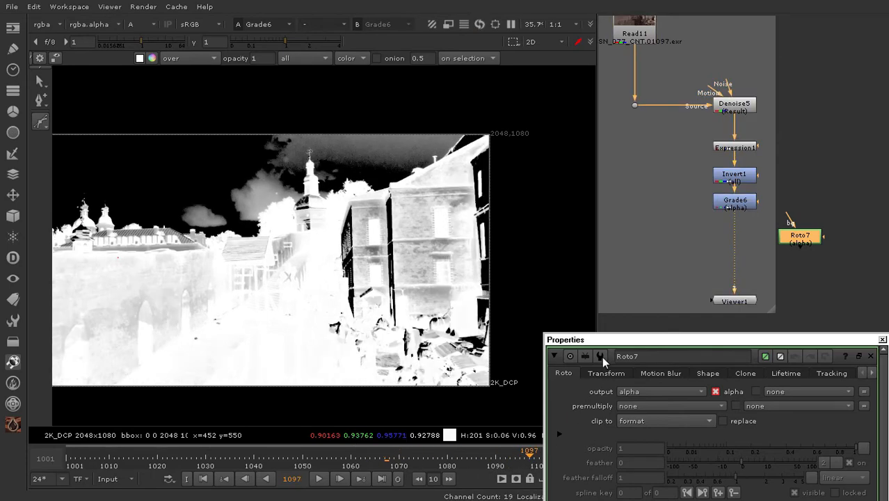
{"action": "left_click_drag", "start_coordinate": [662, 343], "coordinate": [723, 342]}
{"action": "left_click", "coordinate": [542, 458]}
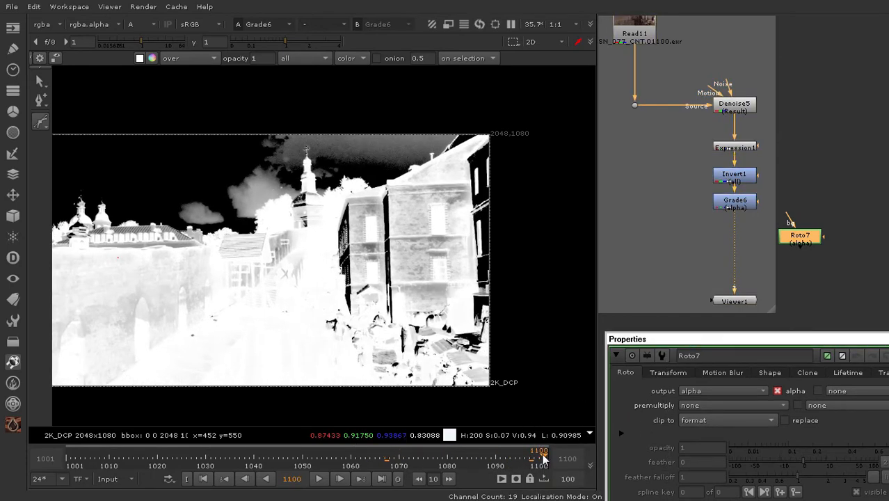
{"action": "scroll", "coordinate": [174, 139], "scroll_direction": "up", "scroll_amount": 3}
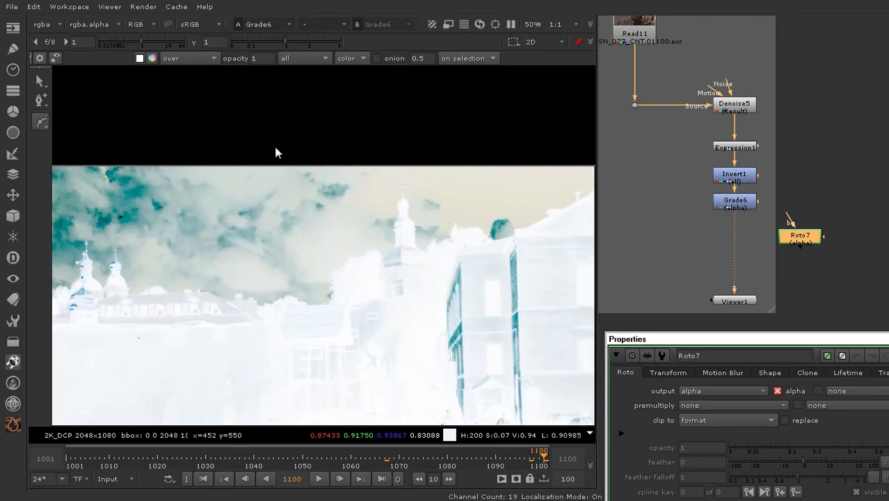
{"action": "left_click", "coordinate": [239, 140]}
{"action": "left_click", "coordinate": [197, 210]}
{"action": "left_click", "coordinate": [212, 292]}
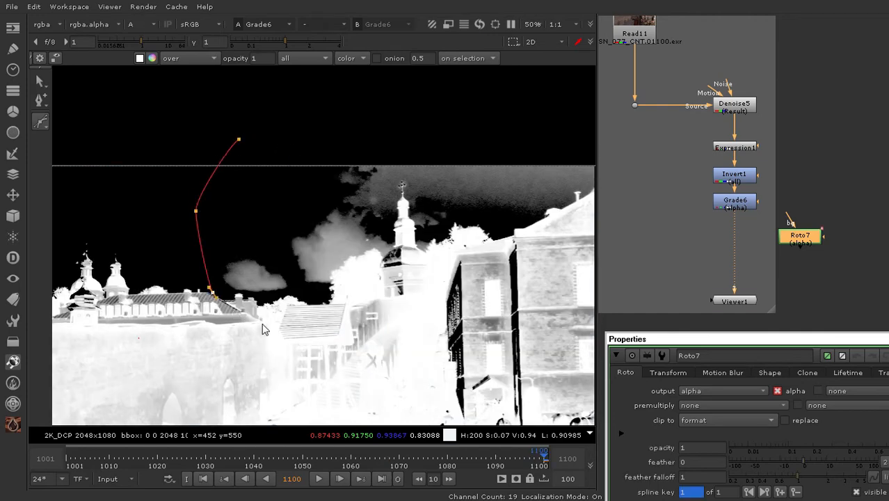
{"action": "left_click", "coordinate": [279, 327]}
{"action": "left_click", "coordinate": [440, 315]}
{"action": "scroll", "coordinate": [446, 302], "scroll_direction": "down", "scroll_amount": 2}
{"action": "left_click", "coordinate": [521, 275]}
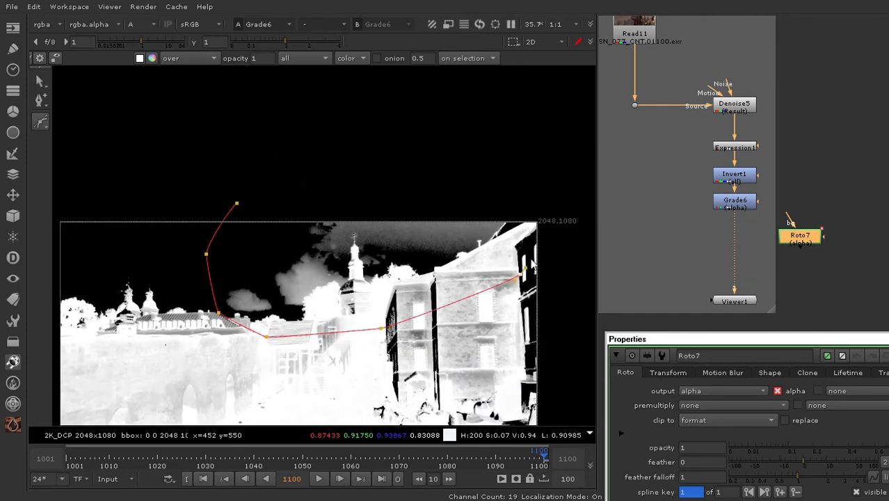
{"action": "left_click", "coordinate": [554, 203]}
{"action": "left_click", "coordinate": [515, 167]}
{"action": "left_click", "coordinate": [308, 167]}
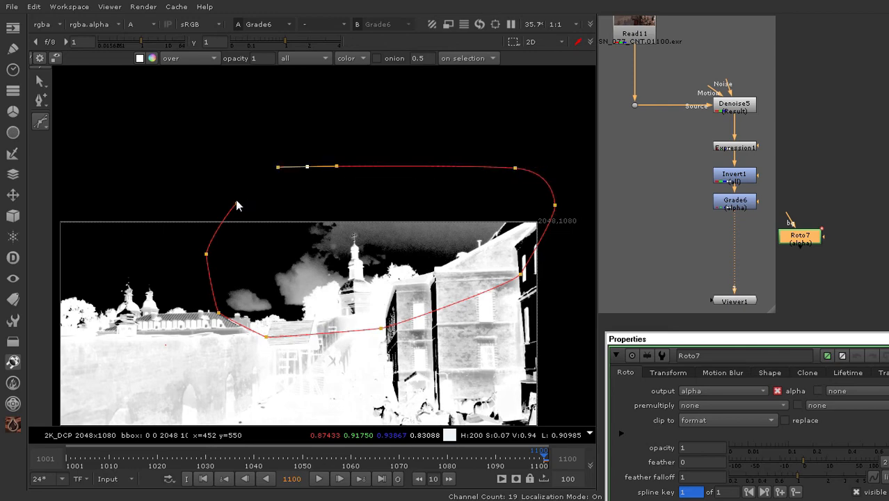
{"action": "left_click", "coordinate": [237, 203]}
Select all the roto shape's points and move the shape down at frame 1080 to follow the clouds and tower
{"action": "scroll", "coordinate": [250, 206], "scroll_direction": "down", "scroll_amount": 1}
{"action": "left_click_drag", "start_coordinate": [502, 135], "coordinate": [194, 340]}
{"action": "scroll", "coordinate": [257, 280], "scroll_direction": "up", "scroll_amount": 1}
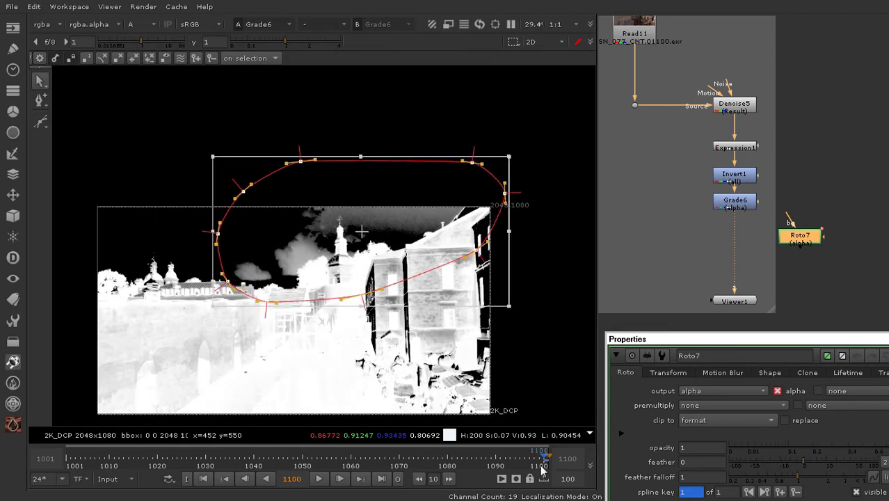
{"action": "left_click", "coordinate": [446, 463]}
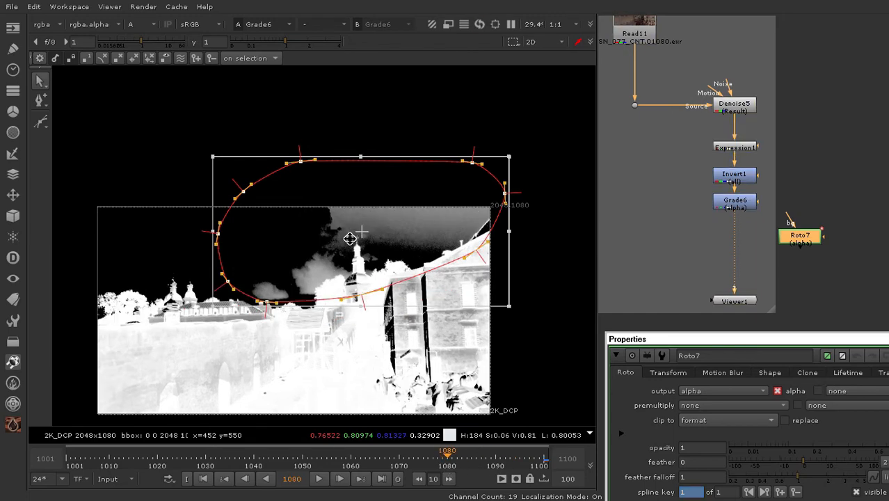
{"action": "left_click_drag", "start_coordinate": [350, 239], "coordinate": [355, 297]}
At frame 1050, raise the roto shape's upper points above the image's top edge
{"action": "left_click", "coordinate": [303, 462]}
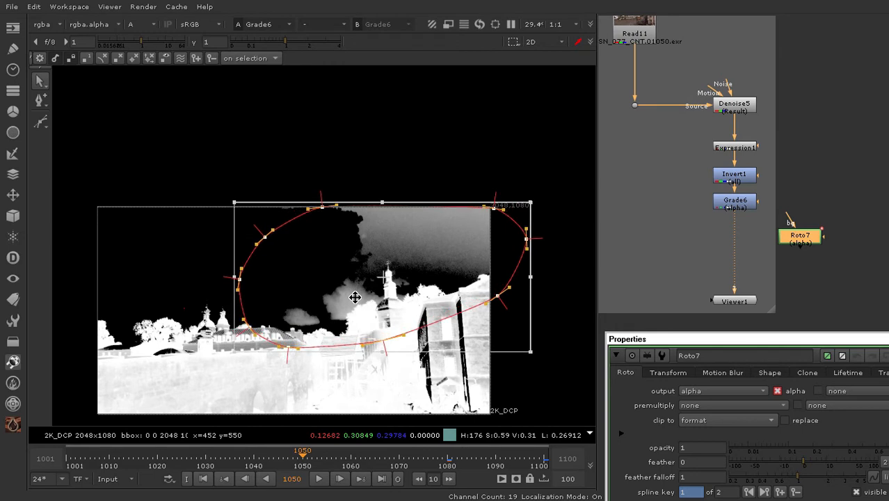
{"action": "left_click_drag", "start_coordinate": [514, 148], "coordinate": [213, 306]}
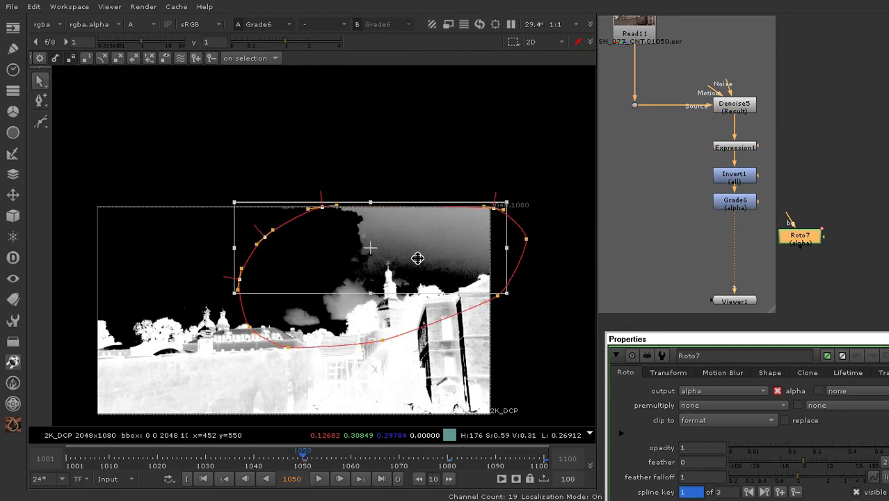
{"action": "left_click_drag", "start_coordinate": [417, 258], "coordinate": [418, 233]}
At frame 1030, lower the whole roto shape, raise its upper points above the image and pull its upper-left point outward
{"action": "left_click", "coordinate": [206, 461]}
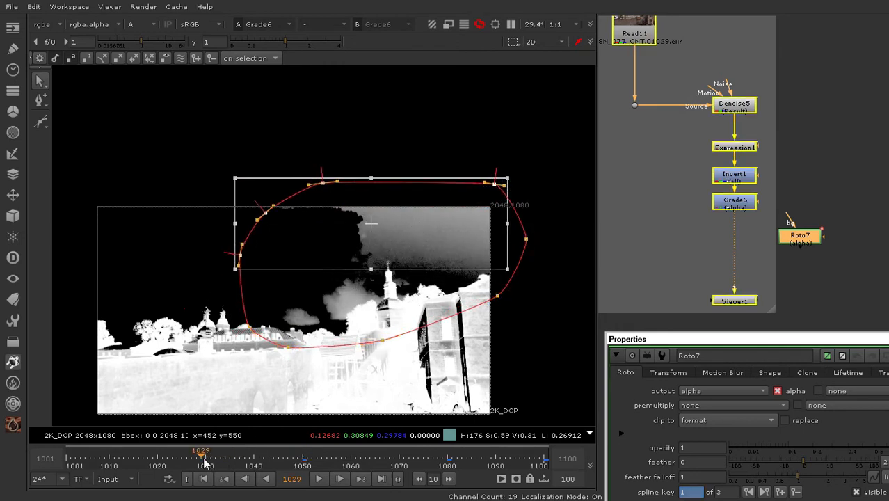
{"action": "left_click_drag", "start_coordinate": [577, 109], "coordinate": [165, 398]}
{"action": "left_click_drag", "start_coordinate": [354, 294], "coordinate": [355, 315]}
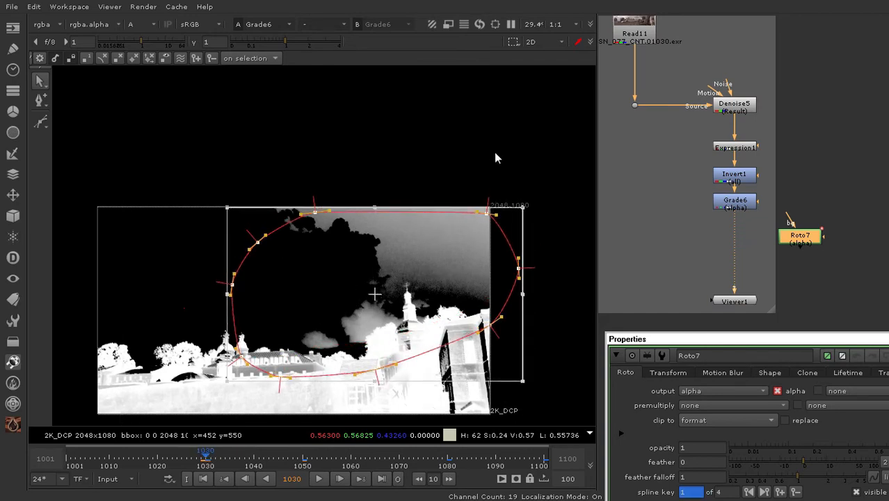
{"action": "left_click_drag", "start_coordinate": [514, 139], "coordinate": [189, 301]}
{"action": "left_click_drag", "start_coordinate": [367, 249], "coordinate": [367, 232]}
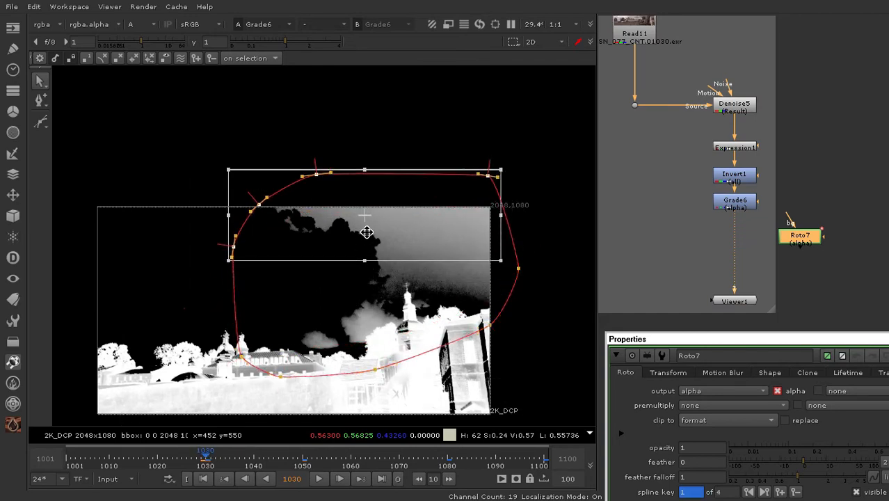
{"action": "left_click", "coordinate": [324, 128]}
{"action": "left_click_drag", "start_coordinate": [260, 203], "coordinate": [249, 182]}
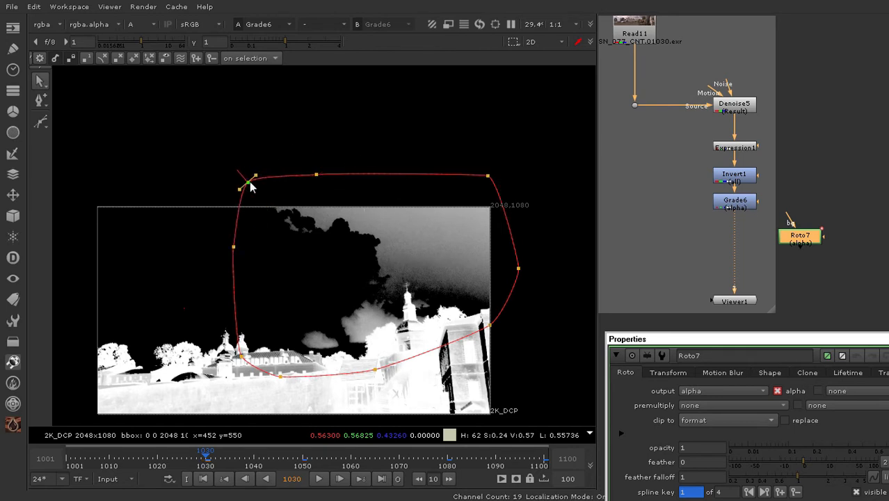
At frame 1001, select the whole roto shape and move it down to cover the grey clouds and central tower
{"action": "left_click", "coordinate": [70, 459]}
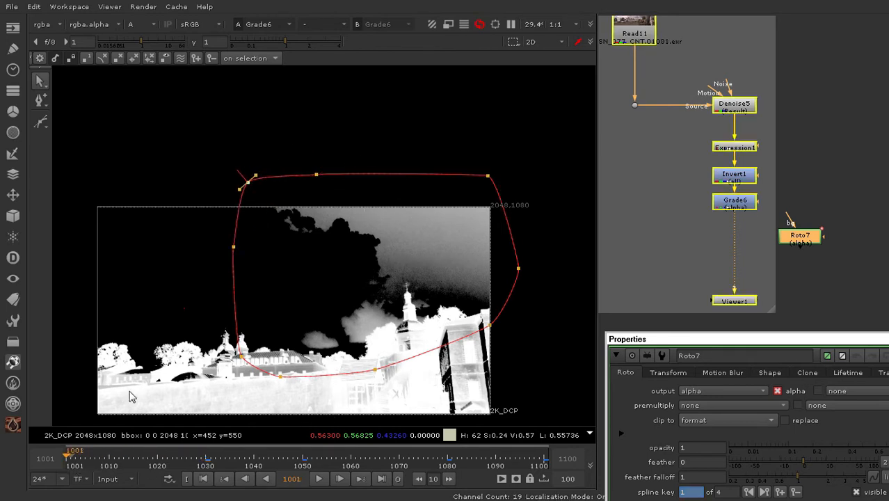
{"action": "scroll", "coordinate": [299, 243], "scroll_direction": "down", "scroll_amount": 1}
{"action": "left_click_drag", "start_coordinate": [531, 123], "coordinate": [149, 382]}
{"action": "middle_click_drag", "start_coordinate": [530, 321], "coordinate": [502, 227]}
{"action": "scroll", "coordinate": [399, 234], "scroll_direction": "up", "scroll_amount": 1}
{"action": "scroll", "coordinate": [370, 230], "scroll_direction": "down", "scroll_amount": 1}
{"action": "left_click_drag", "start_coordinate": [368, 230], "coordinate": [370, 238]}
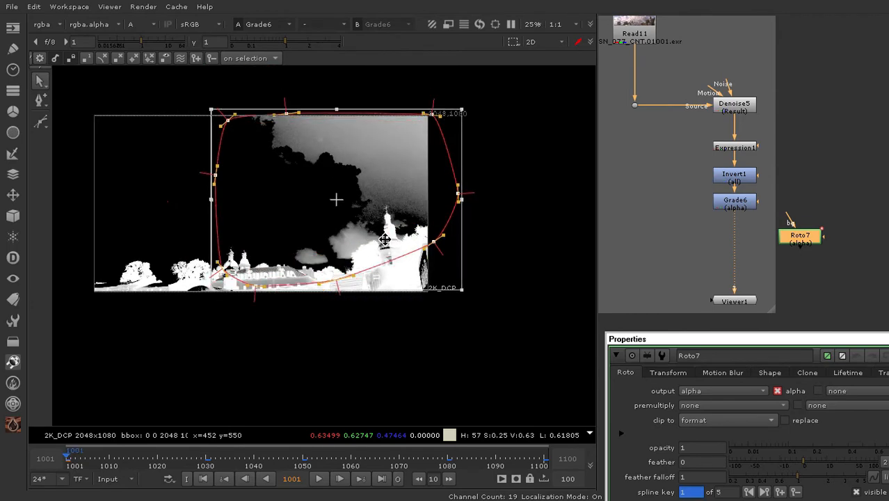
Raise the roto shape's top points above the image at frame 1001 and lift its lower-left points away from the domes
{"action": "middle_click_drag", "start_coordinate": [492, 187], "coordinate": [495, 263]}
{"action": "left_click", "coordinate": [482, 167]}
{"action": "left_click_drag", "start_coordinate": [482, 165], "coordinate": [220, 222]}
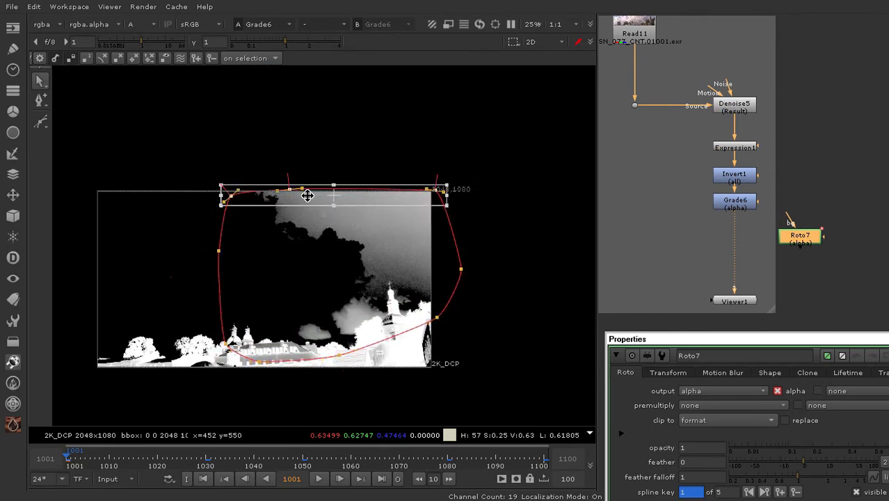
{"action": "left_click_drag", "start_coordinate": [307, 192], "coordinate": [308, 167]}
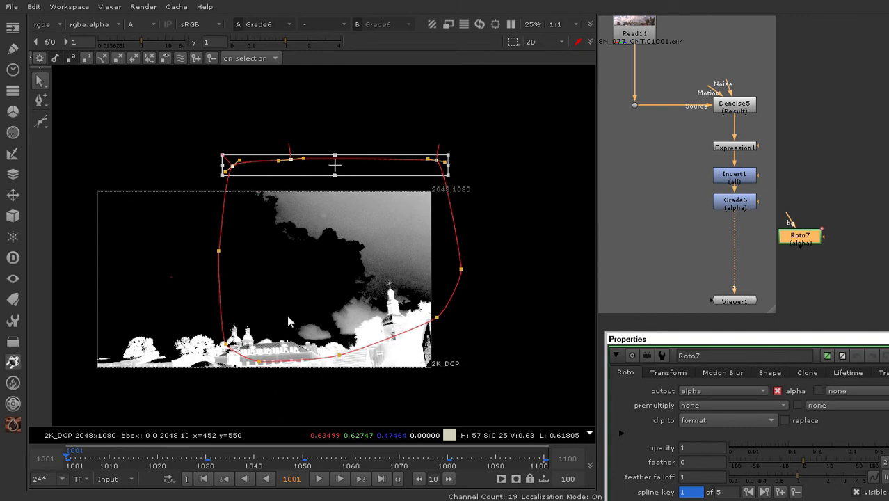
{"action": "left_click_drag", "start_coordinate": [321, 271], "coordinate": [186, 384]}
{"action": "left_click_drag", "start_coordinate": [255, 346], "coordinate": [268, 327]}
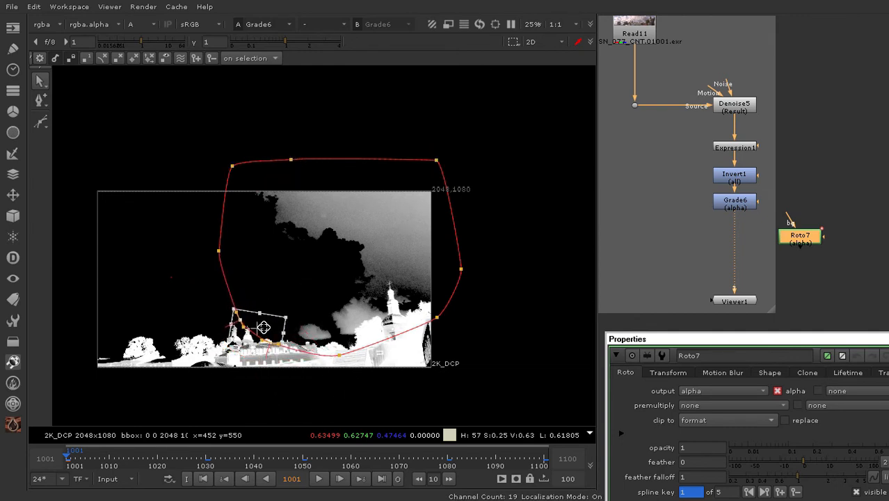
Scrub from the start of the shot to frame 1092 to check the animated roto shape, and close the Roto properties
{"action": "left_click", "coordinate": [135, 456]}
{"action": "left_click_drag", "start_coordinate": [135, 466], "coordinate": [511, 466]}
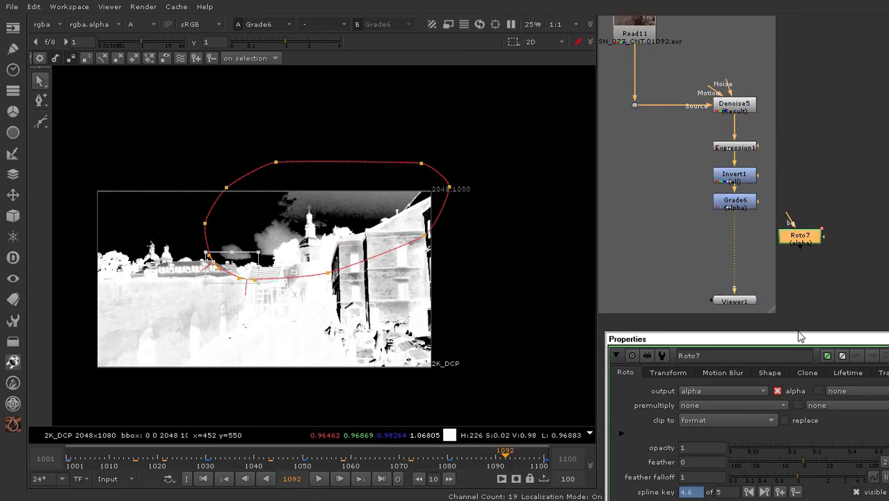
{"action": "left_click_drag", "start_coordinate": [797, 336], "coordinate": [697, 354]}
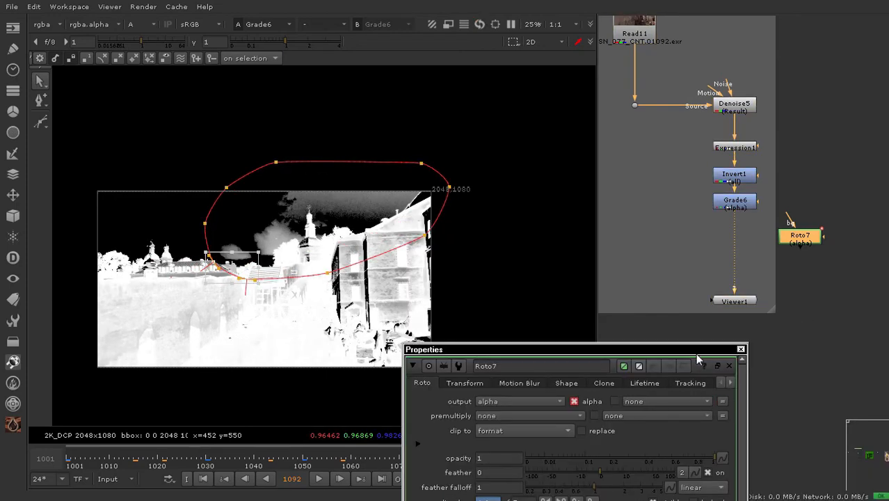
{"action": "left_click", "coordinate": [741, 349]}
Add a Grade node after Grade6 and connect its mask input to Roto7
{"action": "scroll", "coordinate": [696, 311], "scroll_direction": "up", "scroll_amount": 4}
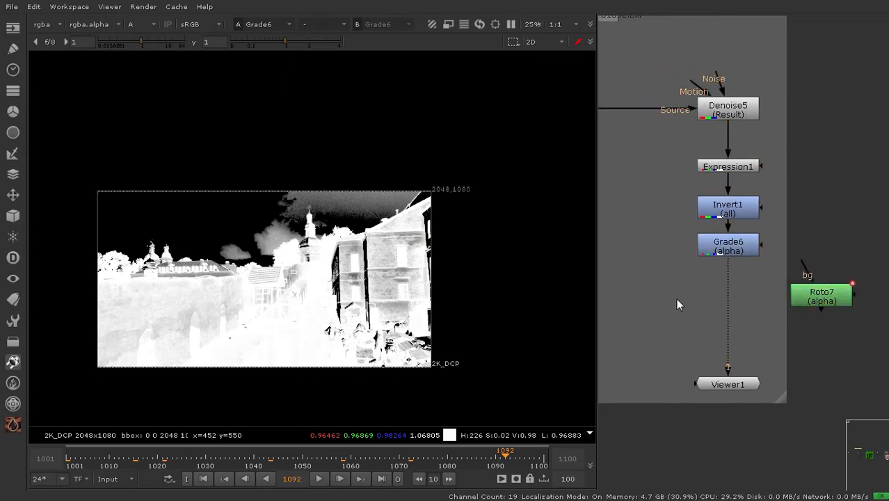
{"action": "key", "text": "g"}
{"action": "left_click_drag", "start_coordinate": [692, 300], "coordinate": [800, 296]}
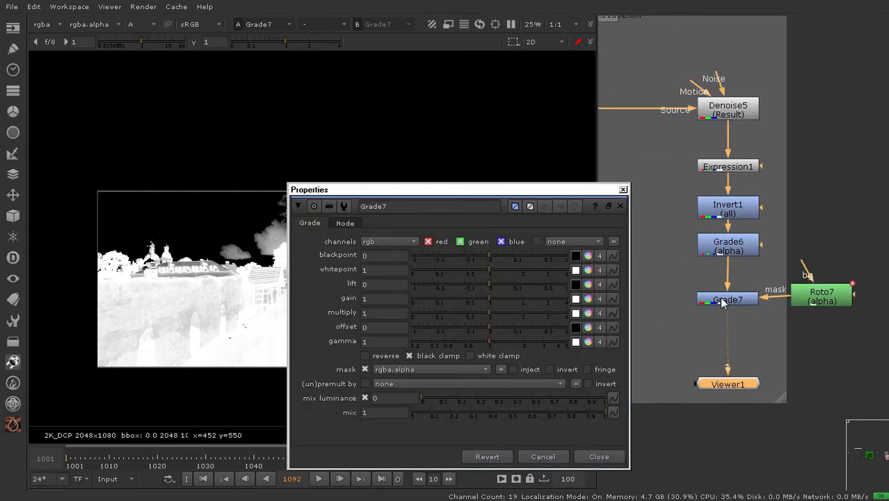
{"action": "left_click_drag", "start_coordinate": [472, 193], "coordinate": [610, 219]}
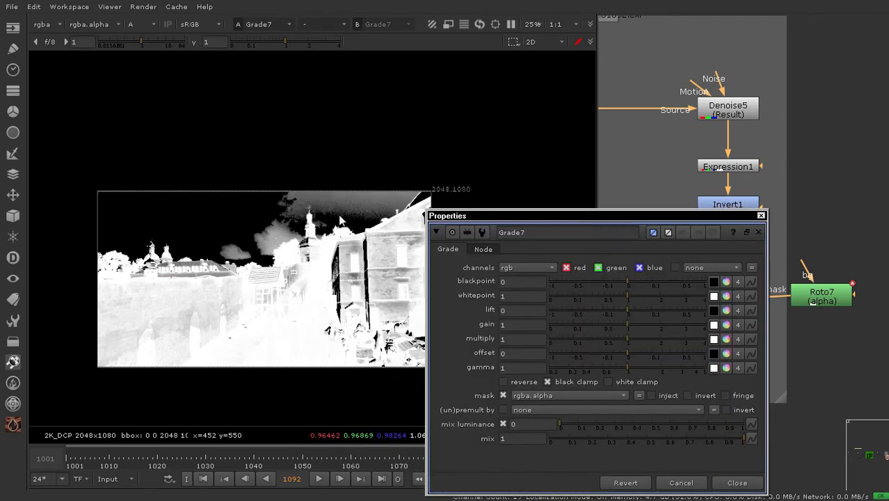
Restrict Grade7 to the alpha channel and set its blackpoint to 0.46 and whitepoint to 0.9
{"action": "scroll", "coordinate": [387, 268], "scroll_direction": "up", "scroll_amount": 2}
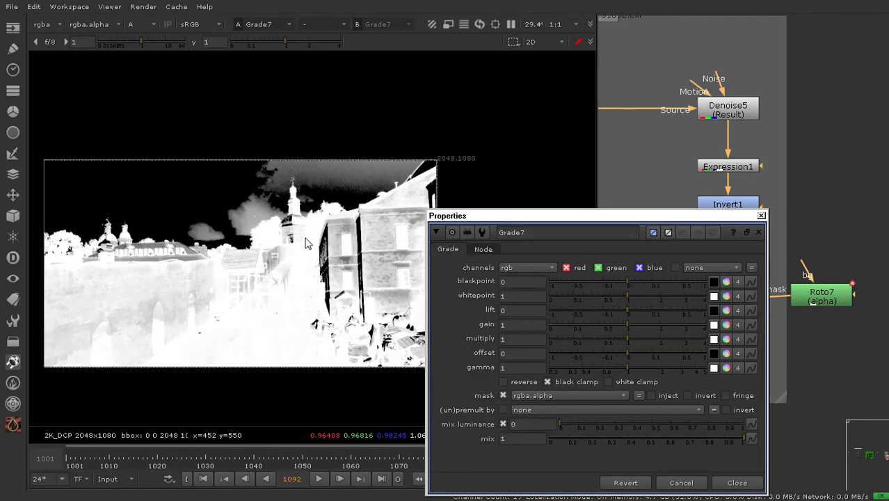
{"action": "left_click", "coordinate": [523, 267]}
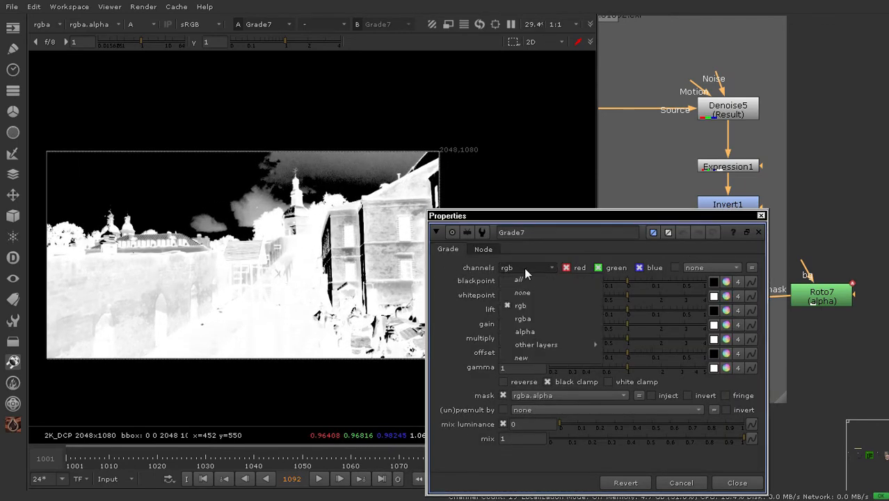
{"action": "left_click", "coordinate": [523, 331]}
{"action": "left_click_drag", "start_coordinate": [634, 279], "coordinate": [676, 279]}
{"action": "left_click_drag", "start_coordinate": [629, 298], "coordinate": [622, 292]}
{"action": "scroll", "coordinate": [332, 236], "scroll_direction": "up", "scroll_amount": 2}
{"action": "middle_click_drag", "start_coordinate": [277, 220], "coordinate": [301, 226]}
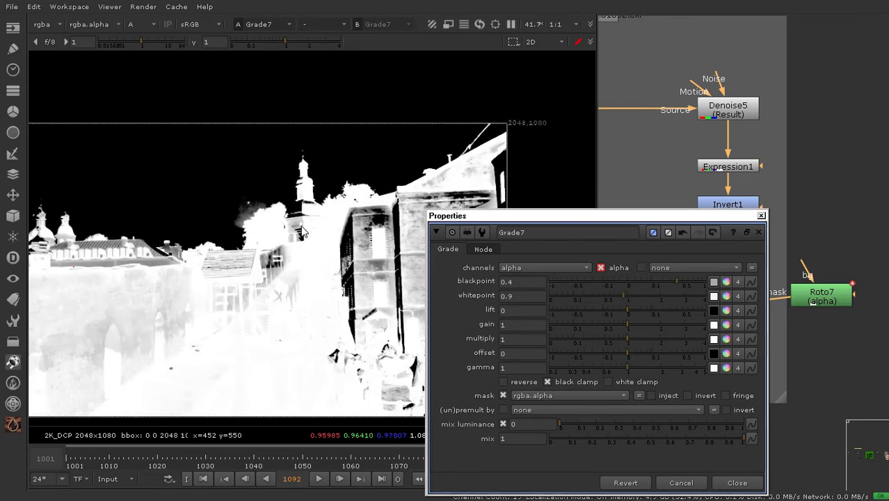
{"action": "left_click", "coordinate": [679, 278]}
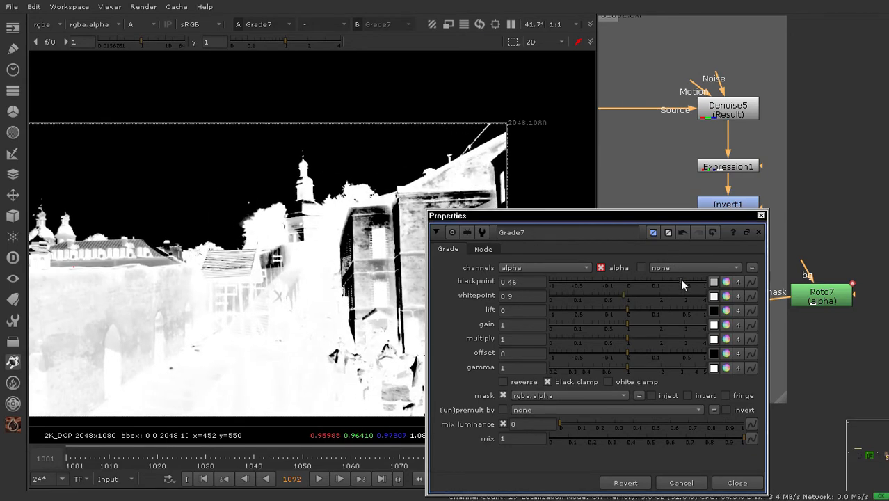
Review the graded matte, close the Grade7 properties and delete the Grade7 node
{"action": "left_click_drag", "start_coordinate": [737, 217], "coordinate": [590, 284]}
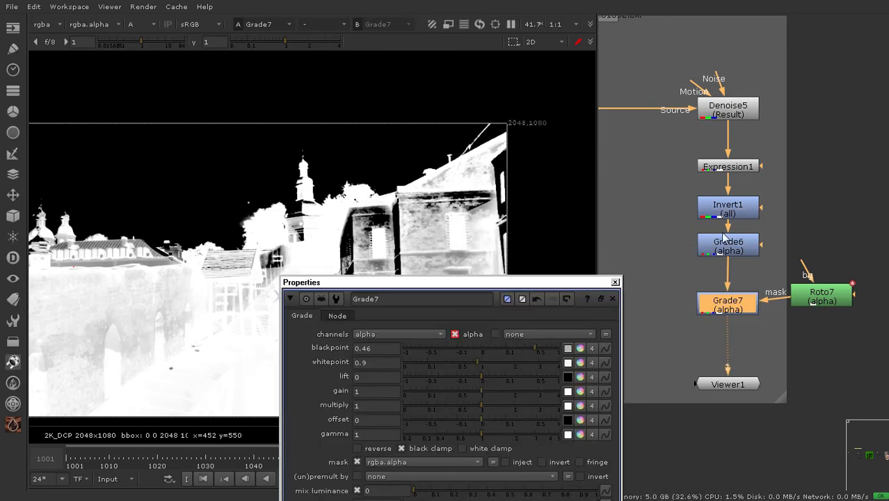
{"action": "middle_click_drag", "start_coordinate": [633, 265], "coordinate": [675, 219]}
{"action": "scroll", "coordinate": [396, 215], "scroll_direction": "down", "scroll_amount": 1}
{"action": "scroll", "coordinate": [396, 220], "scroll_direction": "down", "scroll_amount": 1}
{"action": "middle_click_drag", "start_coordinate": [396, 219], "coordinate": [427, 189]}
{"action": "scroll", "coordinate": [379, 208], "scroll_direction": "up", "scroll_amount": 2}
{"action": "middle_click_drag", "start_coordinate": [550, 255], "coordinate": [556, 252]}
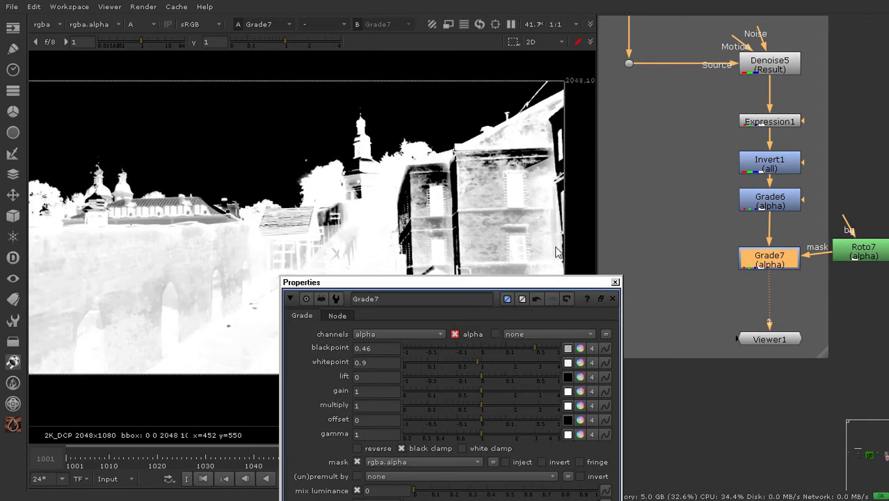
{"action": "left_click_drag", "start_coordinate": [569, 285], "coordinate": [543, 285]}
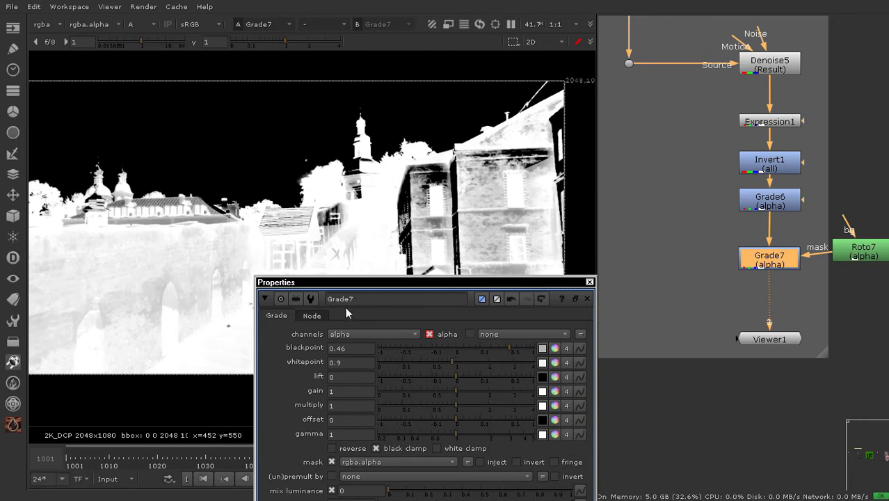
{"action": "left_click", "coordinate": [589, 282]}
{"action": "middle_click_drag", "start_coordinate": [782, 278], "coordinate": [747, 290]}
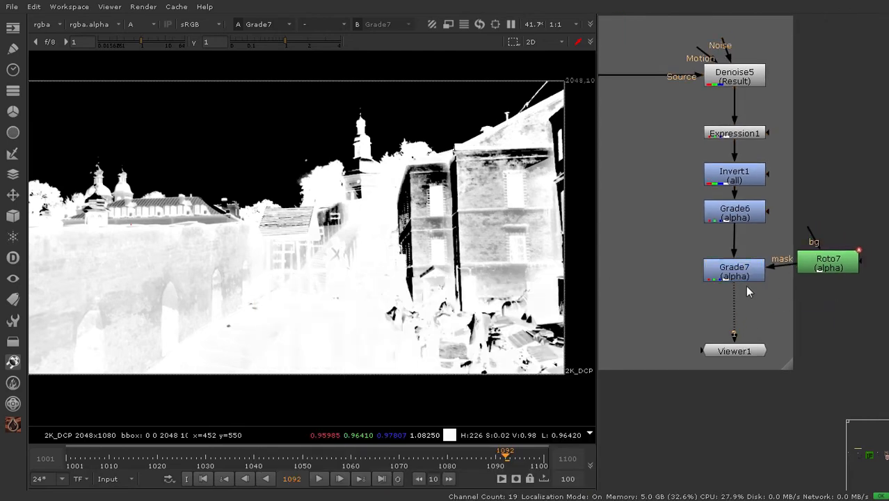
{"action": "key", "text": "Delete"}
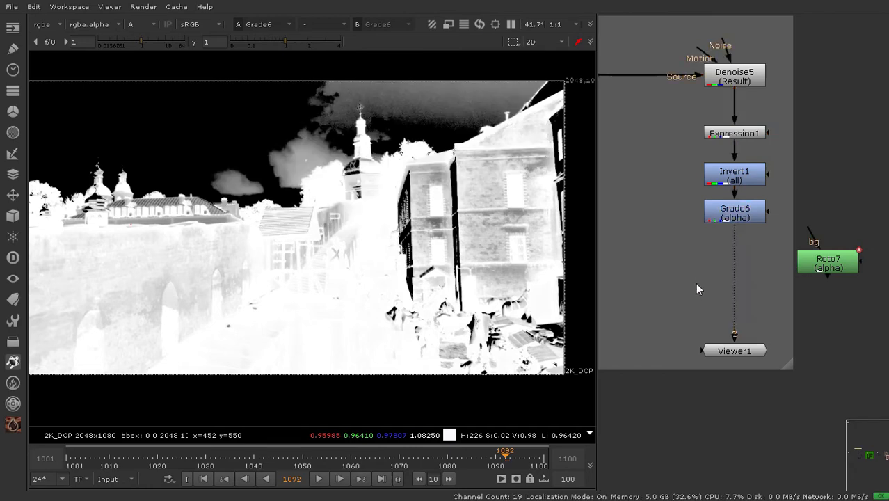
Add a ColorLookup node and insert it between Grade6 and Viewer1
{"action": "key", "text": "Tab"}
{"action": "type", "text": "color"}
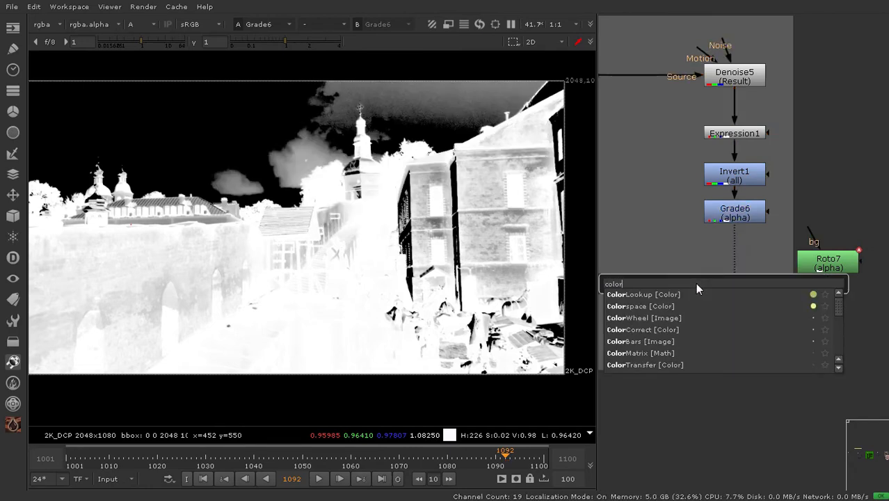
{"action": "left_click", "coordinate": [644, 294]}
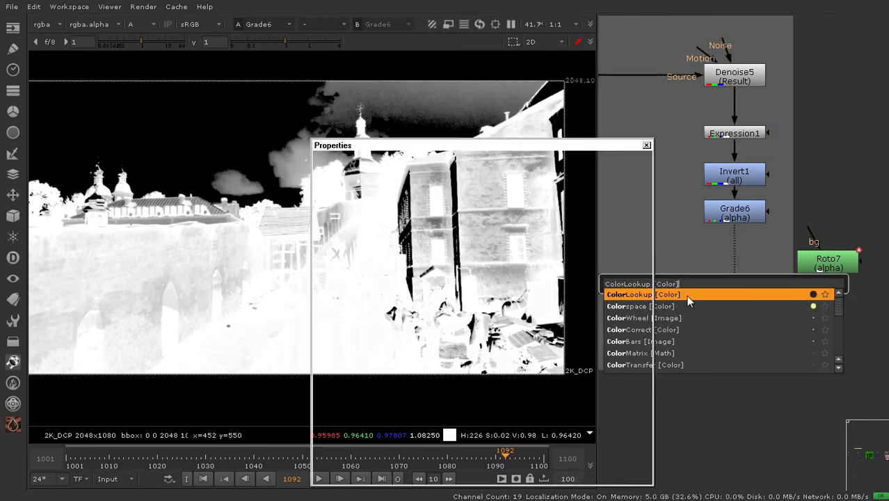
{"action": "left_click_drag", "start_coordinate": [710, 276], "coordinate": [708, 283]}
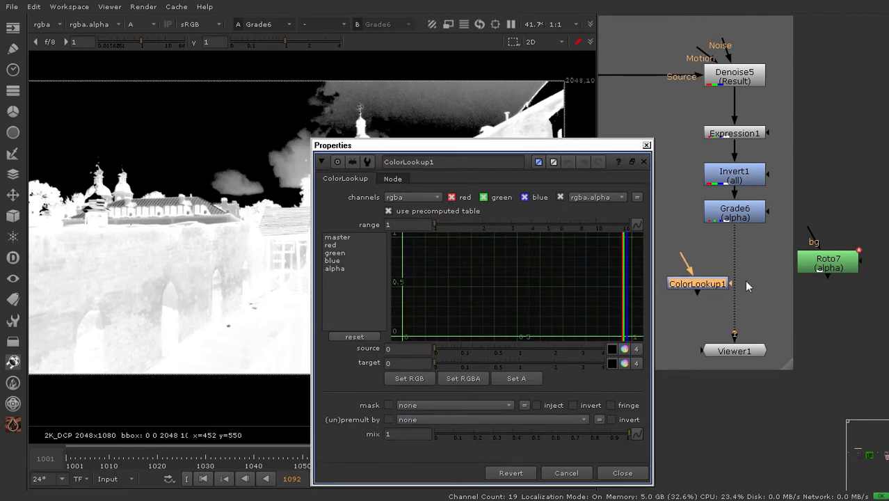
{"action": "left_click_drag", "start_coordinate": [530, 144], "coordinate": [488, 258]}
{"action": "middle_click_drag", "start_coordinate": [735, 259], "coordinate": [733, 234]}
{"action": "middle_click_drag", "start_coordinate": [681, 203], "coordinate": [690, 204]}
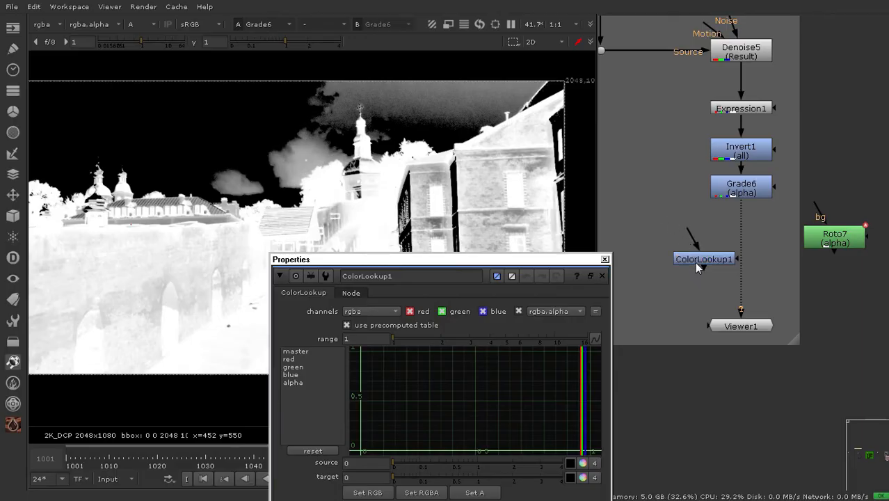
{"action": "left_click_drag", "start_coordinate": [694, 260], "coordinate": [736, 252]}
Connect the ColorLookup1 mask input to Roto7 and line the two nodes up
{"action": "left_click", "coordinate": [821, 239]}
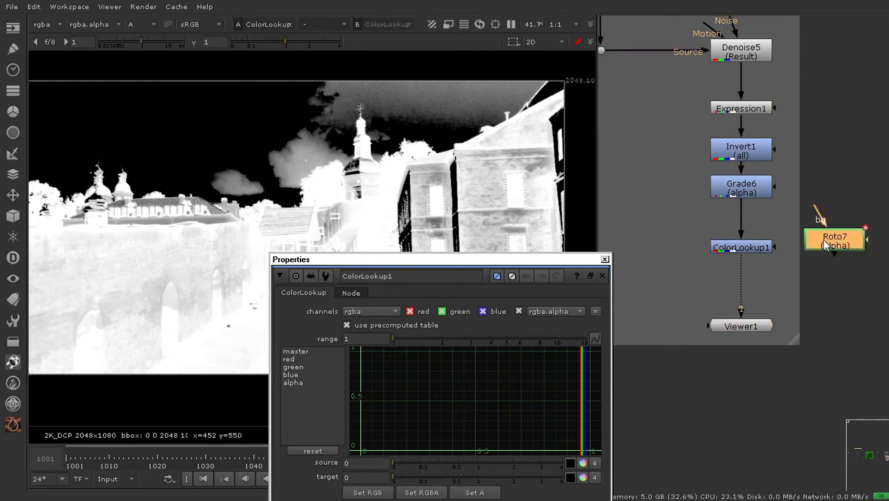
{"action": "scroll", "coordinate": [819, 240], "scroll_direction": "down", "scroll_amount": 1}
{"action": "middle_click_drag", "start_coordinate": [819, 240], "coordinate": [773, 281]}
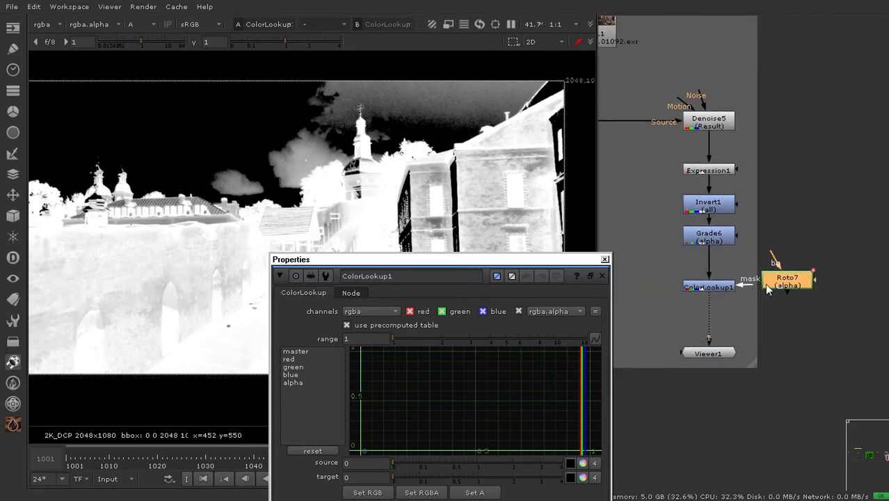
{"action": "left_click_drag", "start_coordinate": [717, 286], "coordinate": [717, 279]}
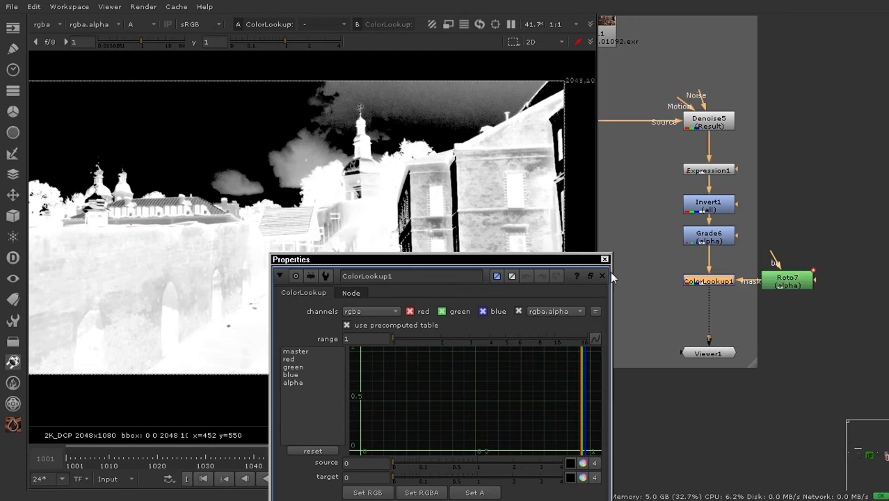
Examine the master, red, green and blue curves of ColorLookup1, ending on the alpha curve
{"action": "left_click_drag", "start_coordinate": [512, 263], "coordinate": [709, 174]}
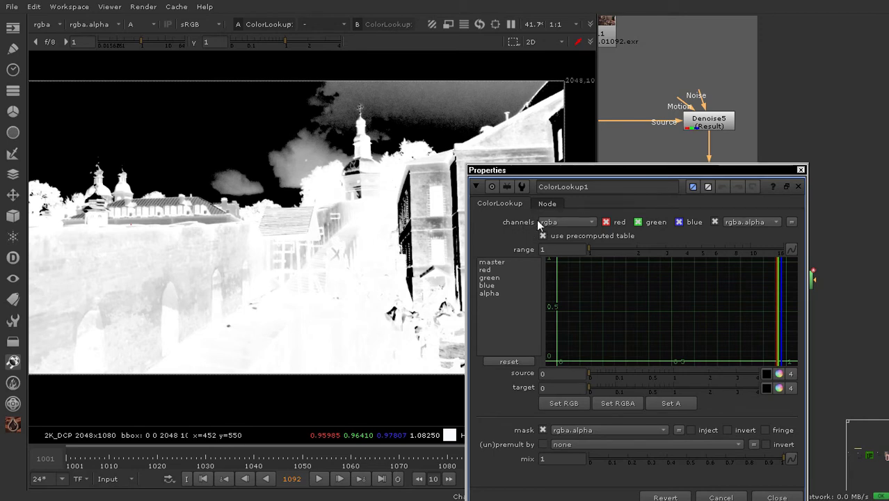
{"action": "left_click", "coordinate": [494, 263]}
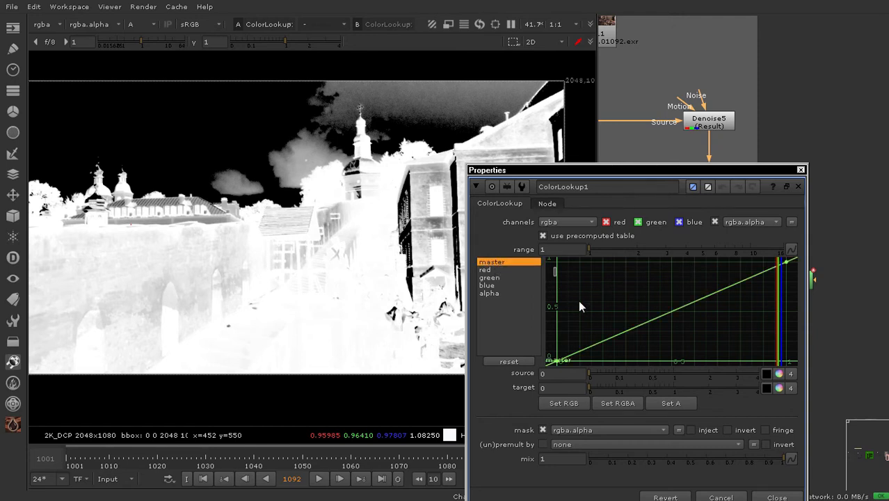
{"action": "left_click_drag", "start_coordinate": [579, 301], "coordinate": [797, 364]}
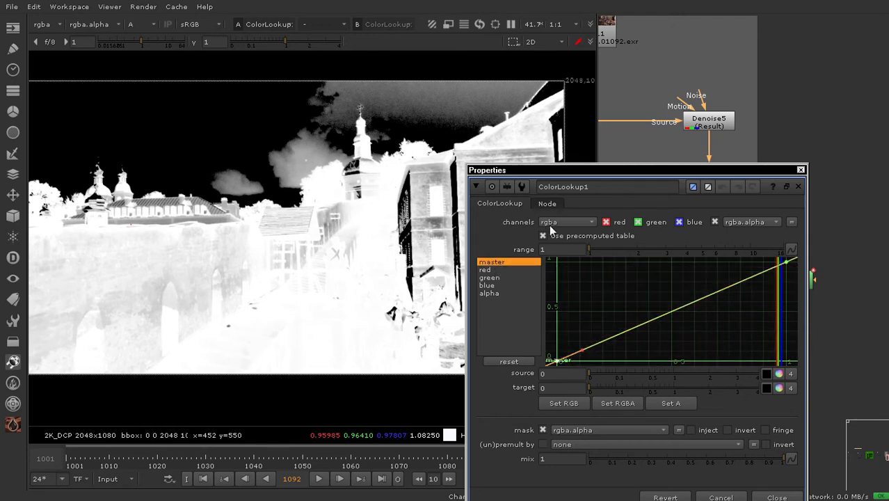
{"action": "left_click", "coordinate": [484, 270]}
{"action": "left_click", "coordinate": [487, 278]}
{"action": "left_click", "coordinate": [487, 286]}
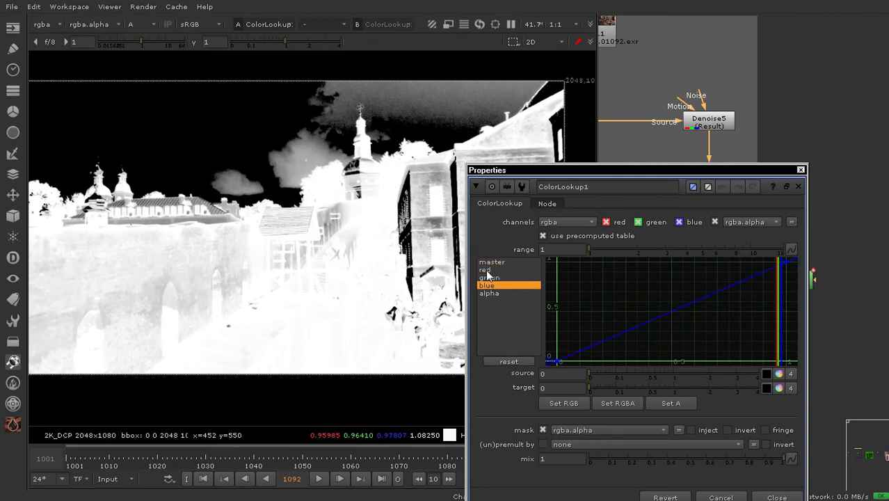
{"action": "left_click", "coordinate": [485, 270]}
{"action": "left_click", "coordinate": [487, 278]}
{"action": "left_click", "coordinate": [490, 285]}
{"action": "left_click", "coordinate": [492, 294]}
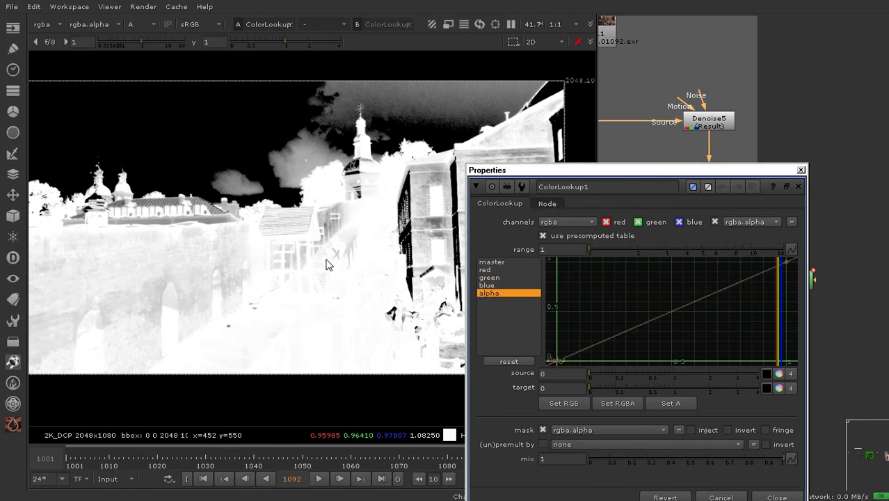
Try shaping the alpha curve into an S-curve by flattening the tangents at its upper and lower end points
{"action": "left_click_drag", "start_coordinate": [670, 303], "coordinate": [827, 244]}
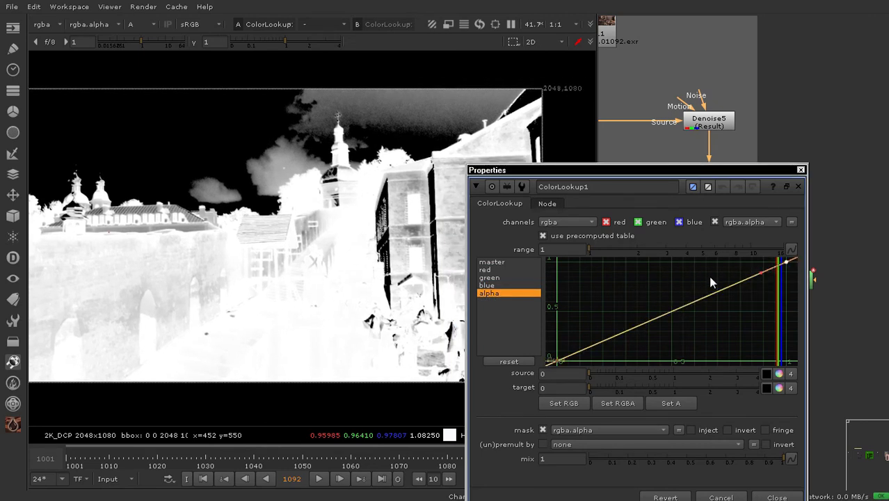
{"action": "left_click_drag", "start_coordinate": [633, 304], "coordinate": [824, 237]}
{"action": "left_click", "coordinate": [557, 360]}
{"action": "left_click_drag", "start_coordinate": [739, 285], "coordinate": [813, 258]}
{"action": "mouse_move", "coordinate": [761, 272]}
{"action": "left_mouse_down"}
{"action": "mouse_move", "coordinate": [764, 260]}
{"action": "mouse_move", "coordinate": [778, 291]}
{"action": "mouse_move", "coordinate": [760, 262]}
{"action": "left_mouse_up"}
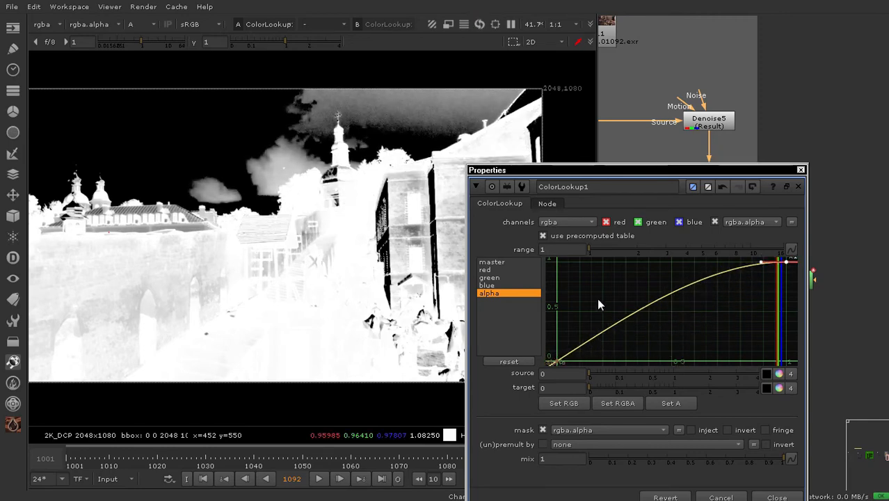
{"action": "left_click", "coordinate": [558, 358]}
{"action": "left_click_drag", "start_coordinate": [574, 349], "coordinate": [587, 356]}
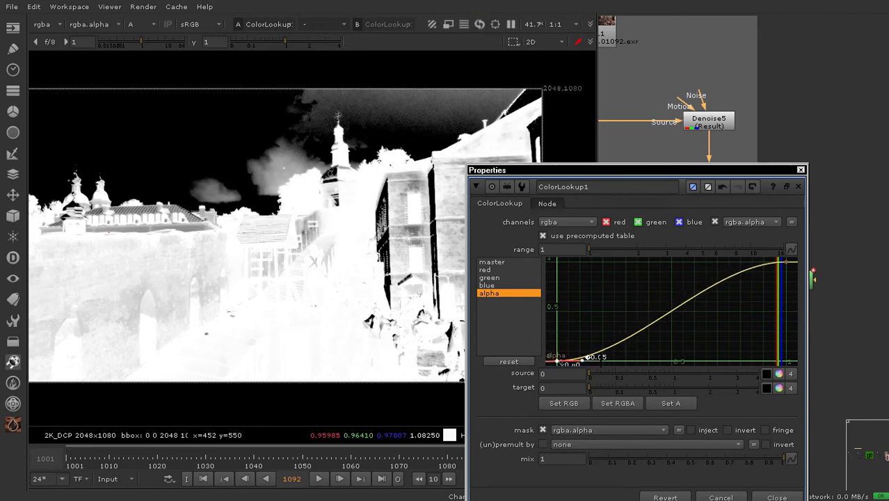
Undo the tangent changes on both end points of the alpha curve
{"action": "left_click", "coordinate": [738, 295]}
{"action": "left_click_drag", "start_coordinate": [603, 319], "coordinate": [559, 359]}
{"action": "key", "text": "z"}
{"action": "left_click_drag", "start_coordinate": [664, 323], "coordinate": [809, 239]}
{"action": "key", "text": "z"}
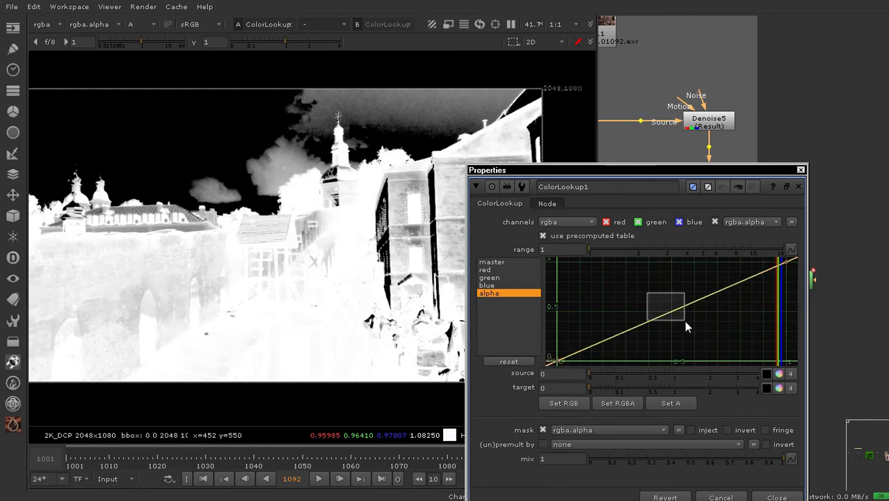
Add a point midway along the alpha curve and raise it to about x 0.50, y 0.56
{"action": "left_click_drag", "start_coordinate": [685, 322], "coordinate": [684, 323]}
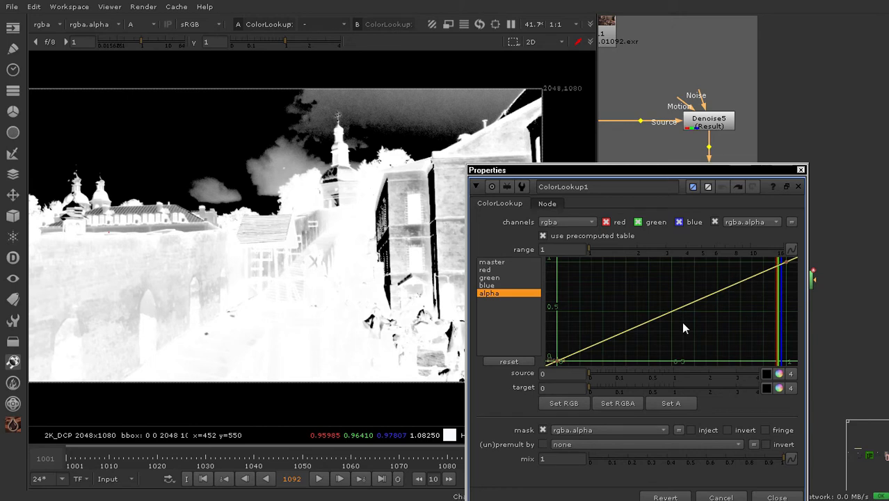
{"action": "left_click", "coordinate": [672, 313], "text": "ctrl+alt"}
{"action": "mouse_move", "coordinate": [671, 310]}
{"action": "left_mouse_down"}
{"action": "mouse_move", "coordinate": [670, 292]}
{"action": "mouse_move", "coordinate": [670, 330]}
{"action": "mouse_move", "coordinate": [670, 306]}
{"action": "left_mouse_up"}
{"action": "left_click", "coordinate": [701, 334]}
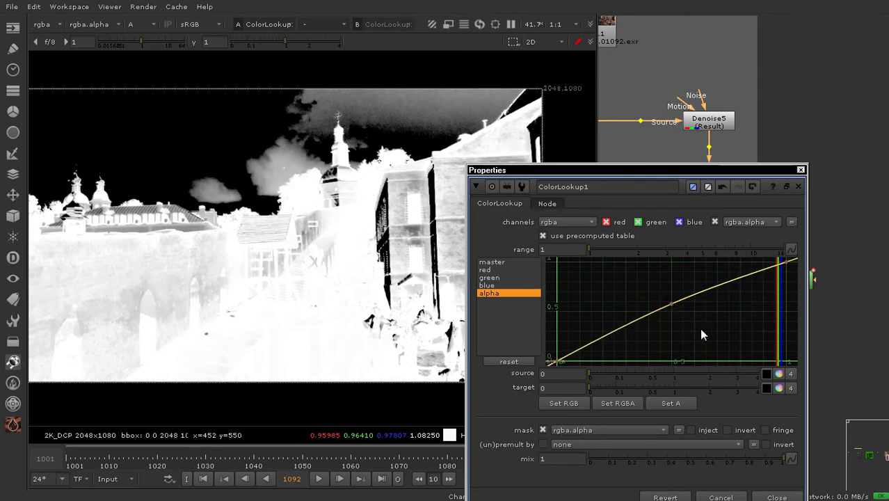
{"action": "left_click", "coordinate": [670, 304]}
{"action": "left_click_drag", "start_coordinate": [670, 304], "coordinate": [671, 305]}
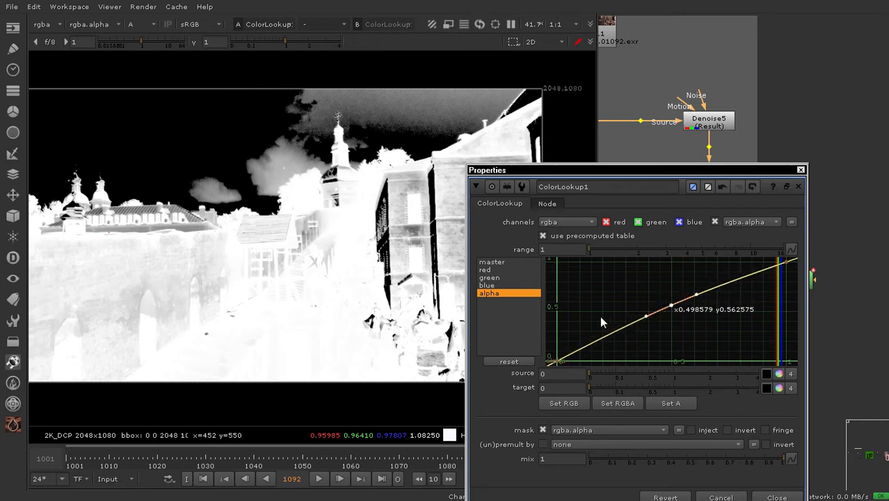
Examine the start and middle points of the alpha curve in the ColorLookup curve editor
{"action": "left_click_drag", "start_coordinate": [603, 306], "coordinate": [557, 361]}
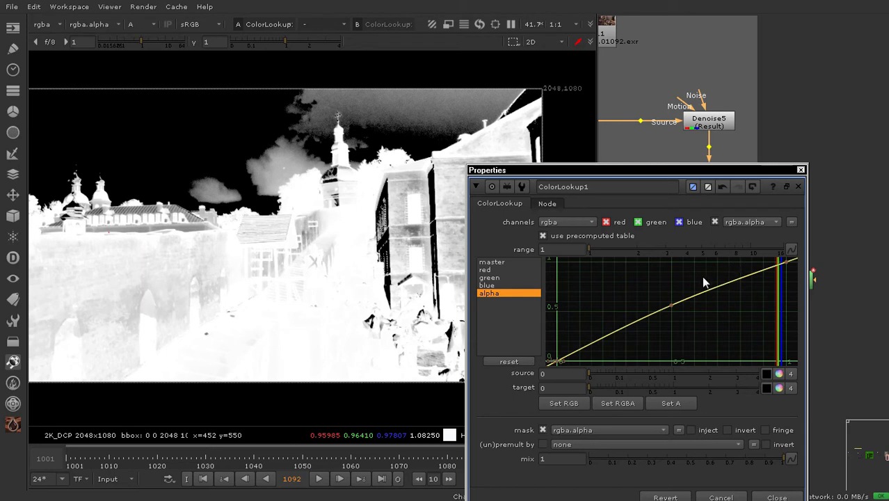
{"action": "left_click_drag", "start_coordinate": [588, 322], "coordinate": [554, 363]}
{"action": "scroll", "coordinate": [635, 303], "scroll_direction": "down", "scroll_amount": 1}
{"action": "scroll", "coordinate": [619, 303], "scroll_direction": "up", "scroll_amount": 3}
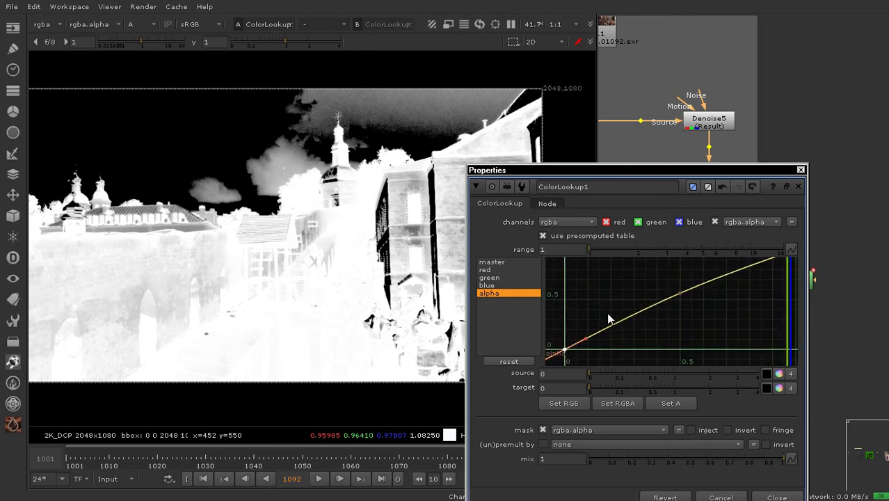
{"action": "middle_click_drag", "start_coordinate": [632, 292], "coordinate": [631, 294]}
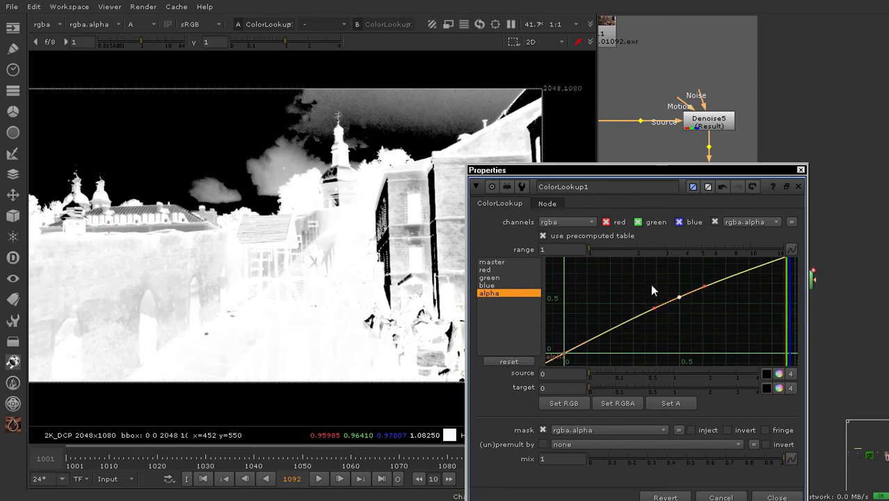
Add an unconnected Grade node beside ColorLookup1 in the node graph
{"action": "left_click_drag", "start_coordinate": [674, 169], "coordinate": [512, 218]}
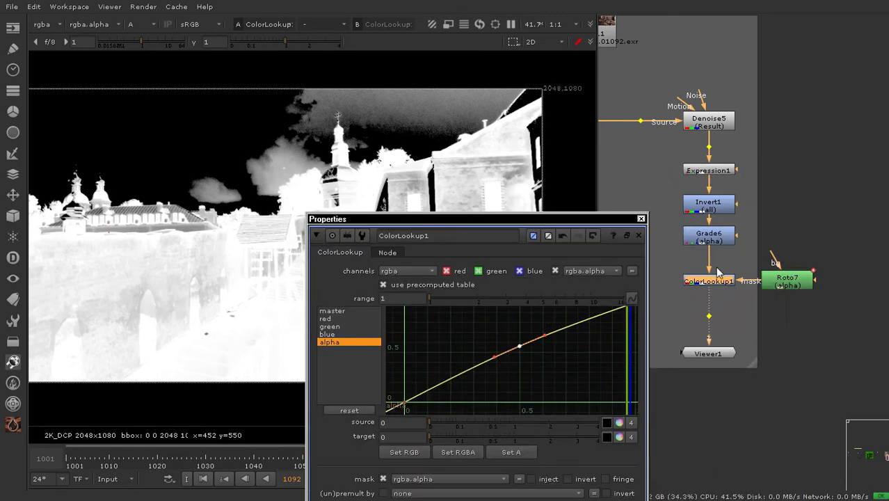
{"action": "scroll", "coordinate": [723, 258], "scroll_direction": "up", "scroll_amount": 1}
{"action": "middle_click_drag", "start_coordinate": [696, 278], "coordinate": [794, 229]}
{"action": "left_click_drag", "start_coordinate": [719, 239], "coordinate": [703, 250]}
{"action": "key", "text": "g"}
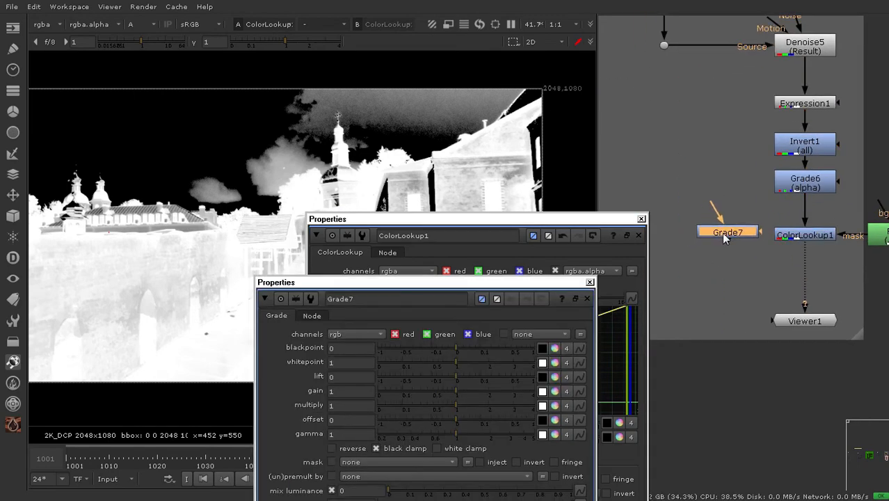
Compare the Grade7 controls side by side with the alpha curve in ColorLookup1
{"action": "left_click_drag", "start_coordinate": [548, 284], "coordinate": [814, 195]}
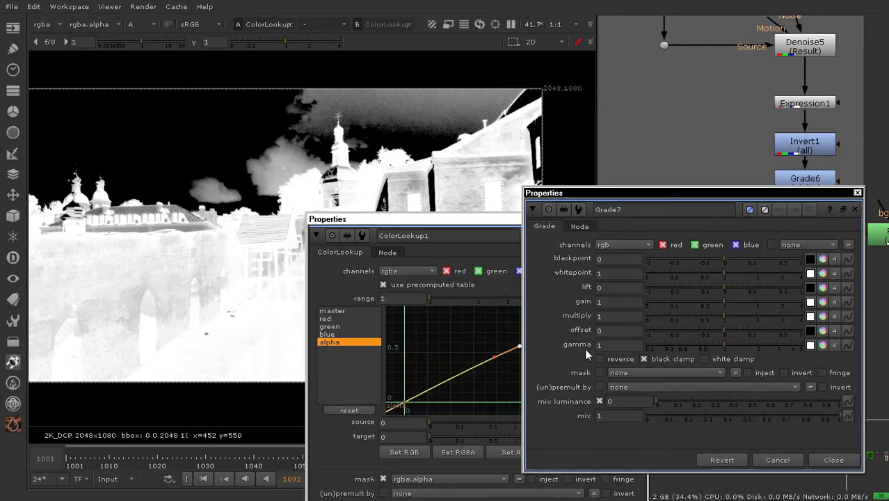
{"action": "left_click", "coordinate": [611, 346]}
{"action": "left_click_drag", "start_coordinate": [647, 197], "coordinate": [658, 198]}
{"action": "left_click", "coordinate": [626, 259]}
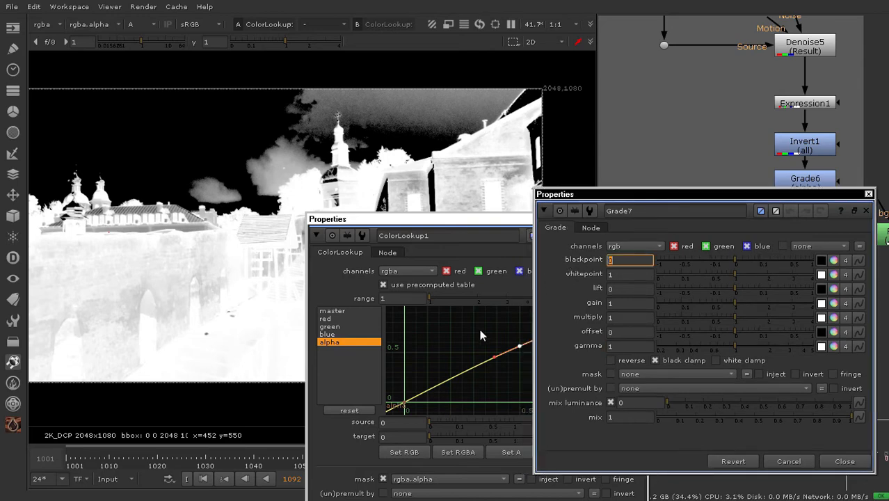
{"action": "left_click_drag", "start_coordinate": [479, 227], "coordinate": [264, 226]}
{"action": "key", "text": "Tab"}
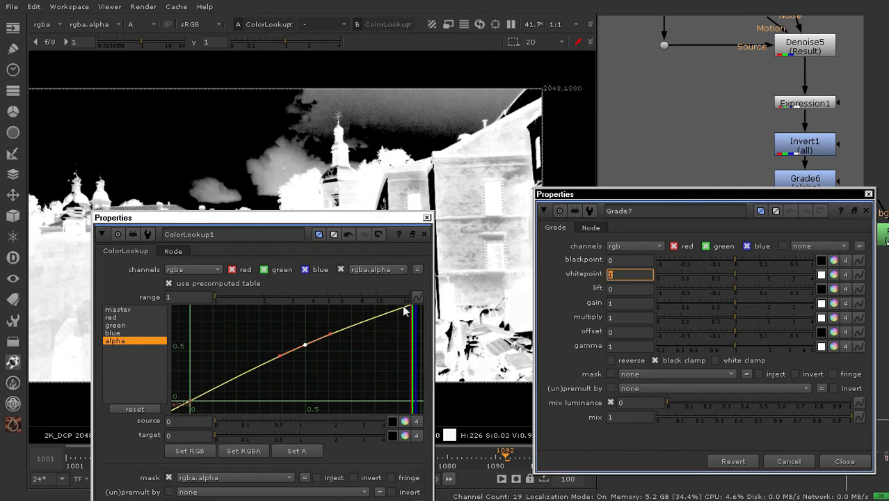
{"action": "left_click", "coordinate": [388, 337]}
{"action": "middle_click_drag", "start_coordinate": [384, 341], "coordinate": [395, 317]}
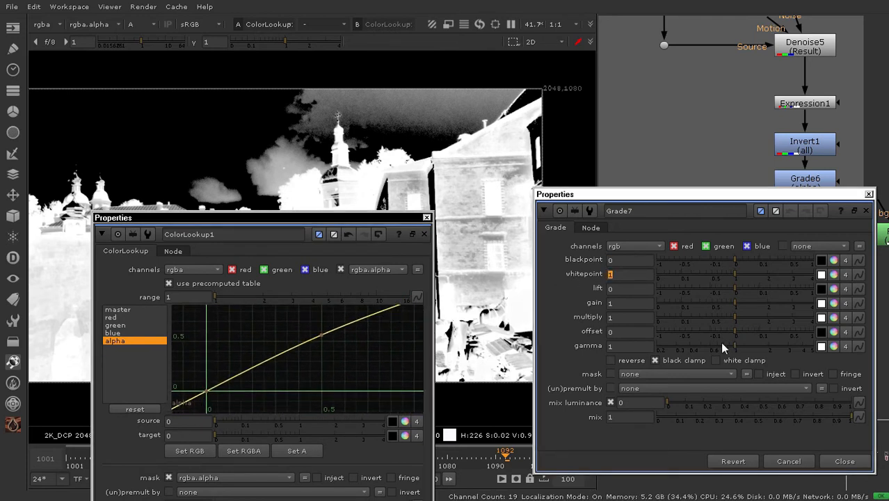
{"action": "left_click_drag", "start_coordinate": [613, 263], "coordinate": [579, 291]}
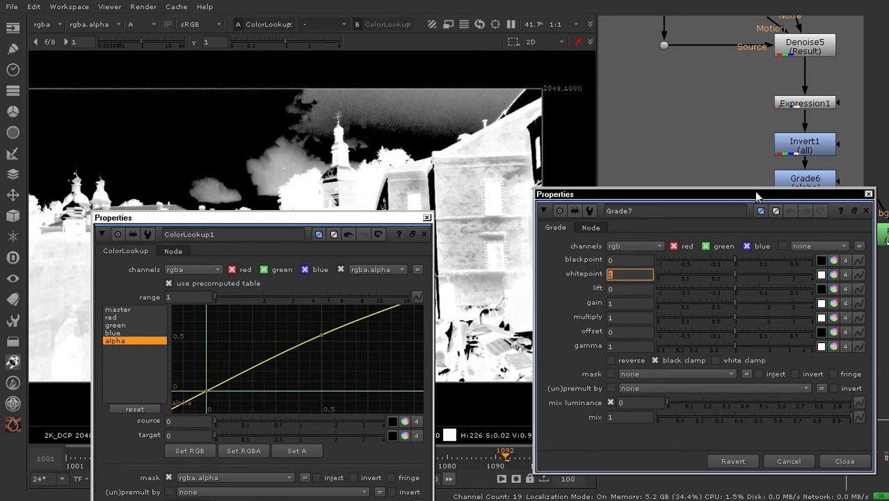
Close the Grade7 properties window
{"action": "left_click_drag", "start_coordinate": [756, 197], "coordinate": [706, 217]}
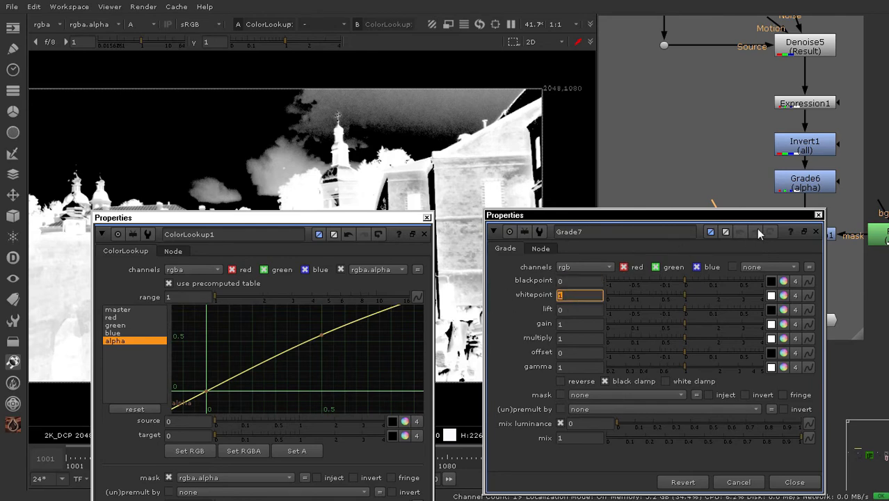
{"action": "left_click_drag", "start_coordinate": [816, 219], "coordinate": [777, 250]}
{"action": "left_click", "coordinate": [781, 245]}
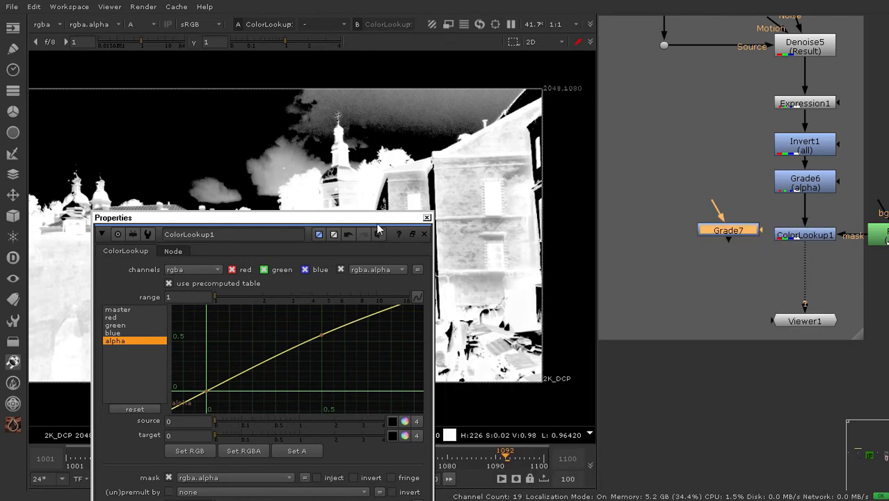
Enlarge the ColorLookup1 properties window and delete the middle point of the alpha curve
{"action": "left_click_drag", "start_coordinate": [379, 220], "coordinate": [641, 177]}
{"action": "double_click", "coordinate": [641, 177]}
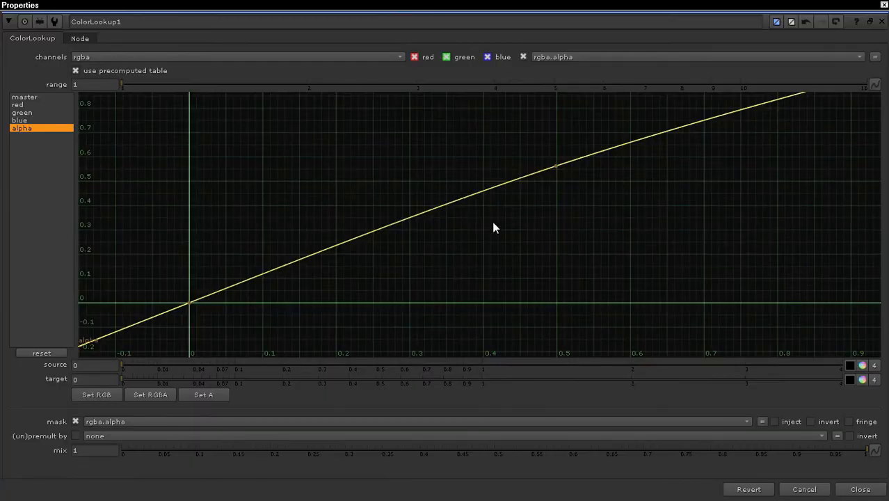
{"action": "left_click_drag", "start_coordinate": [347, 201], "coordinate": [119, 332]}
{"action": "left_click_drag", "start_coordinate": [470, 139], "coordinate": [635, 222]}
{"action": "key", "text": "Delete"}
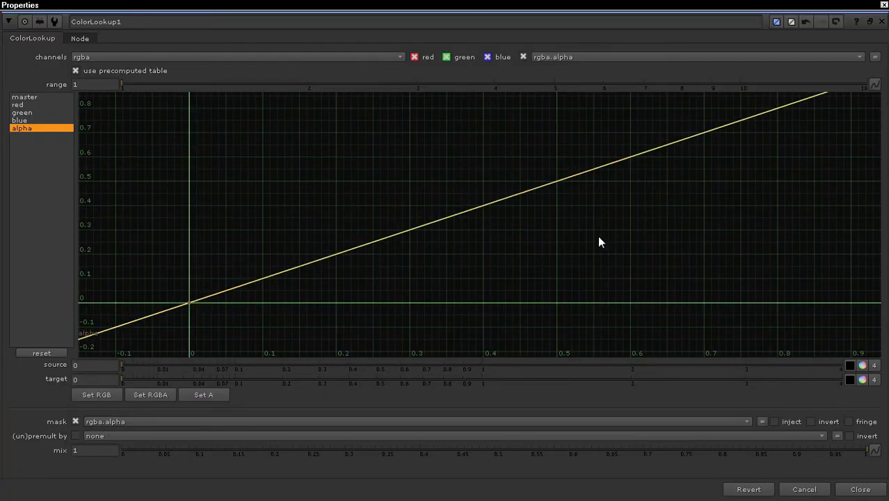
Add a point on the straight alpha curve at about x 0.50, y 0.50
{"action": "key", "text": "f"}
{"action": "left_click_drag", "start_coordinate": [157, 285], "coordinate": [109, 350]}
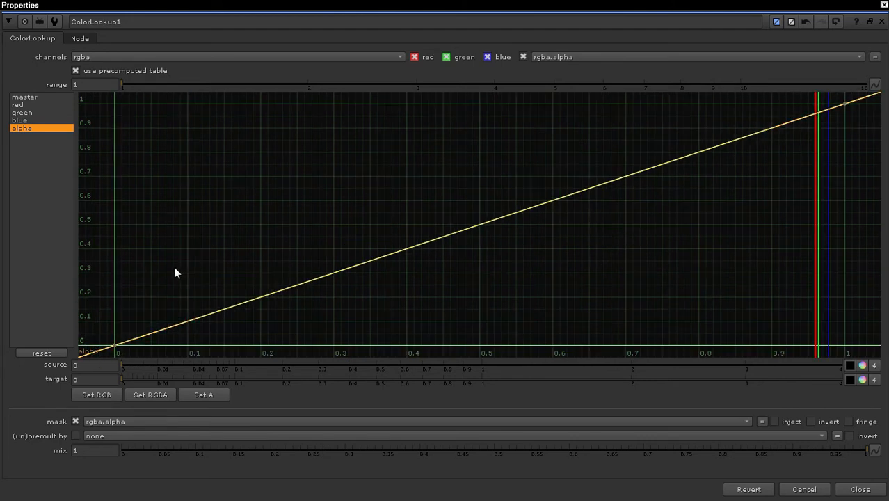
{"action": "left_click", "coordinate": [510, 255]}
{"action": "left_click_drag", "start_coordinate": [401, 189], "coordinate": [532, 238]}
{"action": "left_click_drag", "start_coordinate": [572, 267], "coordinate": [442, 205]}
{"action": "left_click_drag", "start_coordinate": [142, 316], "coordinate": [93, 353]}
{"action": "left_click_drag", "start_coordinate": [764, 130], "coordinate": [866, 93]}
{"action": "left_click", "coordinate": [479, 223], "text": "ctrl+alt"}
{"action": "left_click_drag", "start_coordinate": [421, 193], "coordinate": [482, 228]}
{"action": "left_click", "coordinate": [479, 224]}
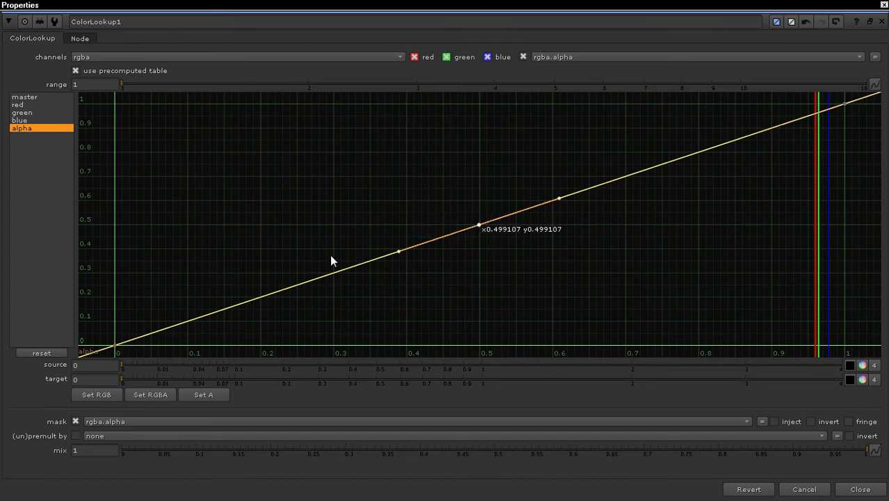
Lower the middle point of the alpha curve to about y -0.03 and inspect the curve dipping below zero
{"action": "left_click_drag", "start_coordinate": [108, 322], "coordinate": [132, 348]}
{"action": "left_click_drag", "start_coordinate": [764, 143], "coordinate": [864, 92]}
{"action": "left_click", "coordinate": [478, 223]}
{"action": "left_click_drag", "start_coordinate": [478, 224], "coordinate": [478, 354]}
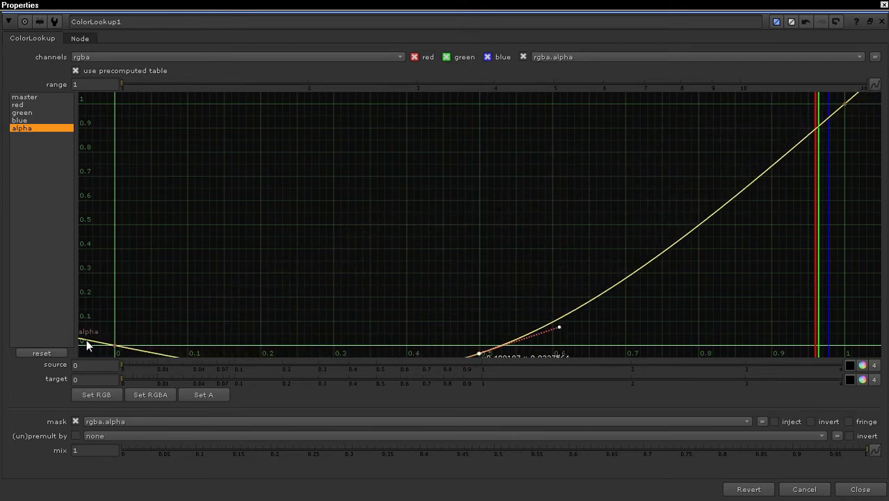
{"action": "double_click", "coordinate": [448, 4]}
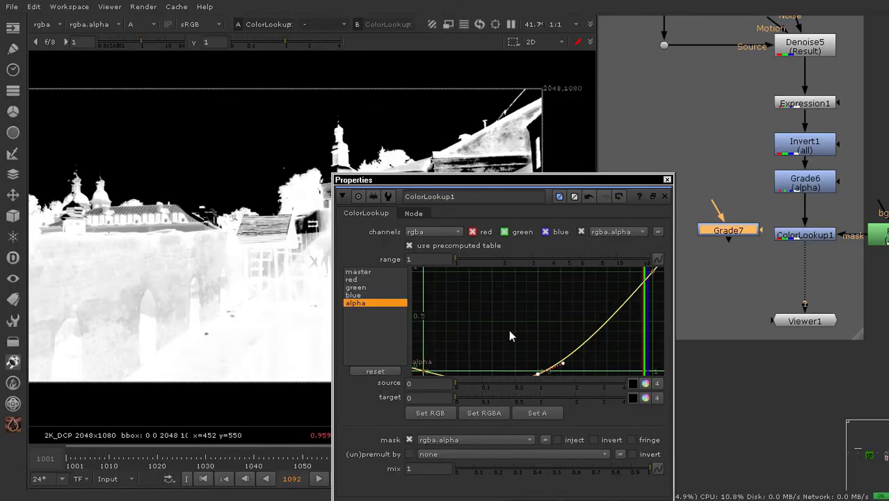
{"action": "scroll", "coordinate": [515, 295], "scroll_direction": "down", "scroll_amount": 1}
{"action": "middle_click_drag", "start_coordinate": [511, 312], "coordinate": [515, 289]}
{"action": "left_click", "coordinate": [540, 337]}
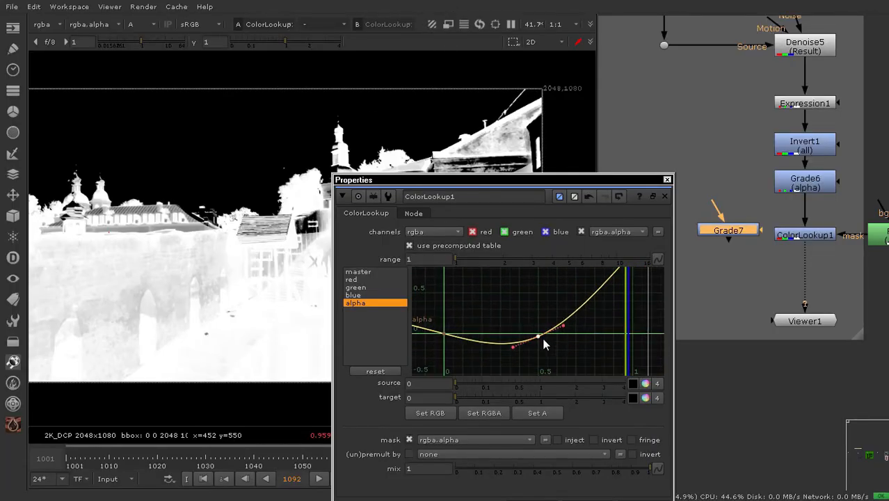
{"action": "mouse_move", "coordinate": [542, 336]}
{"action": "left_mouse_down"}
{"action": "mouse_move", "coordinate": [543, 363]}
{"action": "mouse_move", "coordinate": [572, 314]}
{"action": "mouse_move", "coordinate": [505, 263]}
{"action": "mouse_move", "coordinate": [539, 288]}
{"action": "mouse_move", "coordinate": [538, 337]}
{"action": "left_mouse_up"}
Undo the lowering of the middle point and remove that point from the alpha curve
{"action": "key", "text": "ctrl+z"}
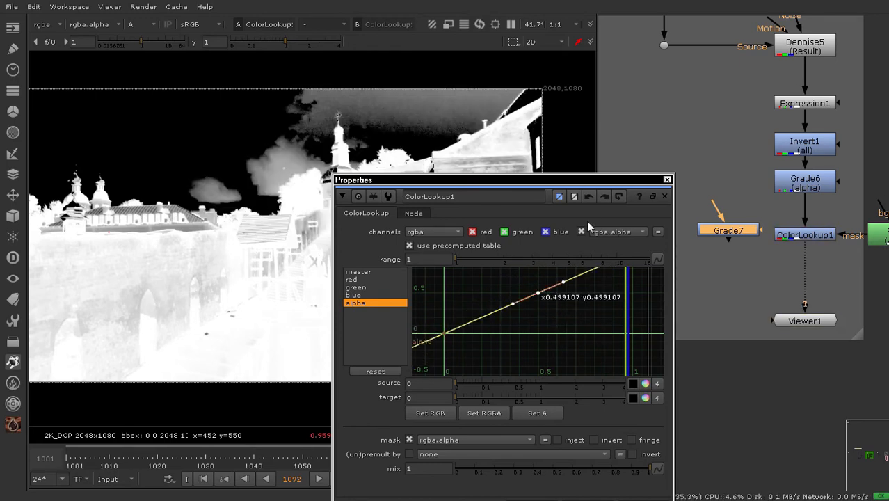
{"action": "double_click", "coordinate": [584, 181]}
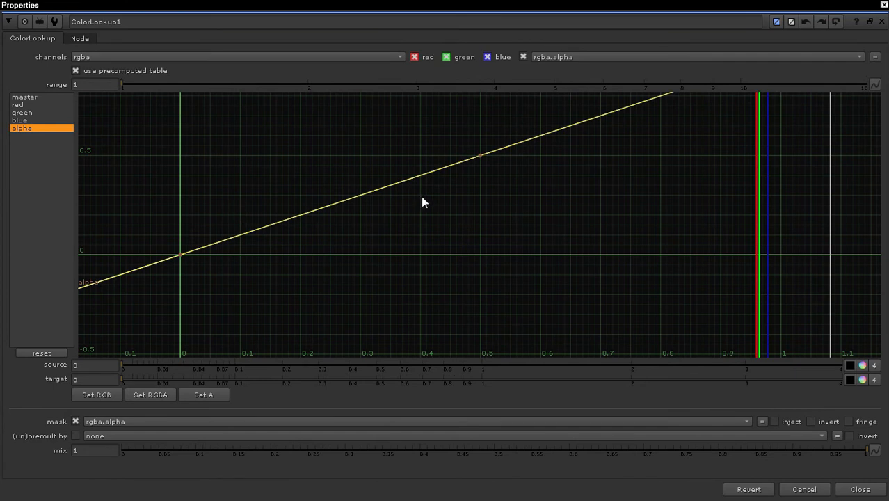
{"action": "middle_click_drag", "start_coordinate": [407, 138], "coordinate": [409, 186]}
{"action": "left_click_drag", "start_coordinate": [437, 184], "coordinate": [542, 241]}
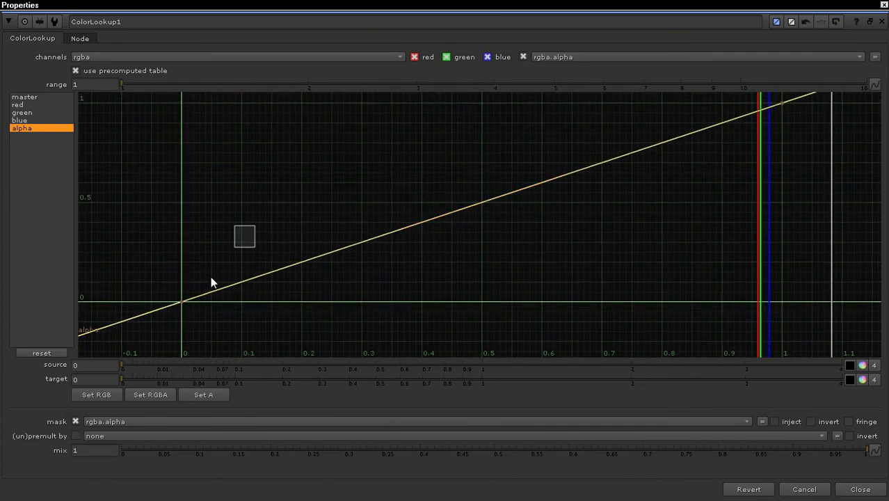
Add one point near each end of the alpha curve, at about x 0.02 and x 0.98
{"action": "left_click", "coordinate": [195, 298], "text": "ctrl+alt"}
{"action": "scroll", "coordinate": [386, 278], "scroll_direction": "down", "scroll_amount": 1}
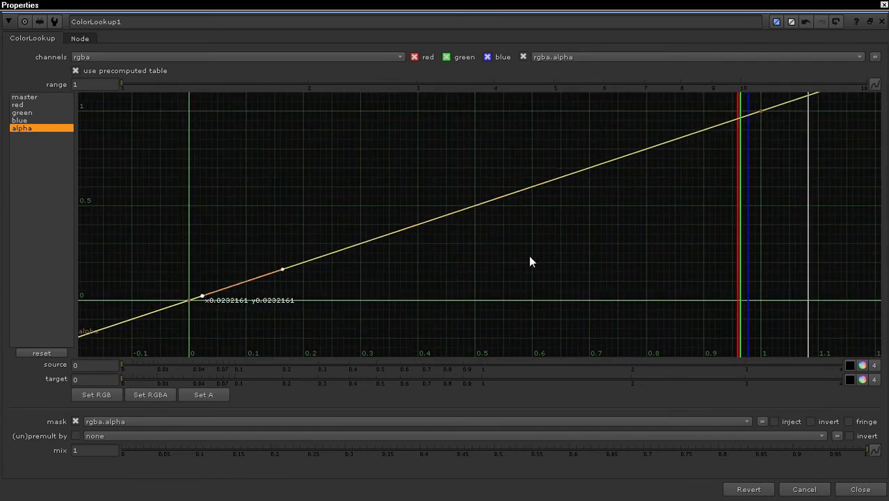
{"action": "middle_click_drag", "start_coordinate": [644, 307], "coordinate": [611, 337]}
{"action": "left_click", "coordinate": [713, 145], "text": "ctrl+alt"}
{"action": "middle_click_drag", "start_coordinate": [380, 212], "coordinate": [476, 186]}
Set the interpolation of the two added points near the ends of the alpha curve to Linear
{"action": "left_click_drag", "start_coordinate": [295, 279], "coordinate": [245, 317]}
{"action": "left_click_drag", "start_coordinate": [281, 258], "coordinate": [256, 314]}
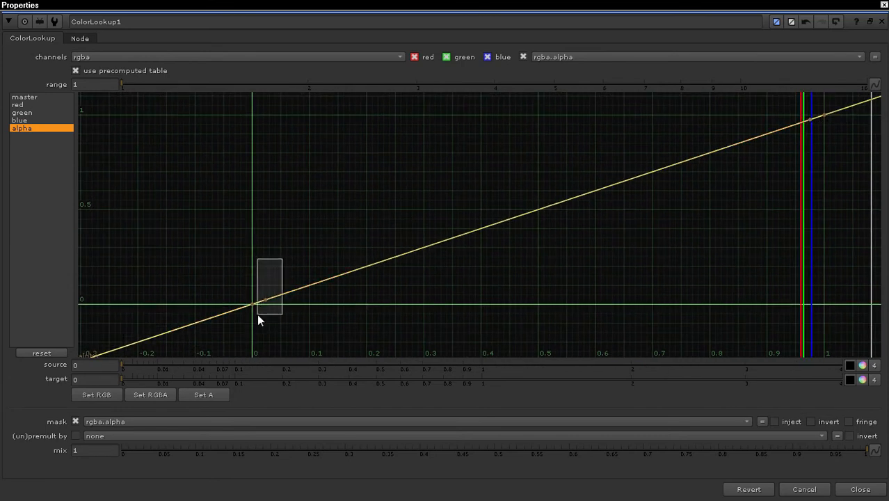
{"action": "scroll", "coordinate": [264, 306], "scroll_direction": "down", "scroll_amount": 1}
{"action": "right_click", "coordinate": [276, 306]}
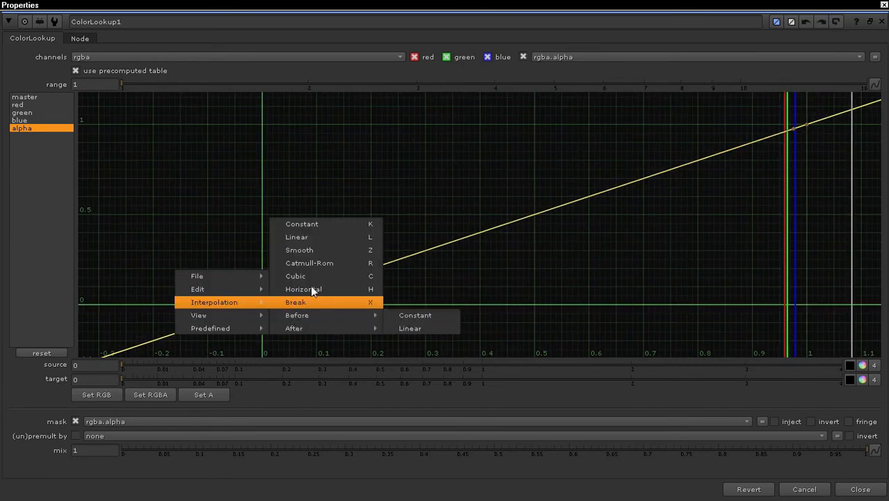
{"action": "left_click", "coordinate": [325, 238]}
{"action": "middle_click_drag", "start_coordinate": [555, 132], "coordinate": [523, 148]}
{"action": "left_click_drag", "start_coordinate": [696, 168], "coordinate": [769, 155]}
{"action": "left_click", "coordinate": [710, 131]}
{"action": "right_click", "coordinate": [763, 150]}
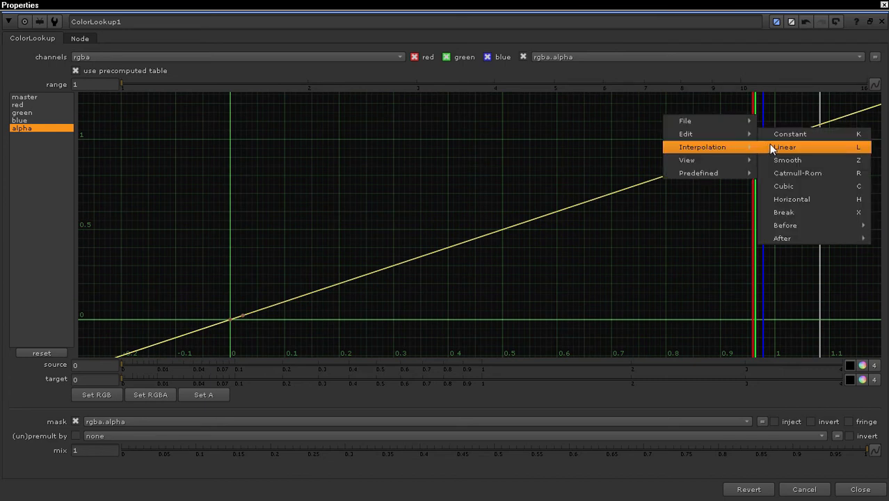
{"action": "left_click", "coordinate": [775, 148]}
Add a point midway along the alpha curve, lower it to about x 0.50, y 0.10, and restore the floating window beside the matte
{"action": "left_click", "coordinate": [500, 231], "text": "ctrl+alt"}
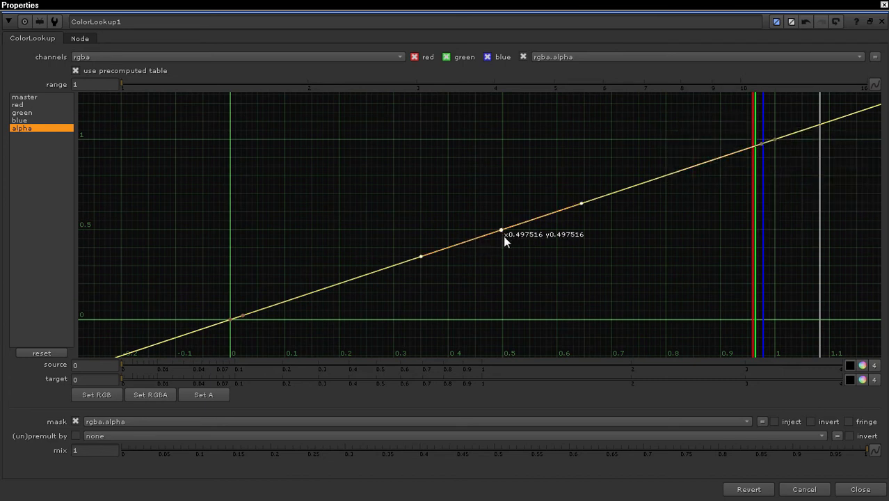
{"action": "left_click_drag", "start_coordinate": [501, 231], "coordinate": [501, 301]}
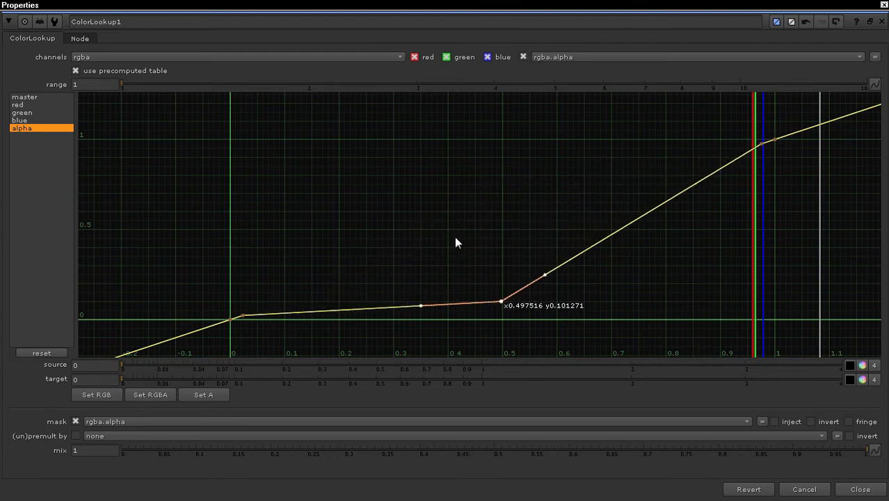
{"action": "left_click", "coordinate": [423, 156]}
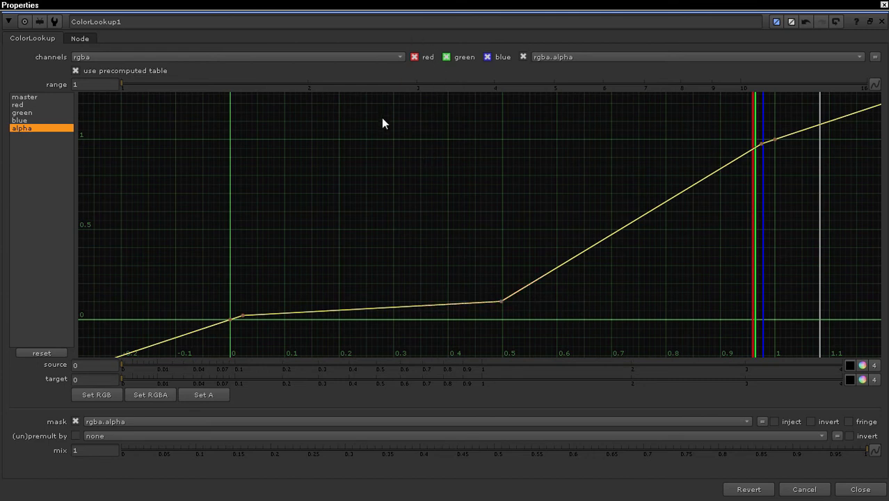
{"action": "double_click", "coordinate": [407, 8]}
{"action": "left_click_drag", "start_coordinate": [437, 179], "coordinate": [528, 95]}
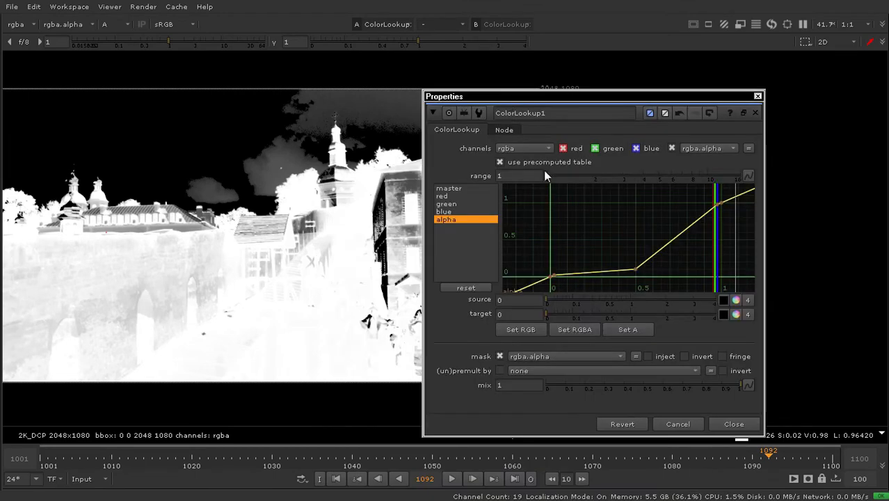
Raise the middle point close to the curve's original diagonal and set its interpolation to Smooth
{"action": "left_click_drag", "start_coordinate": [594, 238], "coordinate": [642, 256]}
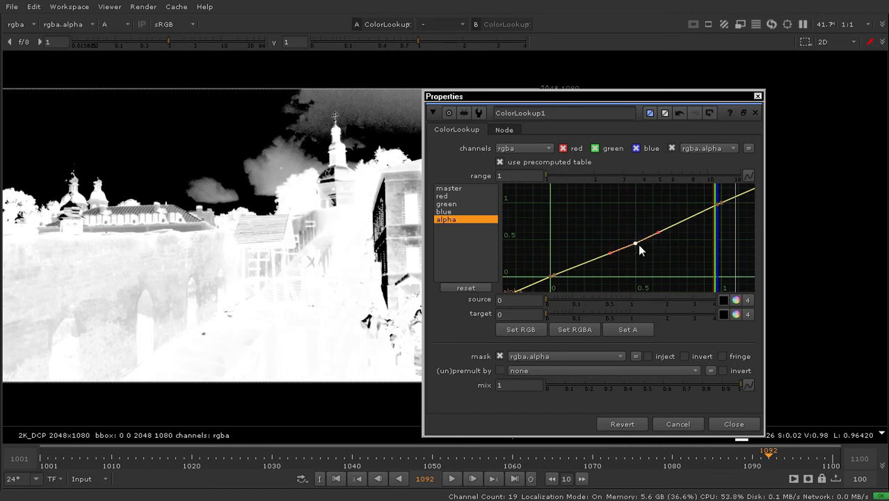
{"action": "right_click", "coordinate": [538, 213]}
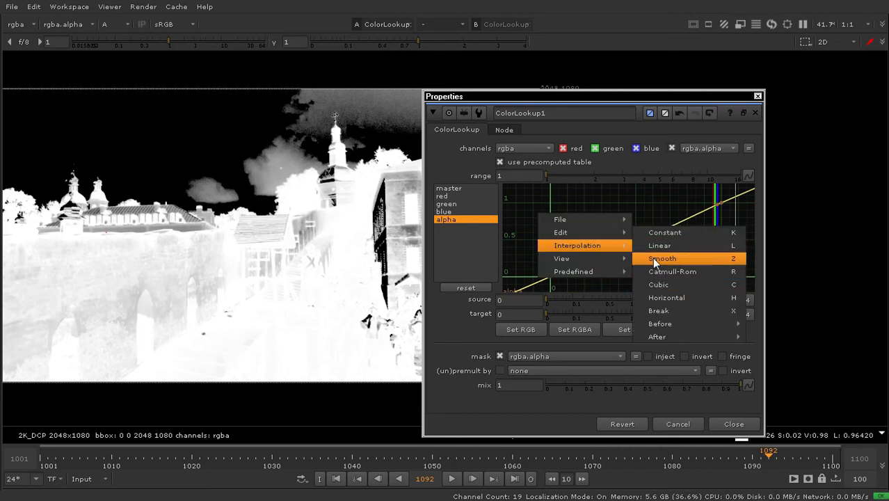
{"action": "left_click", "coordinate": [657, 259]}
Try raised and lowered positions for the middle point of the alpha curve, ending at about x 0.64, y 0.05
{"action": "left_click_drag", "start_coordinate": [635, 243], "coordinate": [634, 228]}
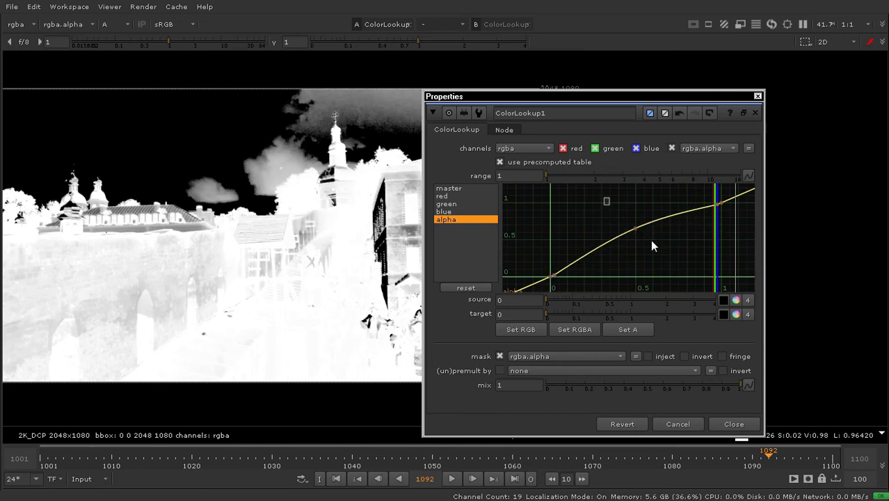
{"action": "left_click_drag", "start_coordinate": [635, 228], "coordinate": [648, 266]}
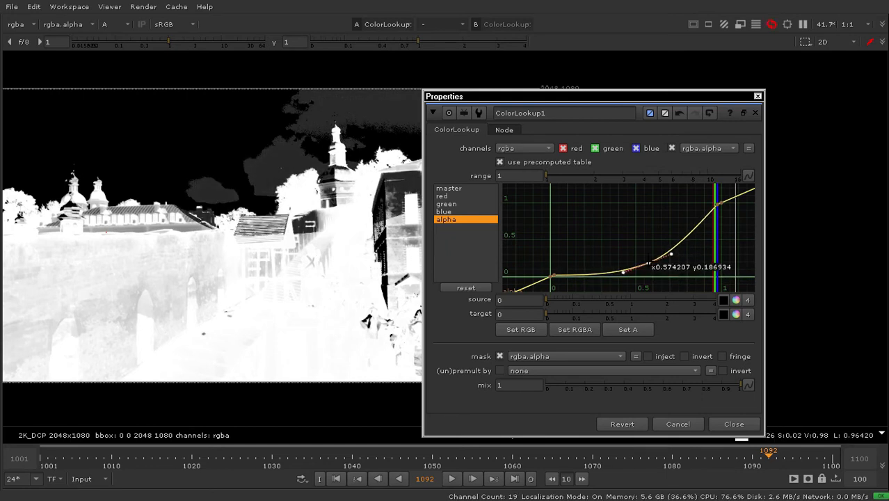
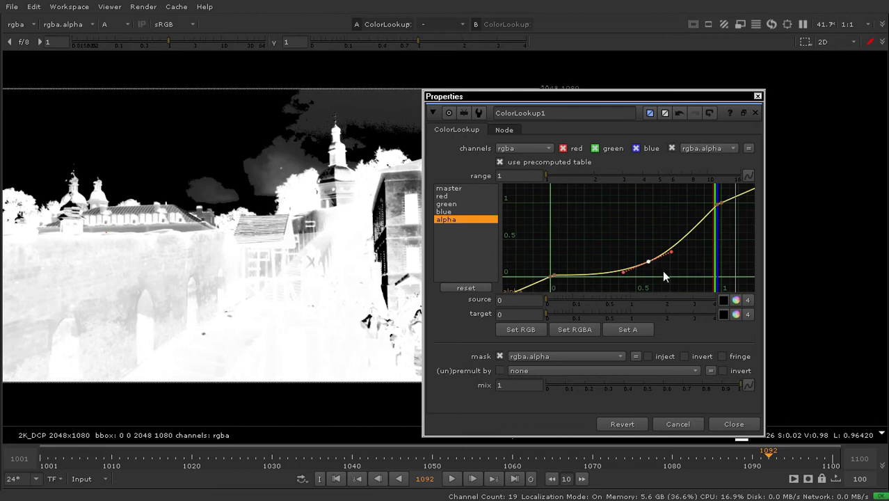
{"action": "left_click_drag", "start_coordinate": [648, 262], "coordinate": [660, 273]}
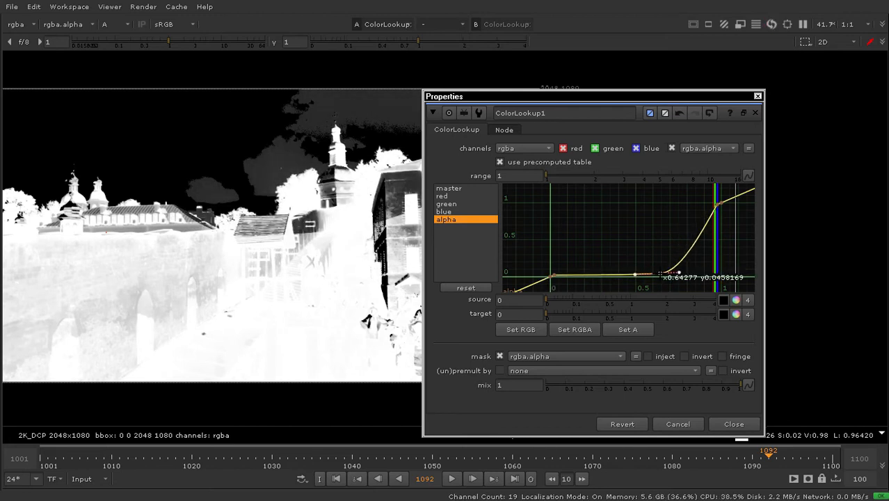
Delete the added linear point just after the origin of the alpha curve
{"action": "scroll", "coordinate": [603, 267], "scroll_direction": "up", "scroll_amount": 2}
{"action": "middle_click_drag", "start_coordinate": [573, 271], "coordinate": [575, 254]}
{"action": "scroll", "coordinate": [576, 254], "scroll_direction": "up", "scroll_amount": 1}
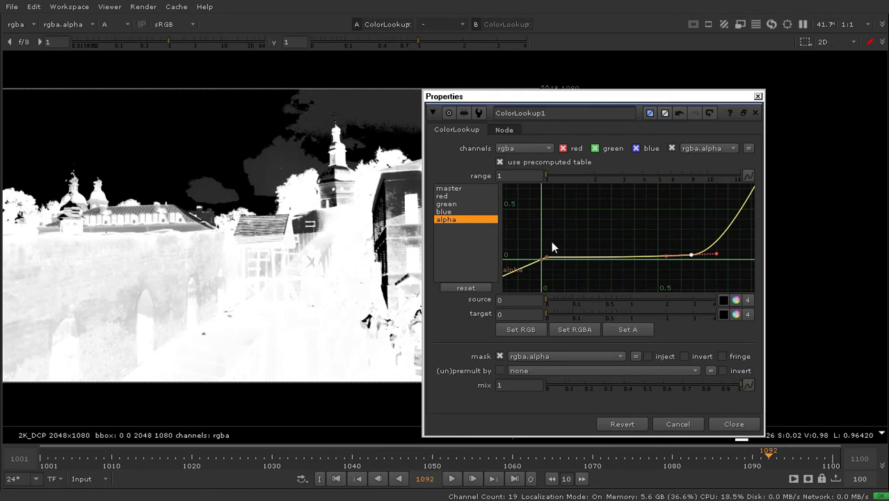
{"action": "scroll", "coordinate": [594, 226], "scroll_direction": "up", "scroll_amount": 3}
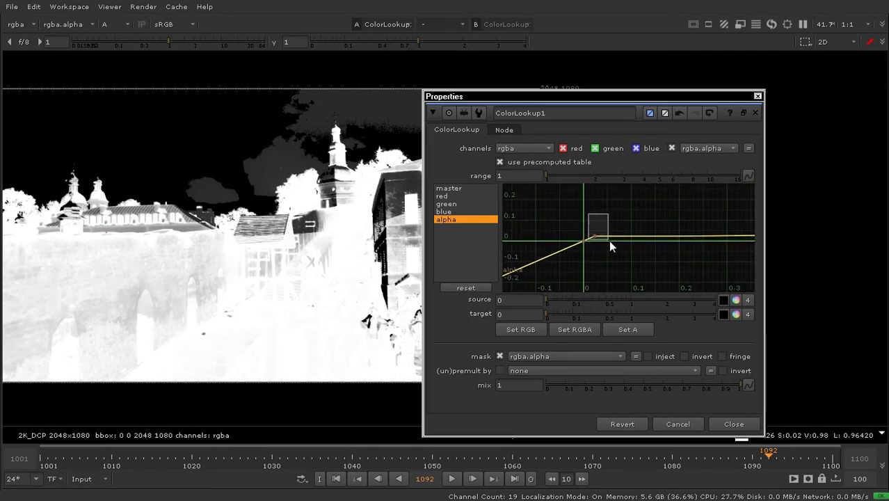
{"action": "left_click_drag", "start_coordinate": [600, 227], "coordinate": [590, 240]}
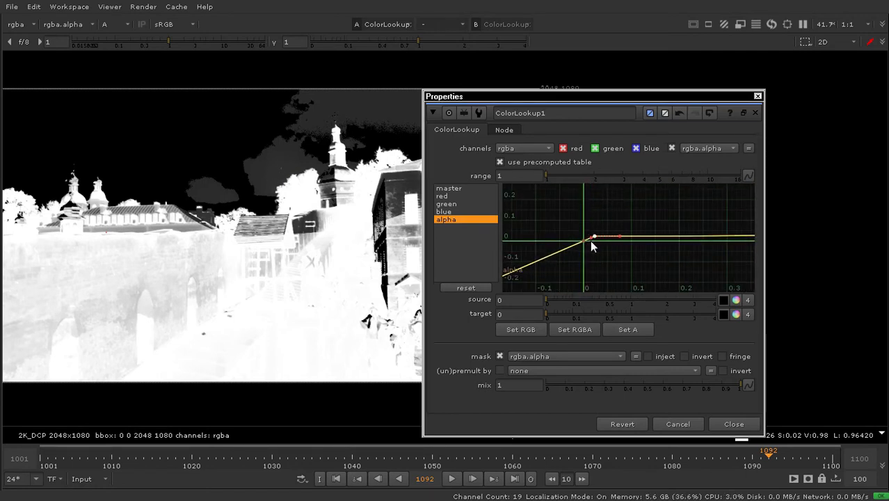
{"action": "key", "text": "Delete"}
{"action": "middle_click_drag", "start_coordinate": [632, 250], "coordinate": [539, 288]}
{"action": "scroll", "coordinate": [563, 276], "scroll_direction": "down", "scroll_amount": 4}
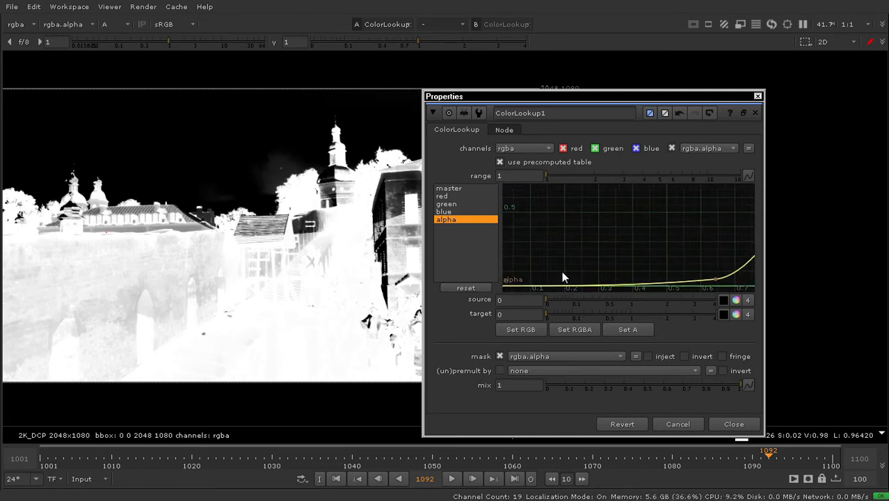
Try raising the middle point of the alpha curve to about x 0.64, y 0.39
{"action": "scroll", "coordinate": [673, 225], "scroll_direction": "up", "scroll_amount": 5}
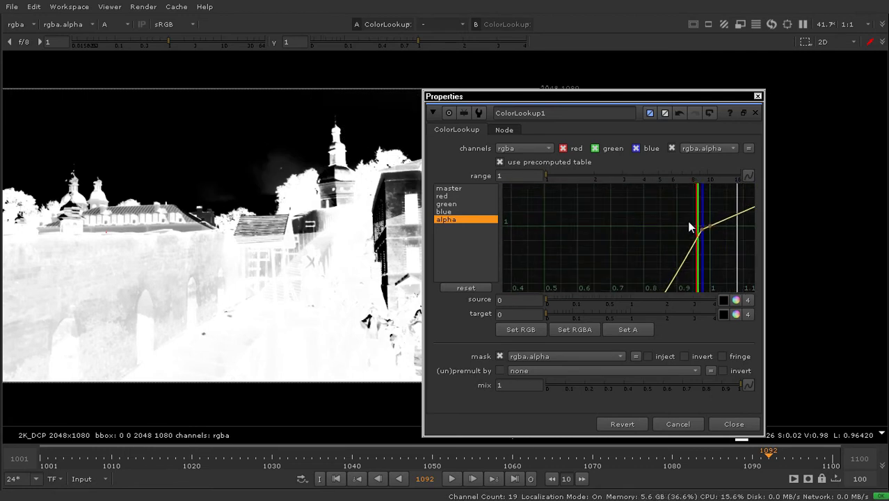
{"action": "scroll", "coordinate": [663, 209], "scroll_direction": "down", "scroll_amount": 3}
{"action": "middle_click_drag", "start_coordinate": [645, 238], "coordinate": [692, 183]}
{"action": "left_click", "coordinate": [672, 248]}
{"action": "left_click_drag", "start_coordinate": [672, 247], "coordinate": [671, 221]}
{"action": "scroll", "coordinate": [669, 244], "scroll_direction": "down", "scroll_amount": 2}
{"action": "middle_click_drag", "start_coordinate": [676, 248], "coordinate": [660, 278]}
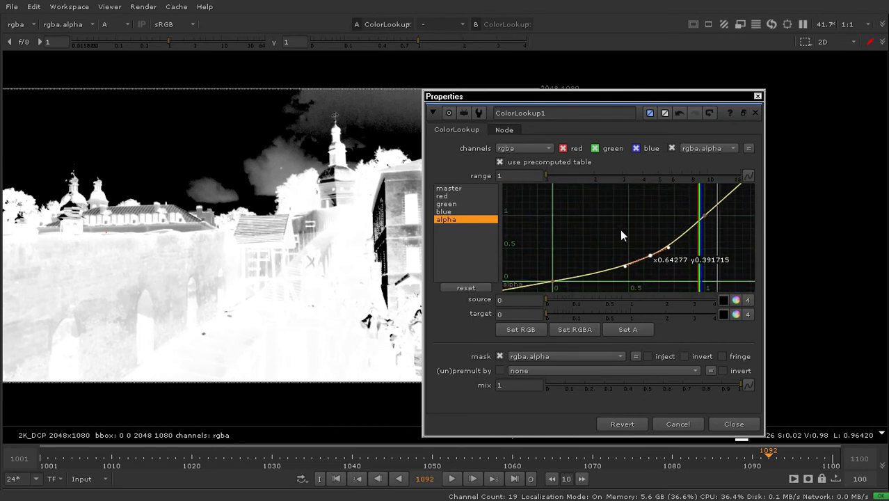
Select the middle point of the alpha curve and lower it back close to zero
{"action": "middle_click_drag", "start_coordinate": [645, 208], "coordinate": [587, 239]}
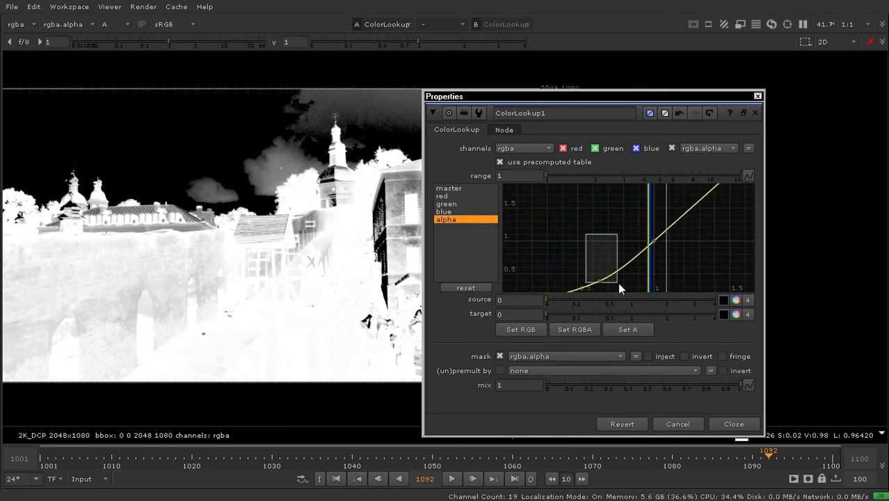
{"action": "left_click_drag", "start_coordinate": [617, 283], "coordinate": [617, 283]}
{"action": "scroll", "coordinate": [607, 242], "scroll_direction": "down", "scroll_amount": 1}
{"action": "middle_click_drag", "start_coordinate": [609, 222], "coordinate": [621, 203]}
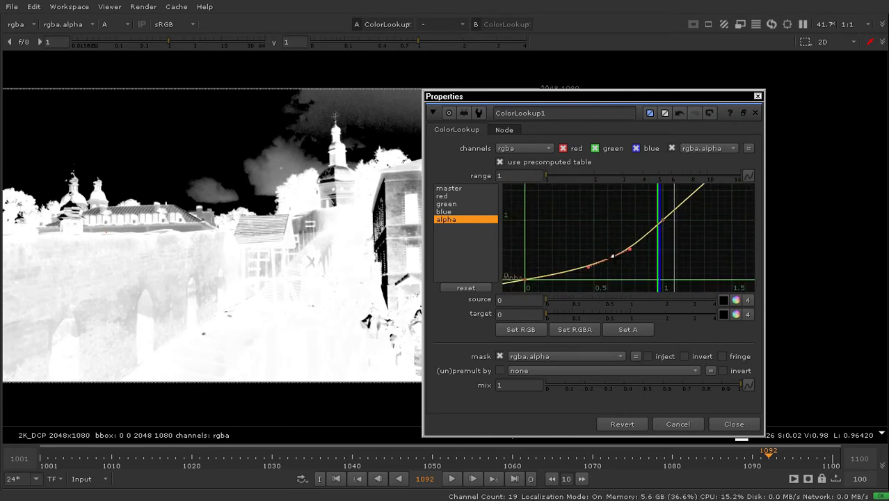
{"action": "mouse_move", "coordinate": [612, 256]}
{"action": "left_mouse_down"}
{"action": "mouse_move", "coordinate": [615, 243]}
{"action": "mouse_move", "coordinate": [620, 254]}
{"action": "left_mouse_up"}
{"action": "scroll", "coordinate": [619, 254], "scroll_direction": "down", "scroll_amount": 1}
{"action": "middle_click_drag", "start_coordinate": [619, 254], "coordinate": [637, 227]}
{"action": "left_click_drag", "start_coordinate": [637, 227], "coordinate": [631, 247]}
{"action": "scroll", "coordinate": [673, 243], "scroll_direction": "down", "scroll_amount": 1}
{"action": "middle_click_drag", "start_coordinate": [674, 238], "coordinate": [635, 271]}
{"action": "scroll", "coordinate": [634, 249], "scroll_direction": "up", "scroll_amount": 1}
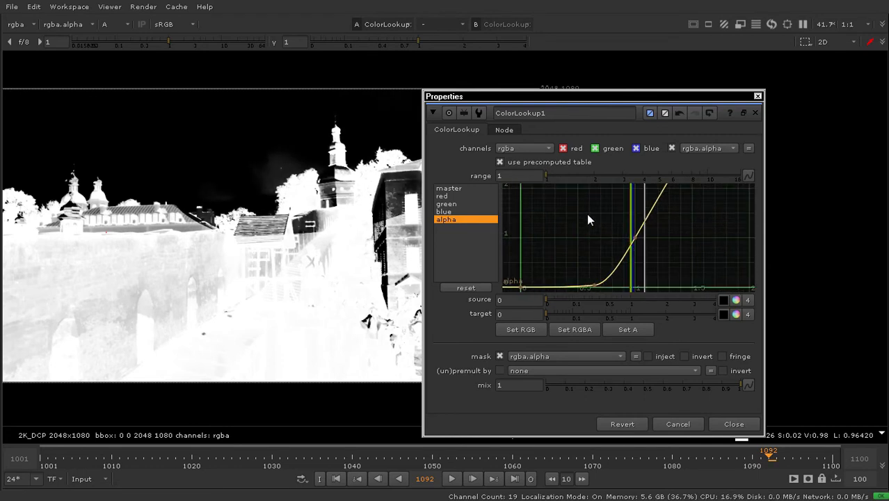
Restore the full workspace layout and flatten the tangents of the alpha curve's end point at x 1, y 1
{"action": "key", "text": "space"}
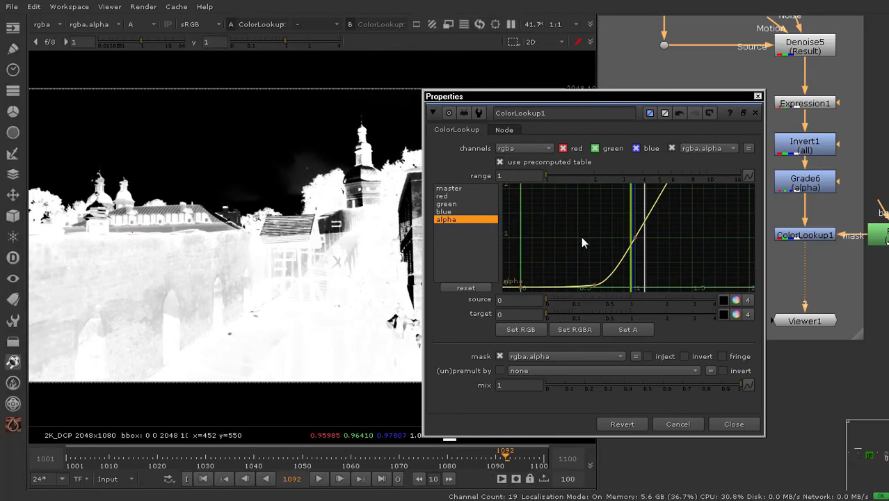
{"action": "key", "text": "f"}
{"action": "scroll", "coordinate": [586, 228], "scroll_direction": "down", "scroll_amount": 2}
{"action": "middle_click_drag", "start_coordinate": [614, 228], "coordinate": [569, 238]}
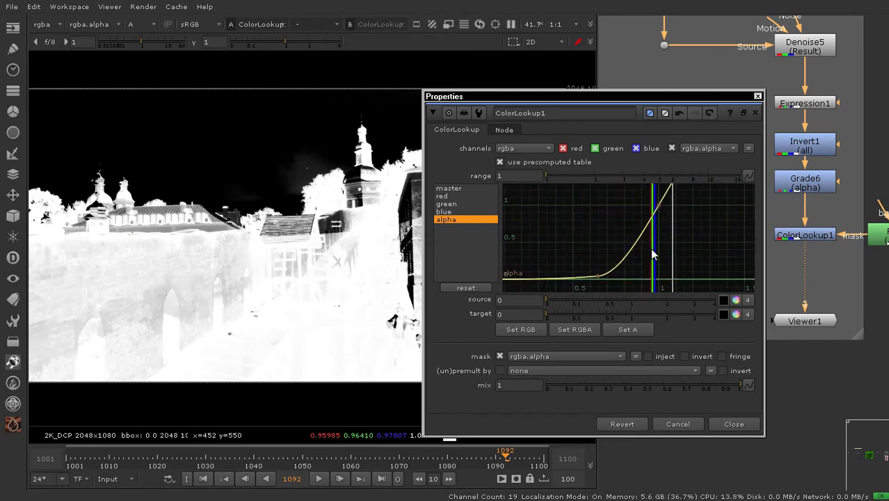
{"action": "left_click", "coordinate": [659, 204]}
{"action": "left_click_drag", "start_coordinate": [664, 195], "coordinate": [689, 201]}
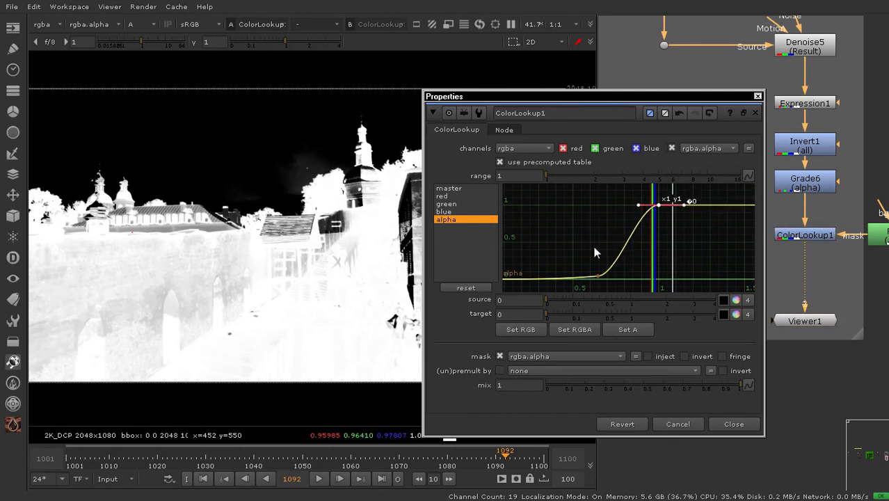
Nudge the alpha curve's middle point to about x 0.62, y 0.05 and add a point at about x 0.26, y -0.009
{"action": "middle_click_drag", "start_coordinate": [595, 252], "coordinate": [613, 224]}
{"action": "mouse_move", "coordinate": [626, 251]}
{"action": "left_mouse_down"}
{"action": "mouse_move", "coordinate": [579, 250]}
{"action": "mouse_move", "coordinate": [623, 247]}
{"action": "left_mouse_up"}
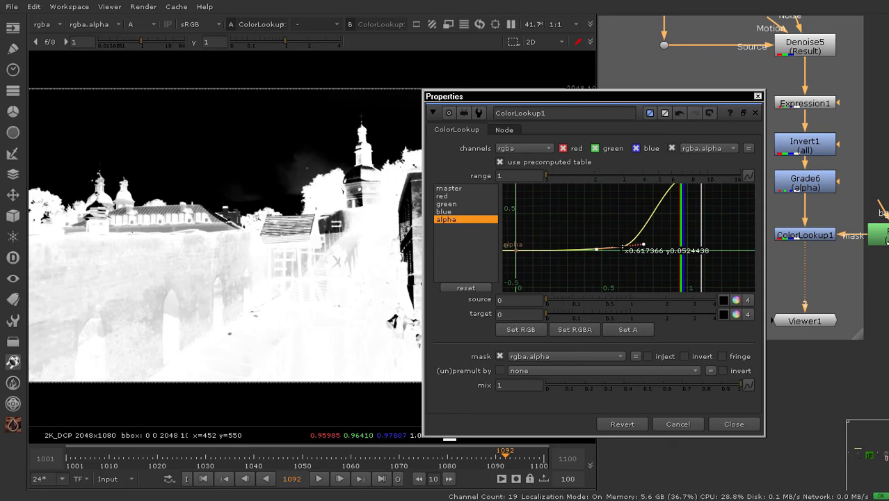
{"action": "left_click", "coordinate": [561, 251], "text": "ctrl+alt"}
{"action": "mouse_move", "coordinate": [560, 251]}
{"action": "left_mouse_down"}
{"action": "mouse_move", "coordinate": [560, 242]}
{"action": "mouse_move", "coordinate": [560, 250]}
{"action": "left_mouse_up"}
{"action": "middle_click_drag", "start_coordinate": [290, 179], "coordinate": [246, 201]}
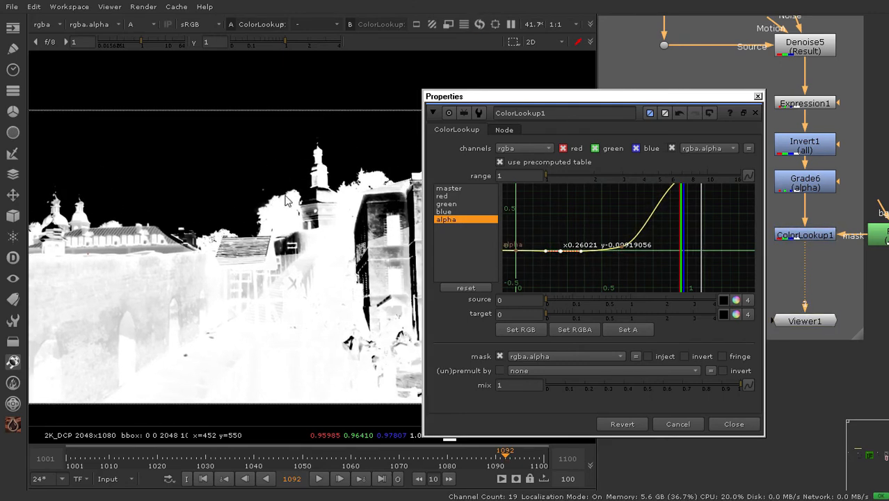
Add a point at about x 0.80, y 0.55 on the alpha curve and enlarge the floating properties window beside the matte
{"action": "double_click", "coordinate": [698, 99]}
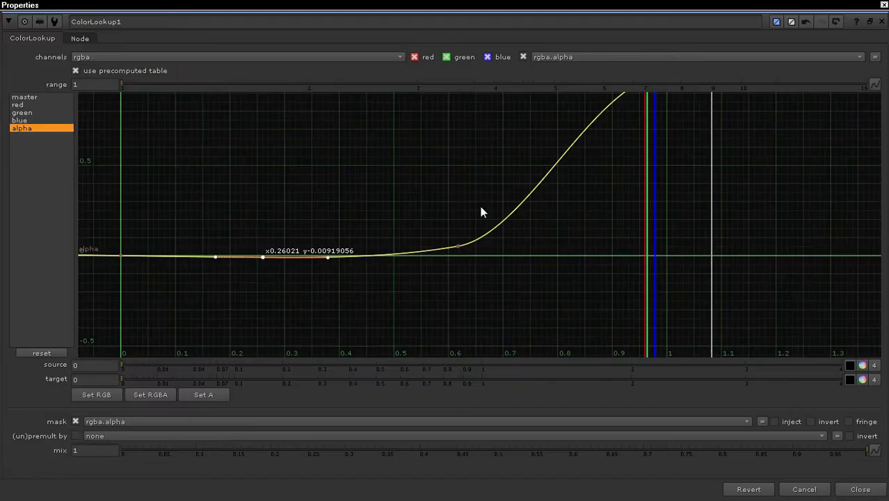
{"action": "left_click", "coordinate": [480, 208]}
{"action": "left_click_drag", "start_coordinate": [422, 194], "coordinate": [511, 286]}
{"action": "left_click", "coordinate": [559, 153], "text": "ctrl+alt"}
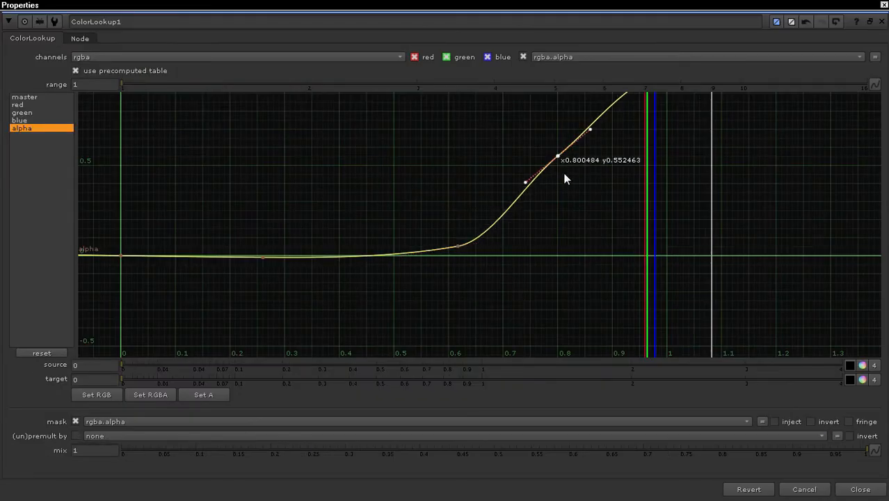
{"action": "double_click", "coordinate": [514, 5]}
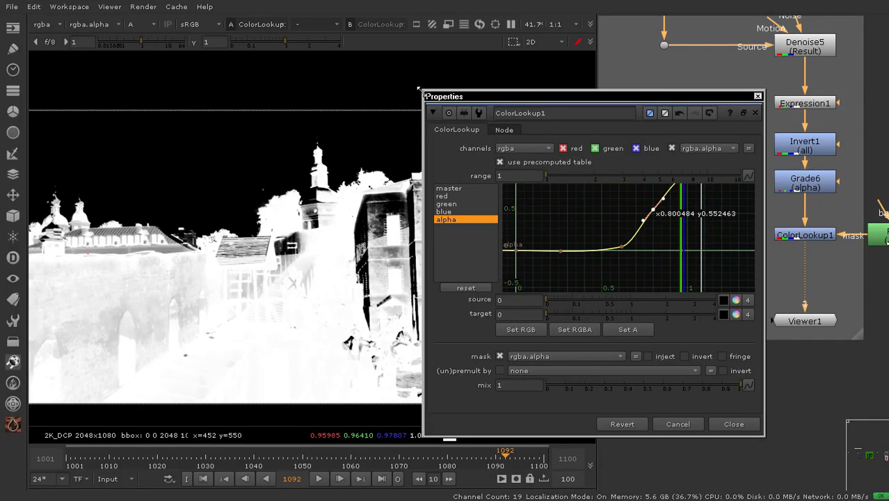
{"action": "left_click_drag", "start_coordinate": [420, 90], "coordinate": [331, 29]}
{"action": "left_click_drag", "start_coordinate": [416, 38], "coordinate": [560, 82]}
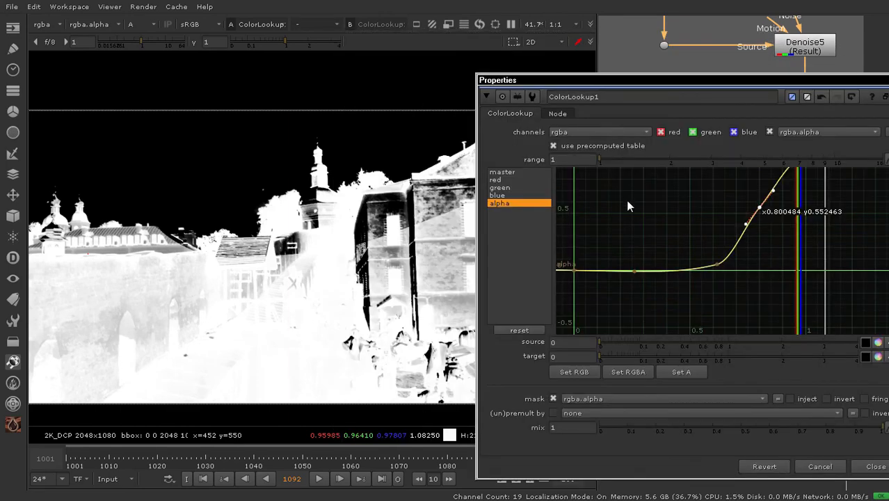
Move the upper alpha curve point to about x 0.78, y 0.60 and add another point at about x 0.66, y 0.37
{"action": "left_click", "coordinate": [627, 200]}
{"action": "scroll", "coordinate": [644, 215], "scroll_direction": "down", "scroll_amount": 1}
{"action": "middle_click_drag", "start_coordinate": [644, 214], "coordinate": [632, 228]}
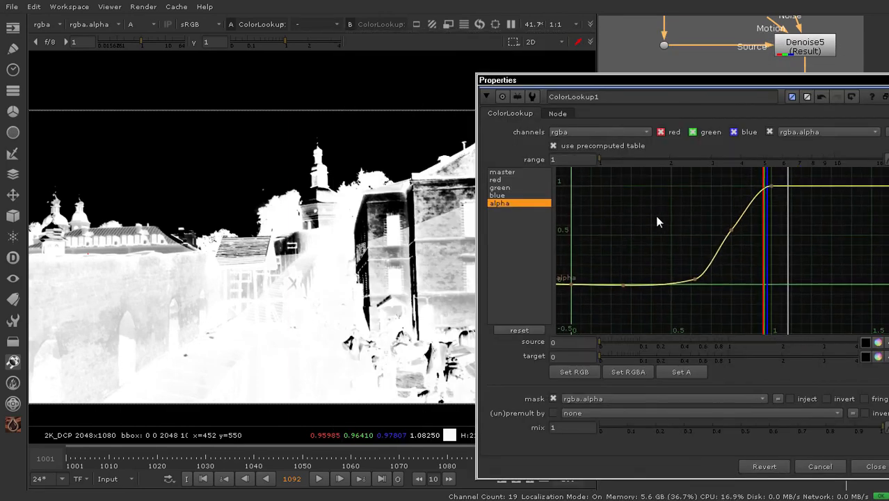
{"action": "key", "text": "f"}
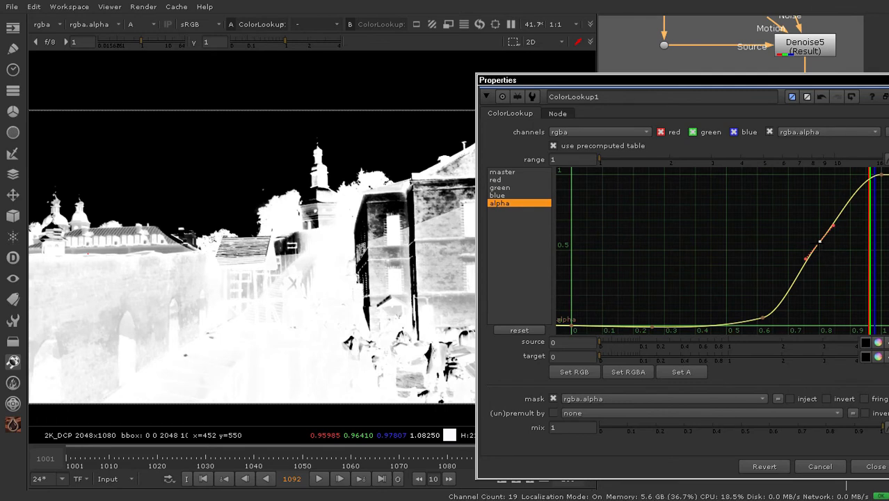
{"action": "mouse_move", "coordinate": [820, 242]}
{"action": "left_mouse_down"}
{"action": "mouse_move", "coordinate": [828, 248]}
{"action": "mouse_move", "coordinate": [818, 236]}
{"action": "mouse_move", "coordinate": [821, 242]}
{"action": "mouse_move", "coordinate": [807, 239]}
{"action": "mouse_move", "coordinate": [806, 226]}
{"action": "mouse_move", "coordinate": [805, 238]}
{"action": "mouse_move", "coordinate": [813, 236]}
{"action": "left_mouse_up"}
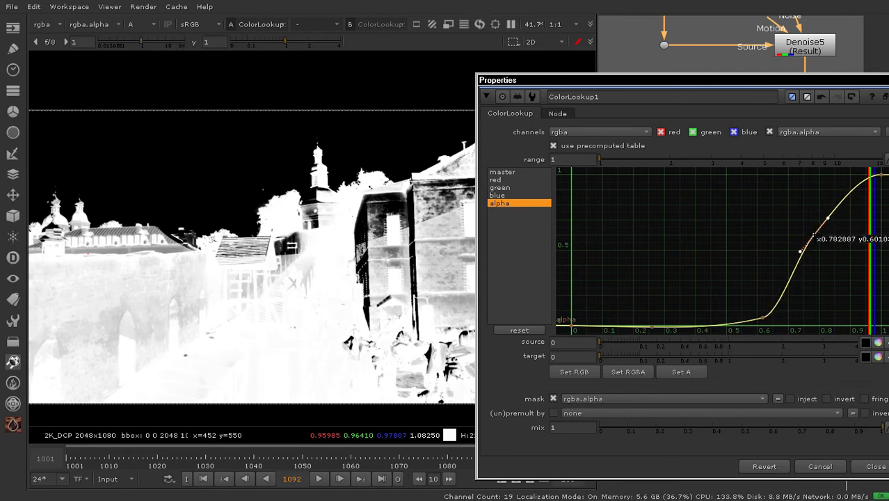
{"action": "left_click_drag", "start_coordinate": [789, 286], "coordinate": [777, 269]}
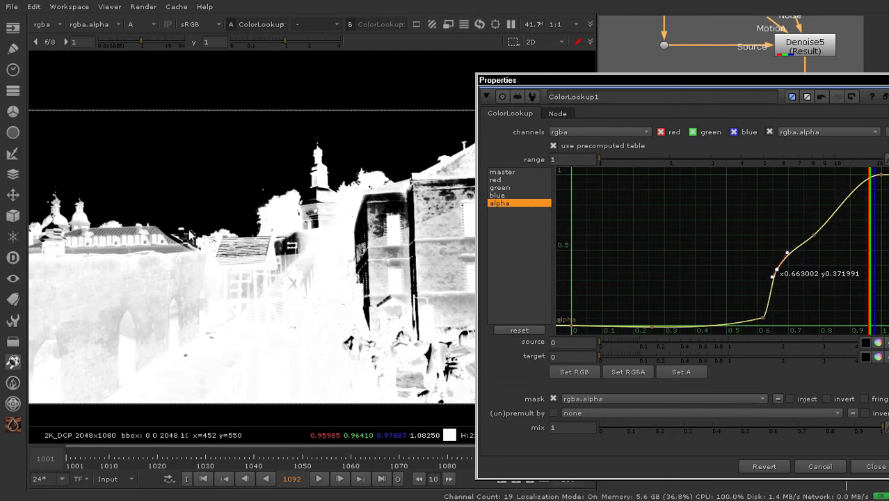
Lower the alpha curve point at the foot of the slope to about x 0.60, y 0.04
{"action": "scroll", "coordinate": [189, 236], "scroll_direction": "down", "scroll_amount": 2}
{"action": "mouse_move", "coordinate": [760, 318]}
{"action": "left_mouse_down"}
{"action": "mouse_move", "coordinate": [751, 314]}
{"action": "mouse_move", "coordinate": [758, 321]}
{"action": "left_mouse_up"}
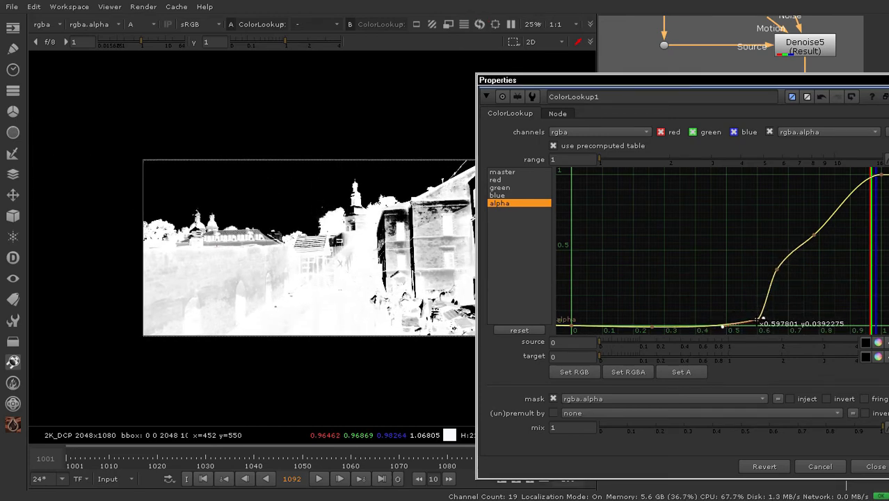
{"action": "scroll", "coordinate": [459, 293], "scroll_direction": "up", "scroll_amount": 2}
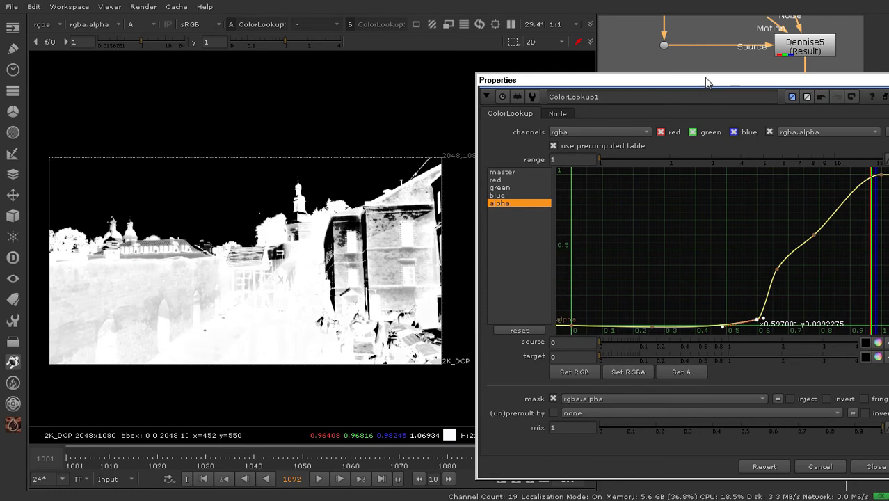
Close the ColorLookup1 properties and delete the unconnected Grade7 node
{"action": "left_click_drag", "start_coordinate": [706, 82], "coordinate": [483, 127]}
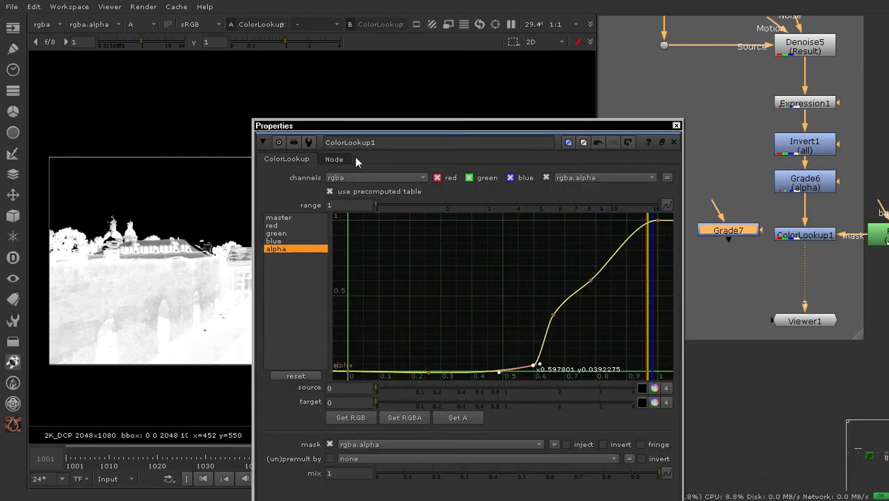
{"action": "left_click", "coordinate": [676, 126]}
{"action": "scroll", "coordinate": [733, 191], "scroll_direction": "down", "scroll_amount": 4}
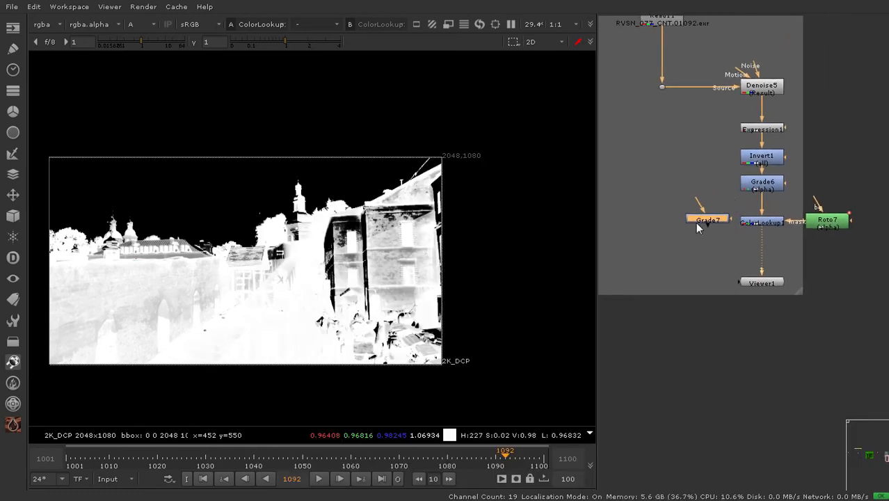
{"action": "key", "text": "Delete"}
{"action": "scroll", "coordinate": [799, 223], "scroll_direction": "up", "scroll_amount": 2}
{"action": "middle_click_drag", "start_coordinate": [749, 225], "coordinate": [684, 237]}
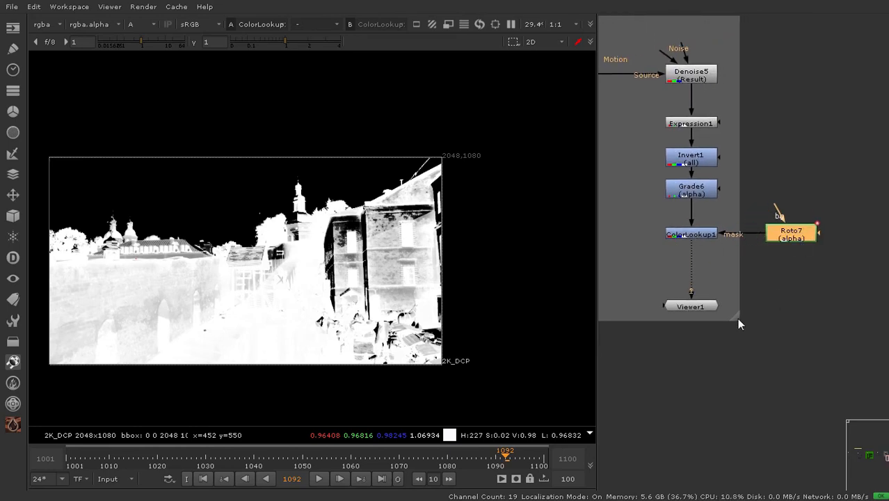
Enlarge the backdrop to enclose the Roto7 node and move the Viewer1 node farther below ColorLookup1
{"action": "left_click_drag", "start_coordinate": [737, 317], "coordinate": [838, 345]}
{"action": "scroll", "coordinate": [788, 267], "scroll_direction": "down", "scroll_amount": 4}
{"action": "scroll", "coordinate": [777, 290], "scroll_direction": "up", "scroll_amount": 3}
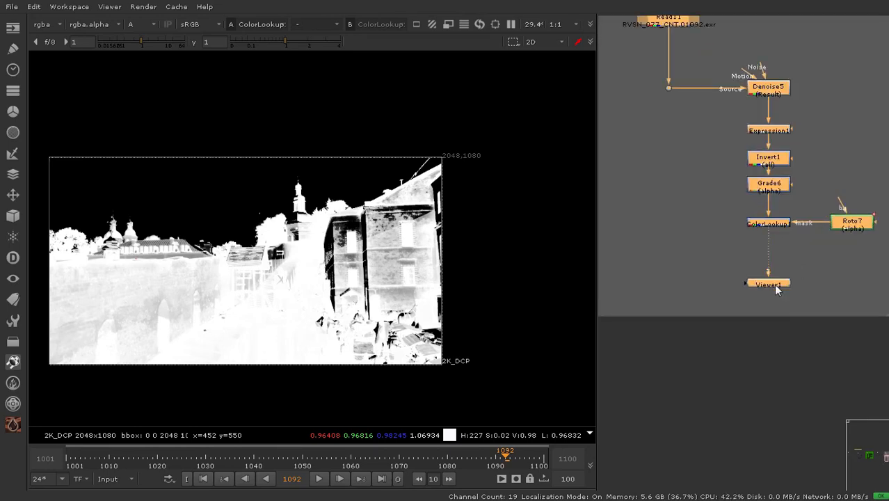
{"action": "left_click_drag", "start_coordinate": [775, 285], "coordinate": [768, 315]}
{"action": "key", "text": "ctrl+z"}
{"action": "scroll", "coordinate": [771, 272], "scroll_direction": "down", "scroll_amount": 3}
{"action": "middle_click_drag", "start_coordinate": [771, 271], "coordinate": [769, 329]}
{"action": "left_click", "coordinate": [738, 305]}
{"action": "scroll", "coordinate": [772, 306], "scroll_direction": "up", "scroll_amount": 4}
{"action": "left_click_drag", "start_coordinate": [769, 332], "coordinate": [769, 365]}
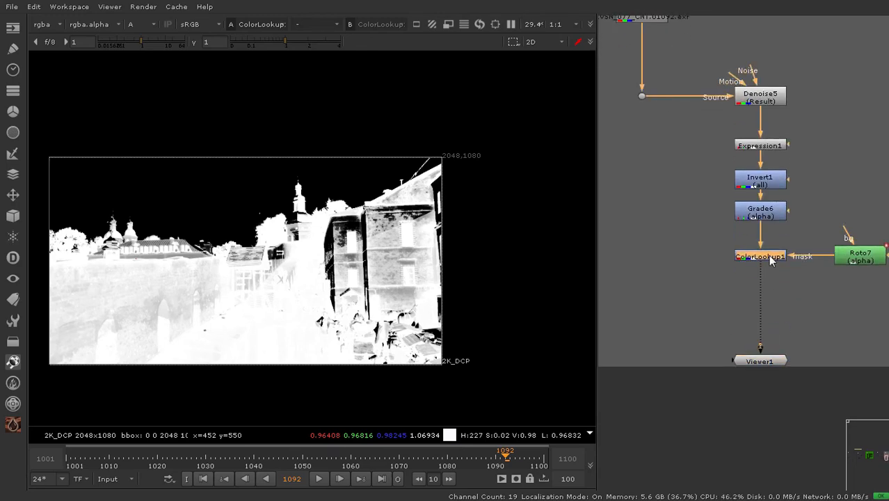
{"action": "key", "text": "ctrl+z"}
Go to frame 1014 and inspect the alpha matte around the trees and church tower
{"action": "key", "text": "a"}
{"action": "key", "text": "a"}
{"action": "middle_click_drag", "start_coordinate": [259, 271], "coordinate": [285, 270]}
{"action": "left_click_drag", "start_coordinate": [177, 452], "coordinate": [128, 453]}
{"action": "scroll", "coordinate": [386, 295], "scroll_direction": "up", "scroll_amount": 4}
{"action": "scroll", "coordinate": [386, 295], "scroll_direction": "up", "scroll_amount": 4}
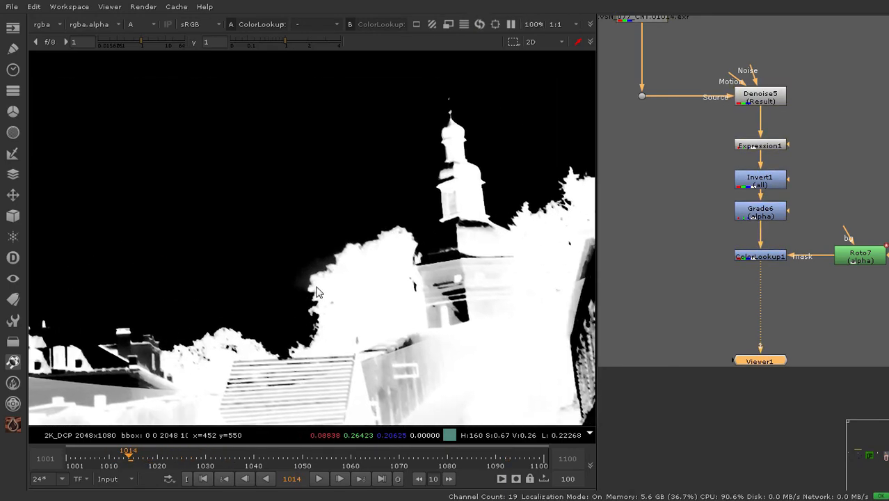
{"action": "scroll", "coordinate": [767, 256], "scroll_direction": "up", "scroll_amount": 2}
Reopen ColorLookup1 and lower the alpha curve point at the foot of the slope to about x 0.60, y 0.005
{"action": "double_click", "coordinate": [781, 253]}
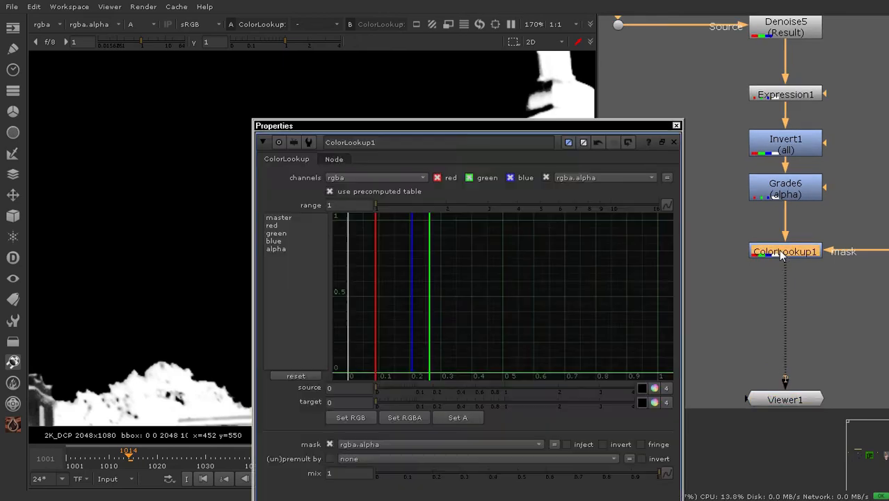
{"action": "left_click_drag", "start_coordinate": [452, 126], "coordinate": [719, 92]}
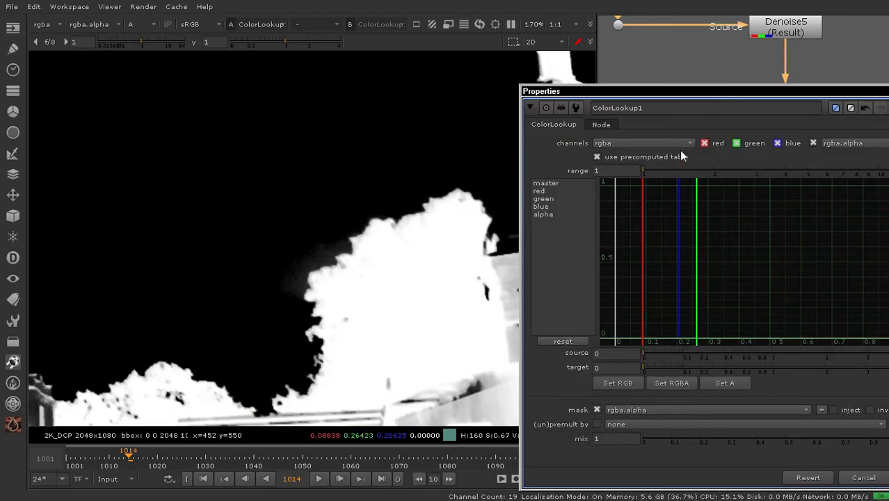
{"action": "left_click", "coordinate": [553, 215]}
{"action": "left_click_drag", "start_coordinate": [734, 261], "coordinate": [805, 336]}
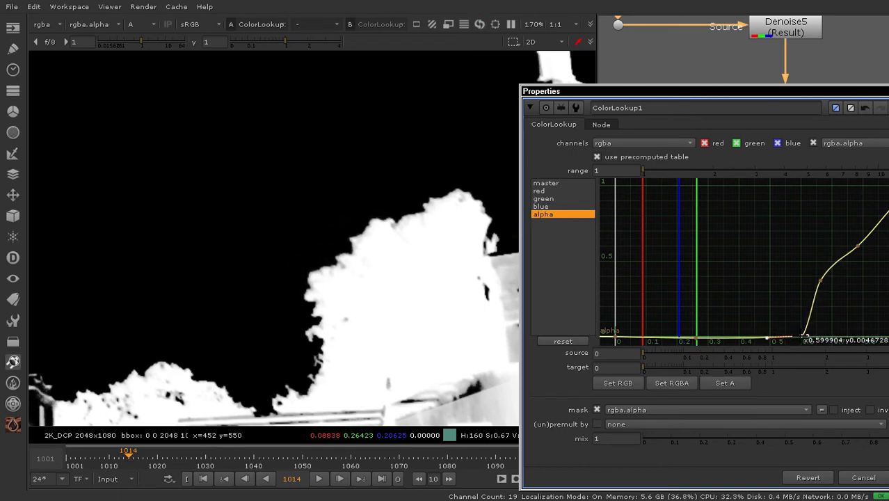
Close the ColorLookup1 properties and check the alpha matte at frame 1036
{"action": "scroll", "coordinate": [450, 270], "scroll_direction": "down", "scroll_amount": 3}
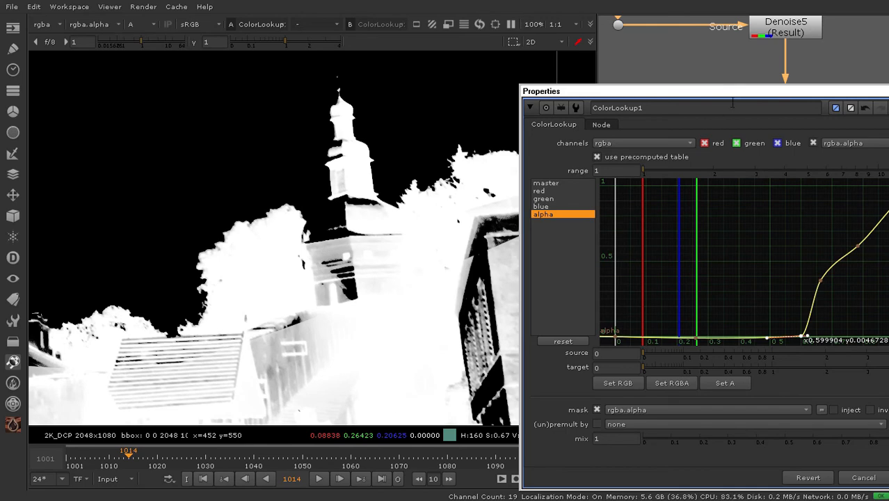
{"action": "left_click_drag", "start_coordinate": [732, 94], "coordinate": [581, 100]}
{"action": "left_click", "coordinate": [791, 96]}
{"action": "scroll", "coordinate": [401, 199], "scroll_direction": "down", "scroll_amount": 3}
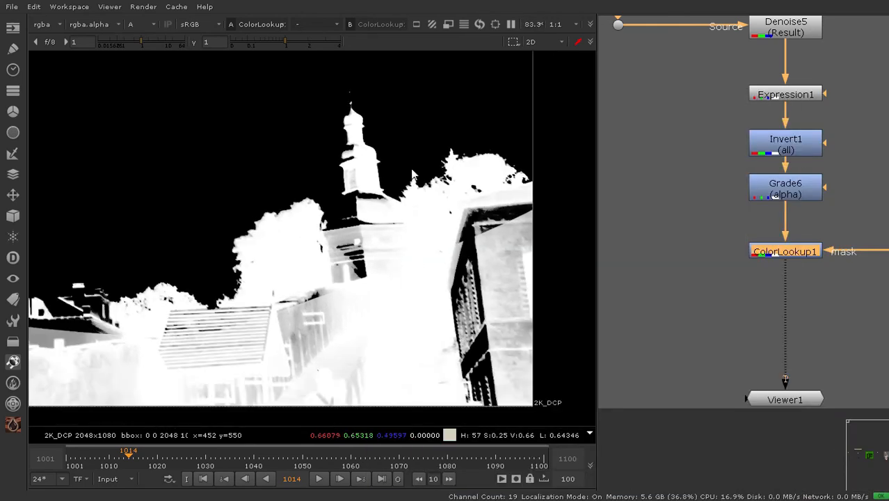
{"action": "left_click_drag", "start_coordinate": [140, 459], "coordinate": [208, 465]}
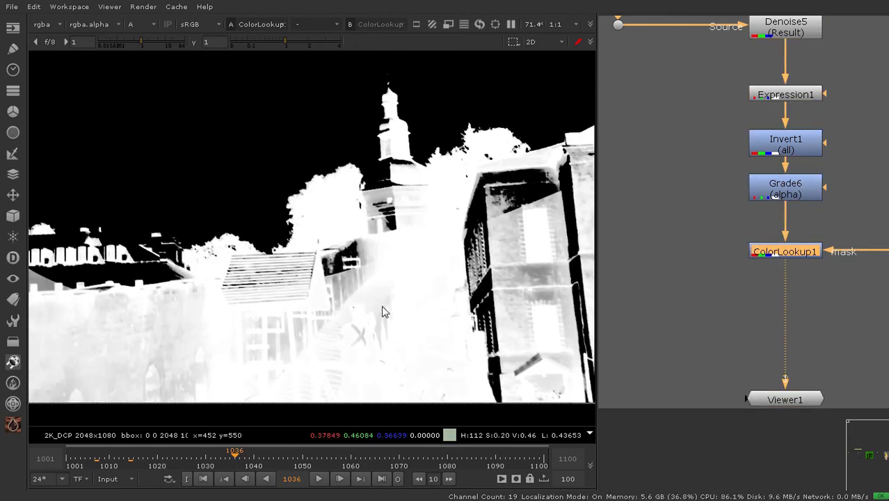
{"action": "scroll", "coordinate": [354, 315], "scroll_direction": "down", "scroll_amount": 3}
{"action": "scroll", "coordinate": [696, 277], "scroll_direction": "down", "scroll_amount": 3}
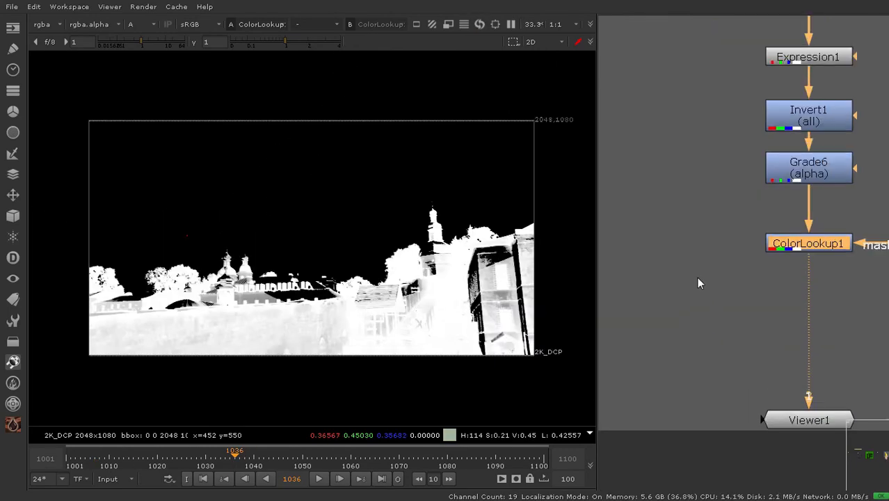
Add a Crop node directly after ColorLookup1
{"action": "scroll", "coordinate": [664, 257], "scroll_direction": "up", "scroll_amount": 1}
{"action": "scroll", "coordinate": [706, 269], "scroll_direction": "up", "scroll_amount": 2}
{"action": "key", "text": "Tab"}
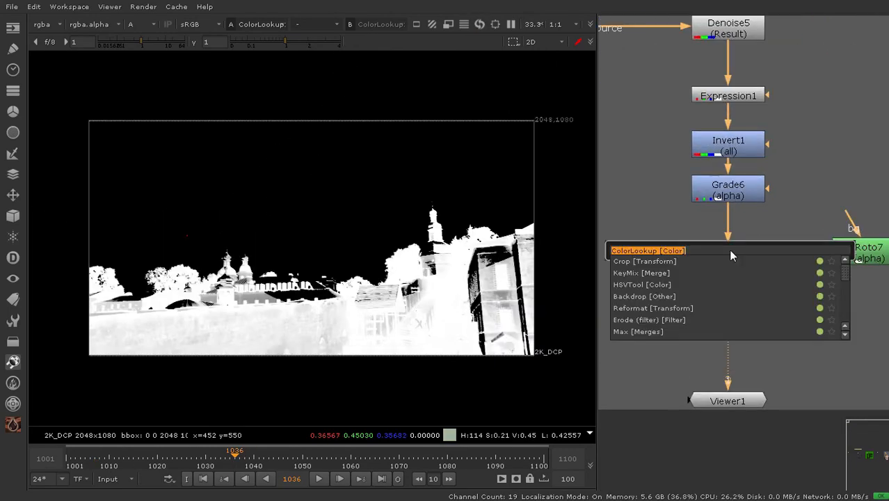
{"action": "type", "text": "crop"}
{"action": "left_click", "coordinate": [710, 261]}
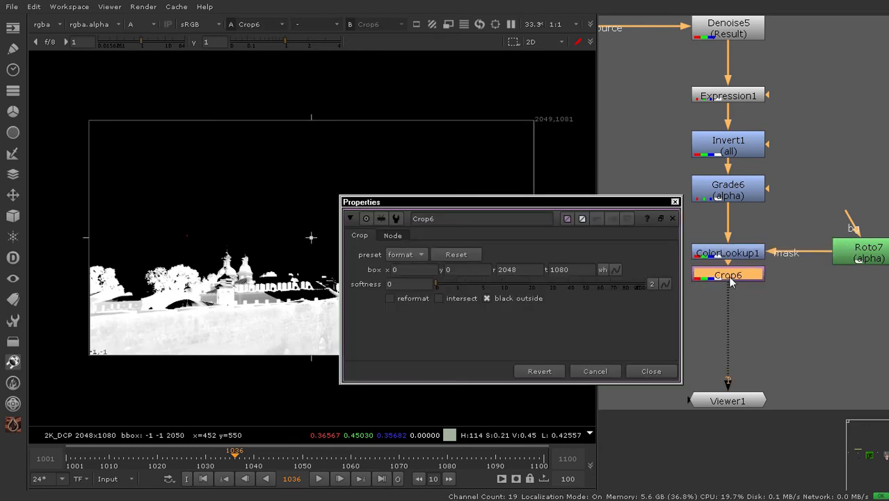
Turn on reformat and turn off black outside in the Crop node, close its properties, and move the Viewer below the backdrop
{"action": "left_click", "coordinate": [404, 298]}
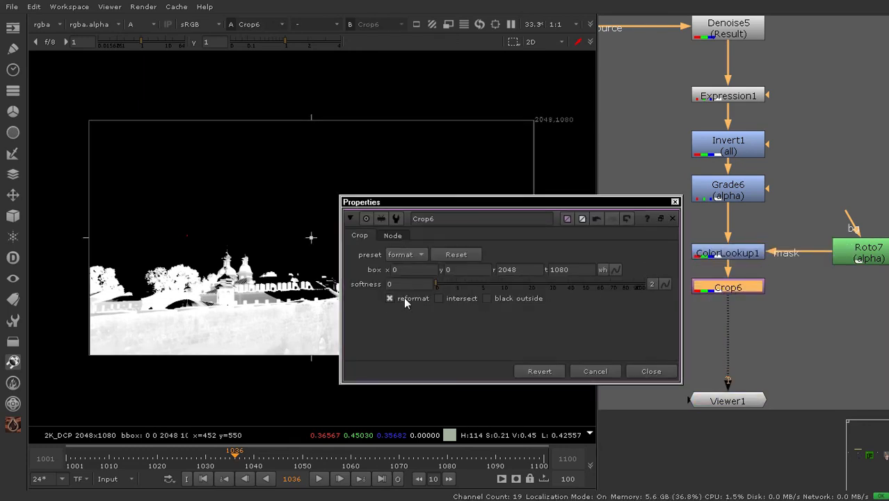
{"action": "left_click", "coordinate": [650, 372]}
{"action": "scroll", "coordinate": [759, 305], "scroll_direction": "down", "scroll_amount": 5}
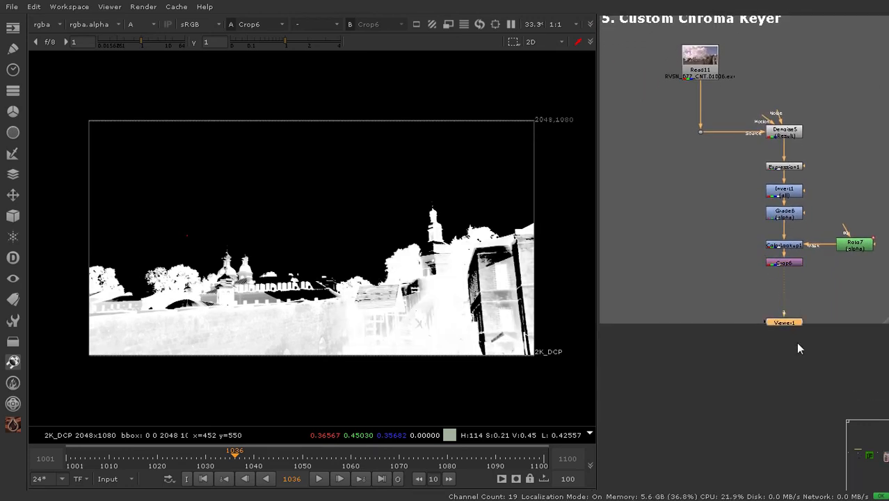
{"action": "left_click_drag", "start_coordinate": [798, 343], "coordinate": [797, 354]}
{"action": "middle_click_drag", "start_coordinate": [740, 313], "coordinate": [748, 332]}
View the original plate from the source Dot and examine the wooden roof and wall in colour and in the blue channel
{"action": "left_click_drag", "start_coordinate": [669, 141], "coordinate": [730, 181]}
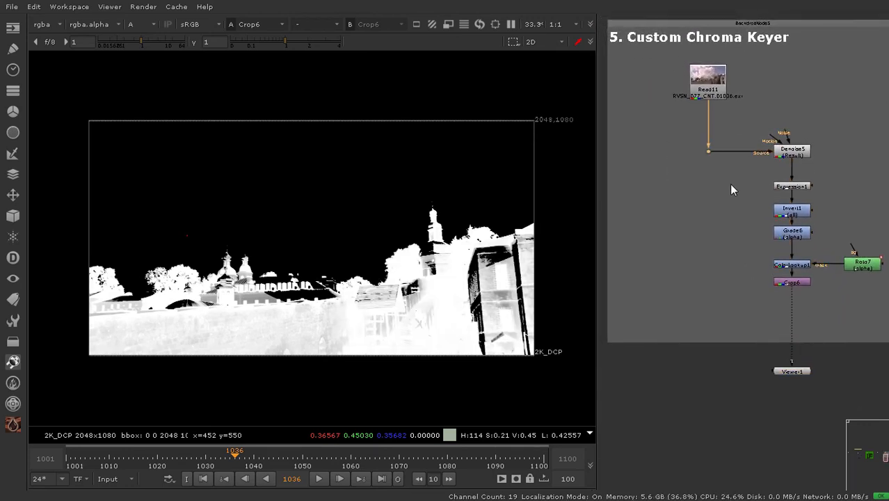
{"action": "key", "text": "1"}
{"action": "scroll", "coordinate": [702, 115], "scroll_direction": "up", "scroll_amount": 3}
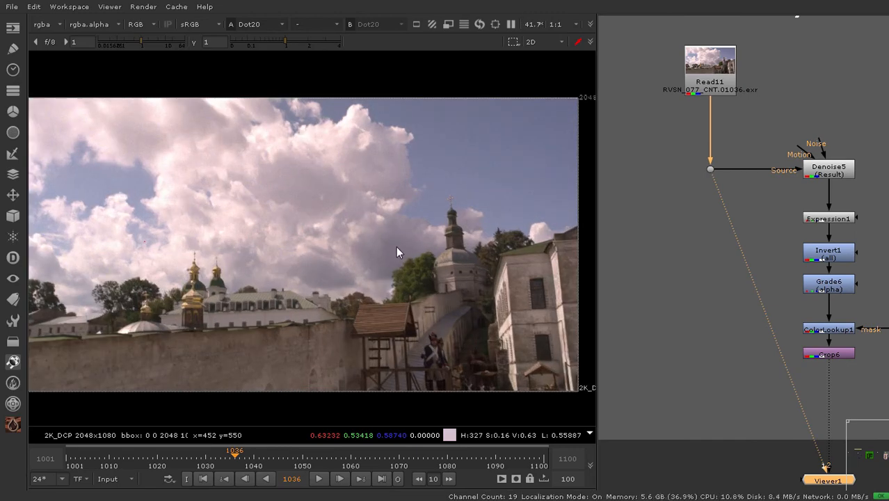
{"action": "scroll", "coordinate": [395, 246], "scroll_direction": "up", "scroll_amount": 8}
{"action": "key", "text": "b"}
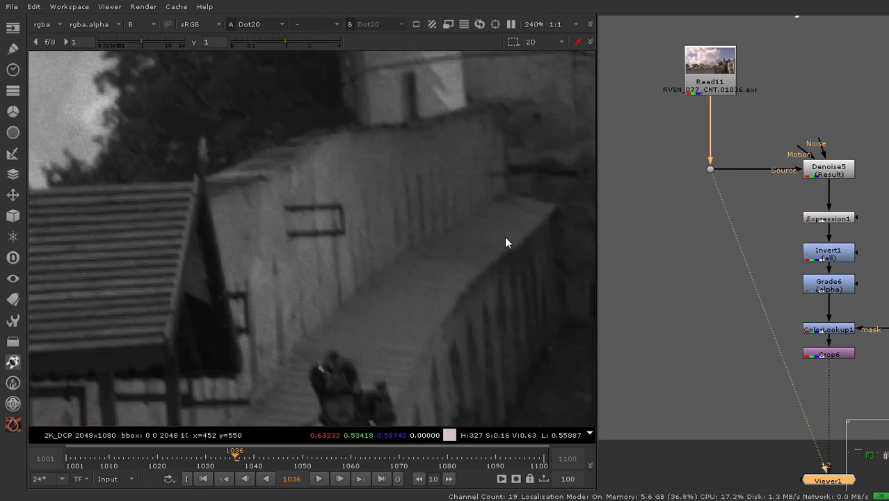
{"action": "key", "text": "b"}
{"action": "scroll", "coordinate": [325, 229], "scroll_direction": "up", "scroll_amount": 1}
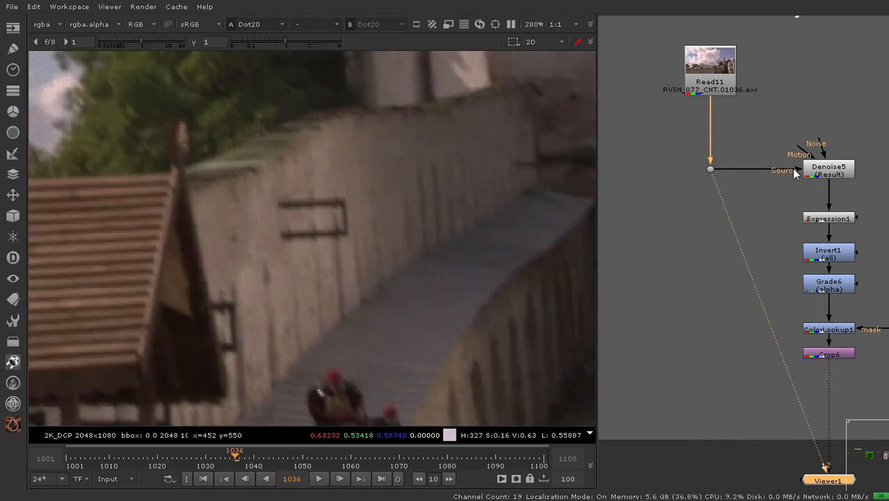
{"action": "scroll", "coordinate": [793, 174], "scroll_direction": "down", "scroll_amount": 5}
Move the Viewer node directly beneath the source Dot, below the keyer backdrop
{"action": "left_click_drag", "start_coordinate": [710, 117], "coordinate": [856, 296]}
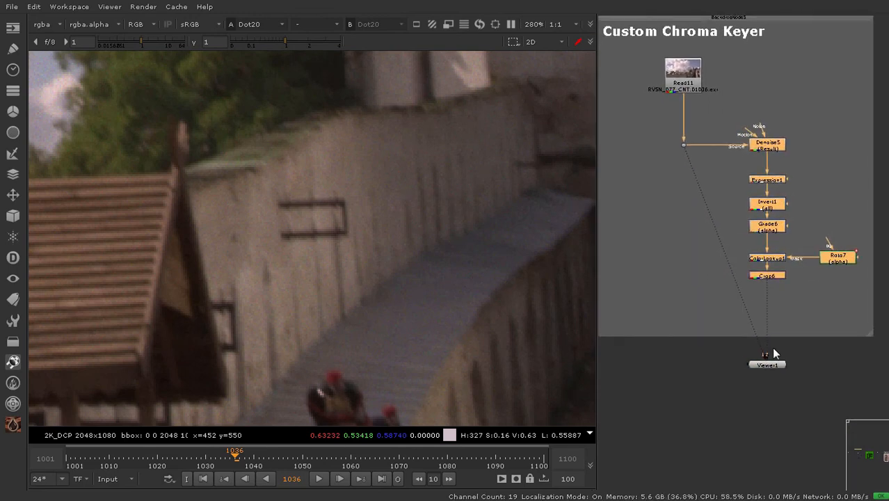
{"action": "left_click_drag", "start_coordinate": [772, 364], "coordinate": [753, 367]}
{"action": "left_click_drag", "start_coordinate": [695, 364], "coordinate": [685, 363]}
{"action": "middle_click_drag", "start_coordinate": [678, 304], "coordinate": [693, 316]}
{"action": "left_click", "coordinate": [671, 273]}
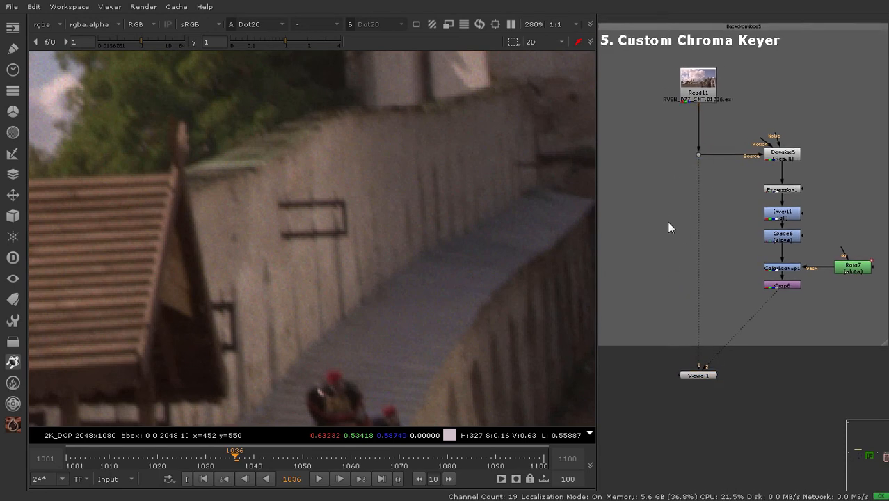
Add a Grade node on the connection between the source Dot and the Viewer
{"action": "key", "text": "g"}
{"action": "middle_click_drag", "start_coordinate": [717, 174], "coordinate": [718, 138]}
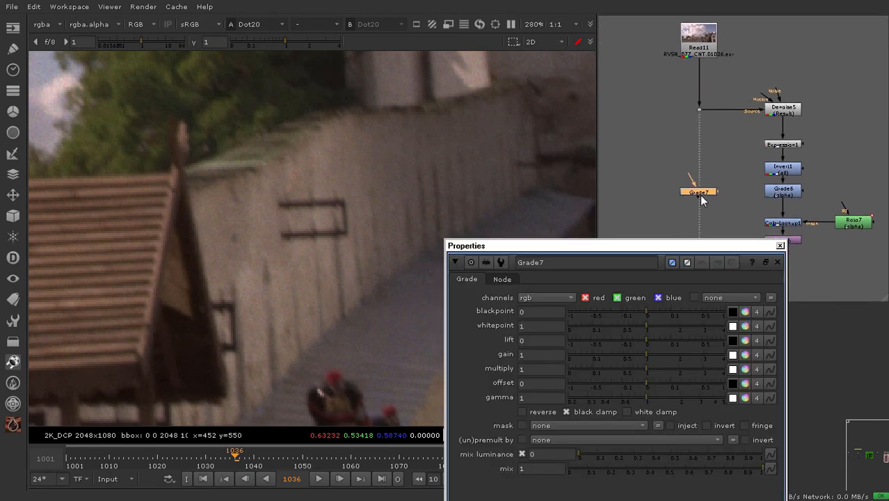
{"action": "left_click_drag", "start_coordinate": [701, 195], "coordinate": [702, 195]}
{"action": "left_click_drag", "start_coordinate": [741, 246], "coordinate": [645, 355]}
{"action": "scroll", "coordinate": [713, 193], "scroll_direction": "up", "scroll_amount": 1}
{"action": "middle_click_drag", "start_coordinate": [713, 193], "coordinate": [743, 176]}
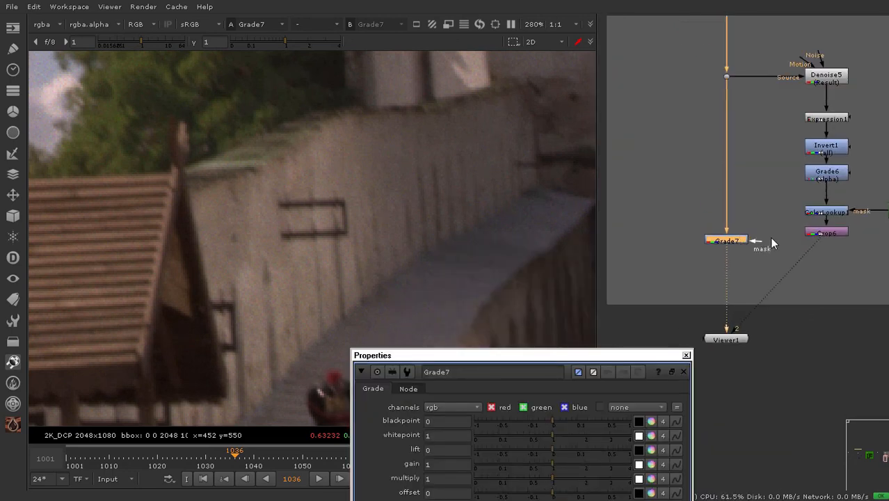
Connect the new Grade's mask input to the Crop output and route it at a right angle through a Dot
{"action": "left_click_drag", "start_coordinate": [813, 237], "coordinate": [817, 234]}
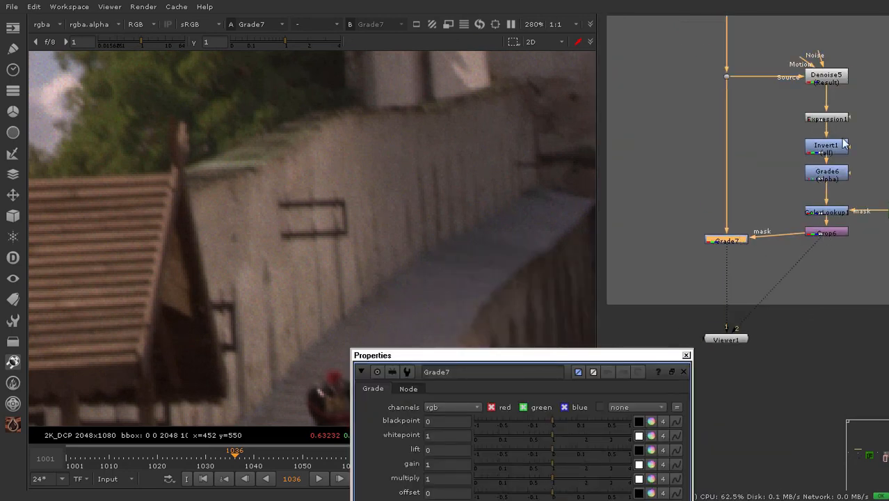
{"action": "left_click_drag", "start_coordinate": [796, 108], "coordinate": [862, 248]}
{"action": "mouse_move", "coordinate": [743, 241]}
{"action": "left_mouse_down"}
{"action": "mouse_move", "coordinate": [736, 265]}
{"action": "mouse_move", "coordinate": [821, 258]}
{"action": "mouse_move", "coordinate": [825, 267]}
{"action": "left_mouse_up"}
{"action": "left_click_drag", "start_coordinate": [770, 235], "coordinate": [683, 283]}
View the masked Grade and split its gain into separate channels, setting red to 0.65 and blue to 1.35
{"action": "key", "text": "1"}
{"action": "scroll", "coordinate": [485, 240], "scroll_direction": "down", "scroll_amount": 5}
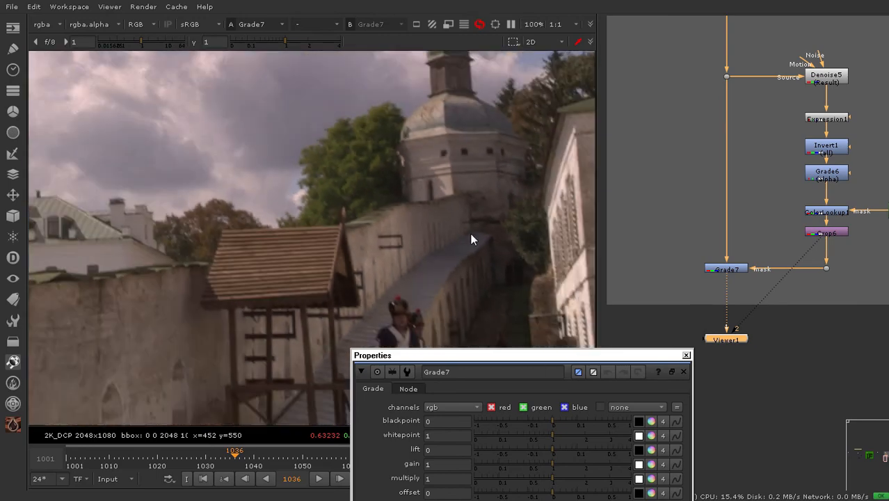
{"action": "left_click_drag", "start_coordinate": [593, 358], "coordinate": [655, 228]}
{"action": "mouse_move", "coordinate": [362, 187]}
{"action": "middle_mouse_down"}
{"action": "mouse_move", "coordinate": [357, 204]}
{"action": "mouse_move", "coordinate": [387, 192]}
{"action": "mouse_move", "coordinate": [348, 187]}
{"action": "middle_mouse_up"}
{"action": "scroll", "coordinate": [327, 211], "scroll_direction": "down", "scroll_amount": 1}
{"action": "left_click_drag", "start_coordinate": [540, 226], "coordinate": [591, 233]}
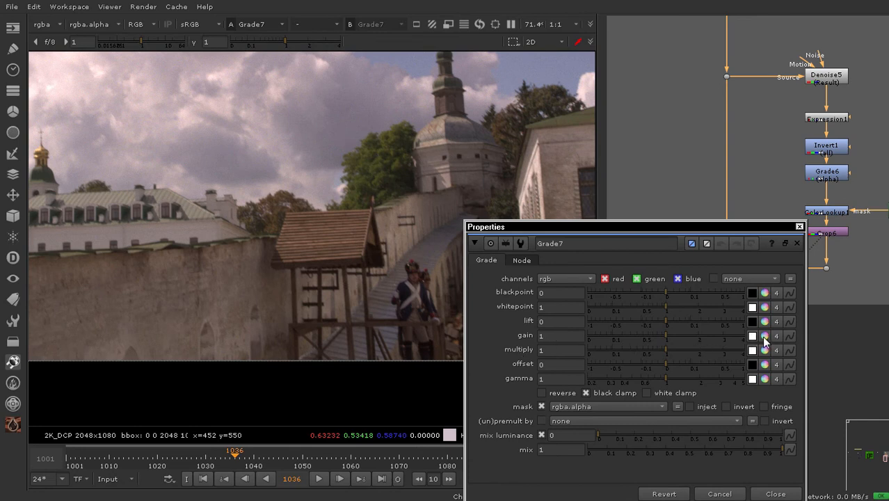
{"action": "left_click", "coordinate": [764, 337]}
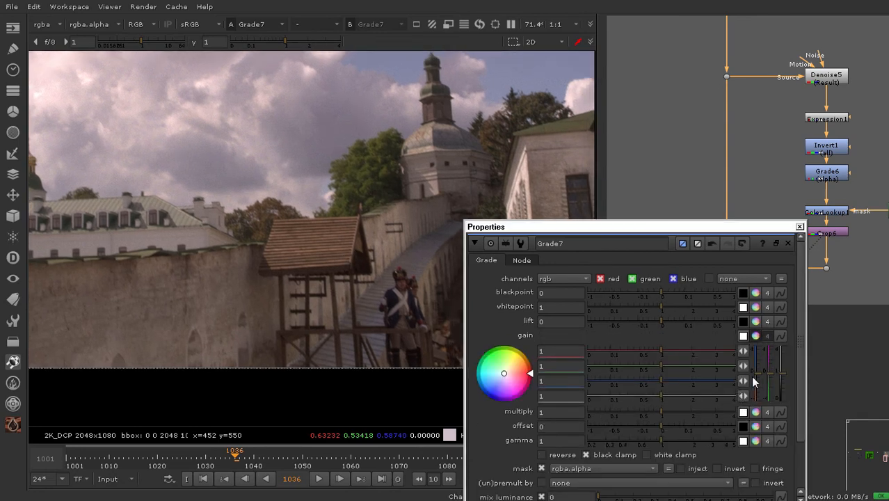
{"action": "left_click_drag", "start_coordinate": [759, 380], "coordinate": [762, 361]}
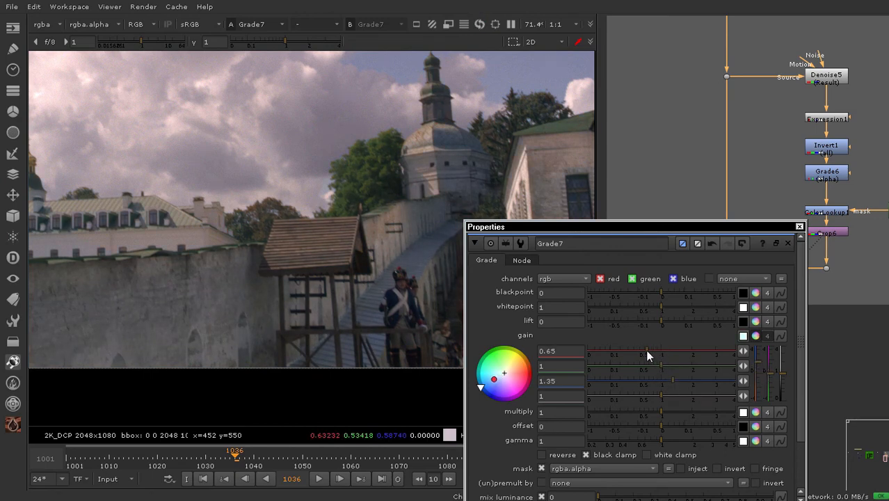
Set the Grade's red gain to 0.86 and blue gain to 1.45, checking the graded wall and trees
{"action": "left_click_drag", "start_coordinate": [646, 349], "coordinate": [657, 350]}
{"action": "left_click_drag", "start_coordinate": [672, 379], "coordinate": [676, 379]}
{"action": "scroll", "coordinate": [278, 284], "scroll_direction": "down", "scroll_amount": 3}
{"action": "middle_click_drag", "start_coordinate": [149, 267], "coordinate": [209, 241]}
{"action": "scroll", "coordinate": [181, 219], "scroll_direction": "up", "scroll_amount": 5}
{"action": "middle_click_drag", "start_coordinate": [233, 213], "coordinate": [31, 235]}
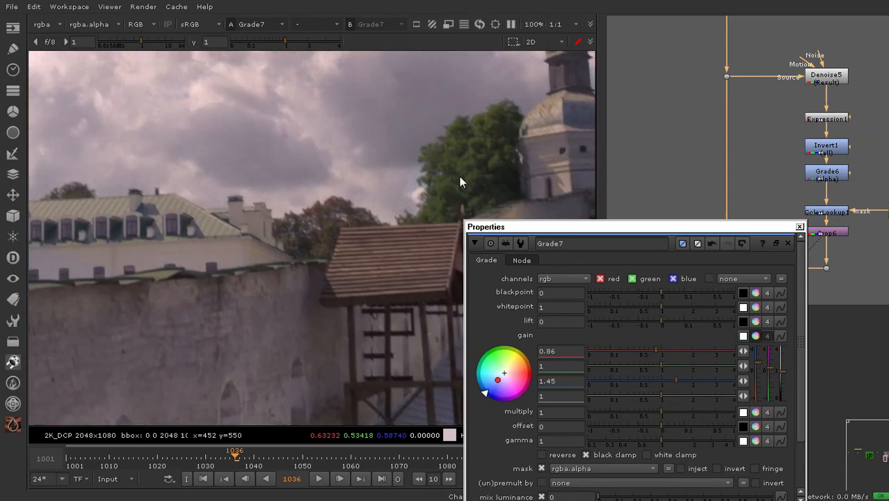
Check the grade around the church tower, set its red gain to 0.74, and close the Grade properties
{"action": "middle_click_drag", "start_coordinate": [459, 176], "coordinate": [201, 246]}
{"action": "scroll", "coordinate": [372, 205], "scroll_direction": "up", "scroll_amount": 5}
{"action": "middle_click_drag", "start_coordinate": [243, 208], "coordinate": [335, 180]}
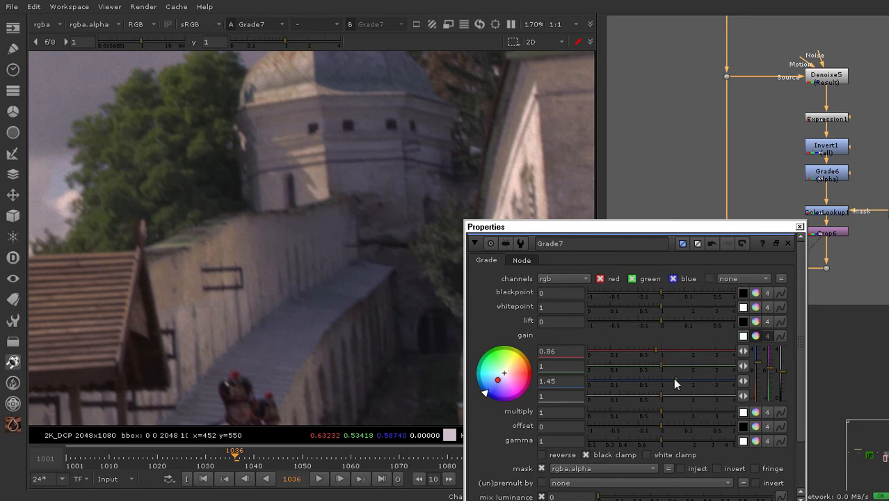
{"action": "left_click_drag", "start_coordinate": [654, 350], "coordinate": [650, 349]}
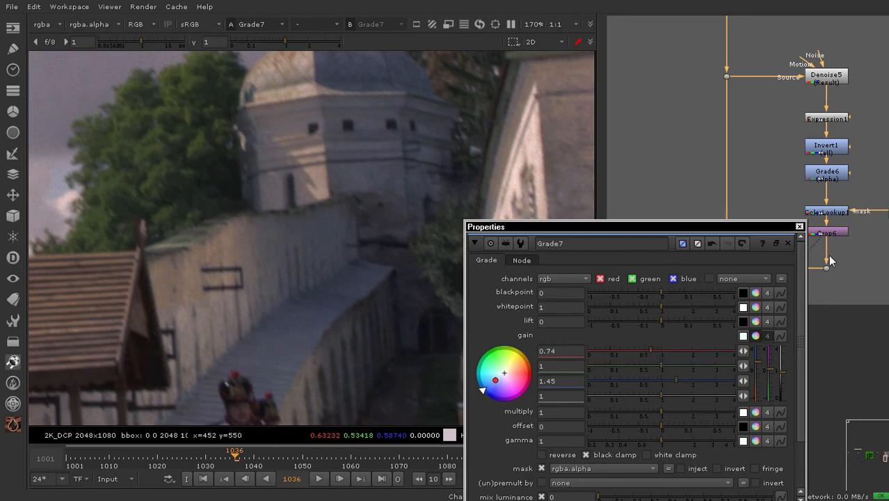
{"action": "left_click", "coordinate": [800, 226]}
Assign the source Dot to viewer input 1 and the Grade to input 2, and shift the Viewer node aside
{"action": "middle_click_drag", "start_coordinate": [746, 232], "coordinate": [741, 300]}
{"action": "left_click", "coordinate": [722, 143]}
{"action": "key", "text": "1"}
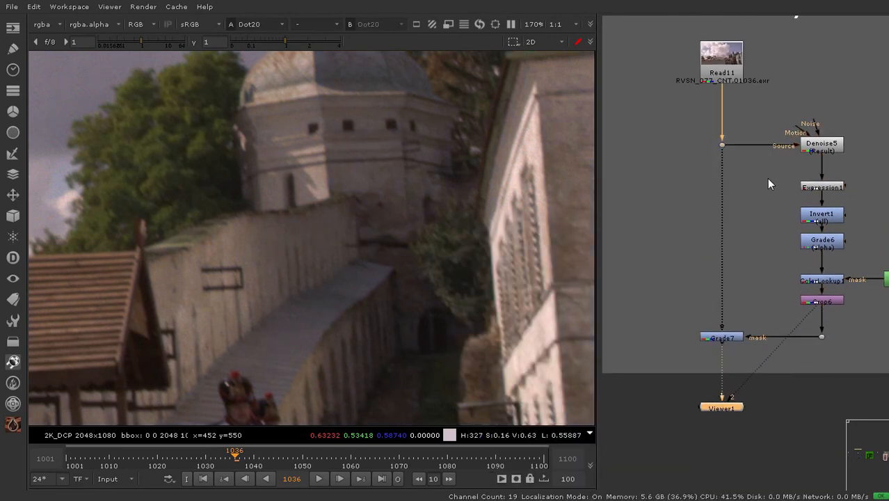
{"action": "scroll", "coordinate": [777, 153], "scroll_direction": "down", "scroll_amount": 2}
{"action": "scroll", "coordinate": [698, 255], "scroll_direction": "up", "scroll_amount": 2}
{"action": "left_click_drag", "start_coordinate": [685, 251], "coordinate": [798, 313]}
{"action": "key", "text": "2"}
{"action": "left_click_drag", "start_coordinate": [770, 358], "coordinate": [709, 363]}
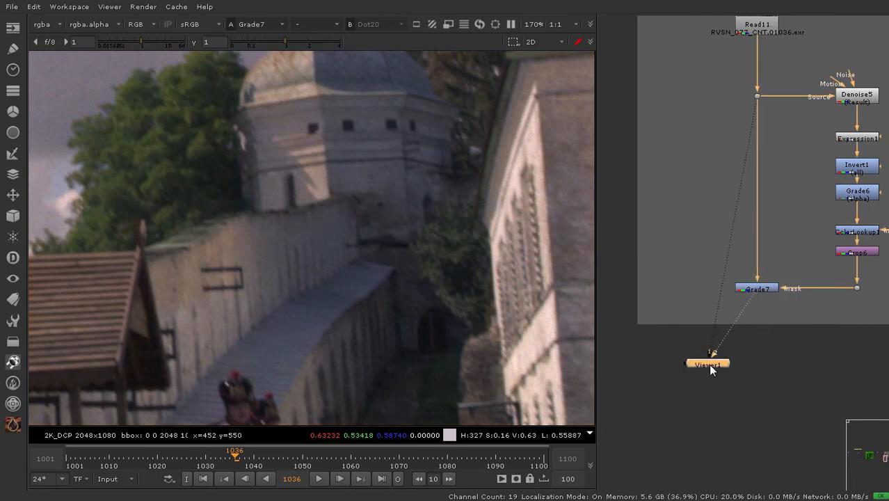
Compare the original plate with the graded result across the frame and around the golden domes and distant trees
{"action": "key", "text": "1"}
{"action": "key", "text": "2"}
{"action": "scroll", "coordinate": [270, 200], "scroll_direction": "down", "scroll_amount": 5}
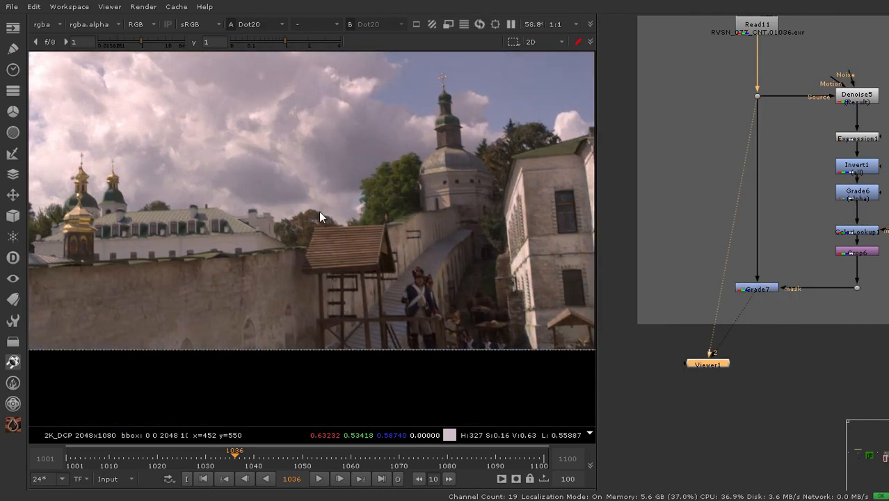
{"action": "key", "text": "1"}
{"action": "middle_click_drag", "start_coordinate": [49, 210], "coordinate": [202, 203]}
{"action": "scroll", "coordinate": [202, 203], "scroll_direction": "up", "scroll_amount": 2}
{"action": "key", "text": "2"}
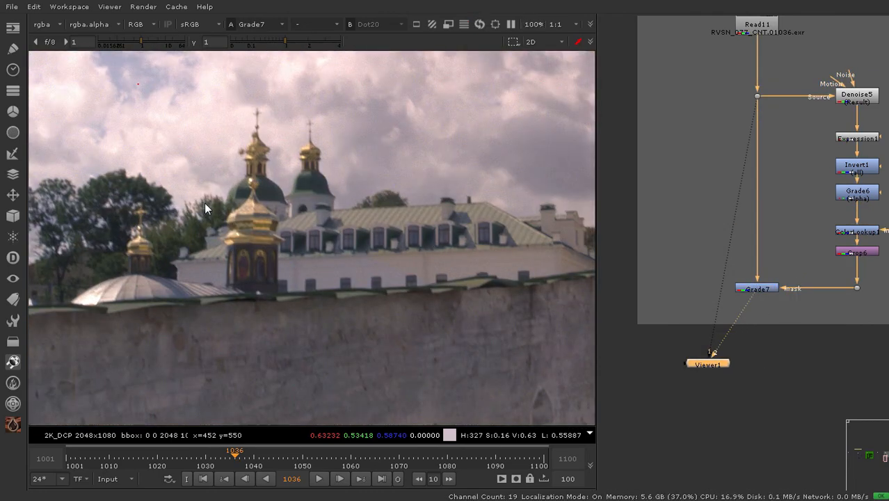
{"action": "key", "text": "1"}
{"action": "key", "text": "2"}
{"action": "scroll", "coordinate": [299, 205], "scroll_direction": "down", "scroll_amount": 2}
{"action": "key", "text": "1"}
{"action": "key", "text": "2"}
Compare the original plate with the graded result around the green-domed church tower, nearby trees and roof edges
{"action": "middle_click_drag", "start_coordinate": [390, 198], "coordinate": [267, 203]}
{"action": "key", "text": "1"}
{"action": "key", "text": "2"}
{"action": "scroll", "coordinate": [408, 131], "scroll_direction": "up", "scroll_amount": 2}
{"action": "key", "text": "1"}
{"action": "key", "text": "2"}
{"action": "middle_click_drag", "start_coordinate": [429, 133], "coordinate": [324, 196]}
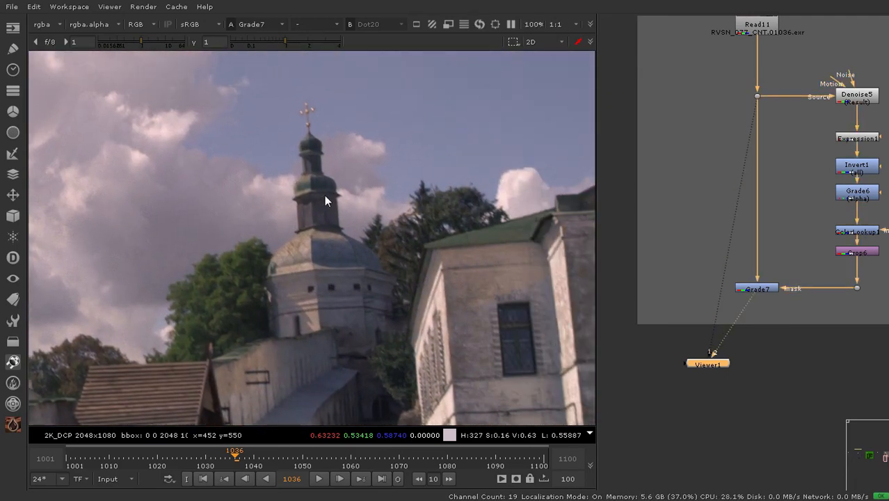
{"action": "scroll", "coordinate": [322, 219], "scroll_direction": "up", "scroll_amount": 4}
{"action": "key", "text": "1"}
{"action": "key", "text": "2"}
{"action": "scroll", "coordinate": [351, 223], "scroll_direction": "down", "scroll_amount": 4}
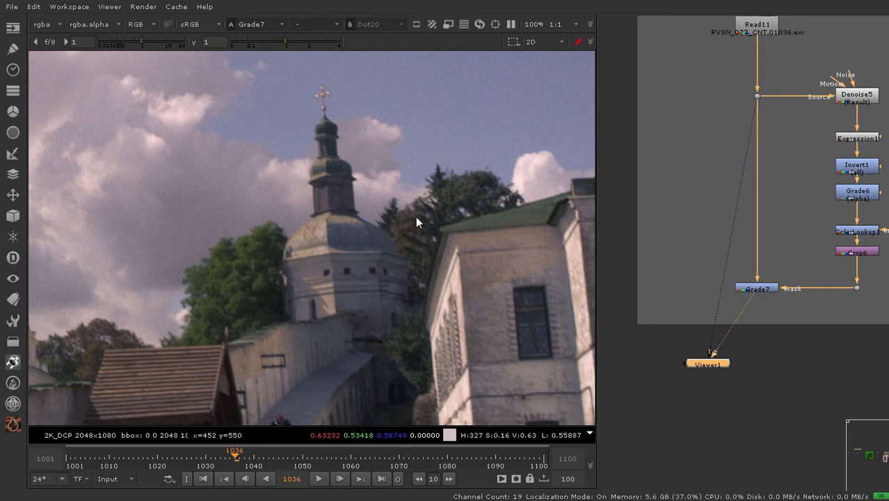
{"action": "middle_click_drag", "start_coordinate": [416, 216], "coordinate": [422, 171]}
View the alpha at the Dot feeding the Grade mask and examine the sky and the large building
{"action": "middle_click_drag", "start_coordinate": [792, 287], "coordinate": [725, 281]}
{"action": "left_click_drag", "start_coordinate": [811, 274], "coordinate": [752, 303]}
{"action": "key", "text": "1"}
{"action": "key", "text": "a"}
{"action": "scroll", "coordinate": [381, 221], "scroll_direction": "down", "scroll_amount": 4}
{"action": "middle_click_drag", "start_coordinate": [319, 223], "coordinate": [435, 224]}
{"action": "key", "text": "f"}
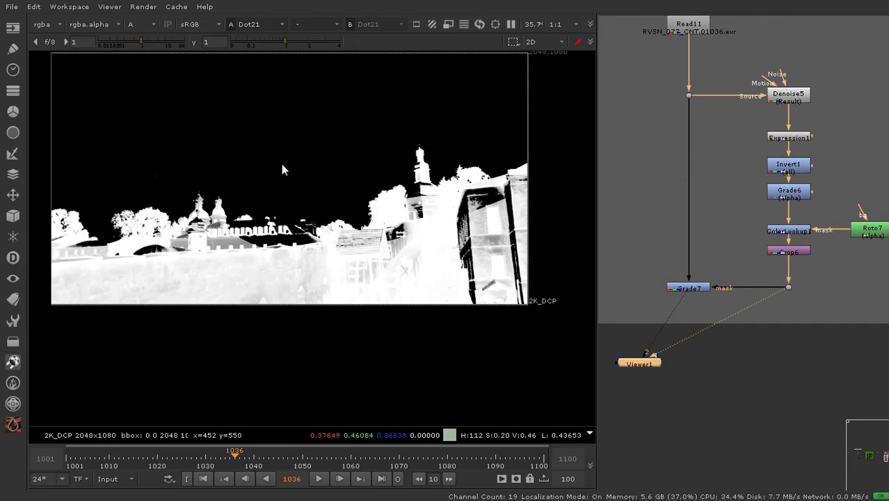
{"action": "left_click_drag", "start_coordinate": [390, 173], "coordinate": [541, 174]}
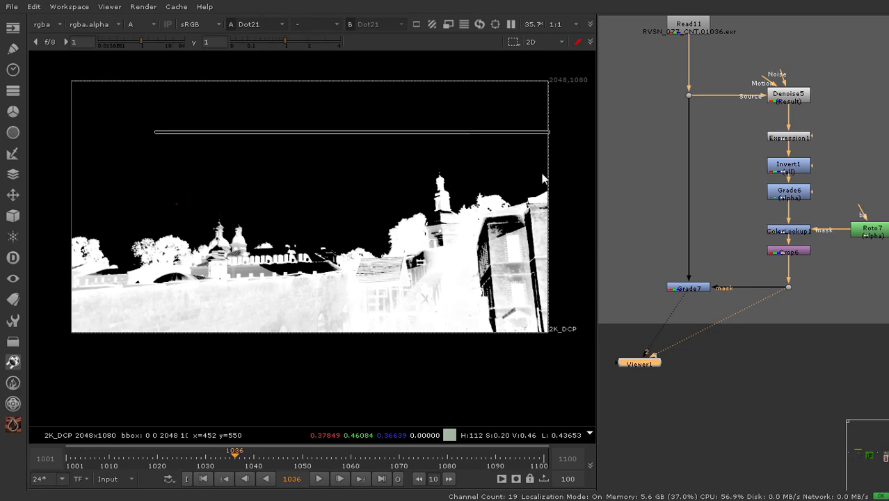
{"action": "scroll", "coordinate": [512, 249], "scroll_direction": "up", "scroll_amount": 3}
{"action": "middle_click_drag", "start_coordinate": [440, 234], "coordinate": [350, 237]}
{"action": "scroll", "coordinate": [412, 209], "scroll_direction": "up", "scroll_amount": 4}
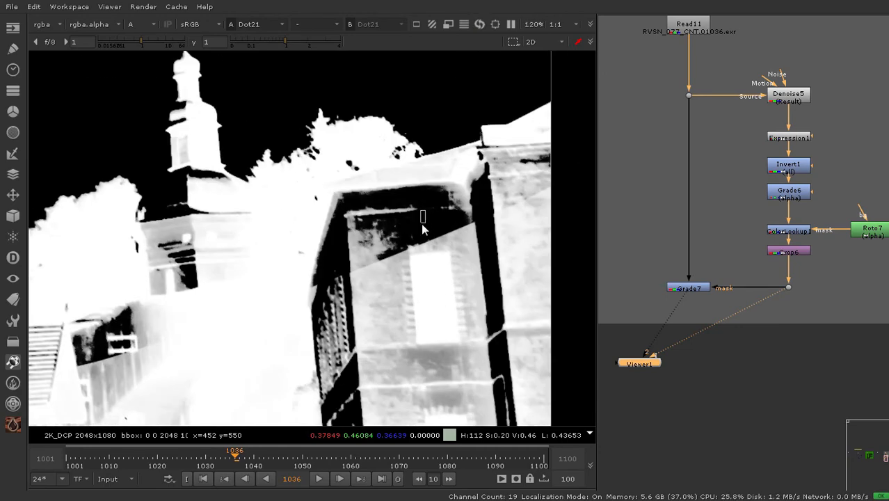
View the Grade result in colour and examine the building's upper wall beneath the green roof
{"action": "middle_click_drag", "start_coordinate": [686, 251], "coordinate": [688, 225]}
{"action": "left_click", "coordinate": [681, 261]}
{"action": "key", "text": "1"}
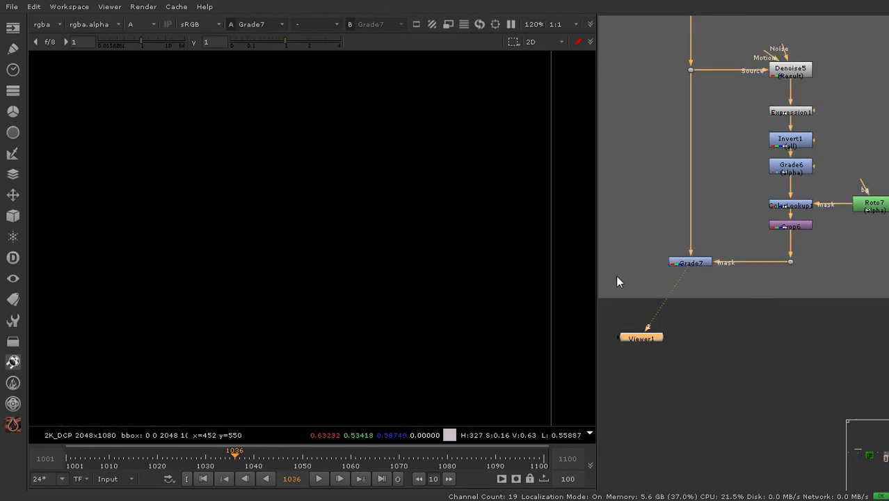
{"action": "key", "text": "a"}
{"action": "scroll", "coordinate": [417, 231], "scroll_direction": "up", "scroll_amount": 3}
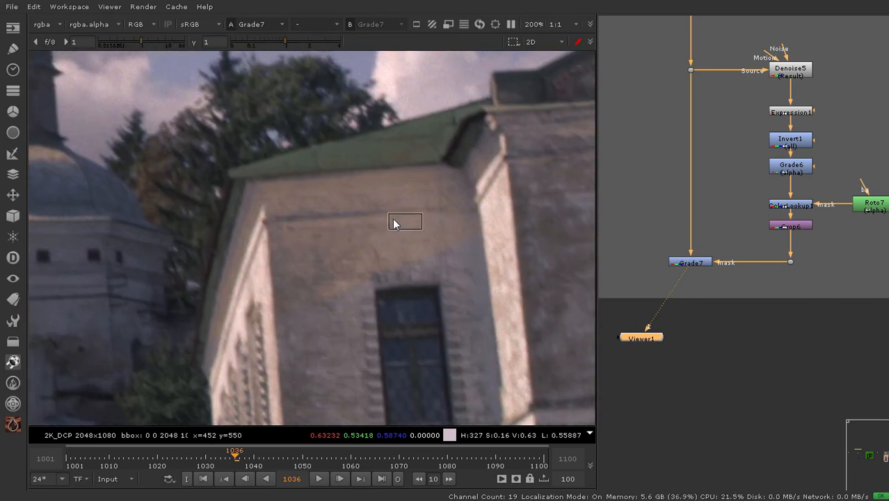
{"action": "scroll", "coordinate": [797, 227], "scroll_direction": "up", "scroll_amount": 2}
View the Crop node's alpha and examine the matte transition across the large building's wall
{"action": "middle_click_drag", "start_coordinate": [798, 226], "coordinate": [749, 251]}
{"action": "left_click", "coordinate": [748, 250]}
{"action": "key", "text": "1"}
{"action": "key", "text": "a"}
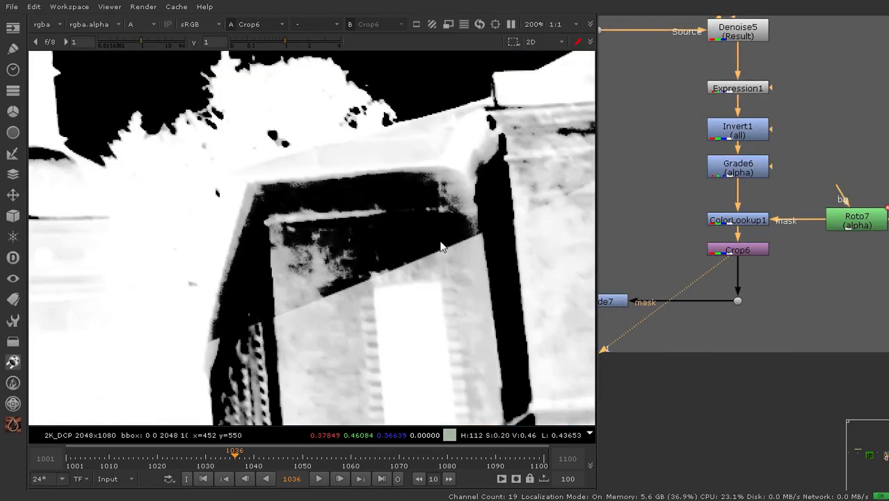
{"action": "scroll", "coordinate": [453, 236], "scroll_direction": "down", "scroll_amount": 3}
{"action": "scroll", "coordinate": [453, 236], "scroll_direction": "down", "scroll_amount": 3}
Open the Roto mask's properties, check where the shape crosses the buildings, and close the properties
{"action": "double_click", "coordinate": [847, 223]}
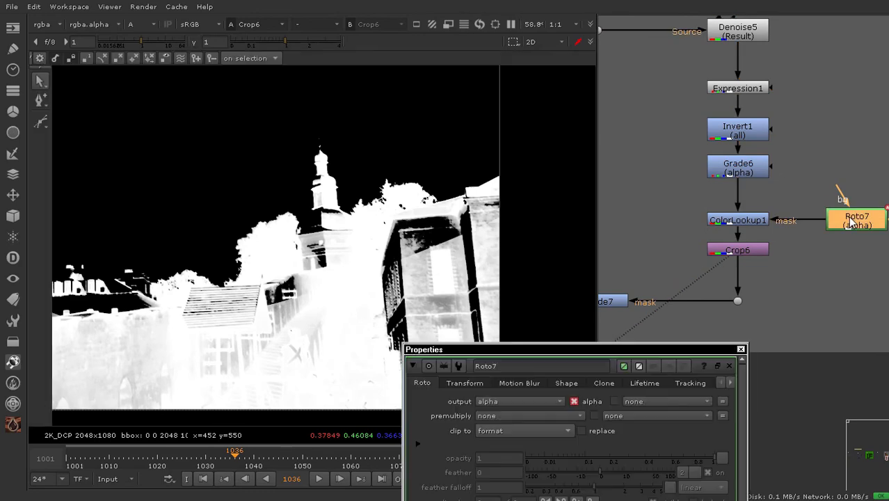
{"action": "scroll", "coordinate": [456, 228], "scroll_direction": "down", "scroll_amount": 3}
{"action": "left_click", "coordinate": [460, 215]}
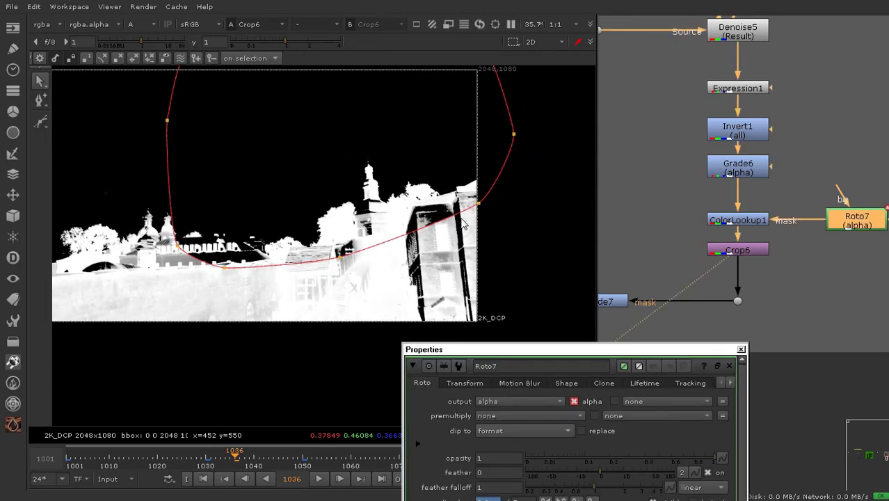
{"action": "left_click", "coordinate": [740, 348]}
Move the Roto node up and insert a Blur node between it and the ColorLookup mask input
{"action": "middle_click_drag", "start_coordinate": [810, 296], "coordinate": [742, 297]}
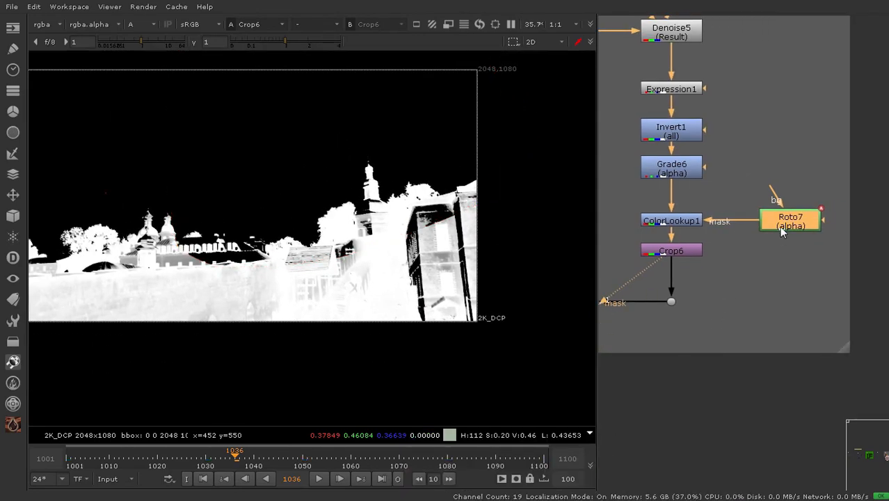
{"action": "left_click_drag", "start_coordinate": [782, 224], "coordinate": [782, 202]}
{"action": "key", "text": "b"}
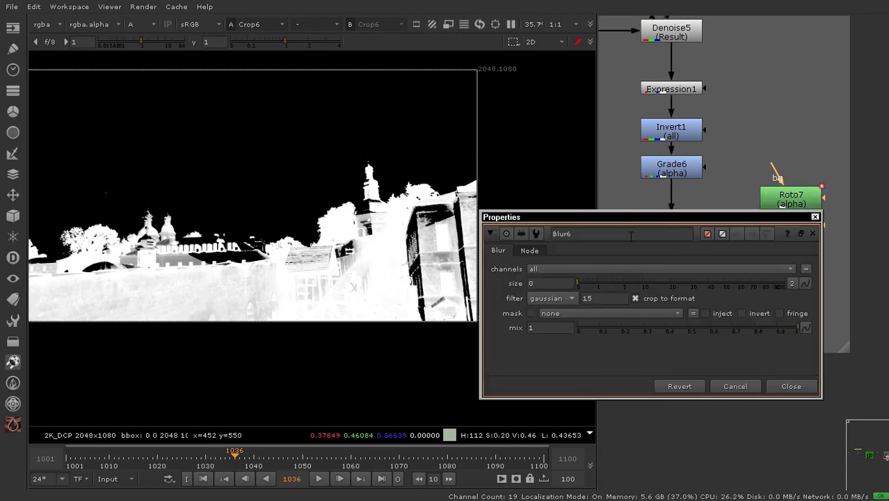
{"action": "left_click_drag", "start_coordinate": [629, 217], "coordinate": [622, 281]}
{"action": "middle_click_drag", "start_coordinate": [846, 197], "coordinate": [850, 153]}
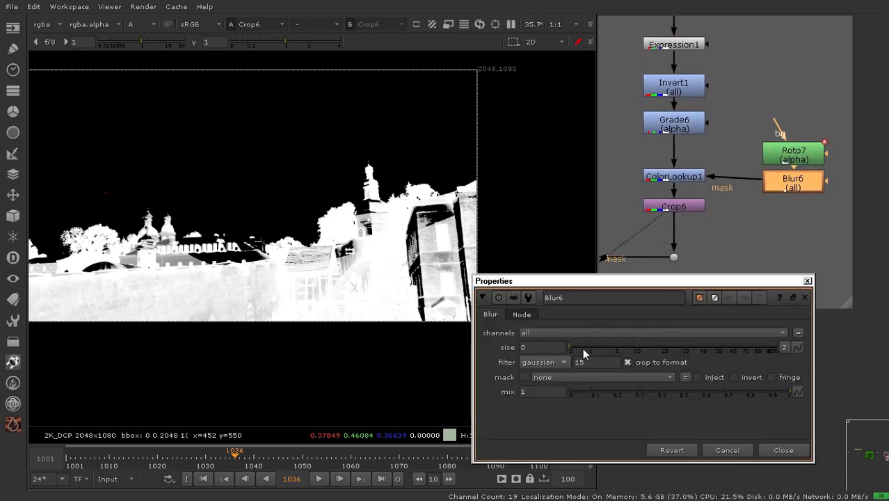
Set the Blur size on the Roto mask to 21, check the matte around the large building, and close the Blur properties
{"action": "left_click_drag", "start_coordinate": [583, 354], "coordinate": [664, 347]}
{"action": "middle_click_drag", "start_coordinate": [420, 226], "coordinate": [612, 249], "text": "alt"}
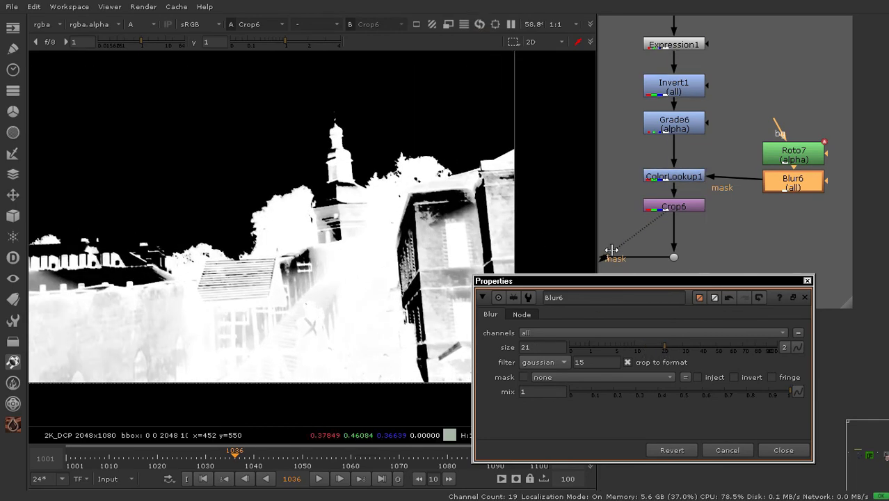
{"action": "left_click", "coordinate": [807, 280]}
With ripple edit on for all frames, pull a soft feather edge outward around the Roto shape and shift the shape slightly upward
{"action": "double_click", "coordinate": [793, 155]}
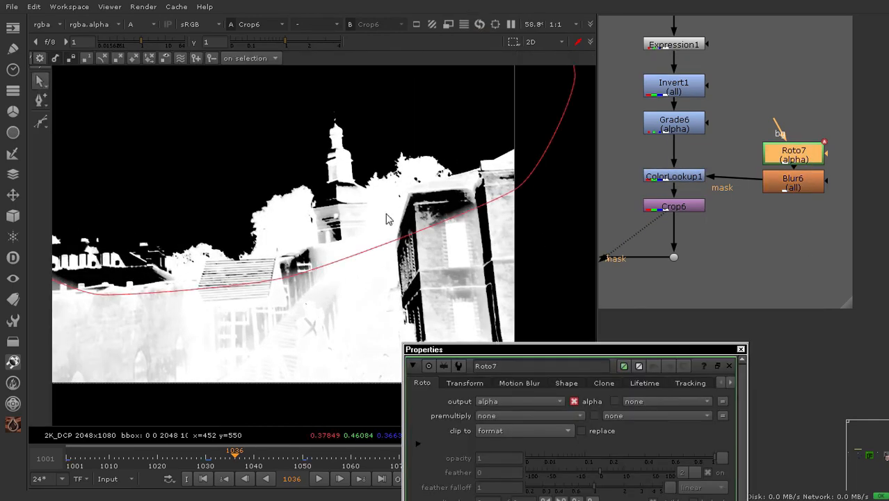
{"action": "scroll", "coordinate": [388, 219], "scroll_direction": "down", "scroll_amount": 5}
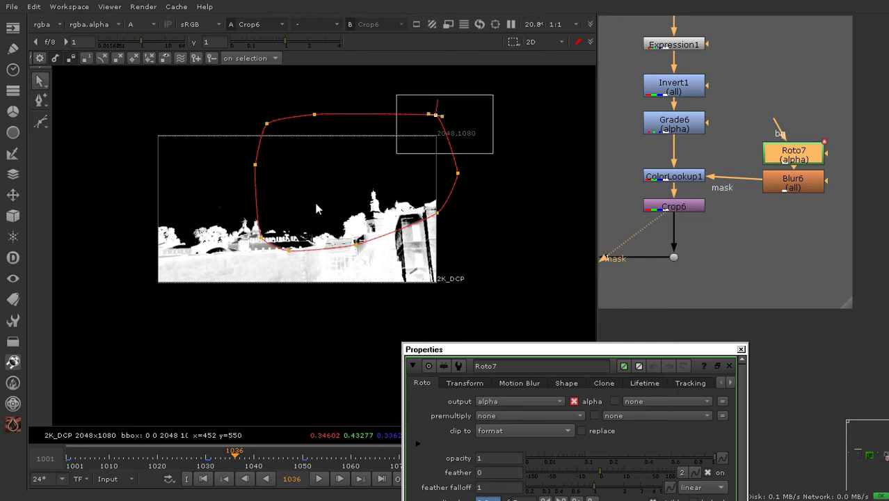
{"action": "left_click", "coordinate": [316, 208]}
{"action": "scroll", "coordinate": [377, 149], "scroll_direction": "up", "scroll_amount": 3}
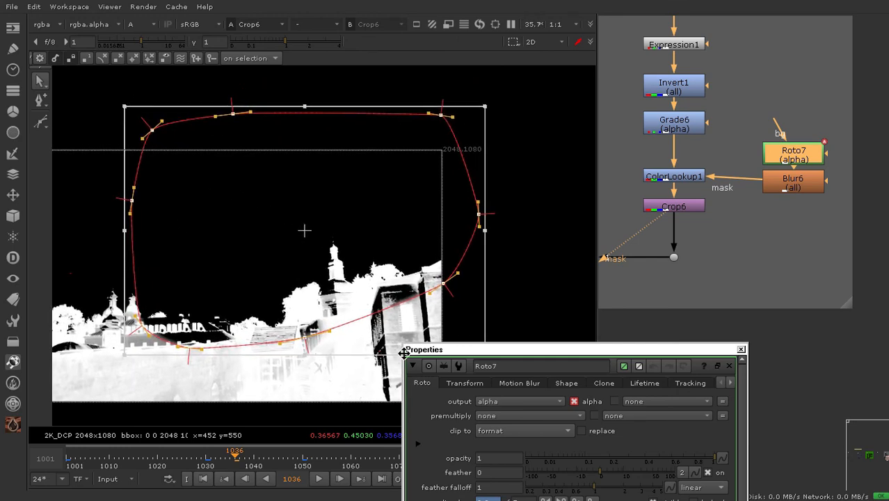
{"action": "left_click_drag", "start_coordinate": [404, 353], "coordinate": [581, 363]}
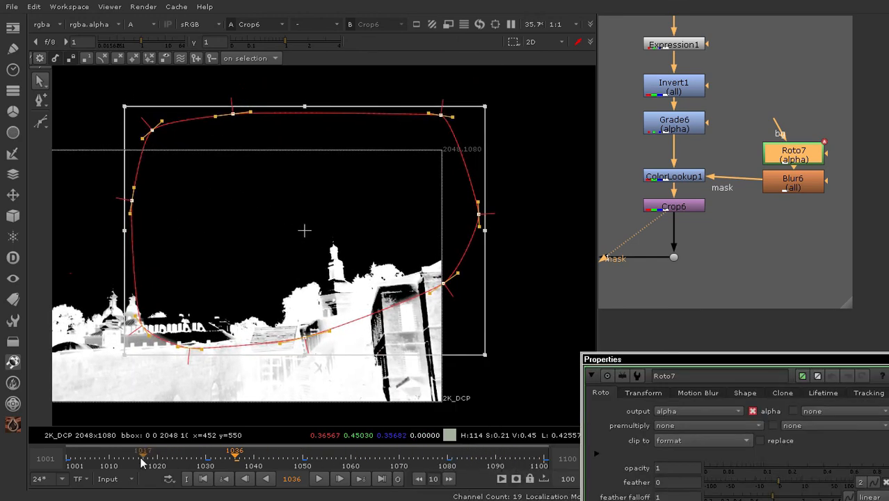
{"action": "left_click", "coordinate": [179, 59]}
{"action": "left_click_drag", "start_coordinate": [453, 296], "coordinate": [475, 322]}
{"action": "left_click_drag", "start_coordinate": [372, 246], "coordinate": [368, 233]}
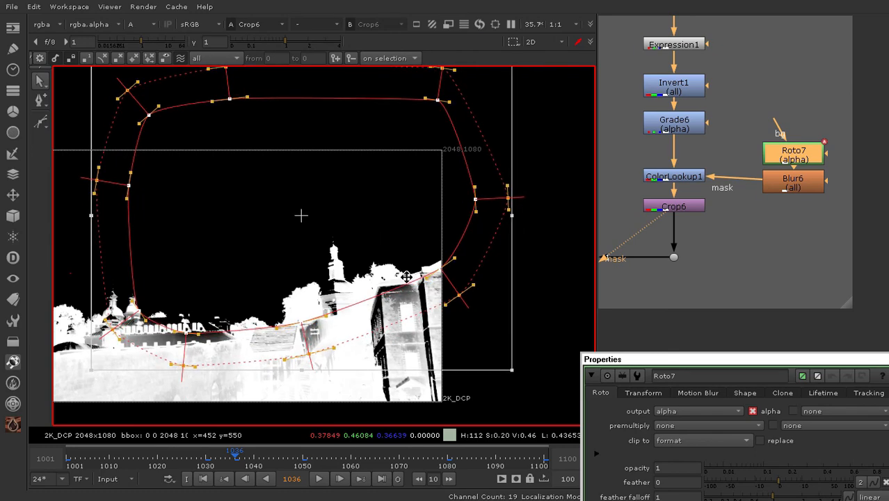
{"action": "left_click_drag", "start_coordinate": [463, 309], "coordinate": [457, 297]}
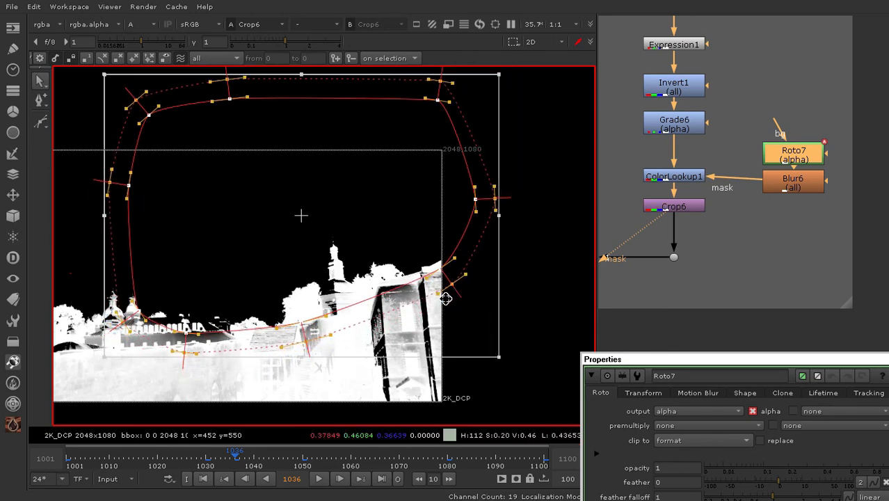
Scrub through the shot to frame 1091 to check the feathered Roto shape against the buildings, and close the Roto properties
{"action": "scroll", "coordinate": [421, 304], "scroll_direction": "up", "scroll_amount": 3}
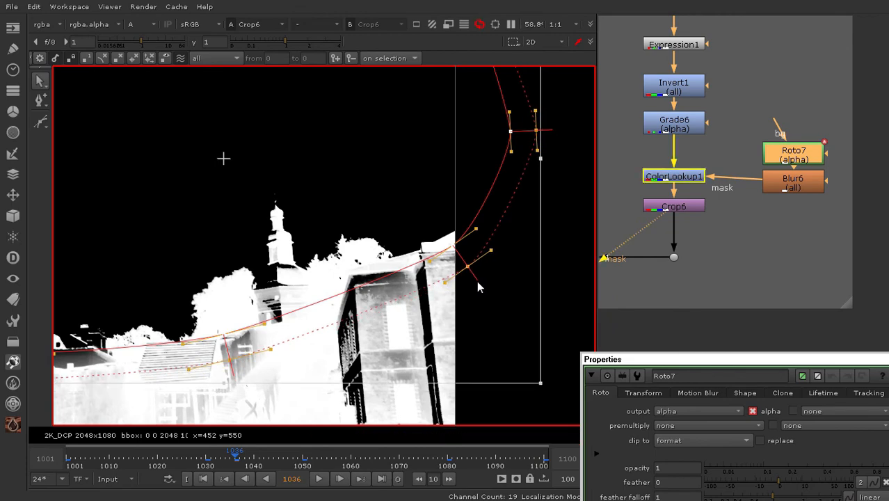
{"action": "scroll", "coordinate": [409, 271], "scroll_direction": "down", "scroll_amount": 1}
{"action": "middle_click_drag", "start_coordinate": [332, 257], "coordinate": [429, 260]}
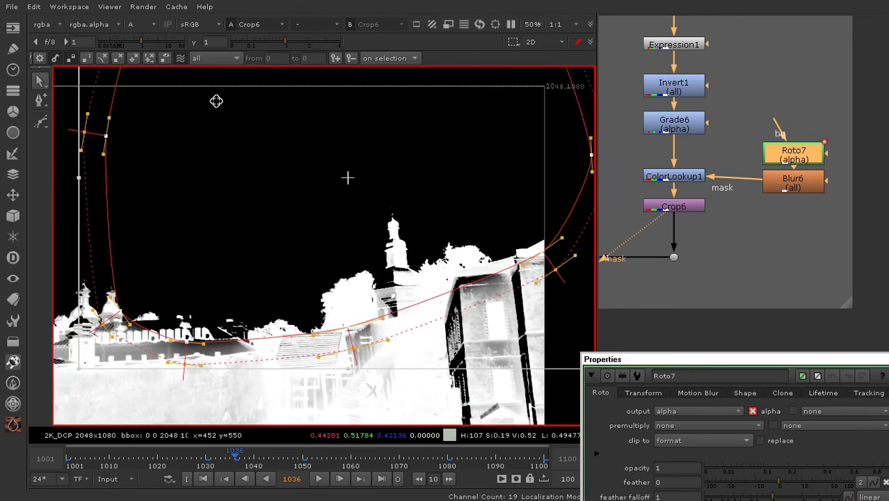
{"action": "scroll", "coordinate": [353, 245], "scroll_direction": "down", "scroll_amount": 4}
{"action": "left_click", "coordinate": [146, 465]}
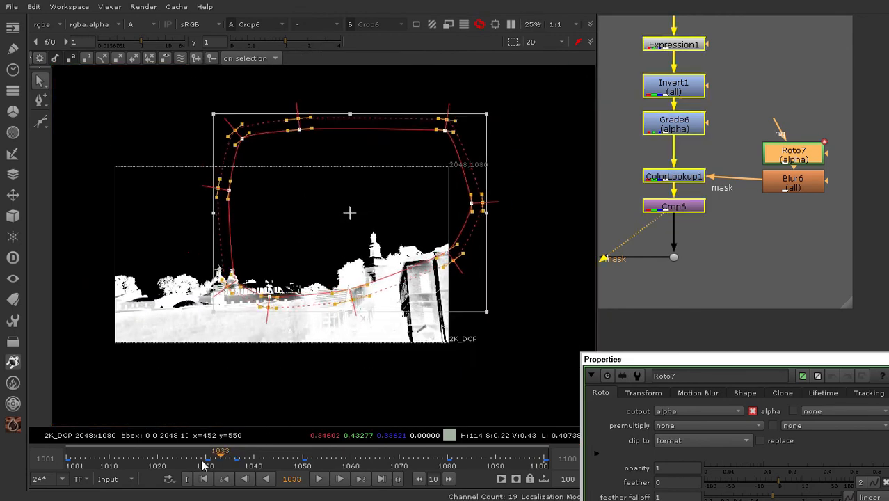
{"action": "left_click_drag", "start_coordinate": [146, 464], "coordinate": [361, 466]}
{"action": "left_click_drag", "start_coordinate": [399, 466], "coordinate": [501, 464]}
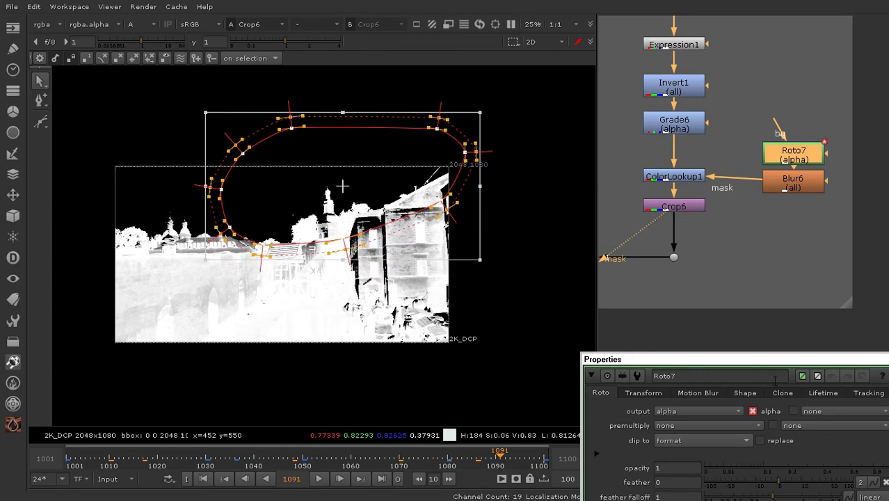
{"action": "left_click_drag", "start_coordinate": [772, 359], "coordinate": [687, 358]}
{"action": "scroll", "coordinate": [289, 206], "scroll_direction": "up", "scroll_amount": 2}
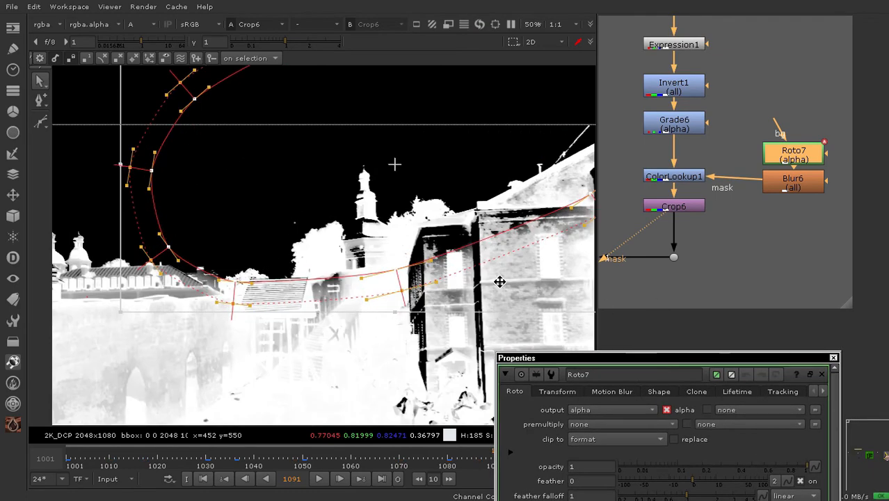
{"action": "left_click", "coordinate": [833, 357]}
View the Grade result in colour at frame 1091 and examine the large building's wall beneath the green roof
{"action": "middle_click_drag", "start_coordinate": [657, 199], "coordinate": [712, 243]}
{"action": "middle_click_drag", "start_coordinate": [781, 158], "coordinate": [732, 167]}
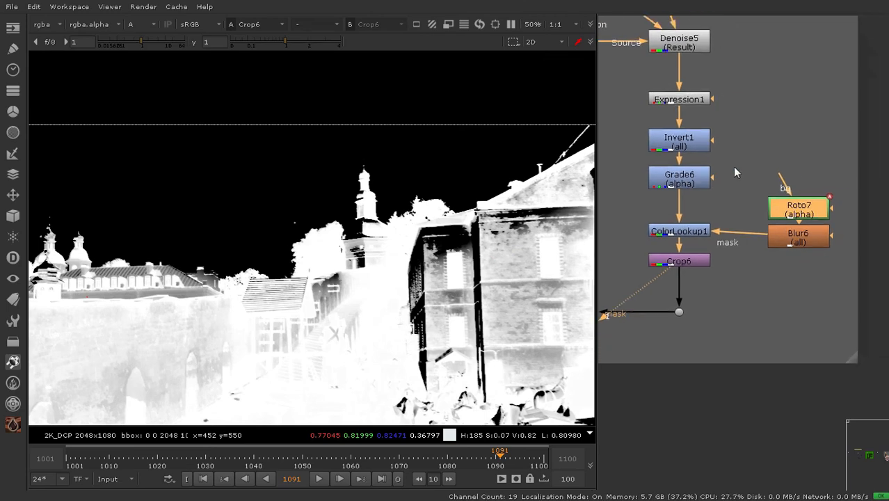
{"action": "left_click_drag", "start_coordinate": [734, 168], "coordinate": [816, 228]}
{"action": "middle_click_drag", "start_coordinate": [705, 261], "coordinate": [791, 211]}
{"action": "left_click", "coordinate": [790, 211]}
{"action": "key", "text": "1"}
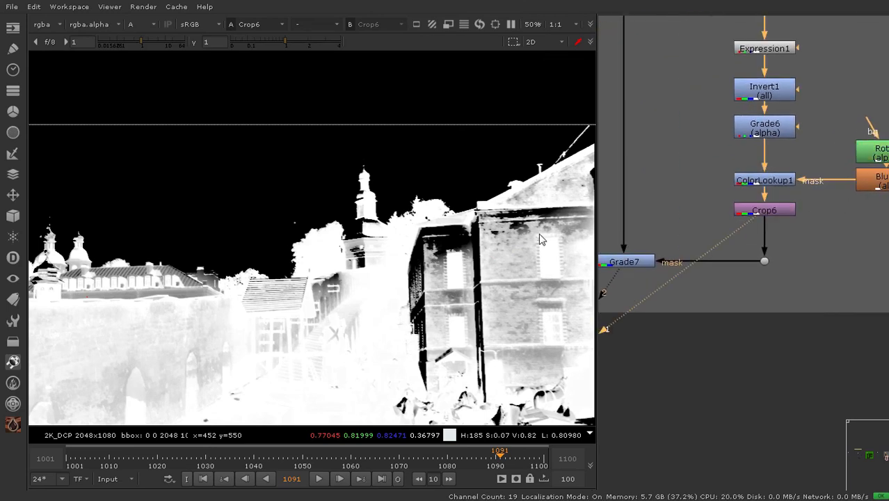
{"action": "key", "text": "a"}
{"action": "scroll", "coordinate": [412, 237], "scroll_direction": "down", "scroll_amount": 3}
{"action": "key", "text": "a"}
{"action": "scroll", "coordinate": [352, 238], "scroll_direction": "up", "scroll_amount": 4}
{"action": "middle_click_drag", "start_coordinate": [715, 261], "coordinate": [830, 219]}
{"action": "left_click_drag", "start_coordinate": [800, 176], "coordinate": [664, 258]}
{"action": "key", "text": "1"}
{"action": "key", "text": "a"}
{"action": "key", "text": "ctrl+1"}
{"action": "middle_click_drag", "start_coordinate": [510, 253], "coordinate": [422, 251]}
{"action": "scroll", "coordinate": [422, 254], "scroll_direction": "up", "scroll_amount": 3}
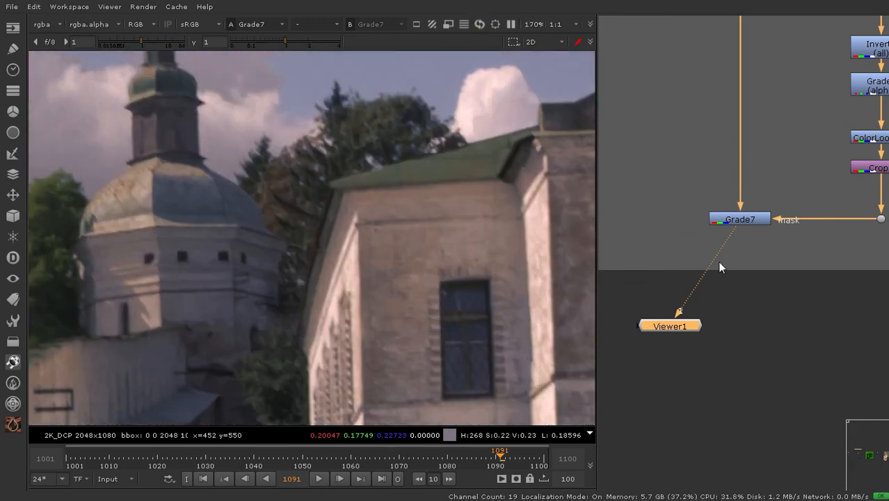
Connect the viewer's first input to the dot below the Read node and its second input to the Grade node
{"action": "middle_click_drag", "start_coordinate": [823, 253], "coordinate": [788, 277]}
{"action": "scroll", "coordinate": [709, 248], "scroll_direction": "down", "scroll_amount": 2}
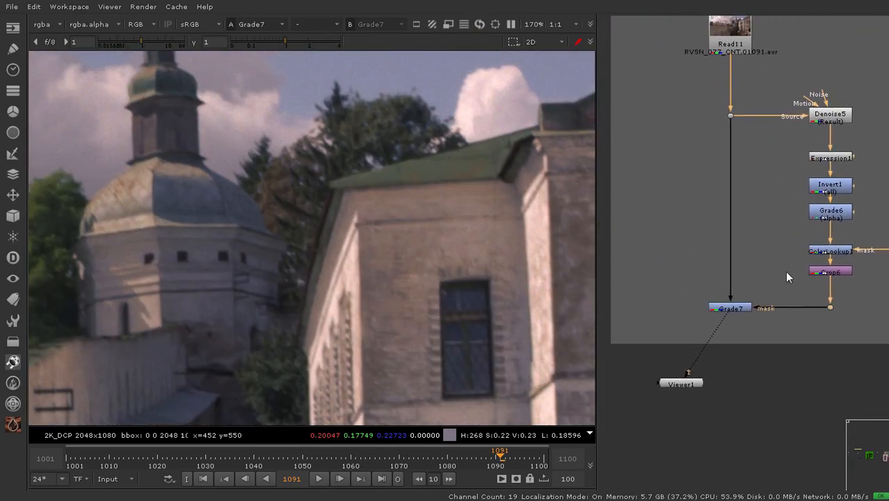
{"action": "left_click_drag", "start_coordinate": [698, 101], "coordinate": [741, 129]}
{"action": "key", "text": "1"}
{"action": "left_click", "coordinate": [728, 304]}
{"action": "key", "text": "2"}
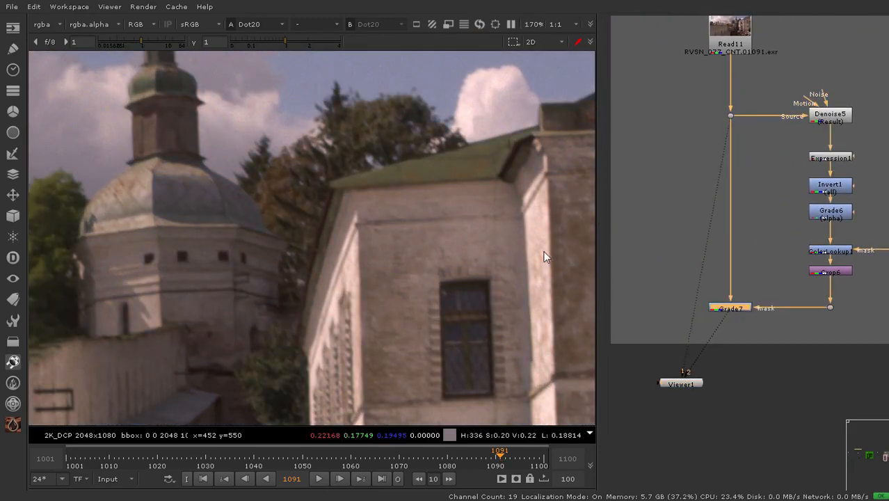
Switch repeatedly between the original and graded images to compare the tower, trees and building wall
{"action": "key", "text": "1"}
{"action": "scroll", "coordinate": [369, 169], "scroll_direction": "up", "scroll_amount": 1}
{"action": "scroll", "coordinate": [369, 169], "scroll_direction": "down", "scroll_amount": 1}
{"action": "key", "text": "2"}
{"action": "key", "text": "1"}
{"action": "key", "text": "2"}
{"action": "middle_click_drag", "start_coordinate": [262, 196], "coordinate": [313, 174]}
{"action": "key", "text": "1"}
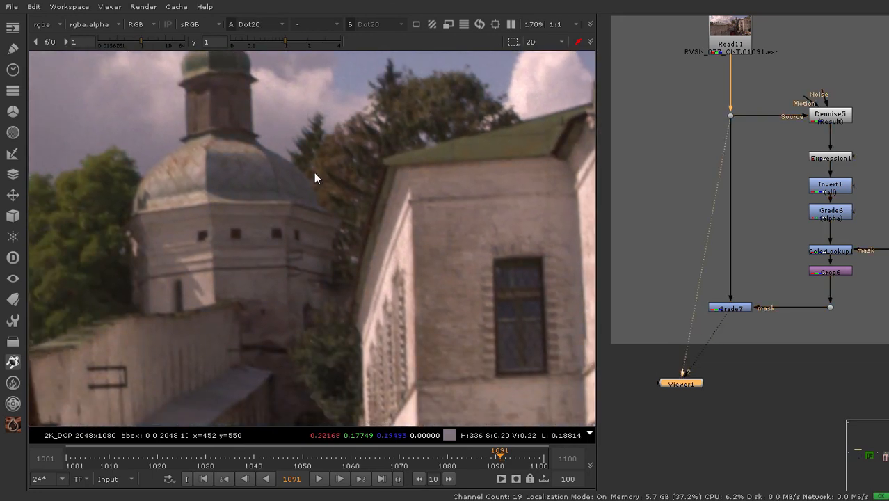
{"action": "key", "text": "2"}
Wipe the graded image against the original in under mode, placing the wipe handle on the wall and roof below the tower
{"action": "key", "text": "w"}
{"action": "scroll", "coordinate": [321, 194], "scroll_direction": "down", "scroll_amount": 7}
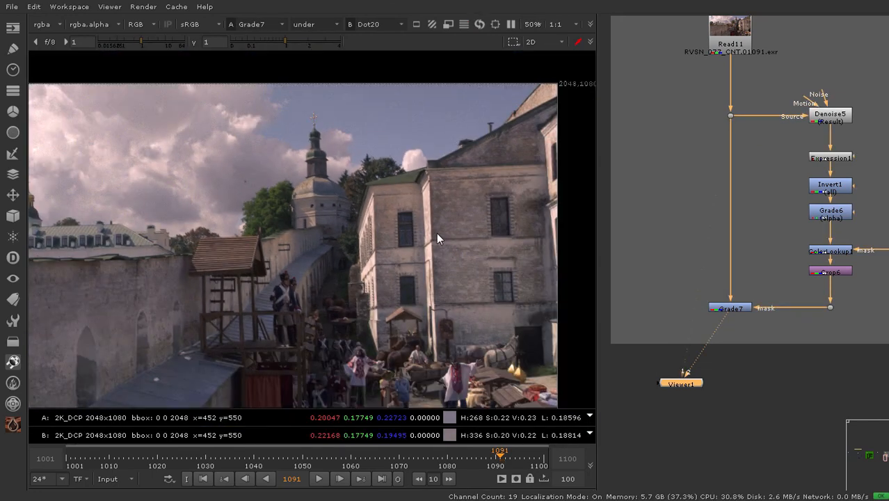
{"action": "scroll", "coordinate": [428, 234], "scroll_direction": "down", "scroll_amount": 2}
{"action": "left_click_drag", "start_coordinate": [79, 254], "coordinate": [308, 199]}
{"action": "scroll", "coordinate": [417, 220], "scroll_direction": "up", "scroll_amount": 8}
{"action": "scroll", "coordinate": [324, 177], "scroll_direction": "up", "scroll_amount": 3}
{"action": "middle_click_drag", "start_coordinate": [346, 267], "coordinate": [402, 125]}
{"action": "left_click_drag", "start_coordinate": [355, 80], "coordinate": [298, 204]}
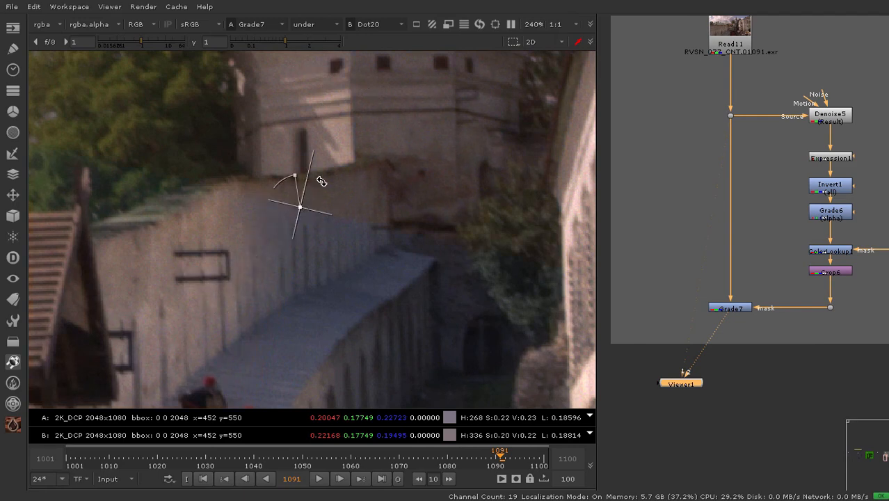
{"action": "scroll", "coordinate": [313, 253], "scroll_direction": "up", "scroll_amount": 3}
{"action": "left_click_drag", "start_coordinate": [287, 158], "coordinate": [328, 278]}
{"action": "scroll", "coordinate": [257, 200], "scroll_direction": "down", "scroll_amount": 8}
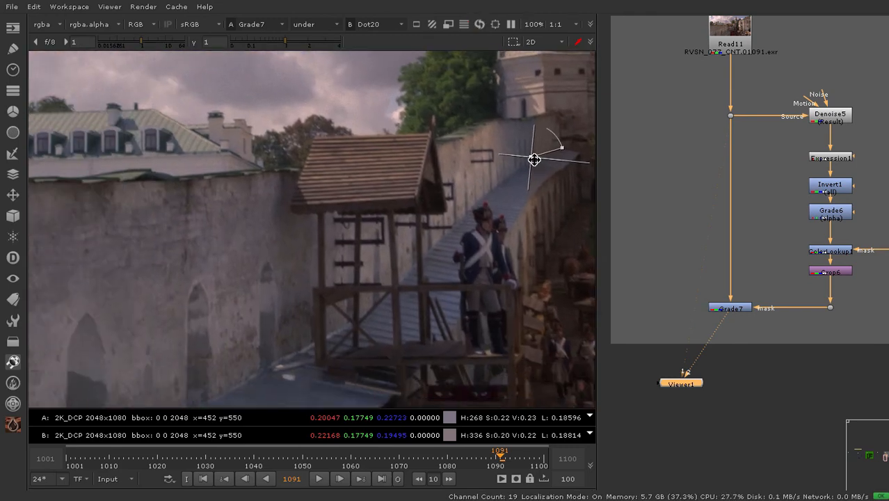
Move the wipe handle onto the long front wall to compare its graded and original colour
{"action": "left_click_drag", "start_coordinate": [533, 159], "coordinate": [181, 209]}
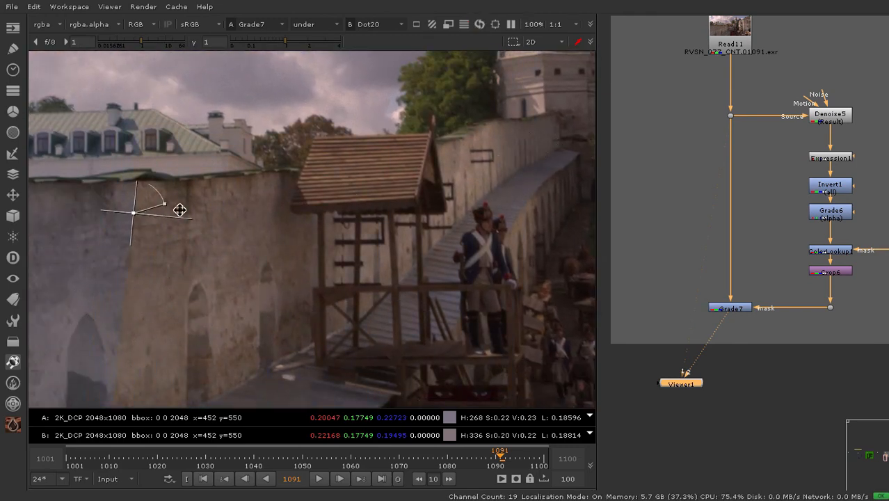
{"action": "scroll", "coordinate": [383, 203], "scroll_direction": "down", "scroll_amount": 2}
{"action": "middle_click_drag", "start_coordinate": [383, 204], "coordinate": [541, 277]}
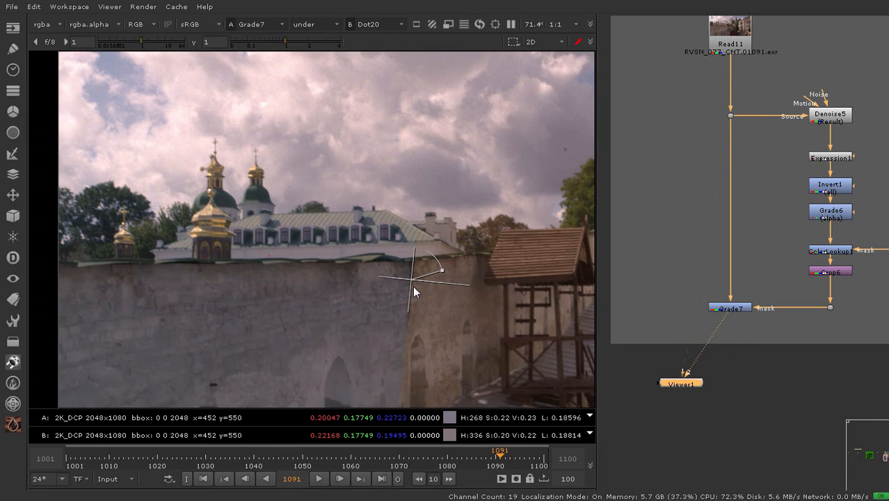
Move the wipe handle onto the golden cupola and green dome to compare the grade at their edges
{"action": "left_click_drag", "start_coordinate": [413, 285], "coordinate": [223, 210]}
{"action": "scroll", "coordinate": [224, 208], "scroll_direction": "up", "scroll_amount": 5}
{"action": "scroll", "coordinate": [224, 209], "scroll_direction": "up", "scroll_amount": 6}
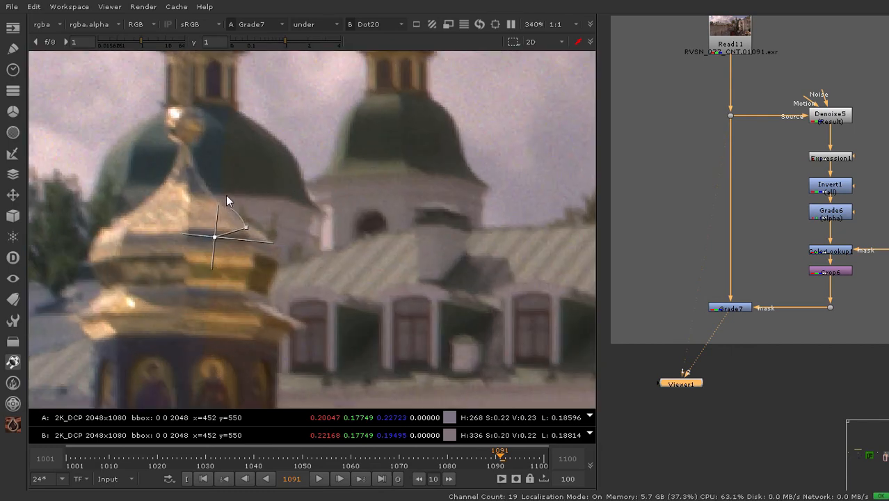
{"action": "middle_click_drag", "start_coordinate": [225, 233], "coordinate": [208, 278]}
{"action": "left_click_drag", "start_coordinate": [217, 280], "coordinate": [222, 214]}
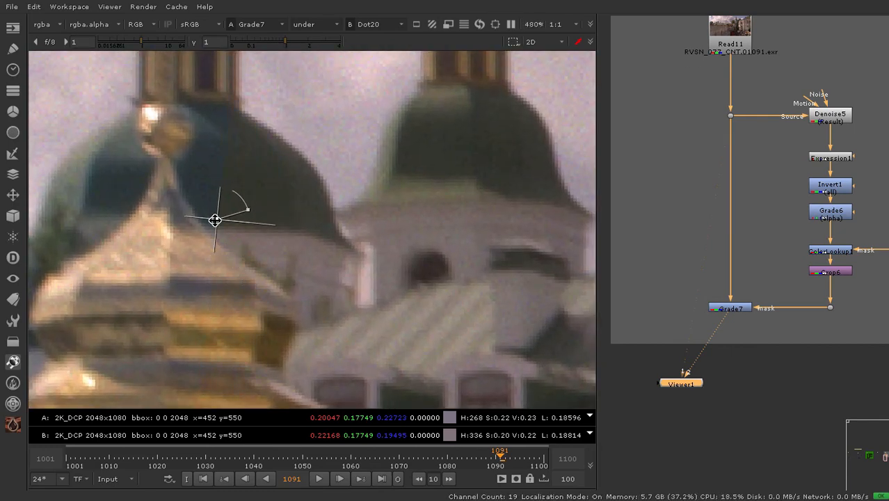
Examine the individual colour channels along the wipe line on the green dome, return to full colour, and nudge the wipe handle across it
{"action": "scroll", "coordinate": [294, 187], "scroll_direction": "up", "scroll_amount": 3}
{"action": "key", "text": "g"}
{"action": "scroll", "coordinate": [306, 201], "scroll_direction": "down", "scroll_amount": 5}
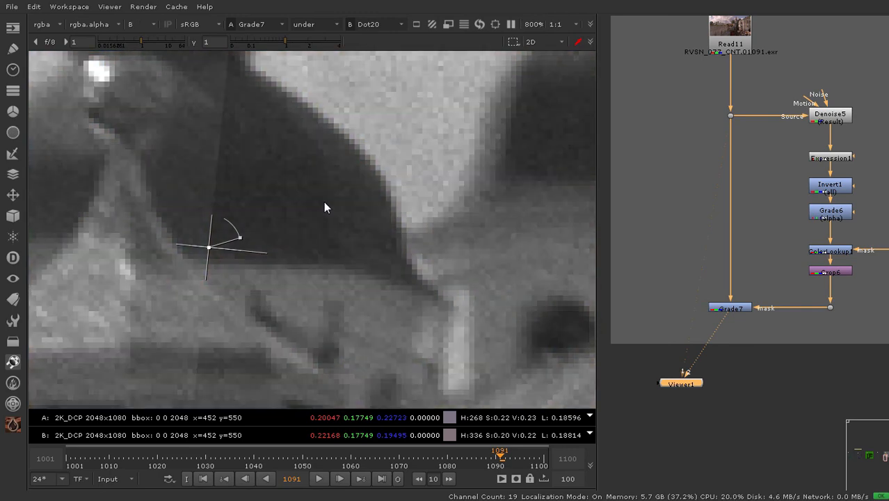
{"action": "key", "text": "r"}
{"action": "scroll", "coordinate": [248, 237], "scroll_direction": "up", "scroll_amount": 4}
{"action": "key", "text": "r"}
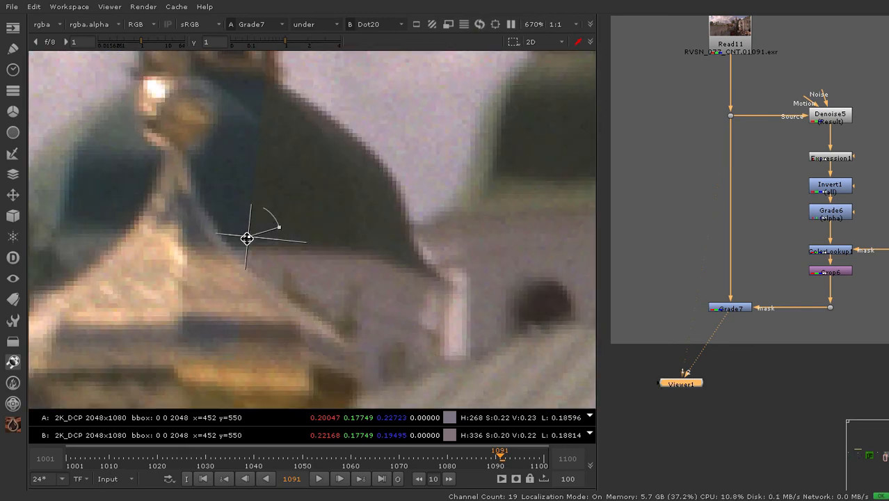
{"action": "mouse_move", "coordinate": [249, 237]}
{"action": "left_mouse_down"}
{"action": "mouse_move", "coordinate": [327, 234]}
{"action": "mouse_move", "coordinate": [264, 243]}
{"action": "left_mouse_up"}
{"action": "scroll", "coordinate": [308, 184], "scroll_direction": "down", "scroll_amount": 2}
{"action": "scroll", "coordinate": [308, 183], "scroll_direction": "down", "scroll_amount": 2}
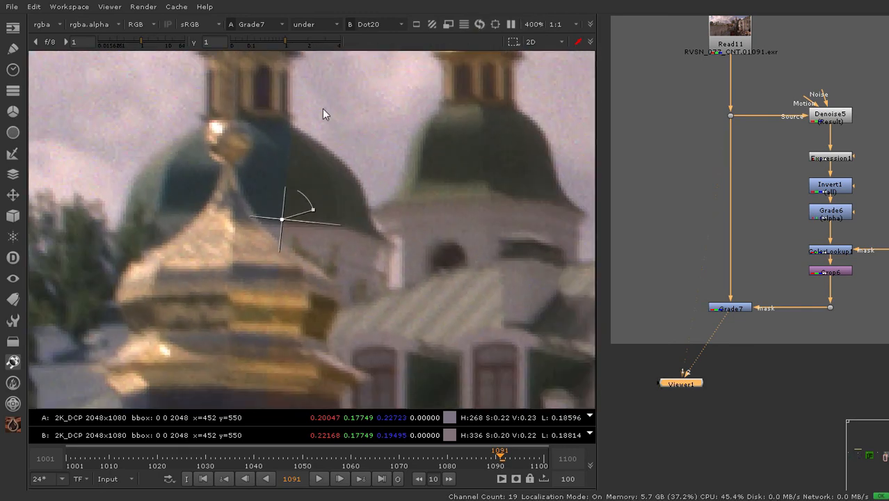
Turn off the viewer wipe and fit the whole graded frame in the viewer
{"action": "left_click", "coordinate": [302, 27]}
{"action": "left_click", "coordinate": [303, 36]}
{"action": "scroll", "coordinate": [304, 126], "scroll_direction": "down", "scroll_amount": 4}
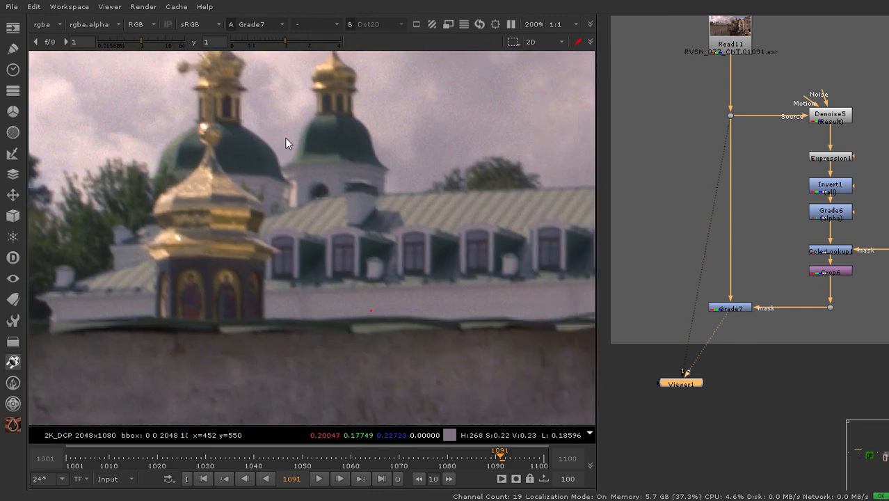
{"action": "key", "text": "f"}
{"action": "scroll", "coordinate": [690, 239], "scroll_direction": "down", "scroll_amount": 1}
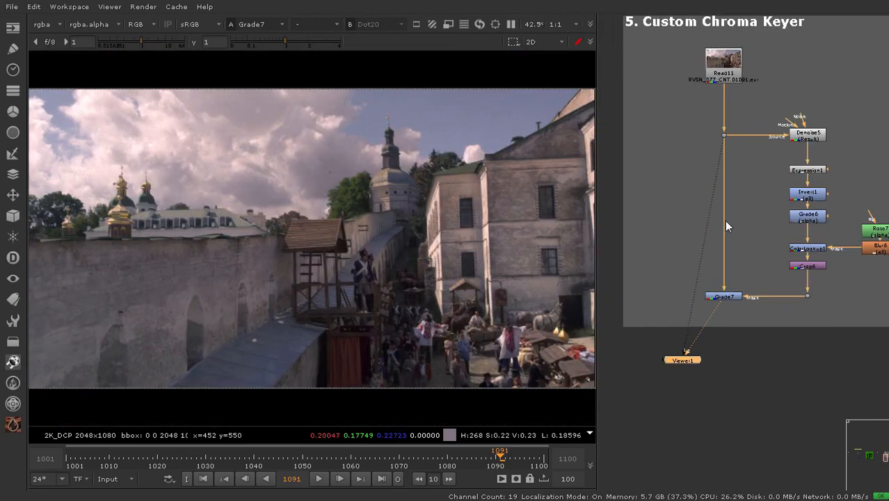
Connect the viewer's first input to the Grade node, leaving the original plate disconnected from the viewer
{"action": "middle_click_drag", "start_coordinate": [801, 190], "coordinate": [740, 163]}
{"action": "scroll", "coordinate": [745, 142], "scroll_direction": "up", "scroll_amount": 1}
{"action": "middle_click_drag", "start_coordinate": [678, 195], "coordinate": [728, 175]}
{"action": "left_click_drag", "start_coordinate": [730, 232], "coordinate": [655, 295]}
{"action": "key", "text": "1"}
{"action": "scroll", "coordinate": [717, 228], "scroll_direction": "down", "scroll_amount": 4}
{"action": "middle_click_drag", "start_coordinate": [742, 194], "coordinate": [736, 208]}
{"action": "scroll", "coordinate": [702, 262], "scroll_direction": "up", "scroll_amount": 3}
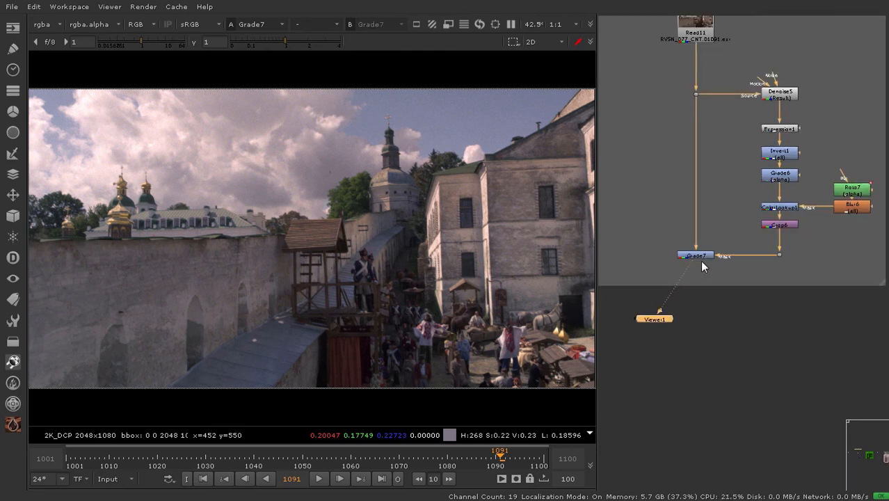
Add a Crop node below the final Grade with reformat enabled and black outside disabled, and close its properties
{"action": "scroll", "coordinate": [696, 254], "scroll_direction": "up", "scroll_amount": 3}
{"action": "key", "text": "Tab"}
{"action": "type", "text": "crop"}
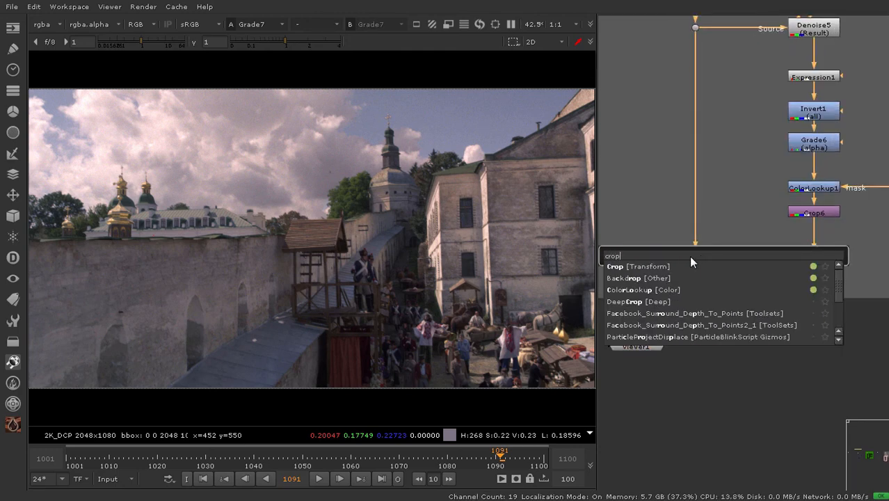
{"action": "key", "text": "Return"}
{"action": "left_click_drag", "start_coordinate": [701, 279], "coordinate": [701, 271]}
{"action": "left_click", "coordinate": [464, 298]}
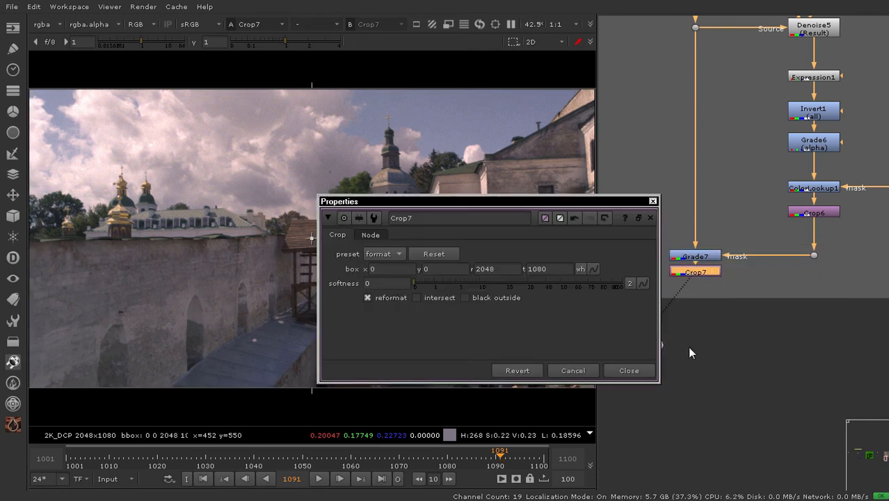
{"action": "left_click", "coordinate": [646, 369]}
Place the Viewer node directly below the new Crop node and extend the keyer's backdrop slightly downward
{"action": "scroll", "coordinate": [728, 268], "scroll_direction": "down", "scroll_amount": 3}
{"action": "middle_click_drag", "start_coordinate": [768, 280], "coordinate": [761, 237]}
{"action": "left_click_drag", "start_coordinate": [678, 273], "coordinate": [713, 317]}
{"action": "left_click_drag", "start_coordinate": [858, 241], "coordinate": [858, 252]}
{"action": "scroll", "coordinate": [800, 112], "scroll_direction": "up", "scroll_amount": 3}
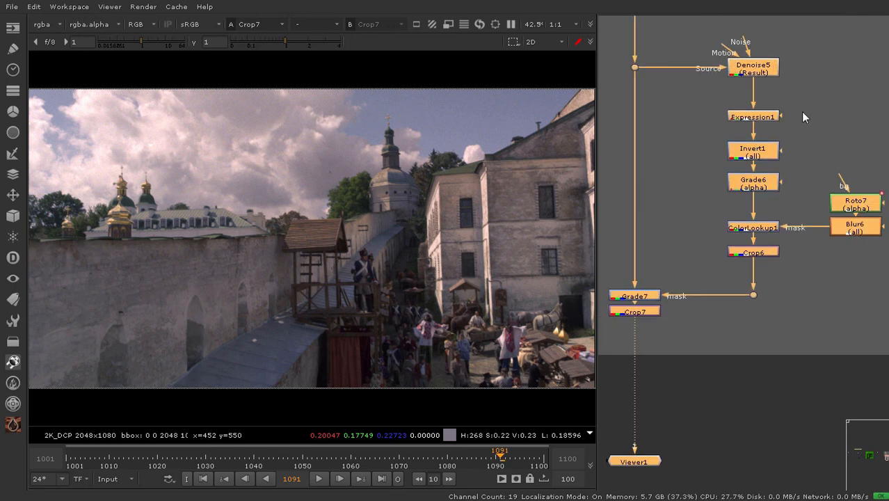
{"action": "middle_click_drag", "start_coordinate": [802, 112], "coordinate": [800, 162]}
{"action": "left_click", "coordinate": [806, 168]}
{"action": "scroll", "coordinate": [743, 169], "scroll_direction": "up", "scroll_amount": 2}
{"action": "left_click_drag", "start_coordinate": [742, 168], "coordinate": [741, 155]}
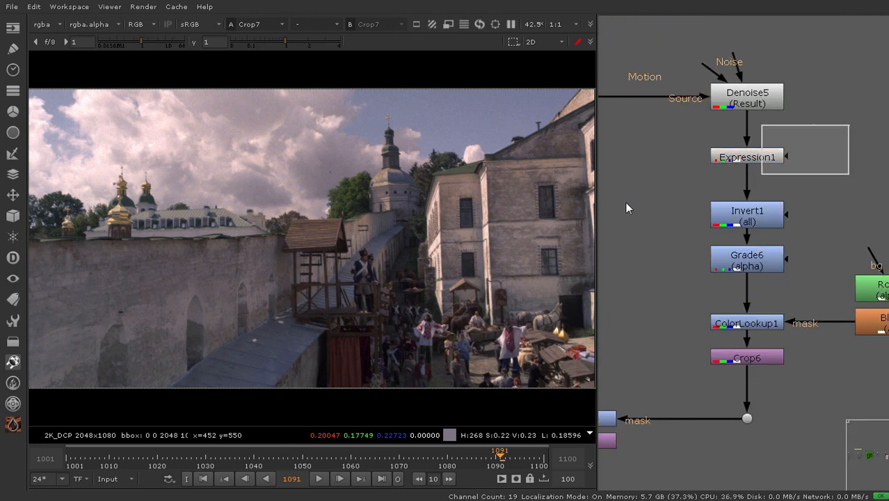
Add a Backdrop node and place it over the Expression node in the keyer branch
{"action": "key", "text": "Tab"}
{"action": "type", "text": "bac"}
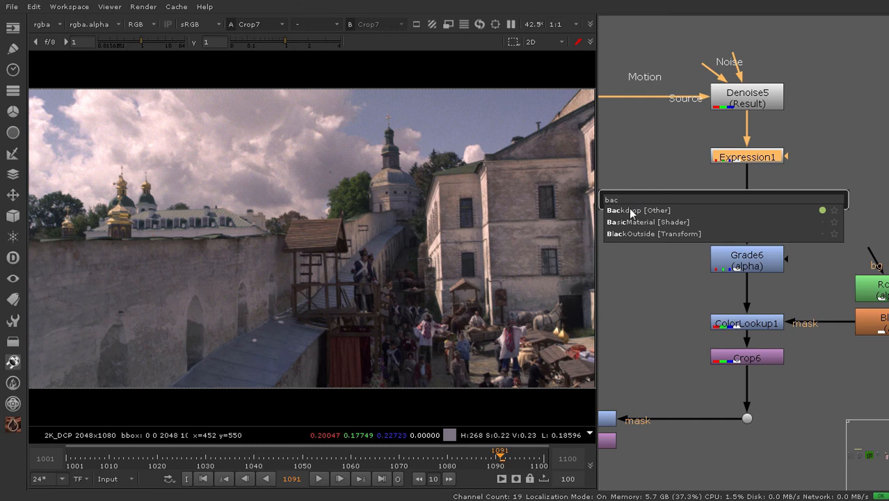
{"action": "left_click", "coordinate": [629, 209]}
{"action": "left_click_drag", "start_coordinate": [786, 85], "coordinate": [755, 133], "text": "ctrl"}
{"action": "scroll", "coordinate": [781, 174], "scroll_direction": "down", "scroll_amount": 2}
Move the Invert and Grade nodes down and resize the new backdrop so it frames only the Expression node
{"action": "left_click_drag", "start_coordinate": [815, 180], "coordinate": [724, 248]}
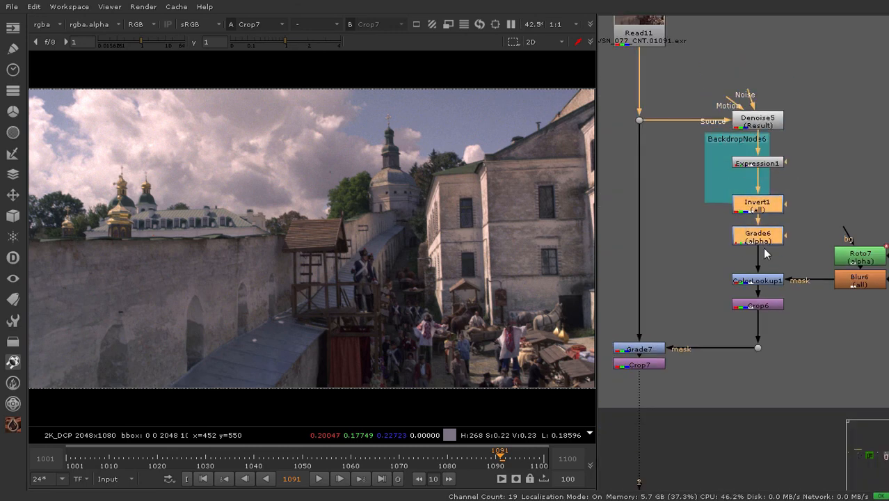
{"action": "left_click_drag", "start_coordinate": [757, 205], "coordinate": [848, 189]}
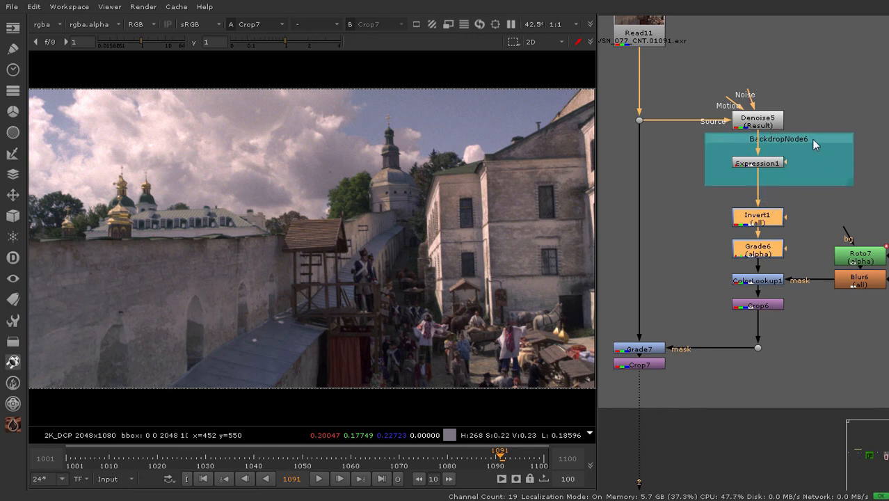
{"action": "left_click_drag", "start_coordinate": [811, 139], "coordinate": [772, 169], "text": "ctrl"}
{"action": "left_click", "coordinate": [849, 138]}
{"action": "left_click", "coordinate": [809, 143]}
{"action": "left_click", "coordinate": [856, 146]}
{"action": "left_click", "coordinate": [842, 176]}
Narrow the viewer pane to give the node graph more room, showing the whole Custom Chroma Keyer setup
{"action": "scroll", "coordinate": [769, 168], "scroll_direction": "down", "scroll_amount": 3}
{"action": "middle_click_drag", "start_coordinate": [743, 158], "coordinate": [699, 203]}
{"action": "left_click", "coordinate": [729, 174]}
{"action": "scroll", "coordinate": [729, 175], "scroll_direction": "down", "scroll_amount": 2}
{"action": "scroll", "coordinate": [700, 170], "scroll_direction": "up", "scroll_amount": 1}
{"action": "middle_click_drag", "start_coordinate": [721, 135], "coordinate": [732, 154]}
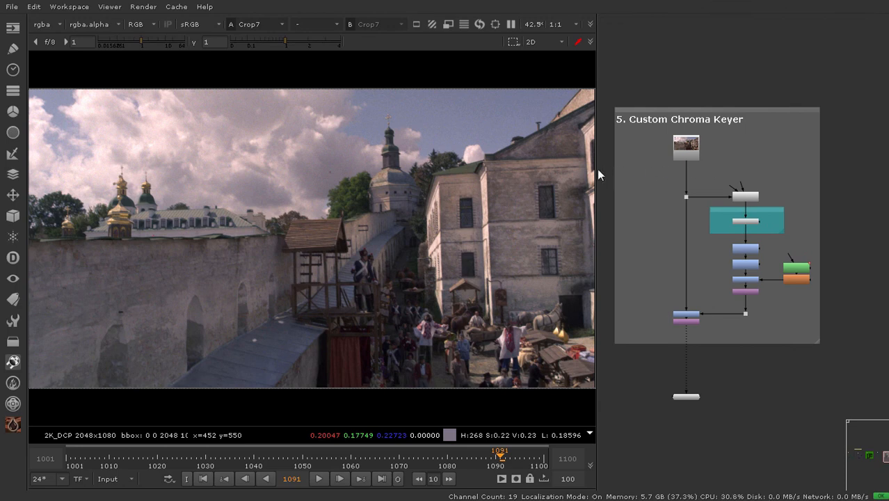
{"action": "left_click_drag", "start_coordinate": [595, 169], "coordinate": [501, 164]}
{"action": "middle_click_drag", "start_coordinate": [682, 153], "coordinate": [710, 148]}
{"action": "scroll", "coordinate": [710, 149], "scroll_direction": "up", "scroll_amount": 1}
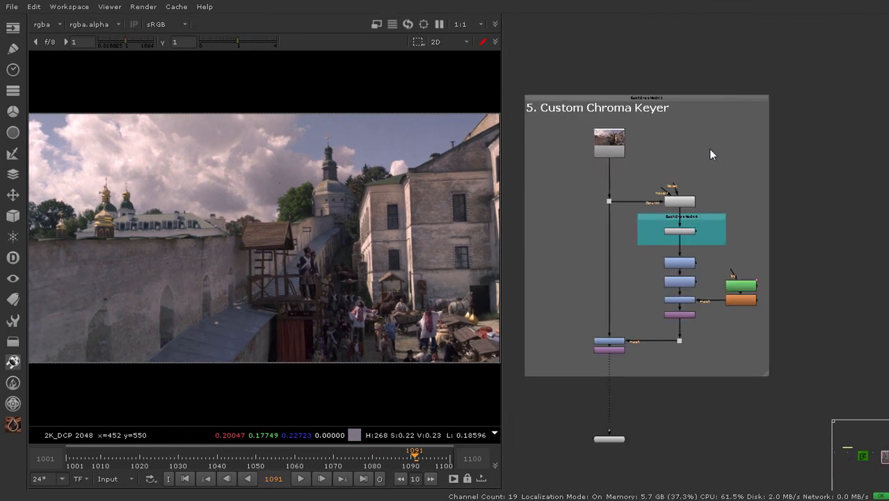
Add a StickyNote above the Denoise node and move its properties window clear of the node graph
{"action": "key", "text": "Tab"}
{"action": "type", "text": "sti"}
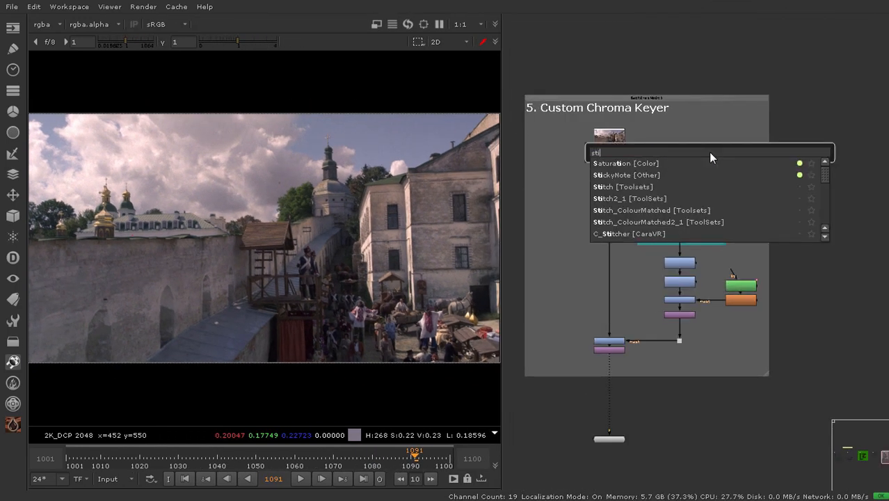
{"action": "type", "text": "ck"}
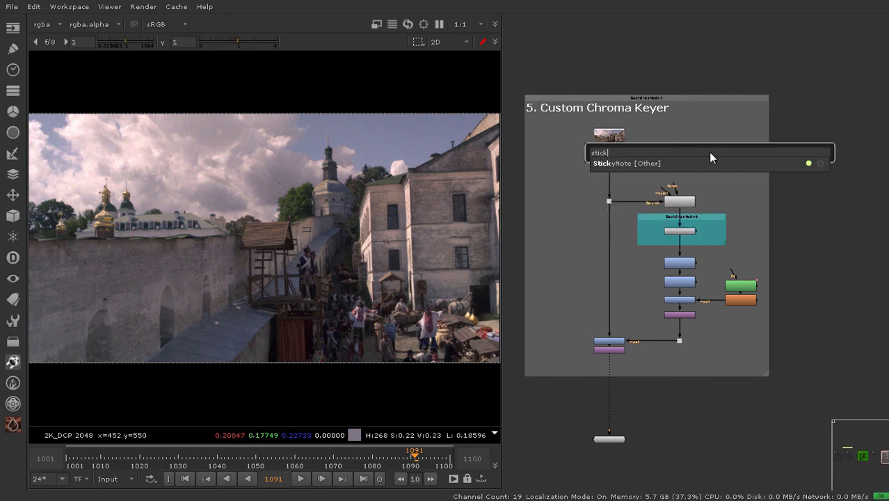
{"action": "key", "text": "Down"}
{"action": "key", "text": "Return"}
{"action": "scroll", "coordinate": [708, 153], "scroll_direction": "up", "scroll_amount": 2}
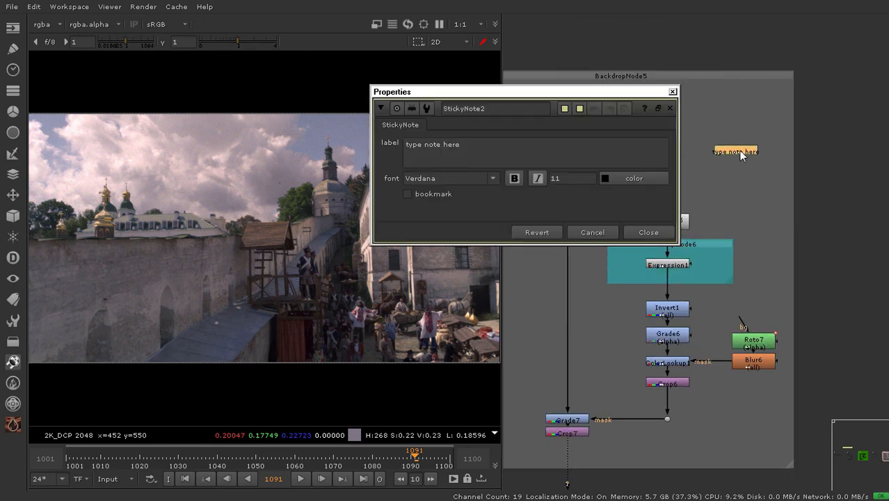
{"action": "left_click_drag", "start_coordinate": [455, 129], "coordinate": [324, 176]}
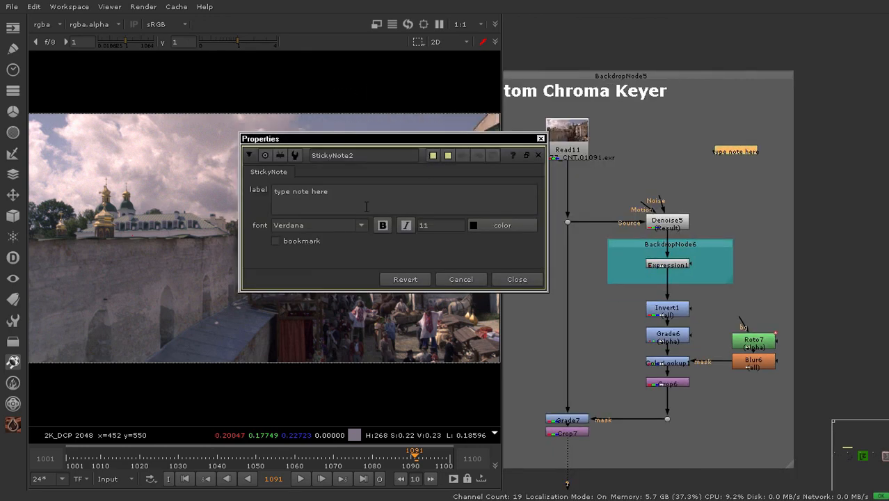
Replace the note's placeholder text with "Expression:" and start the formula below it with sqrt(pow(r-R,2)+
{"action": "key", "text": "BackSpace"}
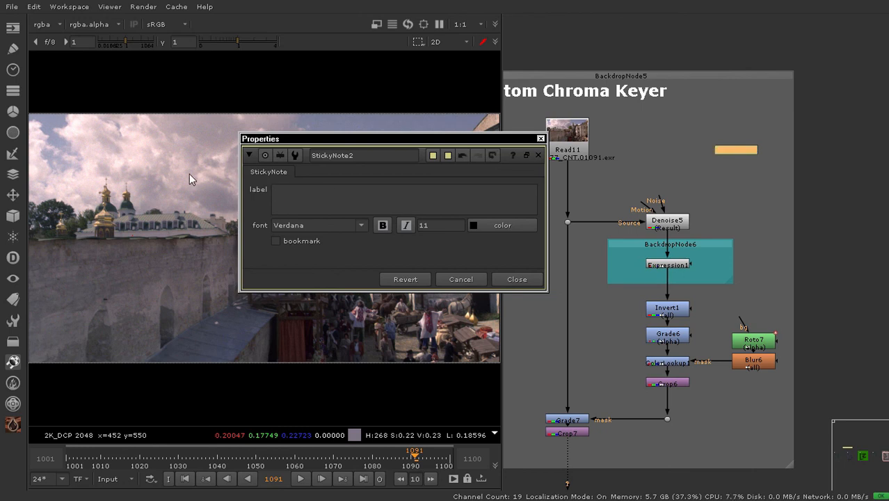
{"action": "type", "text": "Expression:"}
{"action": "key", "text": "Return"}
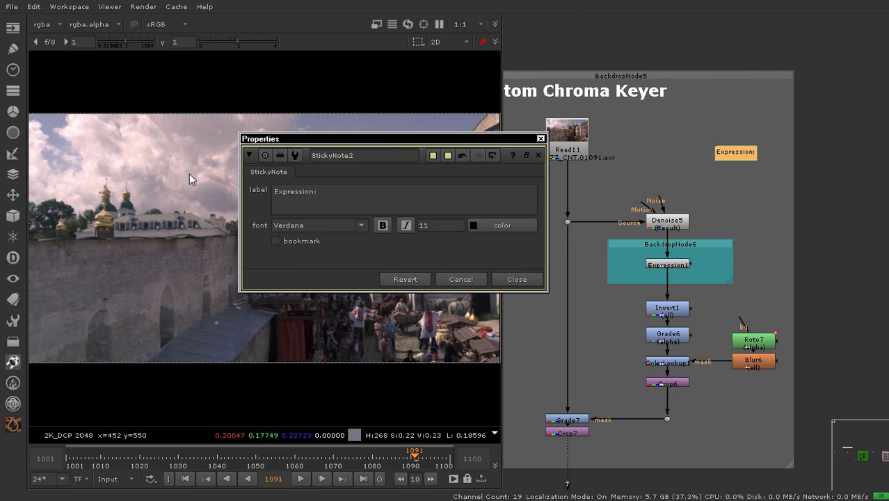
{"action": "type", "text": "sqrt("}
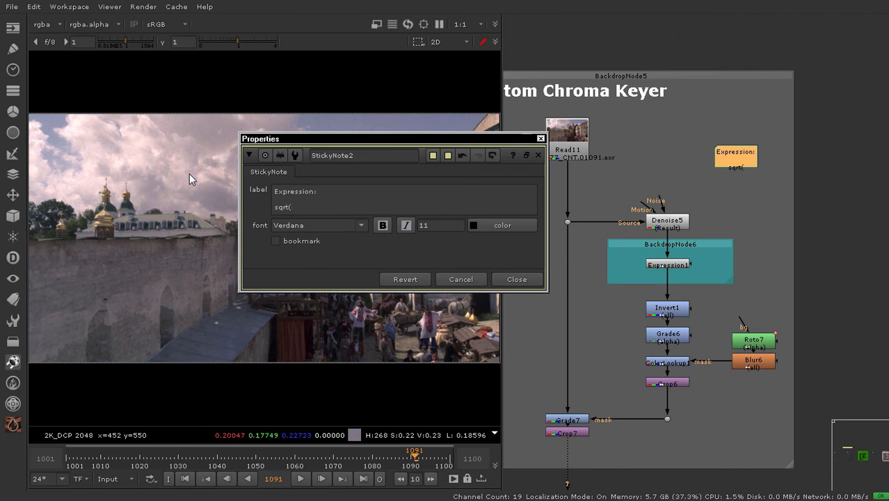
{"action": "type", "text": "pow(r-R,2"}
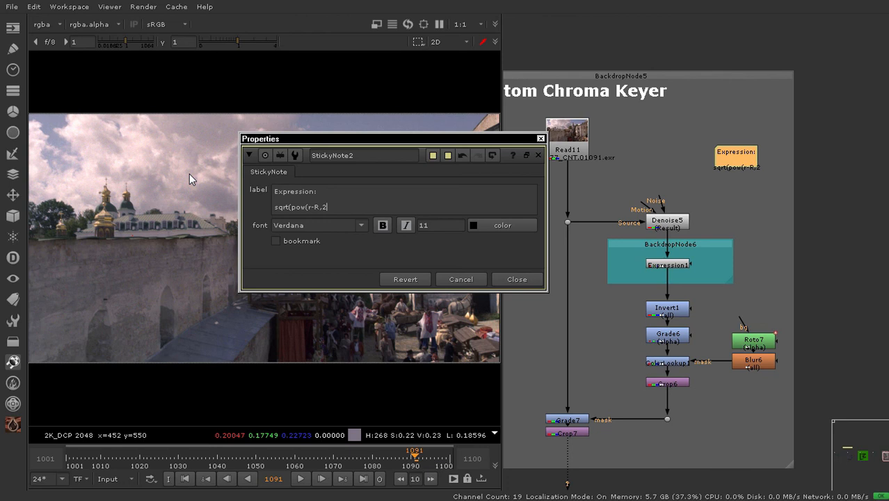
{"action": "type", "text": ")+"}
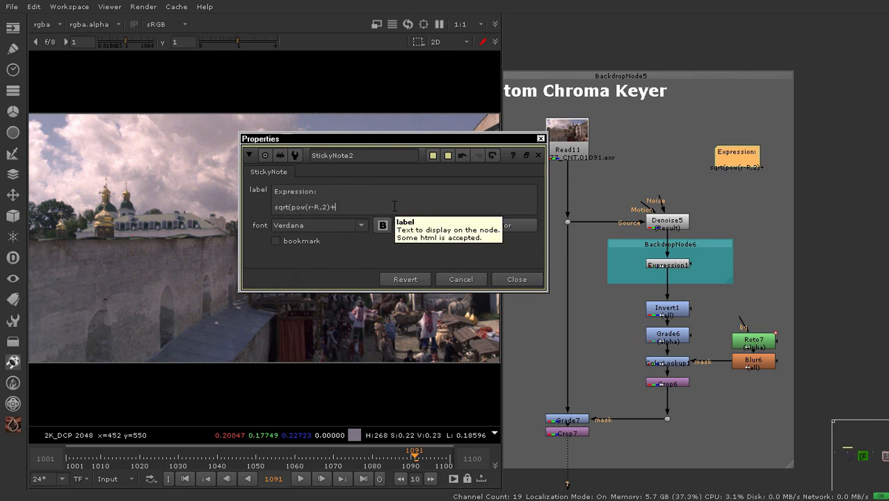
Append the green term pow(g-G,2) to the note's formula and shift the properties window slightly
{"action": "type", "text": "pow"}
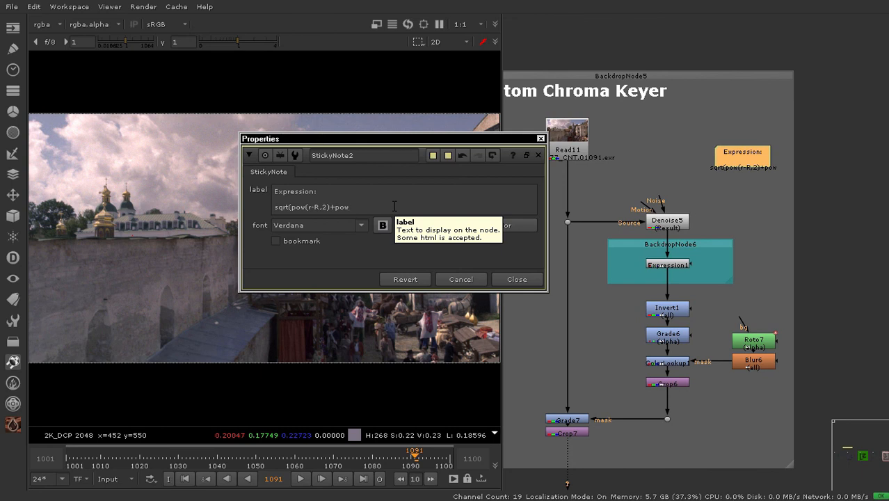
{"action": "type", "text": "("}
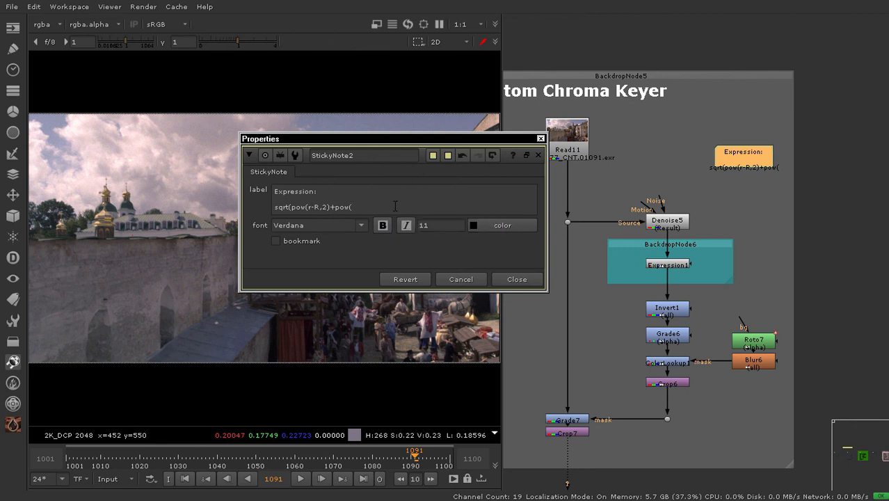
{"action": "type", "text": "g"}
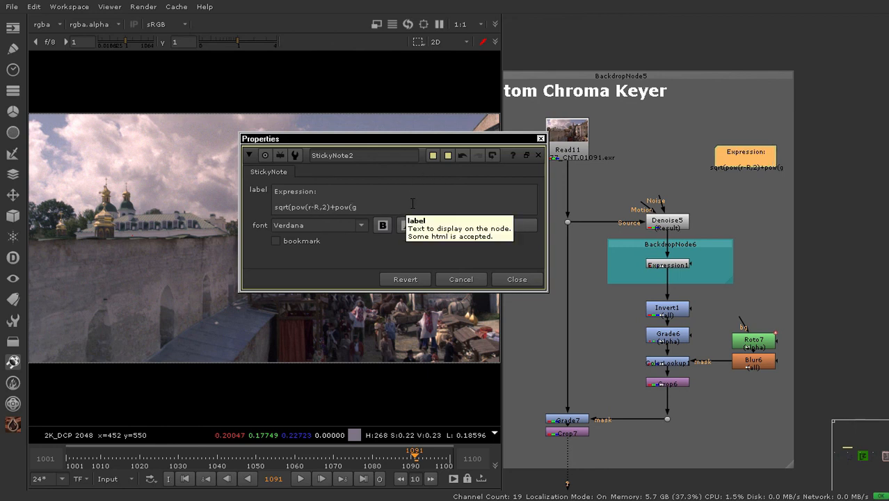
{"action": "type", "text": "-G"}
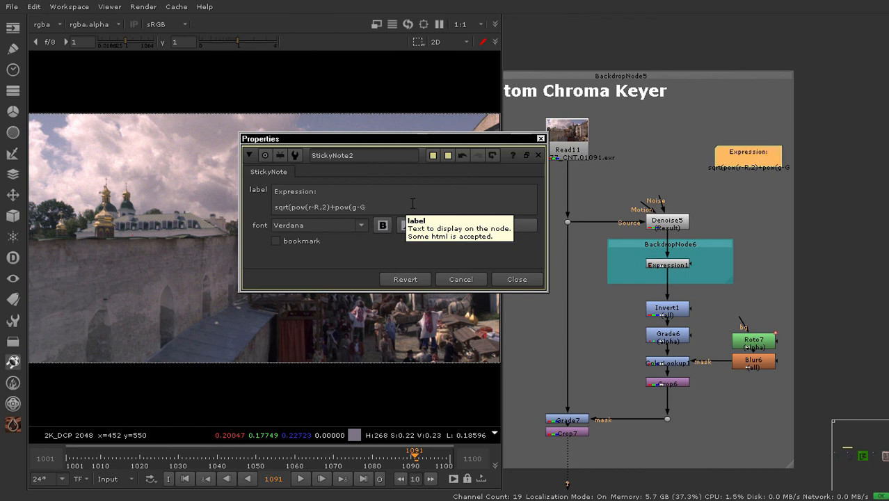
{"action": "type", "text": ",2"}
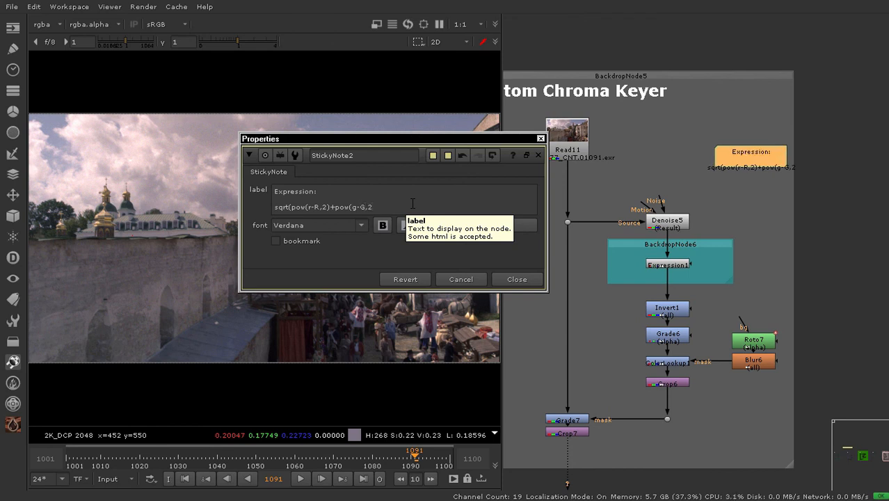
{"action": "type", "text": ")"}
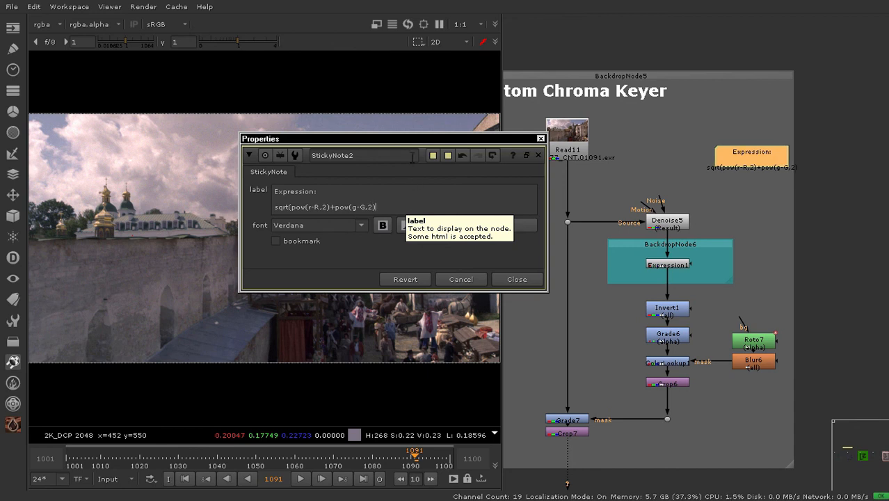
{"action": "left_click_drag", "start_coordinate": [413, 141], "coordinate": [438, 161]}
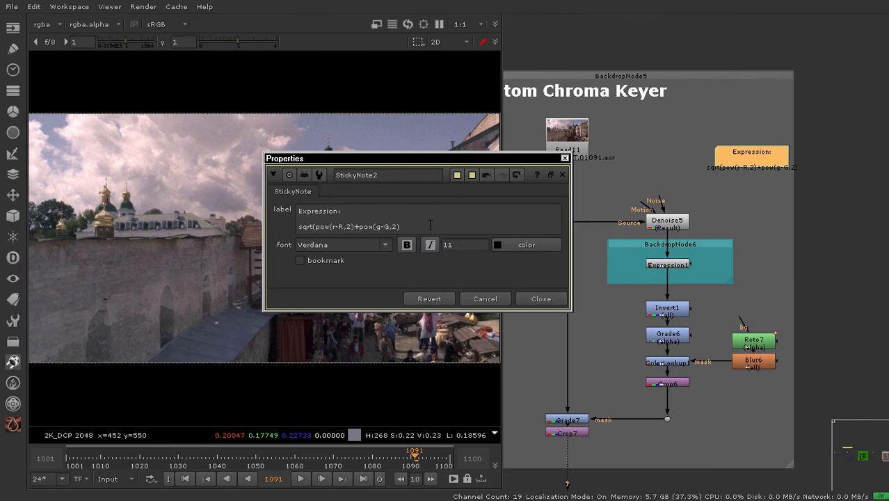
Complete the note's formula with the blue term +pow(b-B,2) and the closing parenthesis of the square root
{"action": "type", "text": "+"}
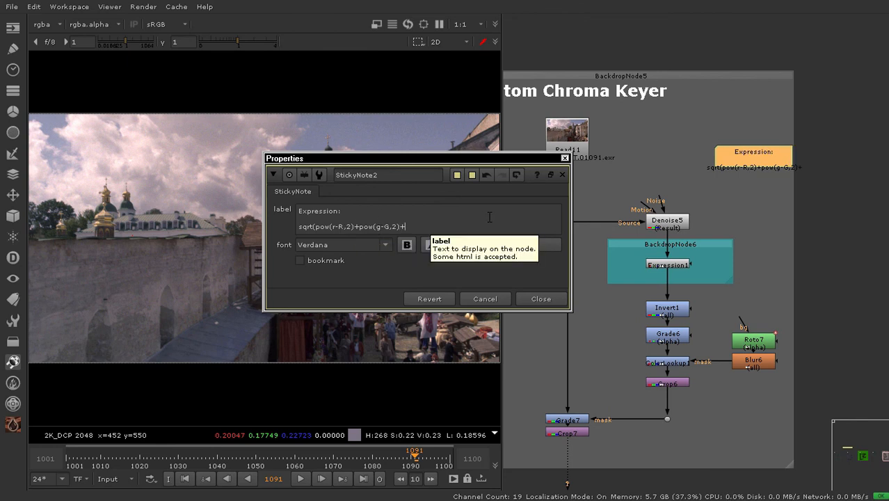
{"action": "type", "text": "pow"}
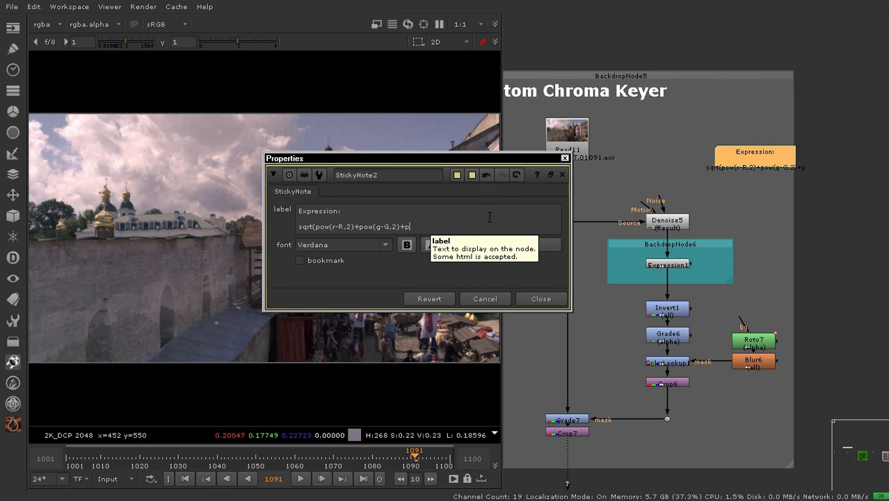
{"action": "type", "text": "("}
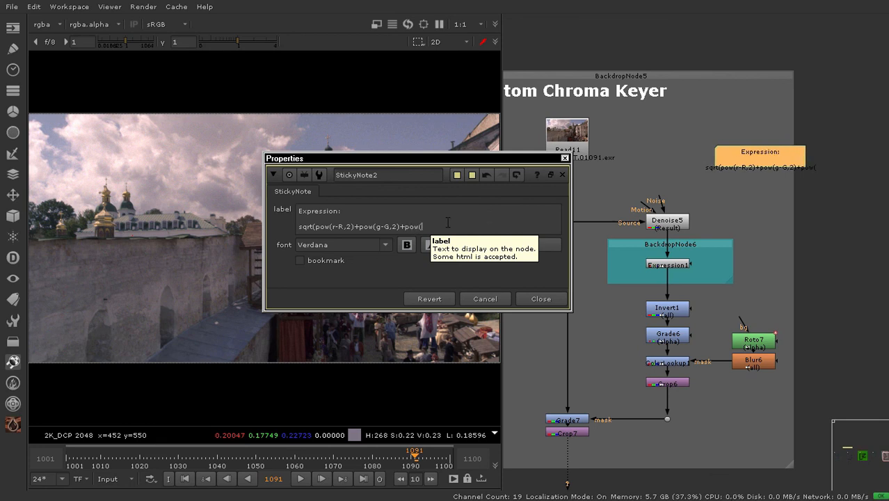
{"action": "type", "text": "b-B"}
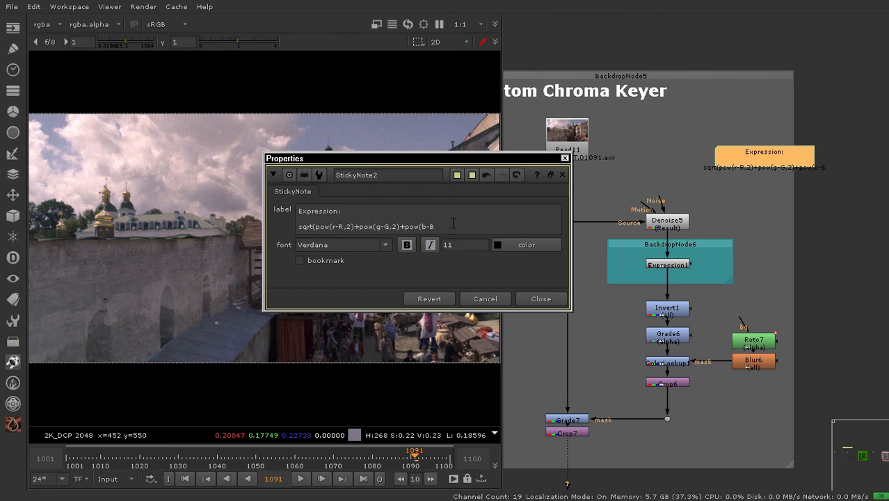
{"action": "type", "text": ",2"}
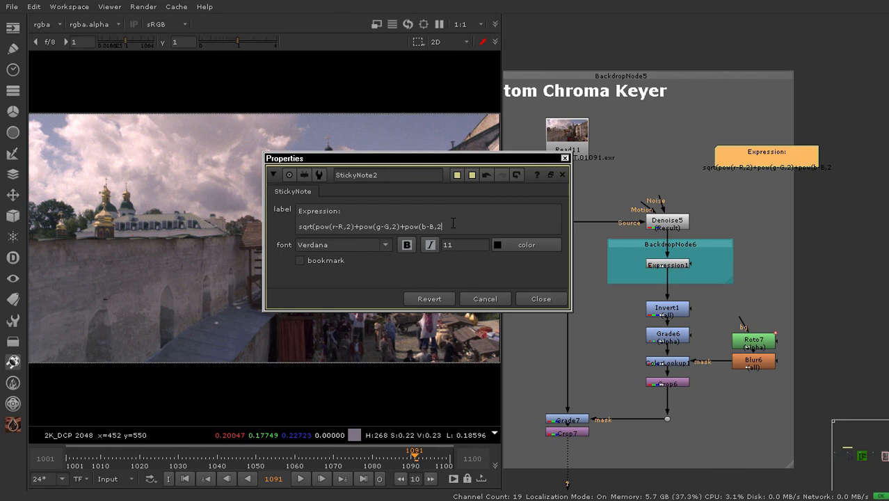
{"action": "type", "text": ")"}
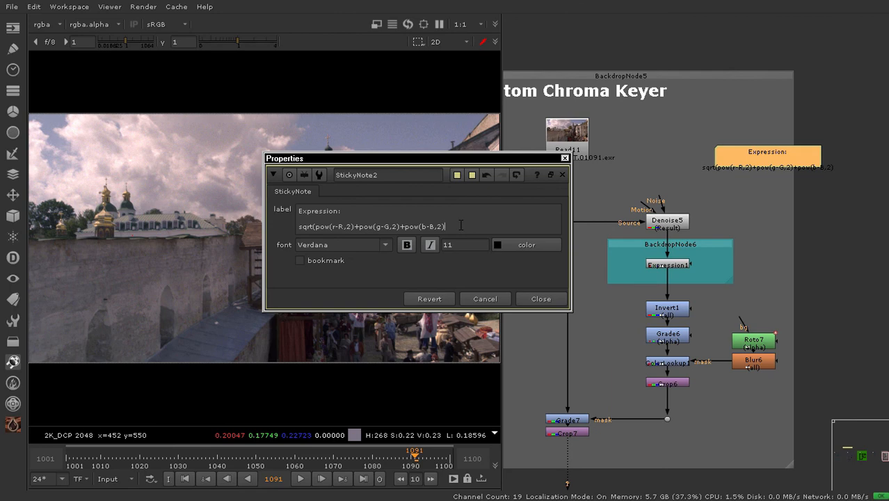
{"action": "type", "text": ")"}
Compare the note's formula with the alpha formula in the Expression node's properties, and close both properties windows
{"action": "middle_click_drag", "start_coordinate": [665, 188], "coordinate": [724, 167]}
{"action": "scroll", "coordinate": [696, 263], "scroll_direction": "up", "scroll_amount": 2}
{"action": "middle_click_drag", "start_coordinate": [696, 263], "coordinate": [691, 219]}
{"action": "middle_click_drag", "start_coordinate": [752, 228], "coordinate": [748, 188]}
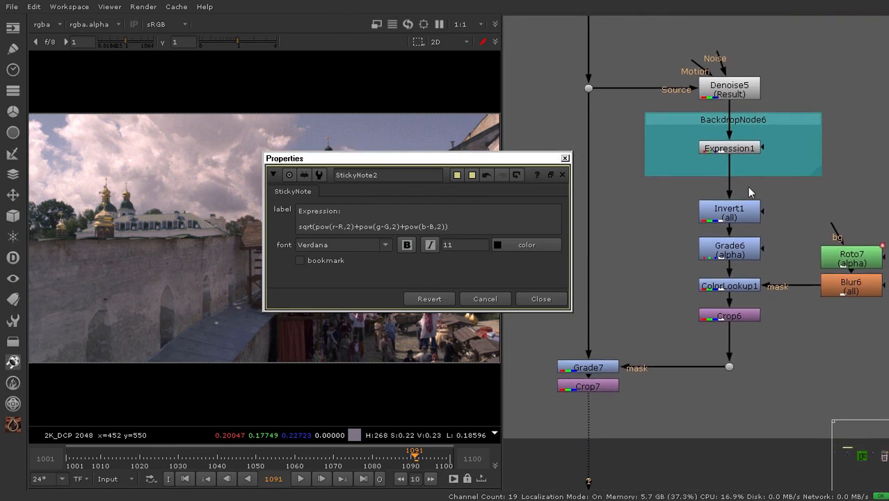
{"action": "double_click", "coordinate": [730, 148]}
{"action": "left_click_drag", "start_coordinate": [470, 159], "coordinate": [314, 113]}
{"action": "left_click_drag", "start_coordinate": [471, 258], "coordinate": [571, 215]}
{"action": "left_click", "coordinate": [432, 249]}
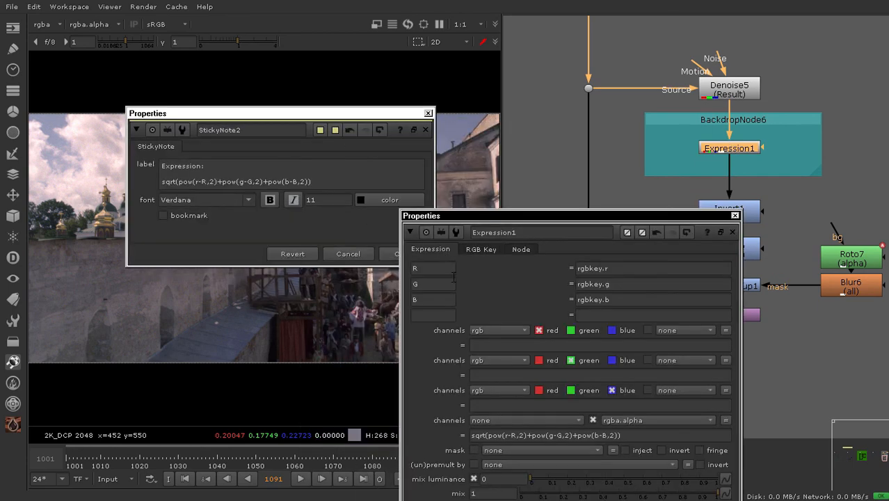
{"action": "left_click_drag", "start_coordinate": [523, 228], "coordinate": [540, 77]}
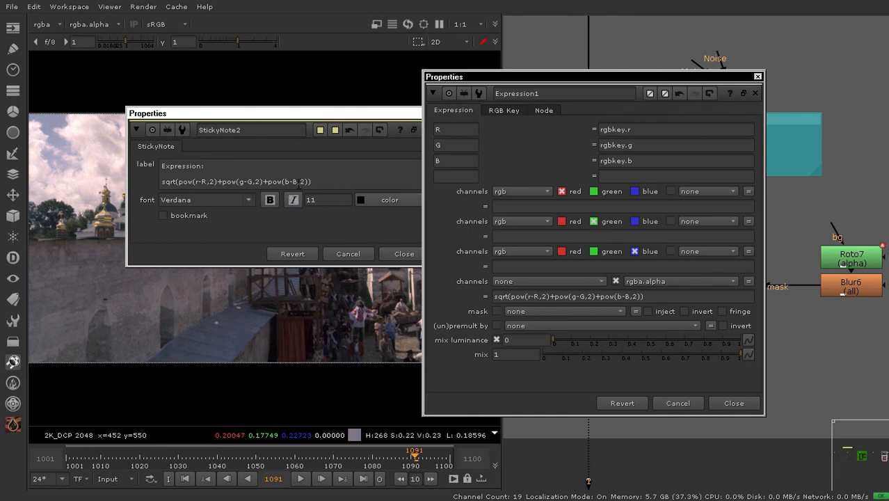
{"action": "left_click_drag", "start_coordinate": [359, 114], "coordinate": [315, 128]}
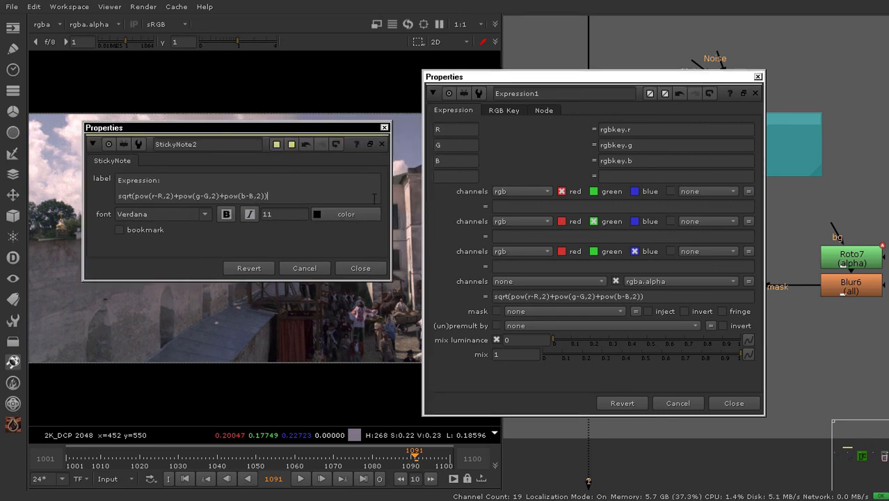
{"action": "left_click", "coordinate": [360, 267]}
{"action": "left_click", "coordinate": [758, 77]}
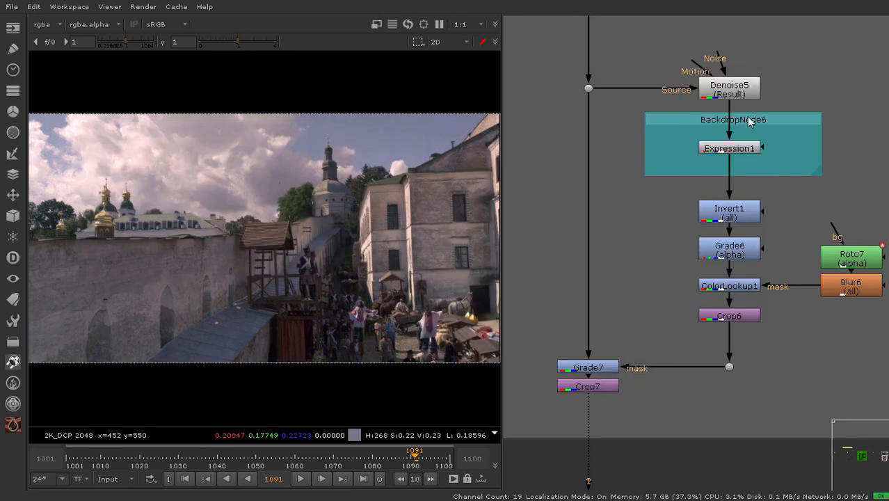
Move the sticky note left to just above the Denoise node and set its font size to 30
{"action": "middle_click_drag", "start_coordinate": [663, 213], "coordinate": [728, 142]}
{"action": "scroll", "coordinate": [720, 248], "scroll_direction": "down", "scroll_amount": 5}
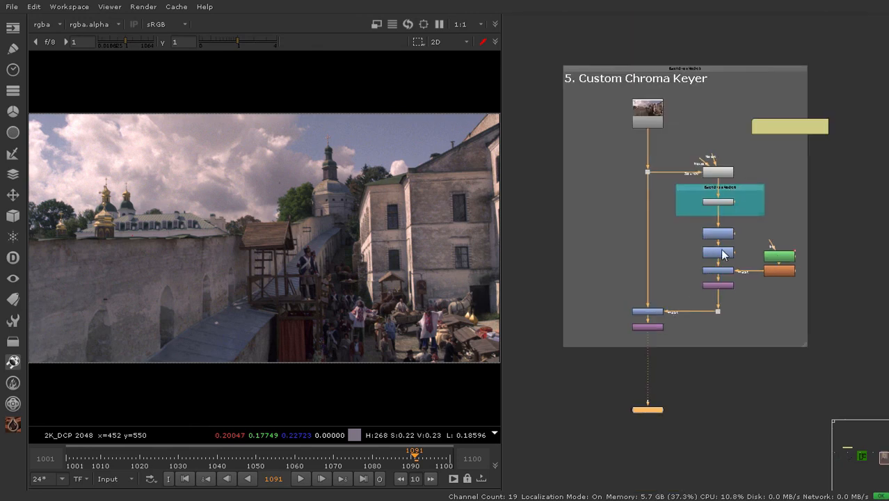
{"action": "scroll", "coordinate": [720, 207], "scroll_direction": "up", "scroll_amount": 6}
{"action": "left_click", "coordinate": [666, 127]}
{"action": "double_click", "coordinate": [666, 127]}
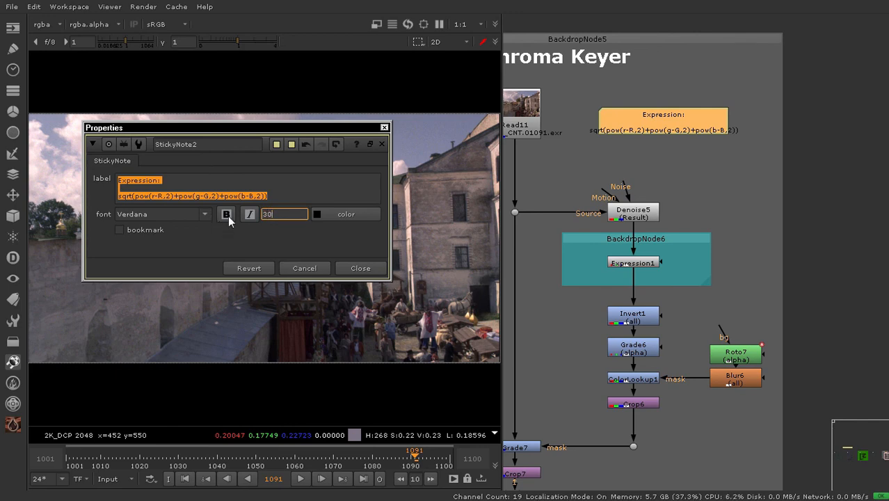
{"action": "key", "text": "Return"}
{"action": "left_click", "coordinate": [374, 276]}
{"action": "scroll", "coordinate": [786, 222], "scroll_direction": "down", "scroll_amount": 5}
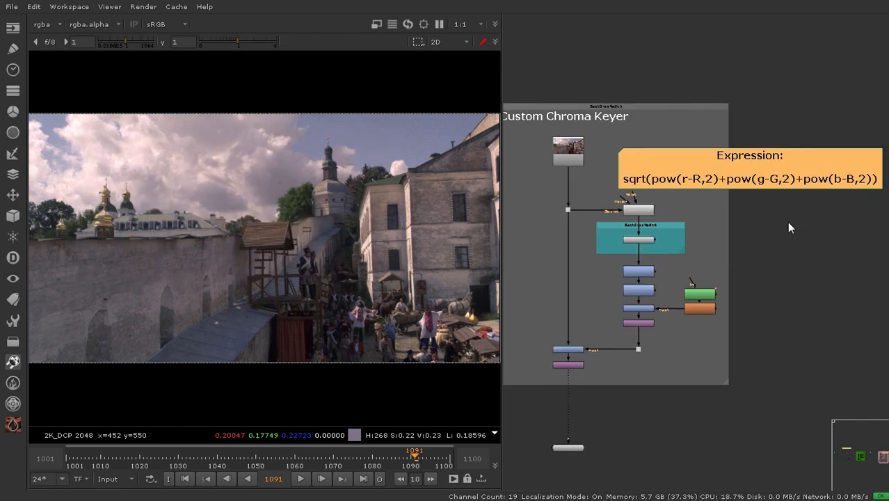
Move the formula sticky note to just above the Custom Chroma Keyer backdrop
{"action": "left_click_drag", "start_coordinate": [772, 212], "coordinate": [690, 133]}
{"action": "scroll", "coordinate": [706, 145], "scroll_direction": "down", "scroll_amount": 1}
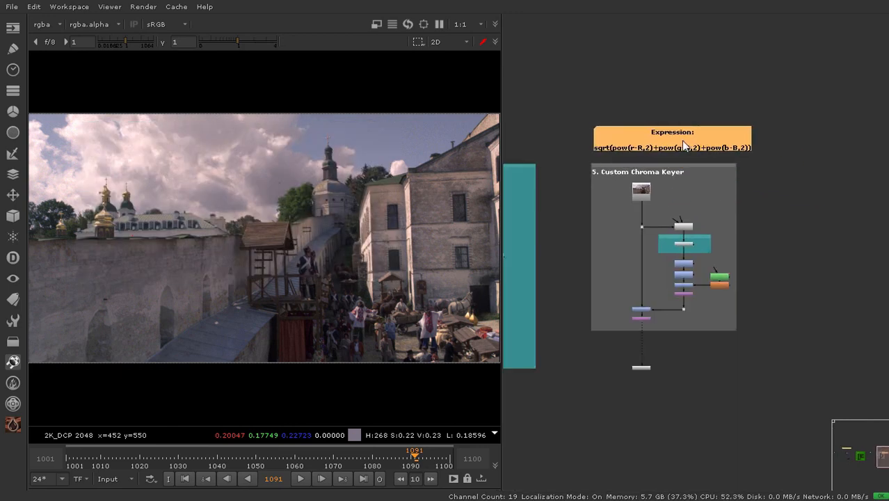
{"action": "scroll", "coordinate": [681, 141], "scroll_direction": "up", "scroll_amount": 2}
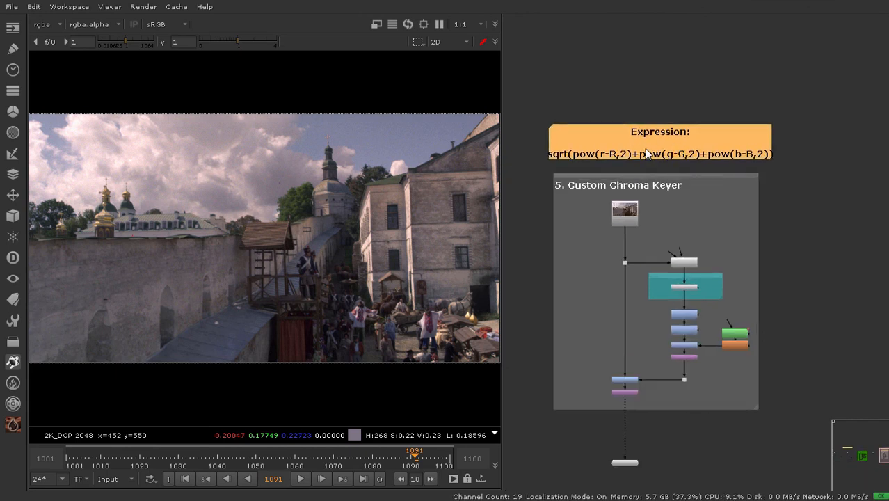
Add an empty line at the end of the sticky note's label and close its properties
{"action": "double_click", "coordinate": [644, 147]}
{"action": "left_click", "coordinate": [120, 195]}
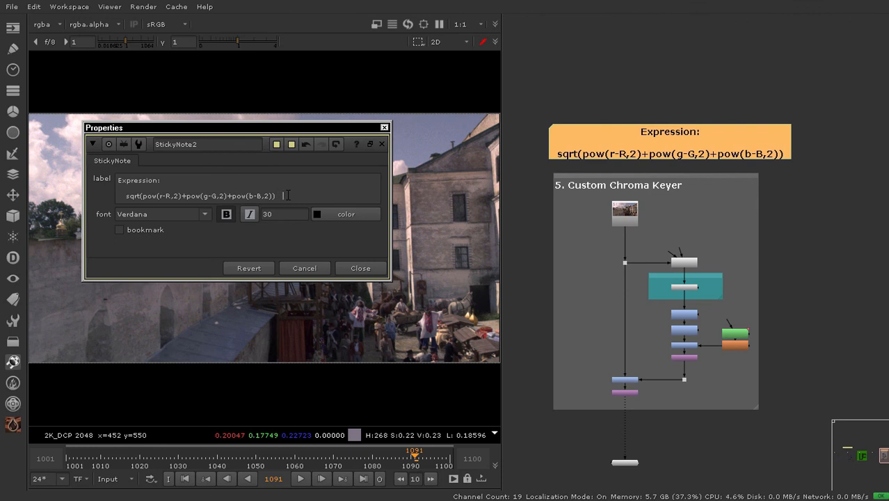
{"action": "key", "text": "Return"}
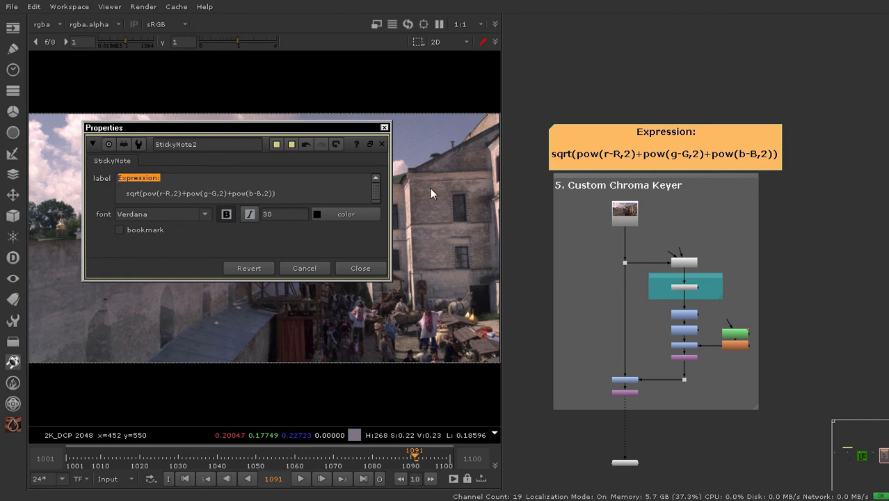
{"action": "left_click", "coordinate": [360, 268]}
{"action": "scroll", "coordinate": [696, 209], "scroll_direction": "down", "scroll_amount": 2}
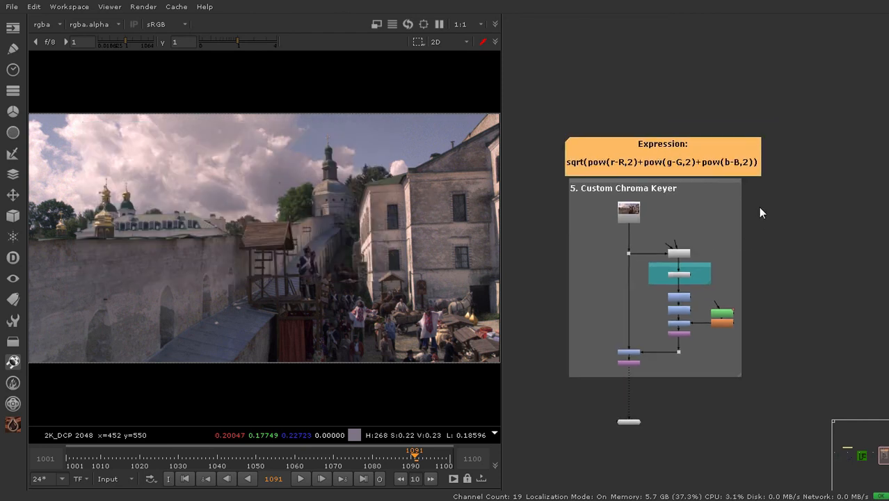
Move only the Custom Chroma Keyer backdrop up behind the sticky note and enlarge it to enclose the note and all the keyer nodes
{"action": "left_click", "coordinate": [679, 123]}
{"action": "middle_click_drag", "start_coordinate": [727, 213], "coordinate": [738, 158]}
{"action": "scroll", "coordinate": [676, 267], "scroll_direction": "up", "scroll_amount": 2}
{"action": "left_click_drag", "start_coordinate": [798, 300], "coordinate": [833, 311]}
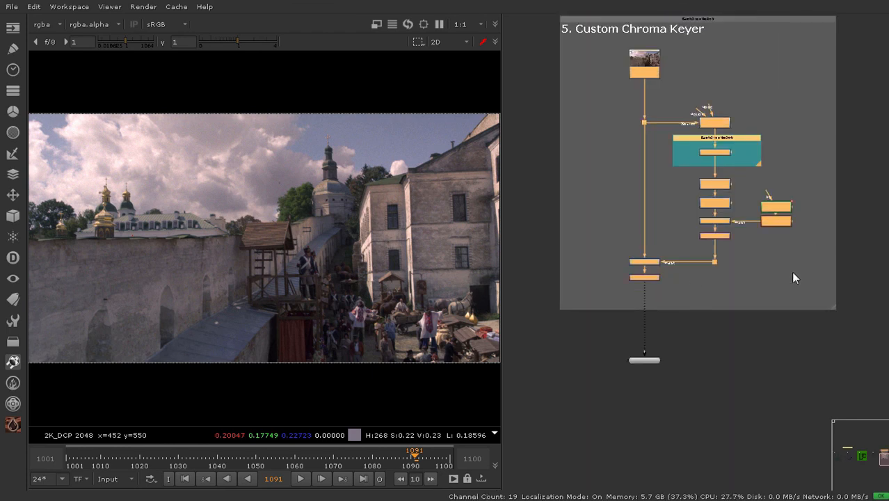
{"action": "scroll", "coordinate": [791, 271], "scroll_direction": "down", "scroll_amount": 3}
{"action": "scroll", "coordinate": [756, 254], "scroll_direction": "down", "scroll_amount": 1}
{"action": "middle_click_drag", "start_coordinate": [756, 254], "coordinate": [746, 277]}
{"action": "scroll", "coordinate": [743, 166], "scroll_direction": "up", "scroll_amount": 1}
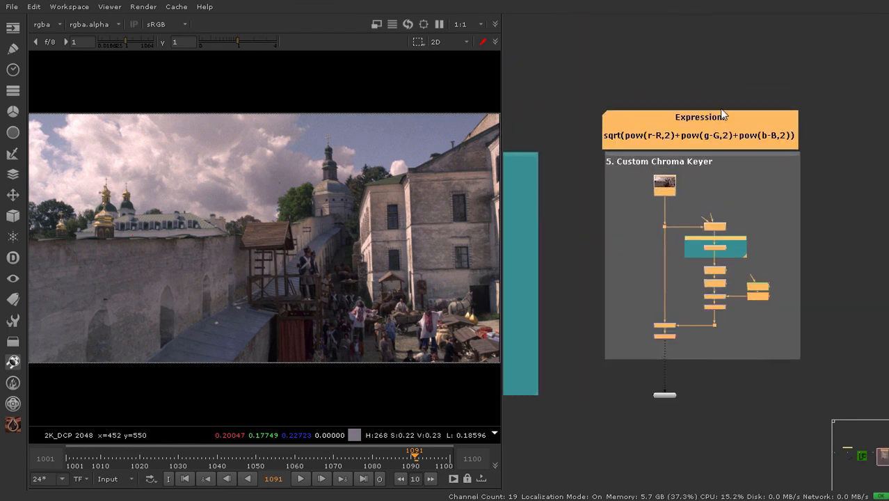
{"action": "left_click_drag", "start_coordinate": [705, 155], "coordinate": [699, 94], "text": "ctrl"}
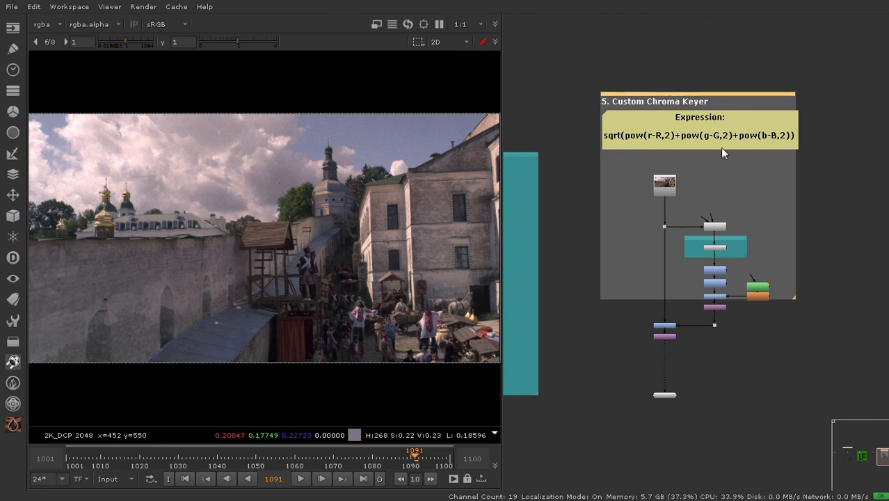
{"action": "left_click_drag", "start_coordinate": [794, 298], "coordinate": [803, 358]}
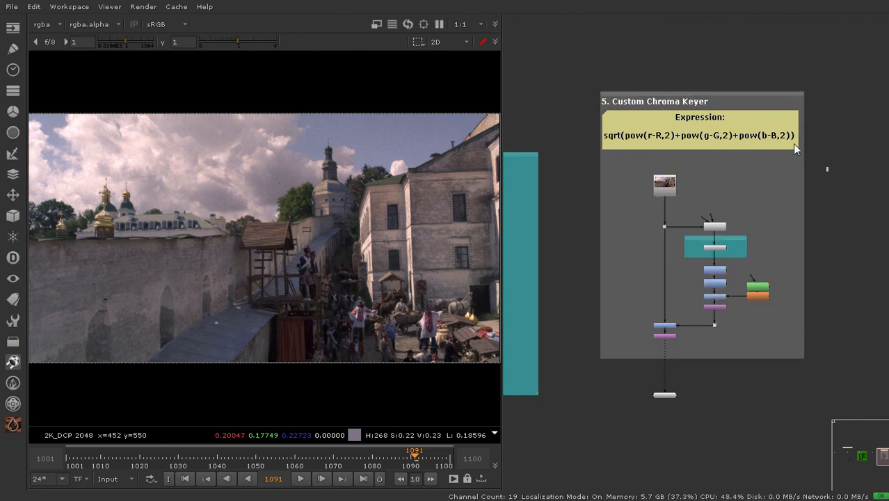
Nudge the sticky note so it sits centered in the Custom Chroma Keyer backdrop
{"action": "left_click", "coordinate": [745, 144]}
{"action": "scroll", "coordinate": [743, 127], "scroll_direction": "up", "scroll_amount": 2}
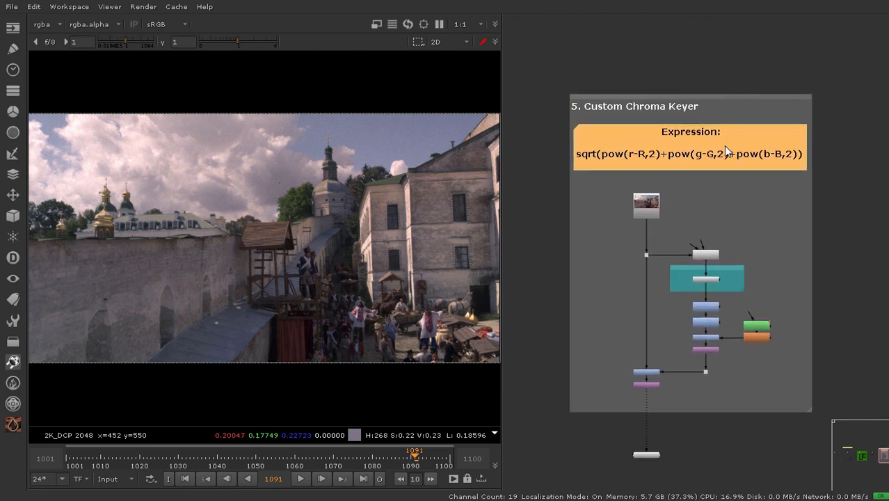
{"action": "scroll", "coordinate": [725, 159], "scroll_direction": "down", "scroll_amount": 2}
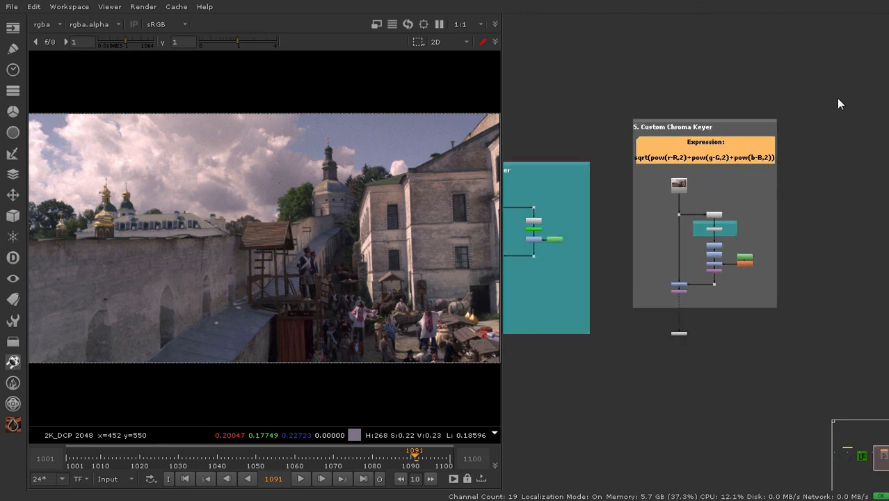
Select the whole Custom Chroma Keyer setup including the Viewer and move it down slightly
{"action": "left_click_drag", "start_coordinate": [838, 103], "coordinate": [619, 367]}
{"action": "scroll", "coordinate": [706, 247], "scroll_direction": "up", "scroll_amount": 2}
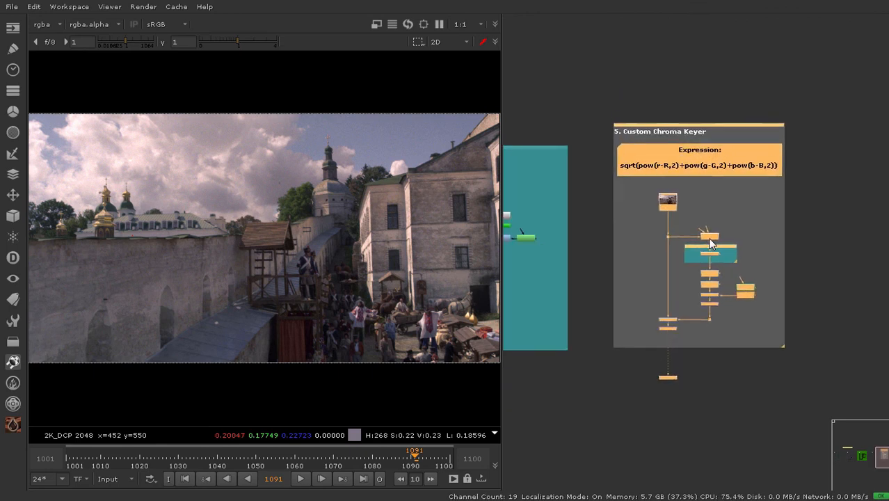
{"action": "left_click_drag", "start_coordinate": [707, 237], "coordinate": [709, 249]}
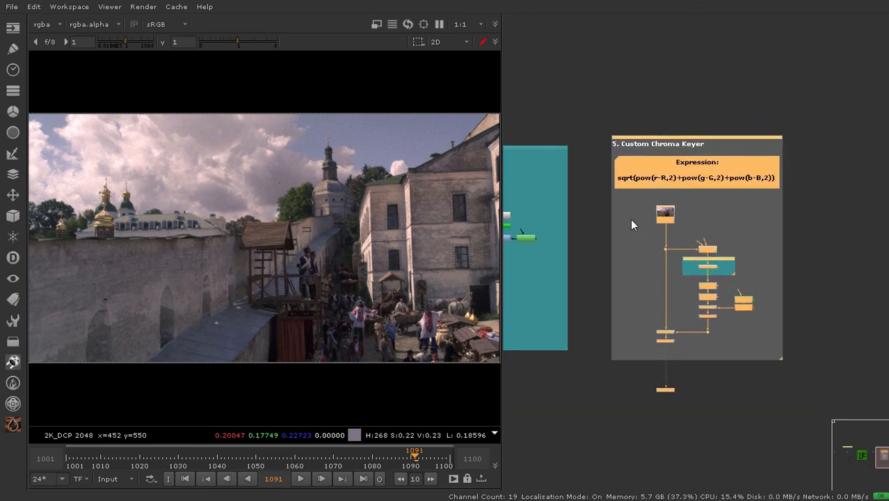
Compare the Custom Chroma Keyer's placement with the Saturation Keyer and Nuke's Chroma Keyer backdrops
{"action": "middle_click_drag", "start_coordinate": [606, 224], "coordinate": [747, 213]}
{"action": "scroll", "coordinate": [749, 214], "scroll_direction": "down", "scroll_amount": 2}
{"action": "middle_click_drag", "start_coordinate": [629, 217], "coordinate": [685, 207]}
{"action": "middle_click_drag", "start_coordinate": [588, 202], "coordinate": [723, 215]}
{"action": "scroll", "coordinate": [722, 212], "scroll_direction": "up", "scroll_amount": 1}
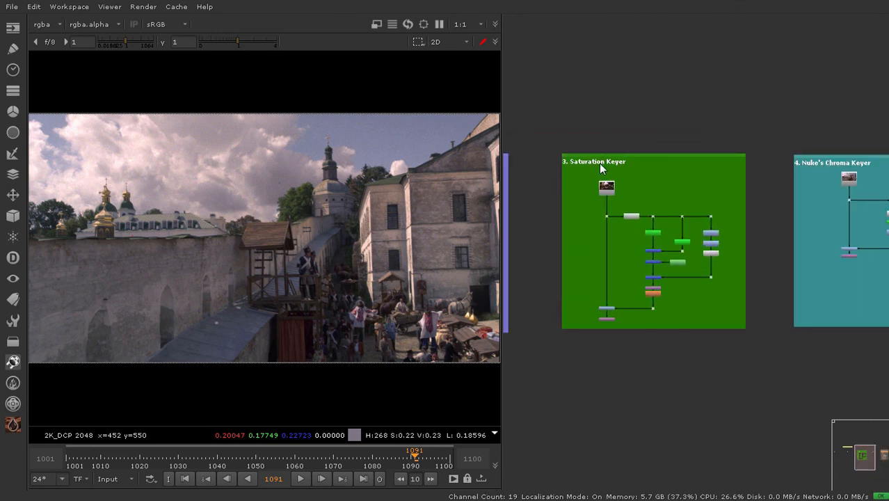
{"action": "middle_click_drag", "start_coordinate": [710, 183], "coordinate": [539, 183]}
{"action": "middle_click_drag", "start_coordinate": [845, 170], "coordinate": [686, 171]}
{"action": "scroll", "coordinate": [715, 165], "scroll_direction": "up", "scroll_amount": 2}
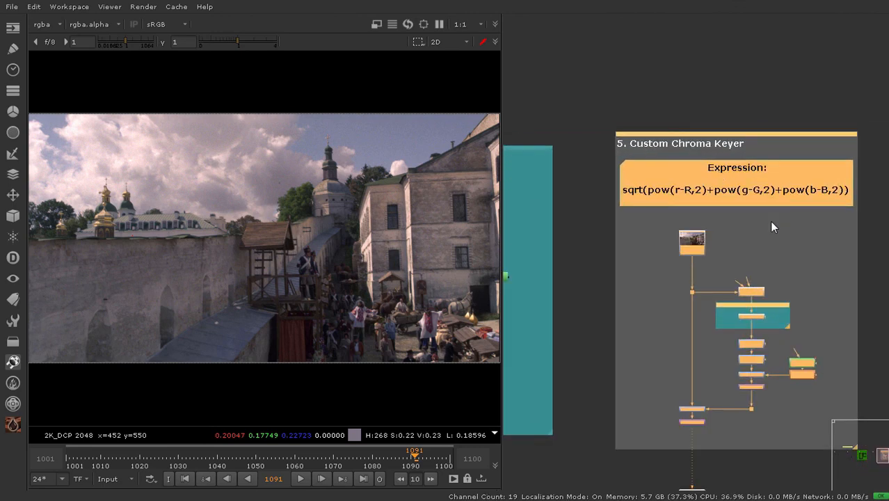
Deselect the setup and show the Crop7 output on the viewer's first input
{"action": "left_click", "coordinate": [772, 223]}
{"action": "middle_click_drag", "start_coordinate": [775, 224], "coordinate": [728, 174]}
{"action": "middle_click_drag", "start_coordinate": [719, 250], "coordinate": [751, 181]}
{"action": "scroll", "coordinate": [694, 286], "scroll_direction": "up", "scroll_amount": 2}
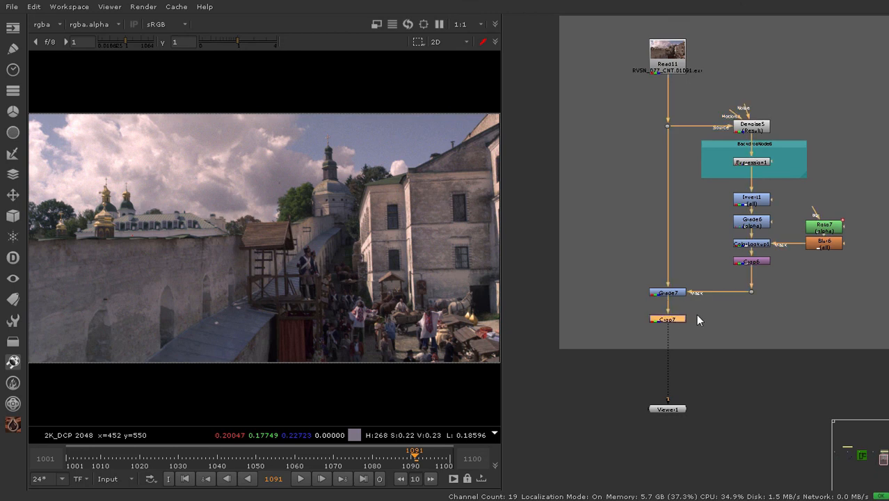
{"action": "left_click_drag", "start_coordinate": [717, 308], "coordinate": [627, 335]}
{"action": "key", "text": "1"}
{"action": "middle_click_drag", "start_coordinate": [599, 302], "coordinate": [605, 296]}
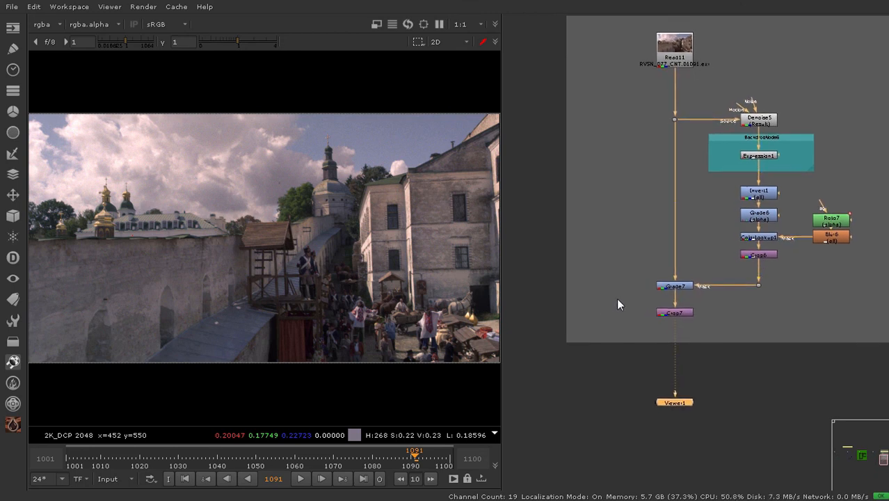
Play the graded shot from the first frame and stop playback at frame 1034
{"action": "left_click", "coordinate": [185, 479]}
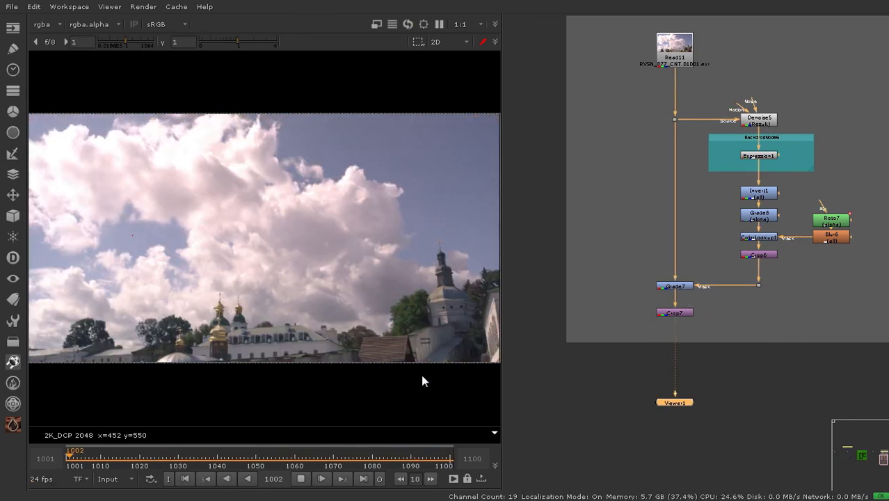
{"action": "scroll", "coordinate": [399, 292], "scroll_direction": "up", "scroll_amount": 3}
{"action": "middle_click_drag", "start_coordinate": [661, 203], "coordinate": [652, 266]}
{"action": "scroll", "coordinate": [678, 157], "scroll_direction": "up", "scroll_amount": 1}
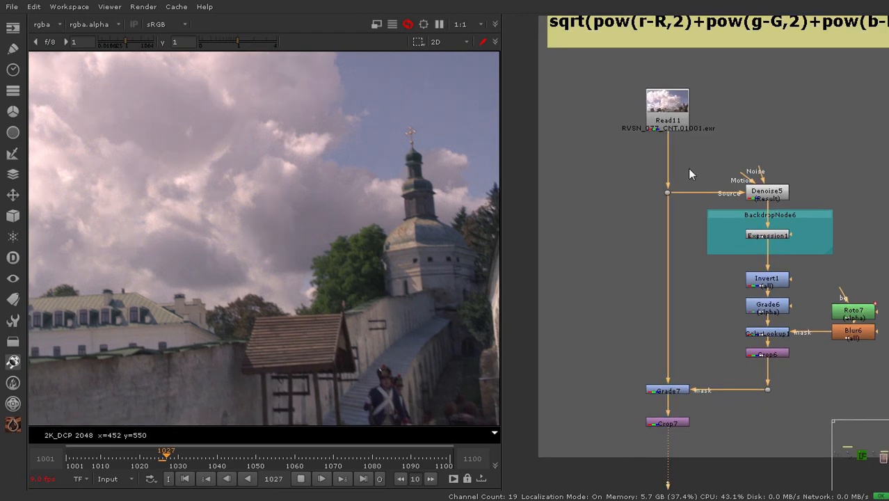
{"action": "left_click", "coordinate": [303, 477]}
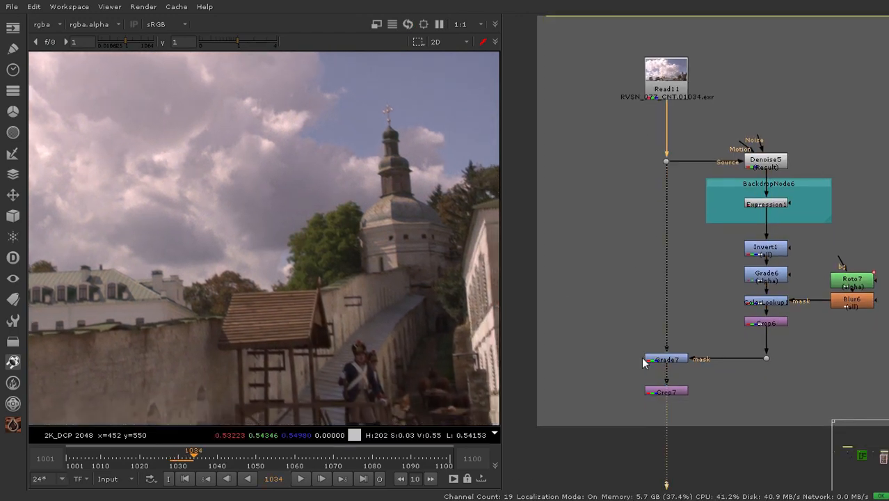
Move the Viewer node down to the left of Crop7 and examine the graded walls and tower up close
{"action": "middle_click_drag", "start_coordinate": [642, 359], "coordinate": [649, 336]}
{"action": "left_click", "coordinate": [670, 368]}
{"action": "left_click", "coordinate": [679, 476]}
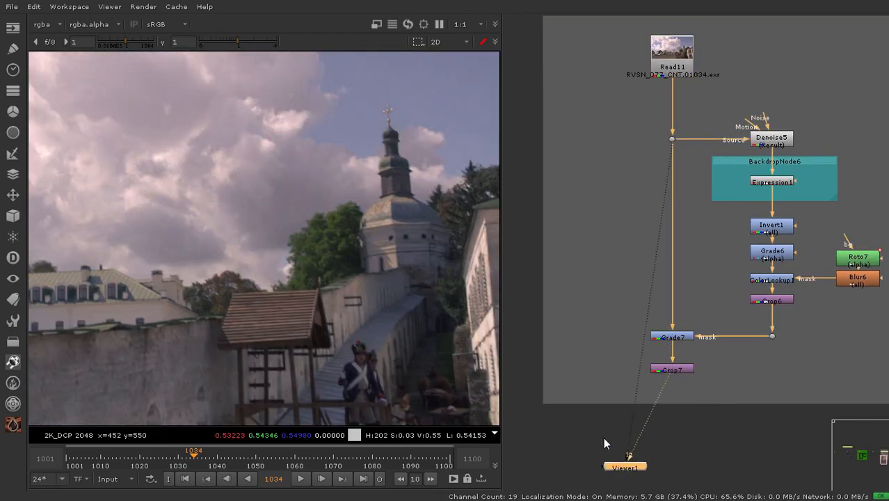
{"action": "scroll", "coordinate": [416, 298], "scroll_direction": "up", "scroll_amount": 5}
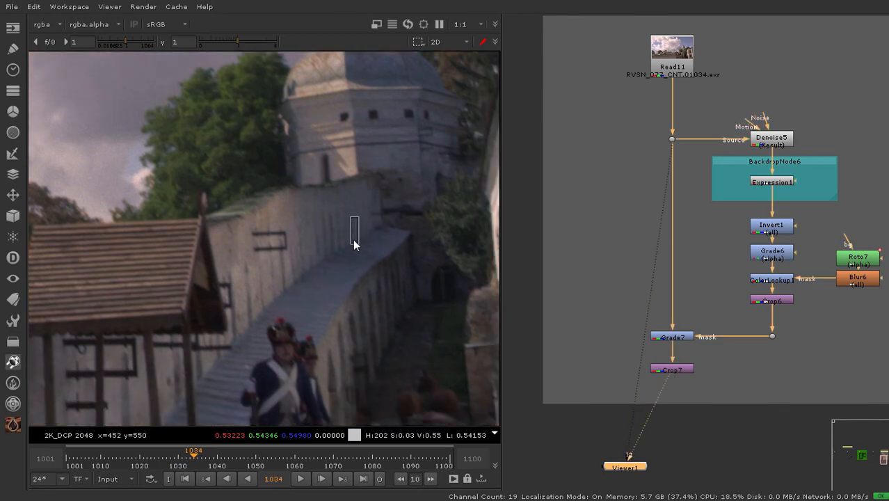
{"action": "scroll", "coordinate": [334, 215], "scroll_direction": "down", "scroll_amount": 5}
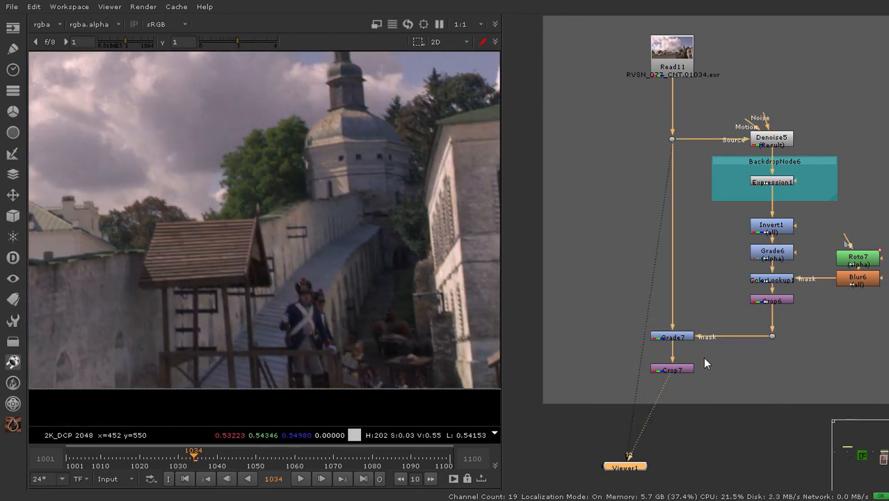
Connect the mask branch's dot to the viewer's second input and inspect its alpha matte
{"action": "key", "text": "ctrl+z"}
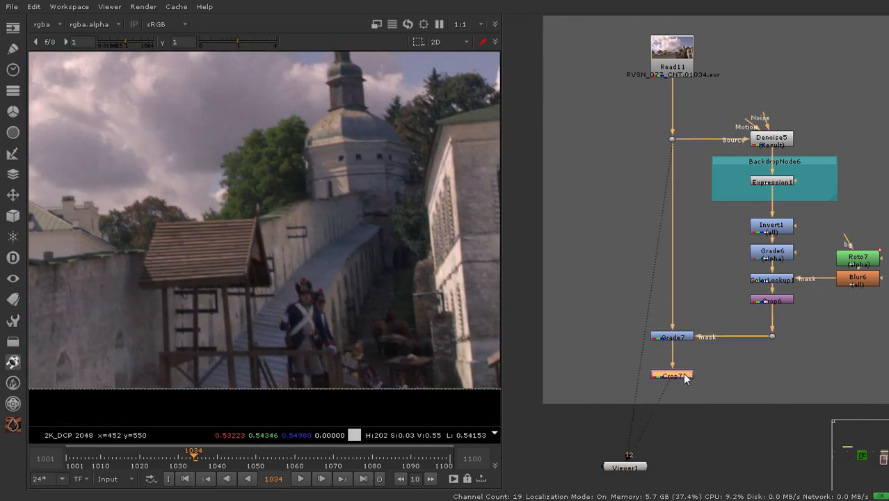
{"action": "left_click_drag", "start_coordinate": [787, 317], "coordinate": [749, 353]}
{"action": "key", "text": "2"}
{"action": "key", "text": "a"}
{"action": "scroll", "coordinate": [379, 223], "scroll_direction": "down", "scroll_amount": 4}
{"action": "middle_click_drag", "start_coordinate": [236, 247], "coordinate": [280, 245]}
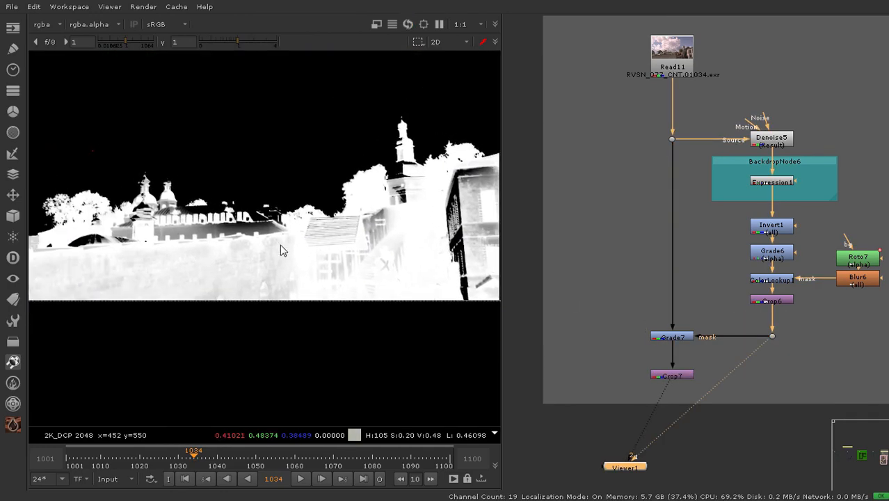
{"action": "middle_click_drag", "start_coordinate": [329, 223], "coordinate": [321, 247]}
Show Crop7 in color on the viewer's first input and play the shot from the first frame
{"action": "middle_click_drag", "start_coordinate": [616, 272], "coordinate": [632, 220]}
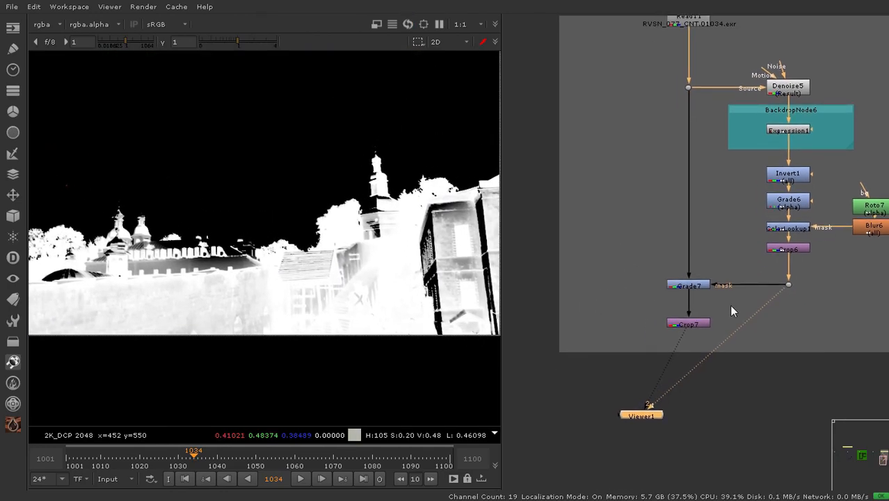
{"action": "left_click_drag", "start_coordinate": [733, 303], "coordinate": [638, 341]}
{"action": "key", "text": "1"}
{"action": "key", "text": "a"}
{"action": "scroll", "coordinate": [304, 230], "scroll_direction": "down", "scroll_amount": 2}
{"action": "middle_click_drag", "start_coordinate": [304, 230], "coordinate": [334, 255]}
{"action": "left_click", "coordinate": [185, 479]}
{"action": "left_click", "coordinate": [300, 479]}
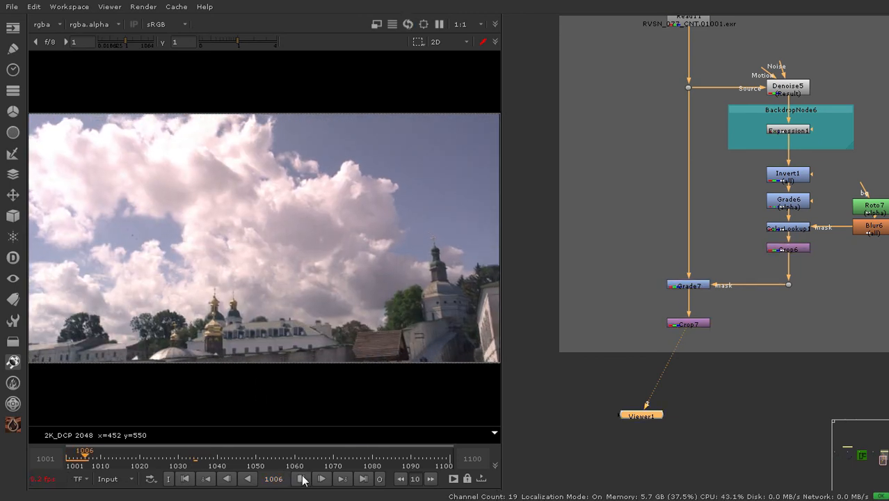